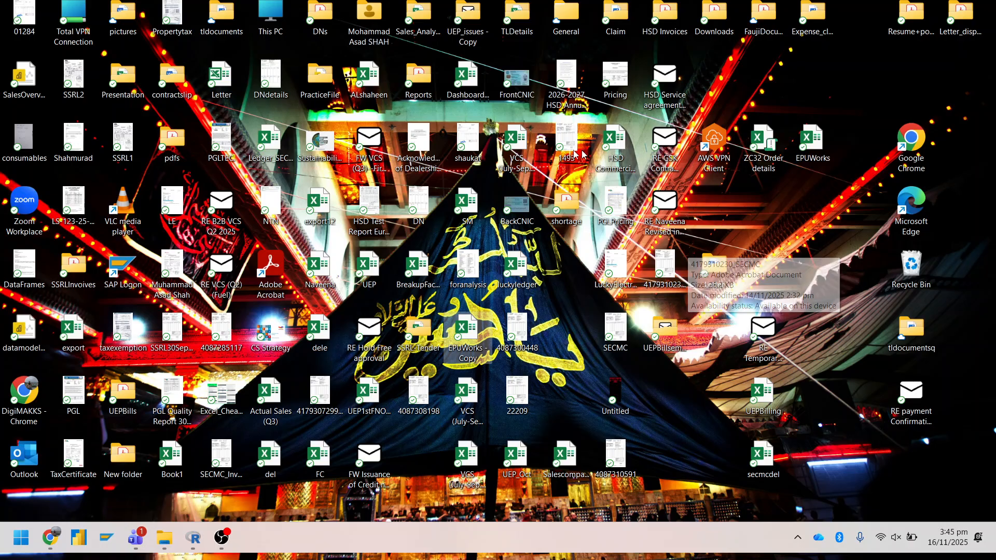
# - Open the EPUWorks workbook and look through its sheets from Sales to AdventureWorks_Calendar csv
pyautogui.doubleClick(805, 150)
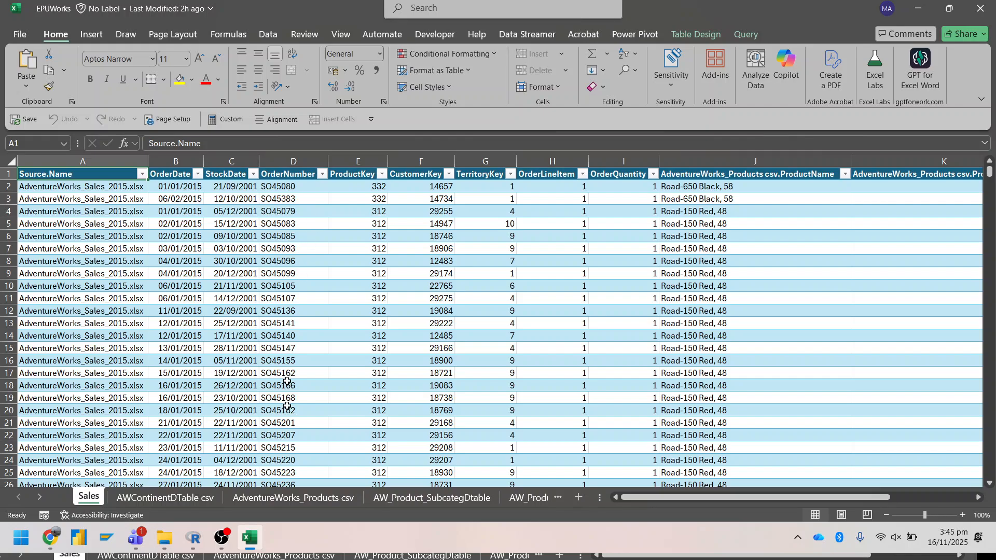
pyautogui.click(157, 499)
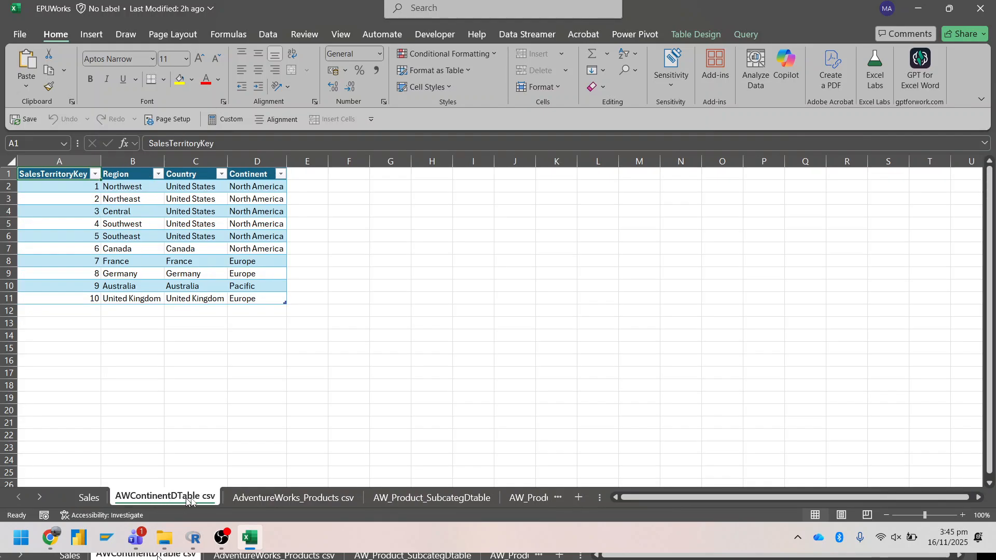
pyautogui.click(285, 497)
pyautogui.click(435, 500)
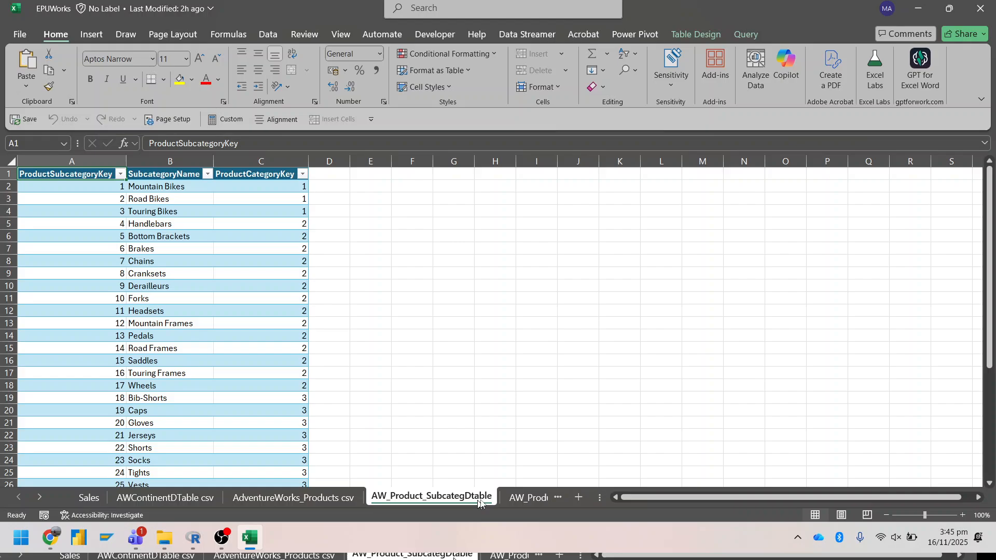
pyautogui.click(549, 499)
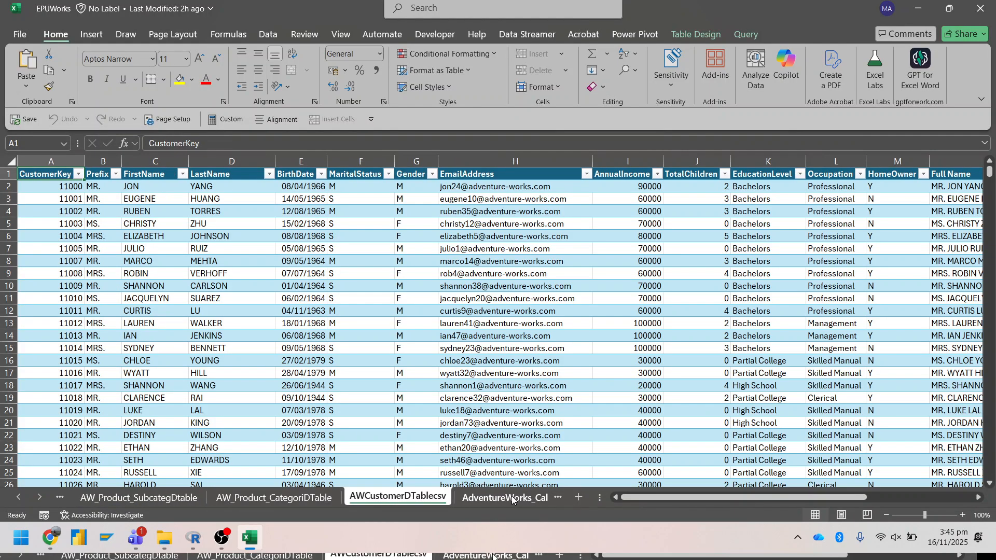
pyautogui.click(512, 499)
# - Show the workbook's queries and connections and review the tables listed under Other Queries
pyautogui.click(266, 34)
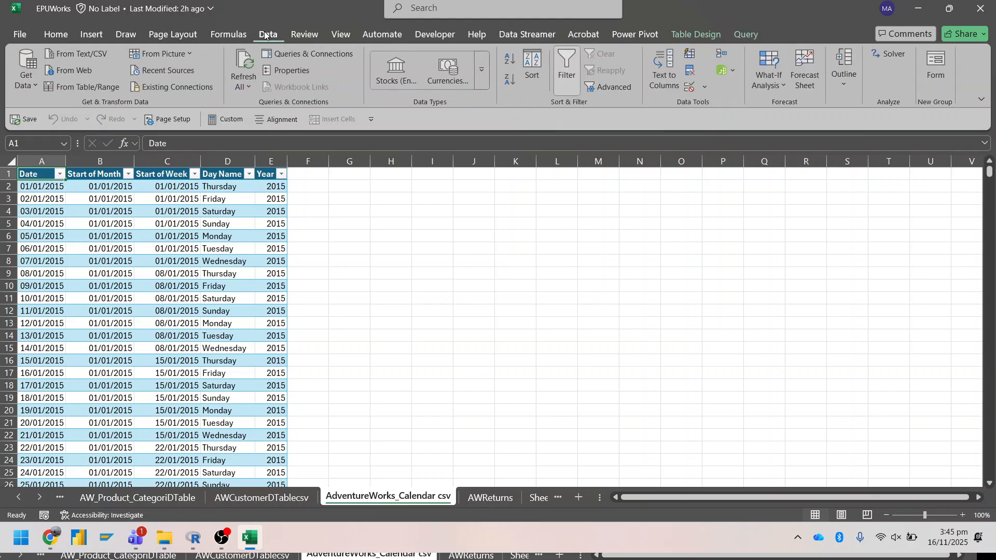
pyautogui.click(289, 55)
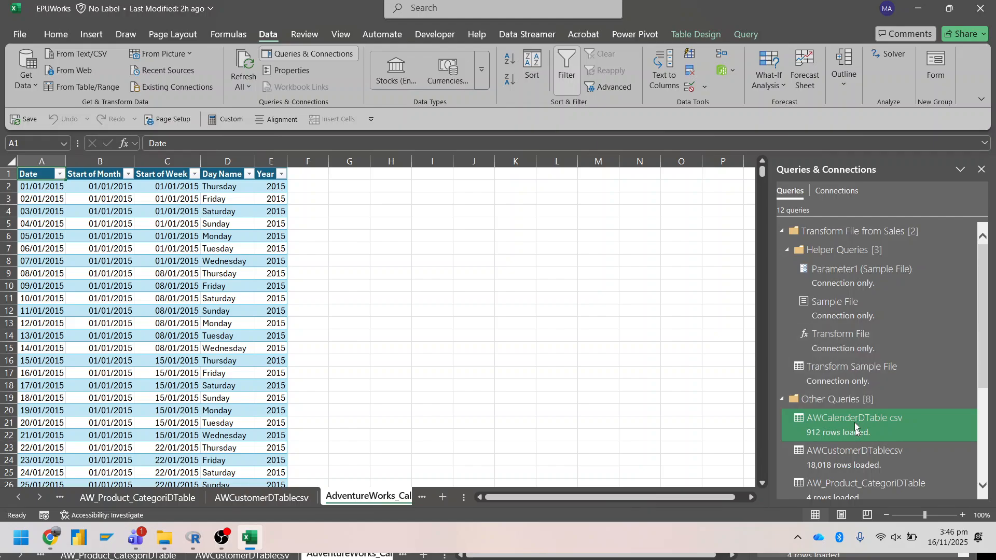
pyautogui.scroll(-4, 842, 331)
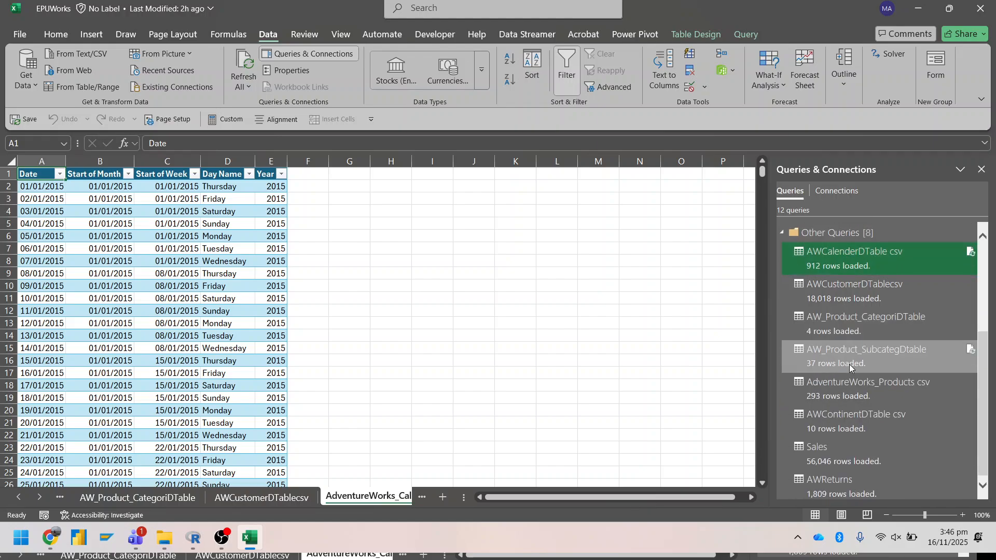
pyautogui.moveTo(849, 364)
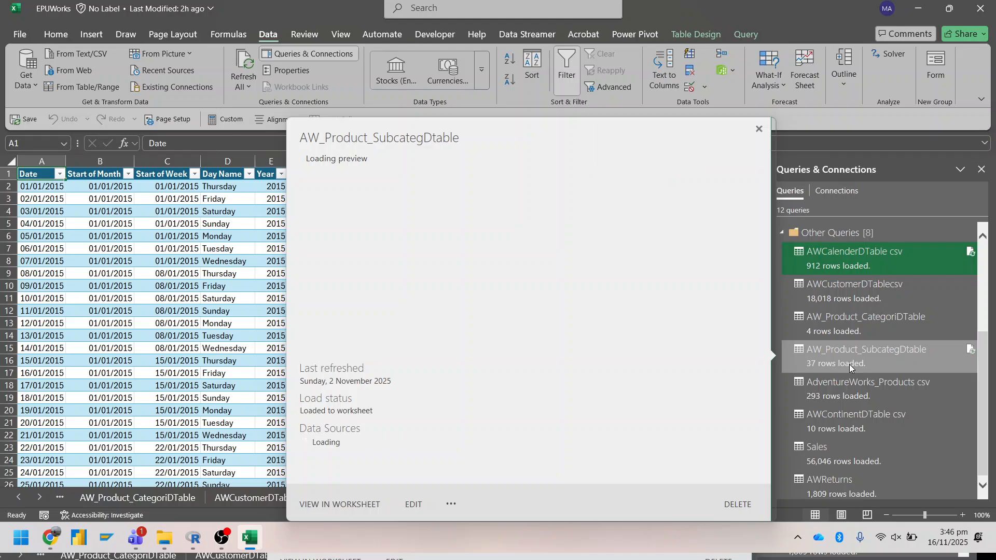
# - Open the AW_Product_SubcategDtable query for editing in the Power Query Editor
pyautogui.click(834, 357)
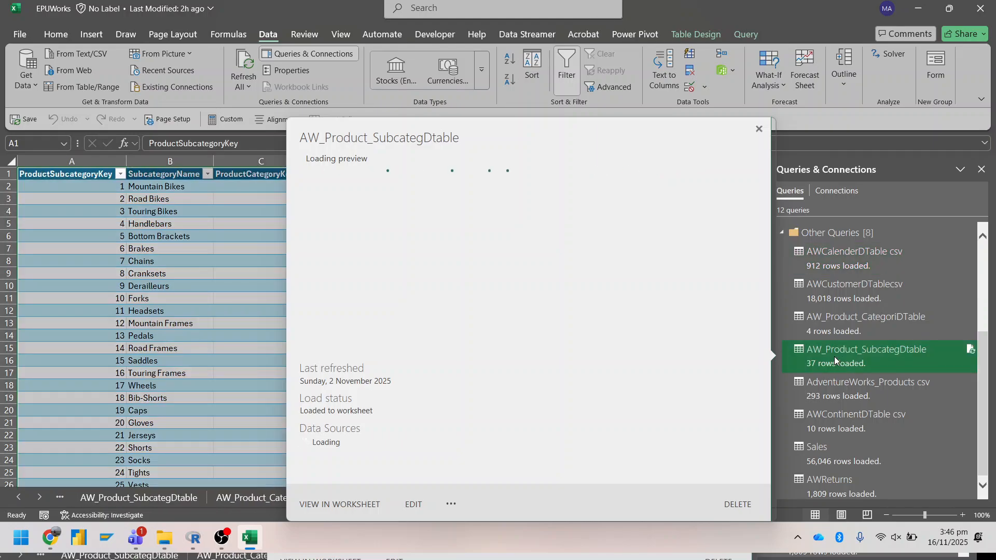
pyautogui.rightClick(834, 356)
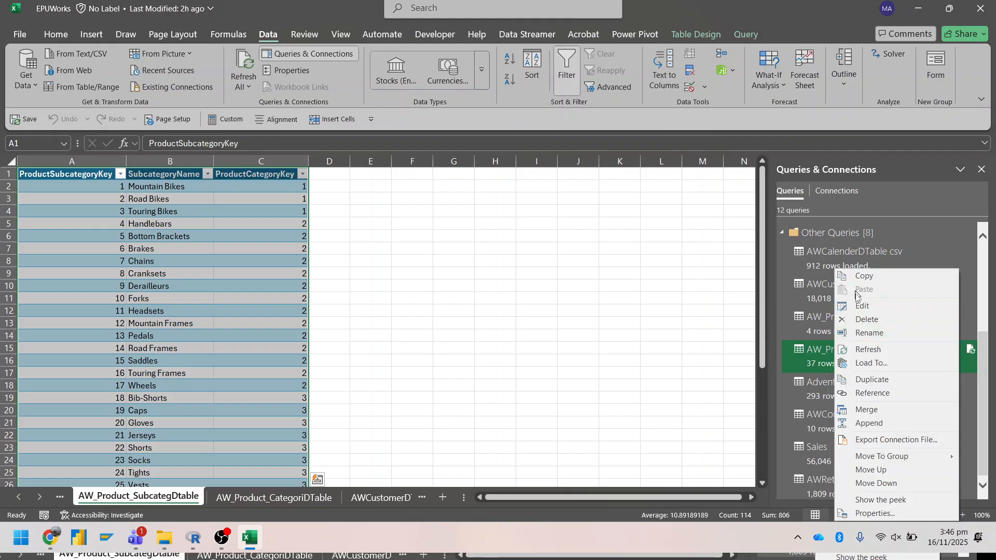
pyautogui.click(654, 311)
pyautogui.click(825, 350)
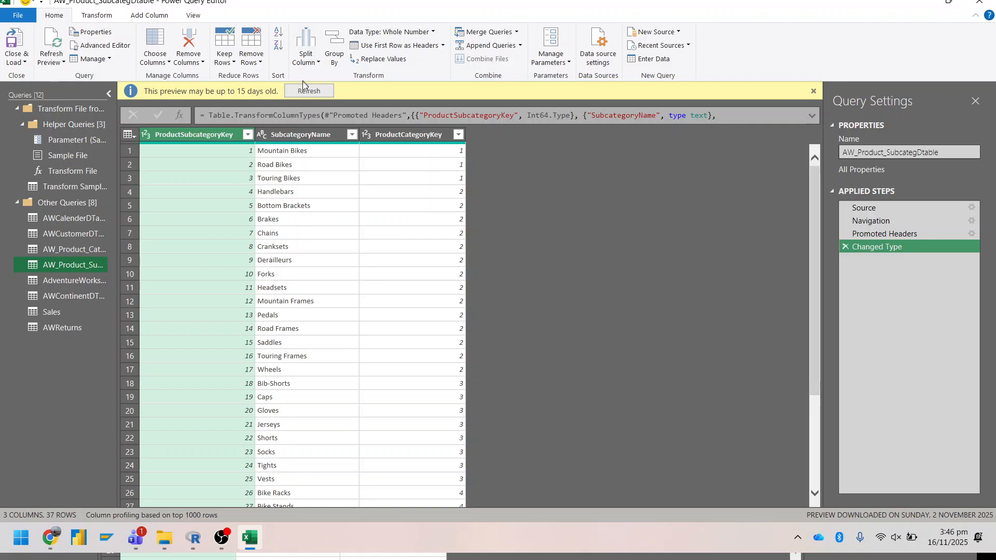
# - Refresh the subcategory query's preview, then close and load it back to the workbook without the queries list showing
pyautogui.click(306, 91)
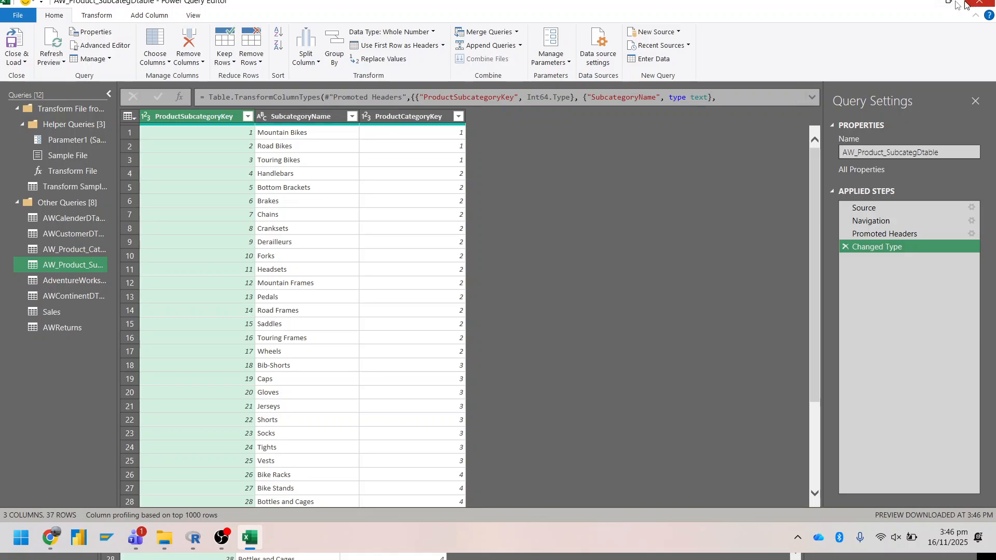
pyautogui.click(24, 65)
pyautogui.click(29, 77)
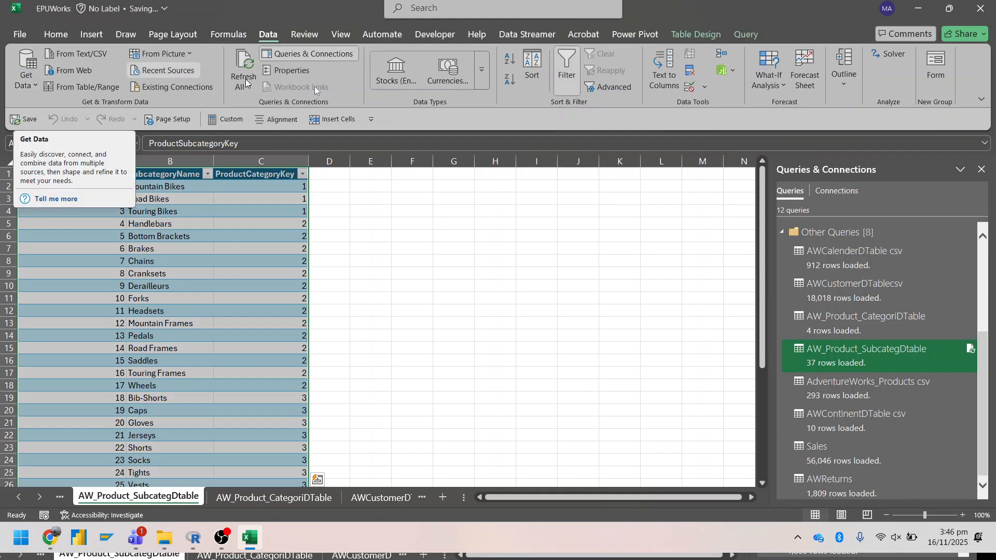
pyautogui.click(981, 170)
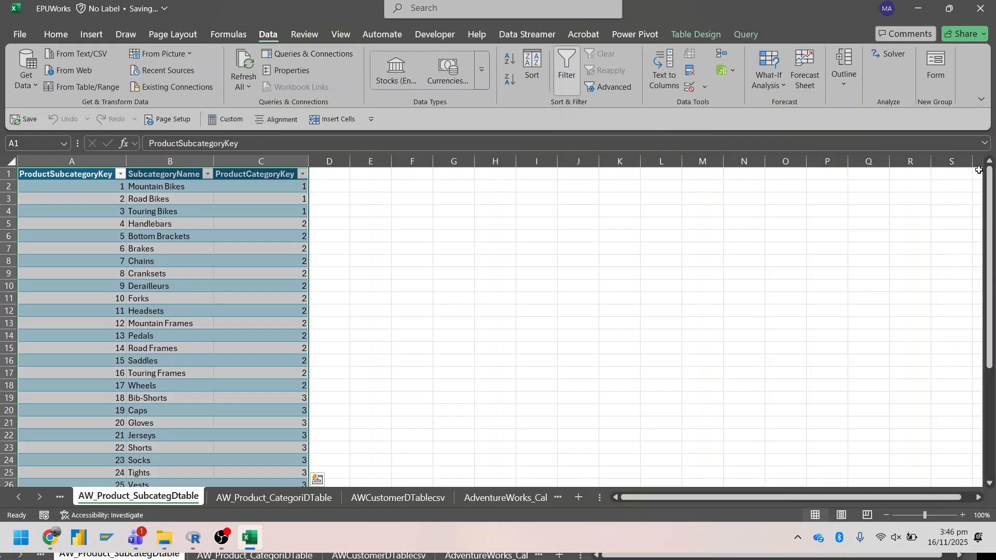
# - Examine the products, continent, subcategory, category, customer, calendar and returns tables, ending on the blank Sheet1
pyautogui.click(19, 496)
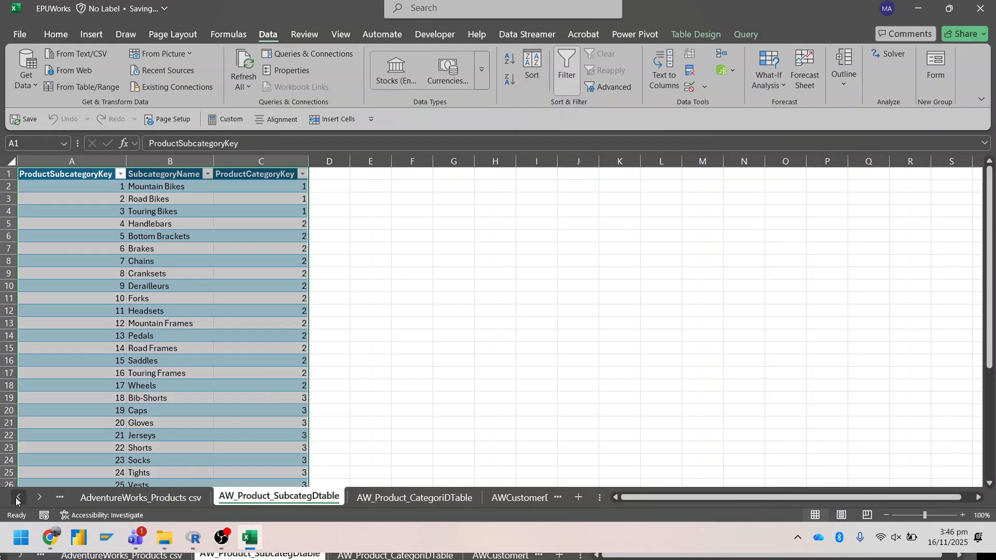
pyautogui.click(113, 499)
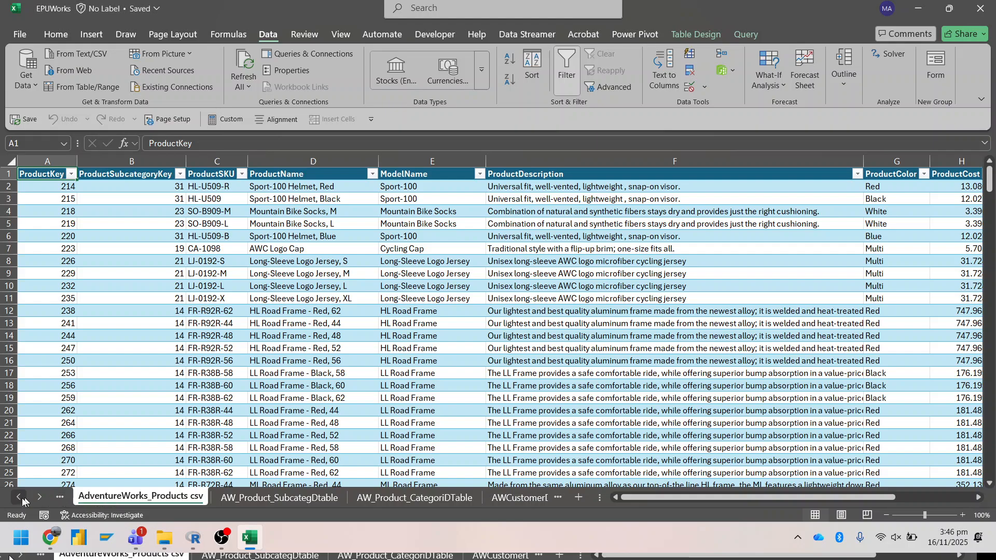
pyautogui.click(18, 496)
pyautogui.click(78, 499)
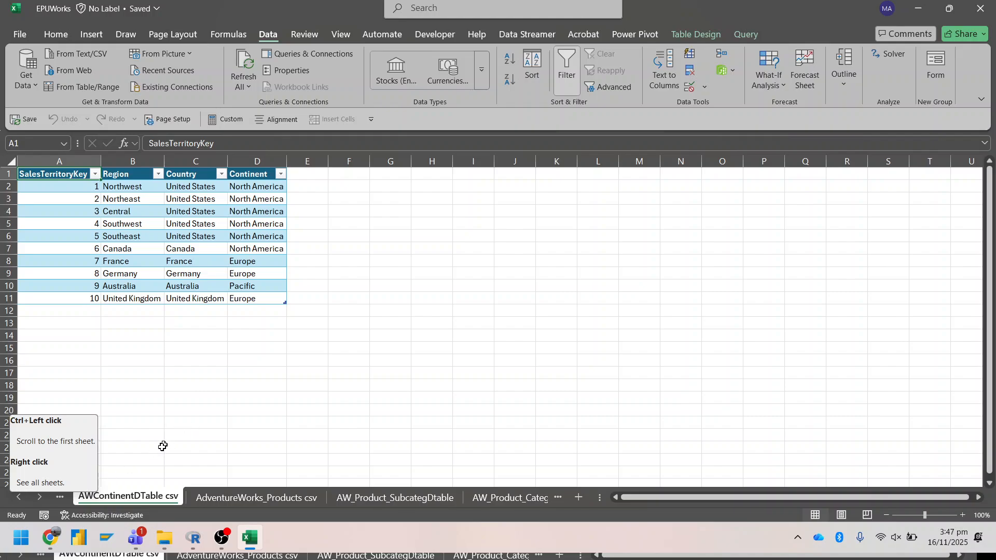
pyautogui.click(276, 499)
pyautogui.click(369, 504)
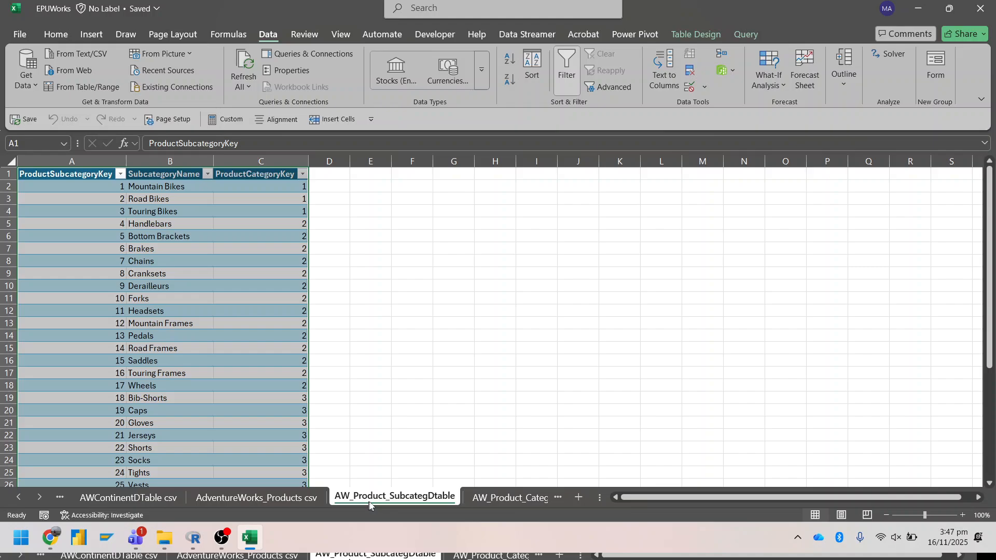
pyautogui.click(494, 500)
pyautogui.click(512, 499)
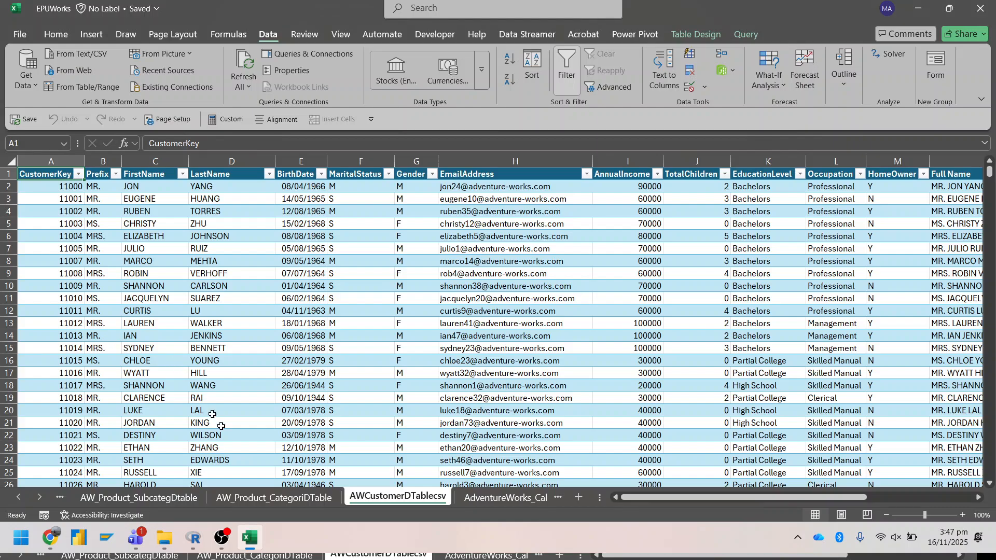
pyautogui.click(498, 498)
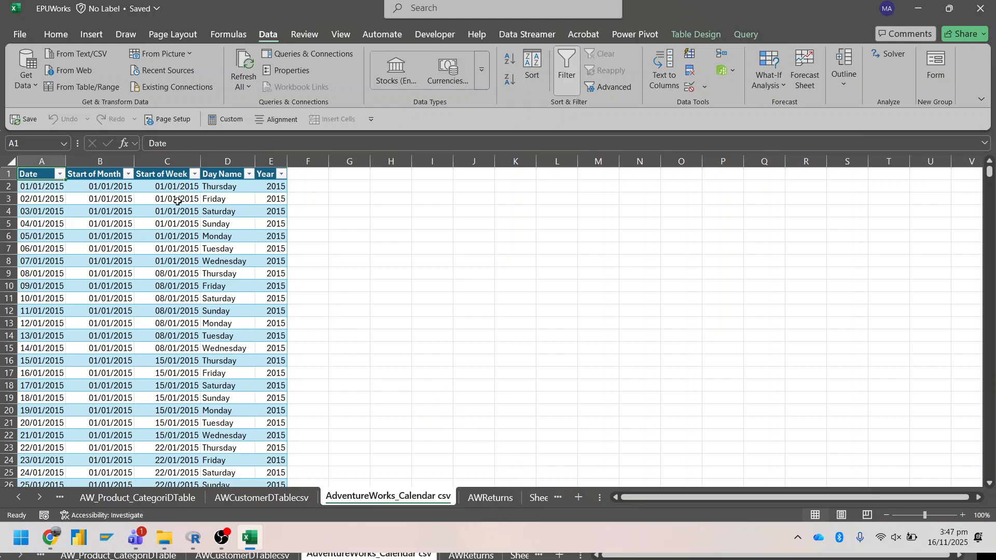
pyautogui.click(484, 503)
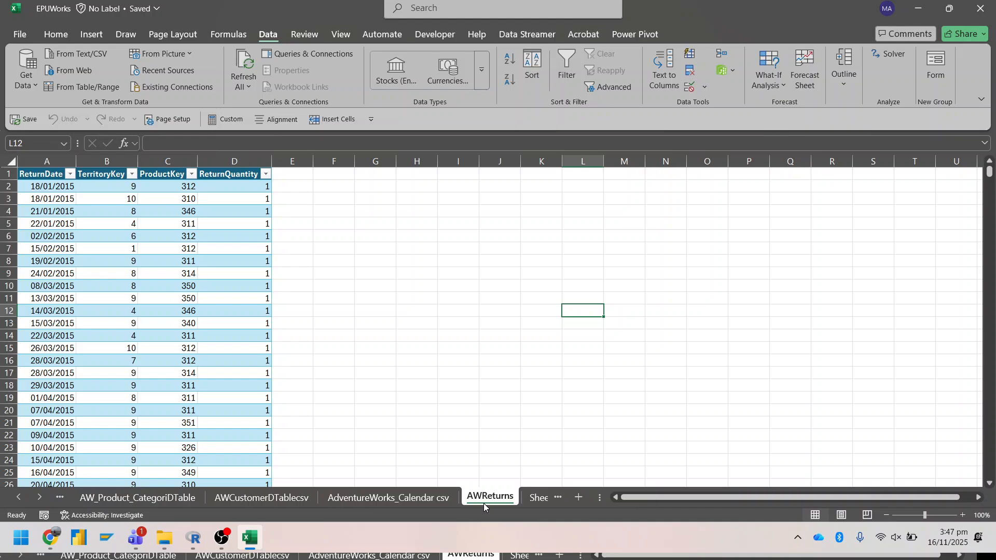
pyautogui.click(543, 503)
# - Filter the Sales table's ProductKey column to show only product 214
pyautogui.click(25, 501)
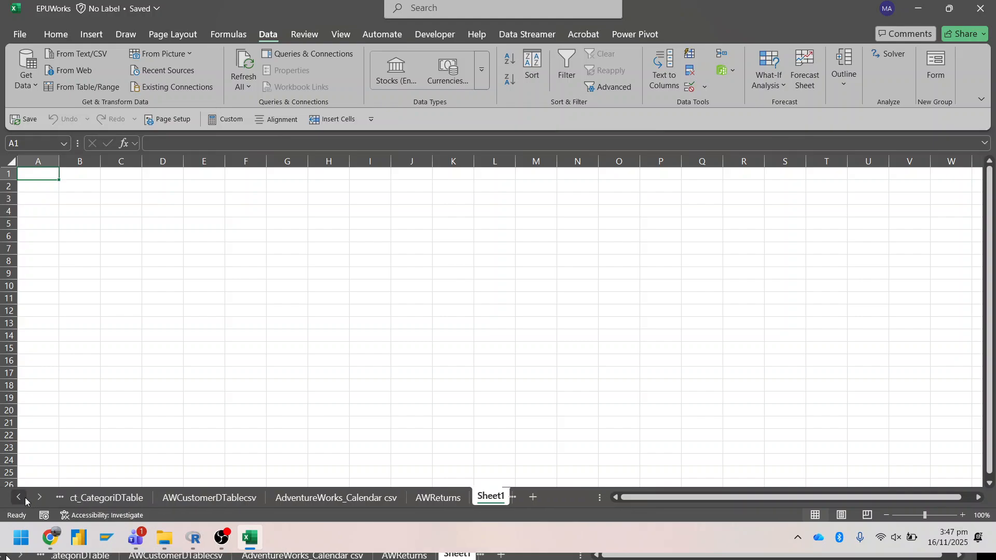
pyautogui.click(25, 501)
pyautogui.click(26, 501)
pyautogui.click(77, 499)
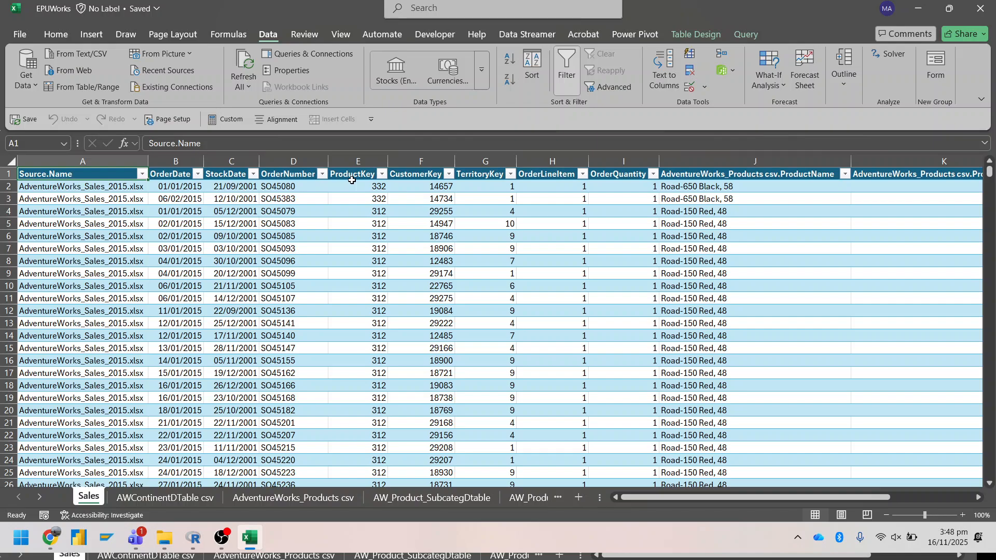
pyautogui.click(381, 175)
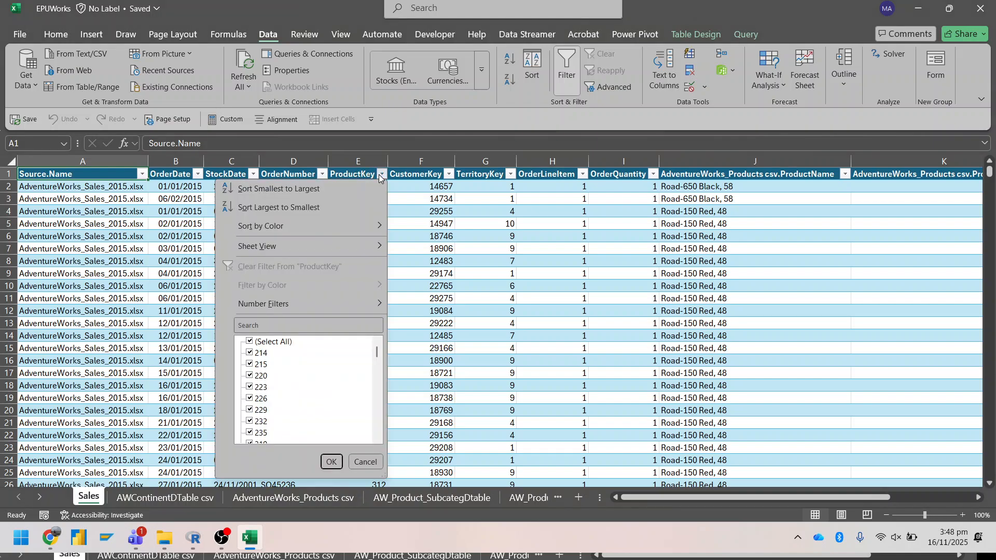
pyautogui.click(249, 341)
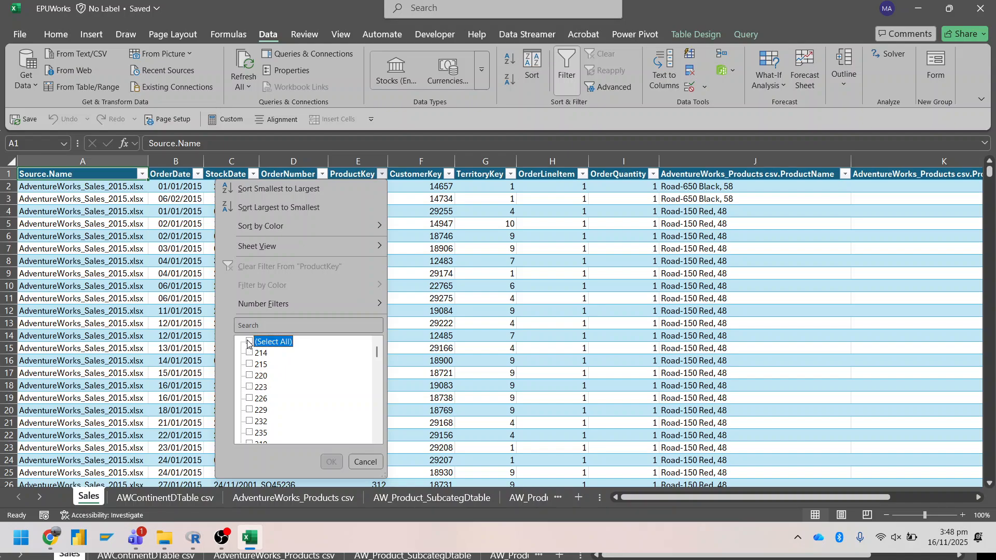
pyautogui.click(249, 353)
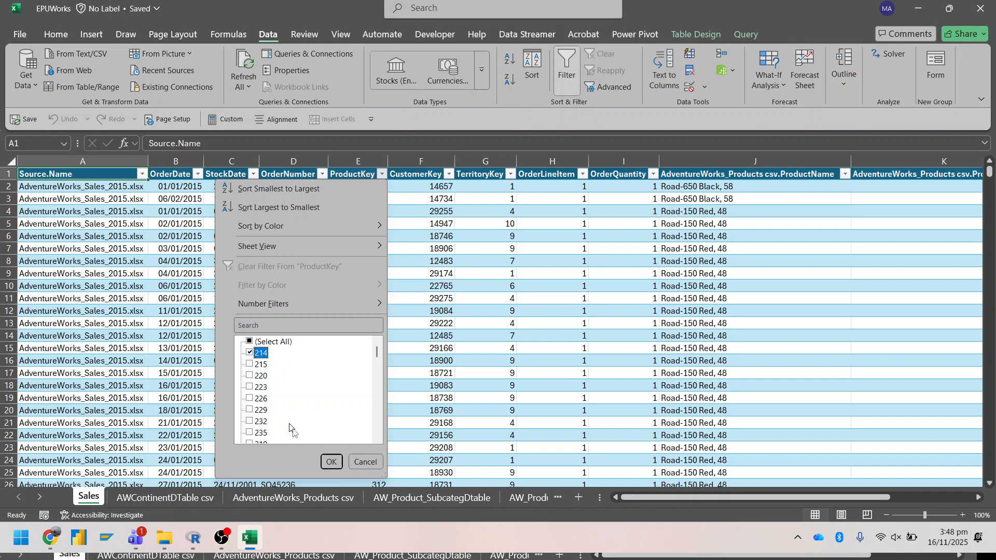
pyautogui.click(331, 461)
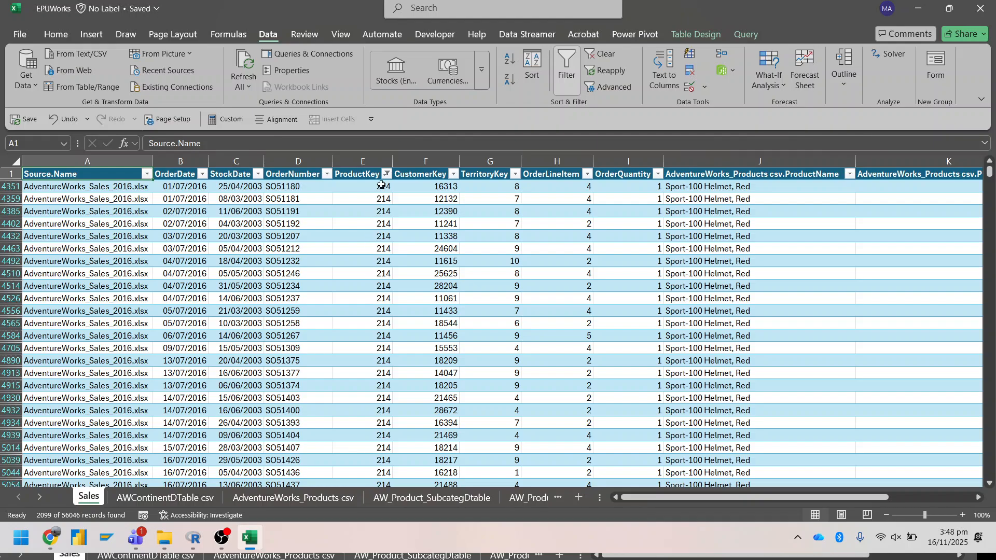
# - Remove the ProductKey filter from the Sales table by selecting all product keys again
pyautogui.click(386, 174)
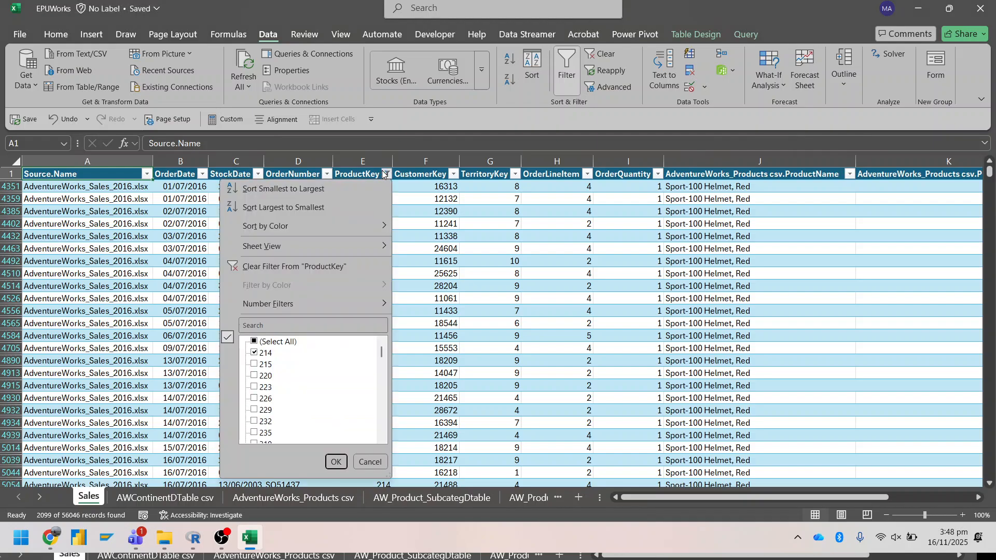
pyautogui.click(254, 341)
pyautogui.click(336, 462)
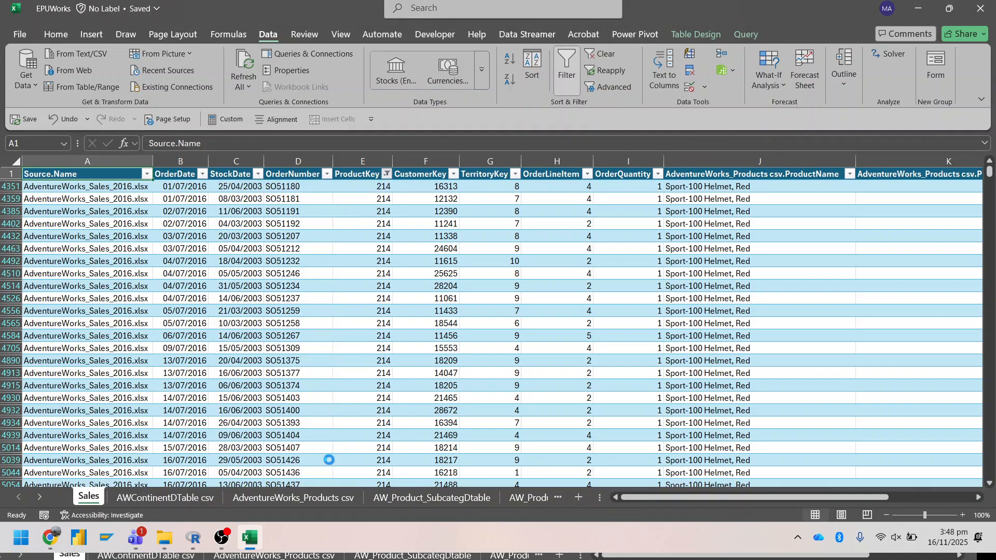
# - Examine the key columns in the subcategory, category, customer and calendar tables, ending on AdventureWorks_Products csv
pyautogui.click(406, 499)
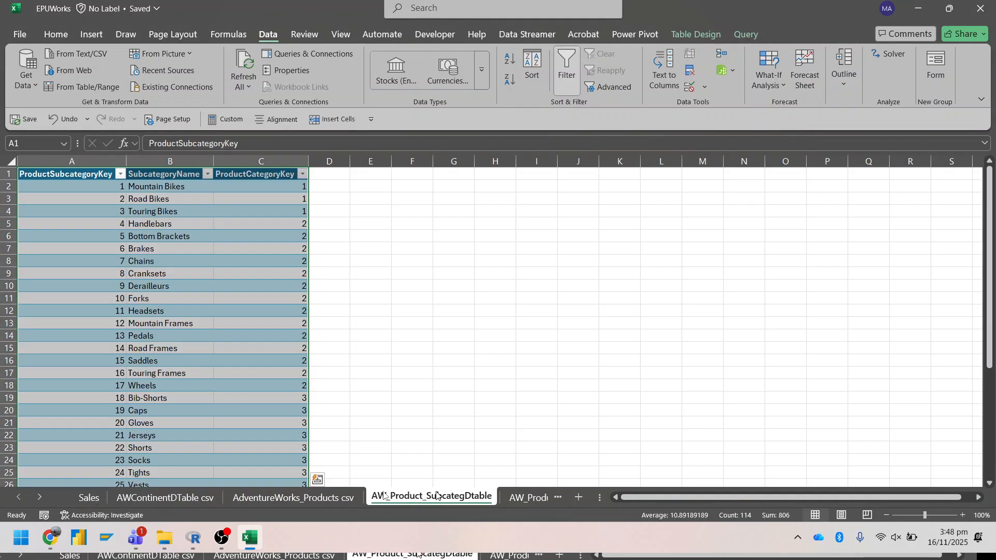
pyautogui.click(41, 497)
pyautogui.click(41, 497)
pyautogui.click(40, 496)
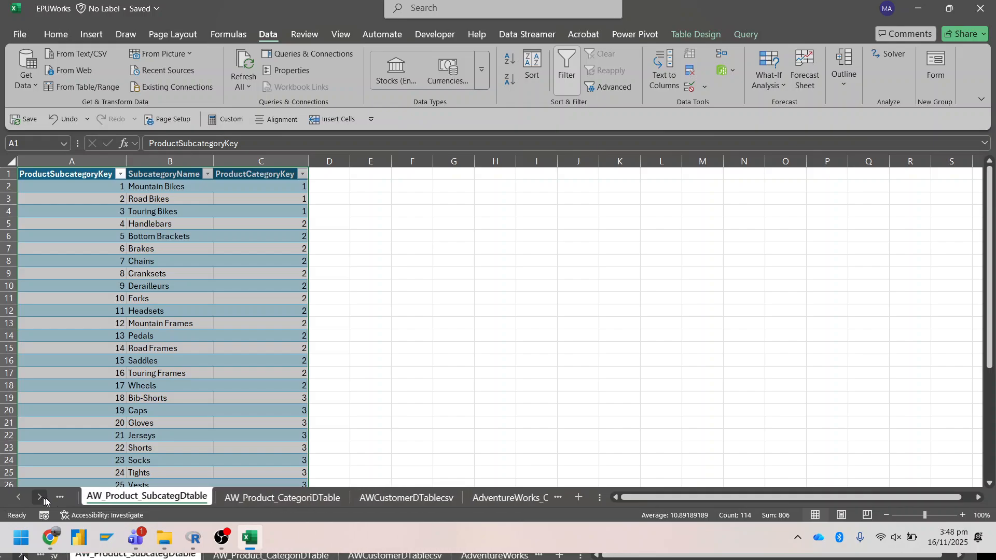
pyautogui.click(251, 497)
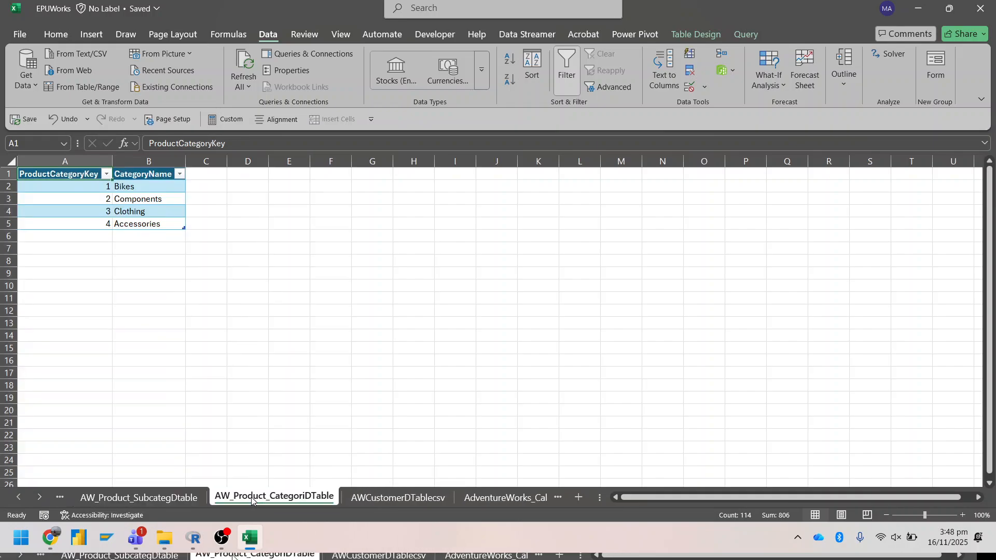
pyautogui.click(418, 497)
pyautogui.click(489, 497)
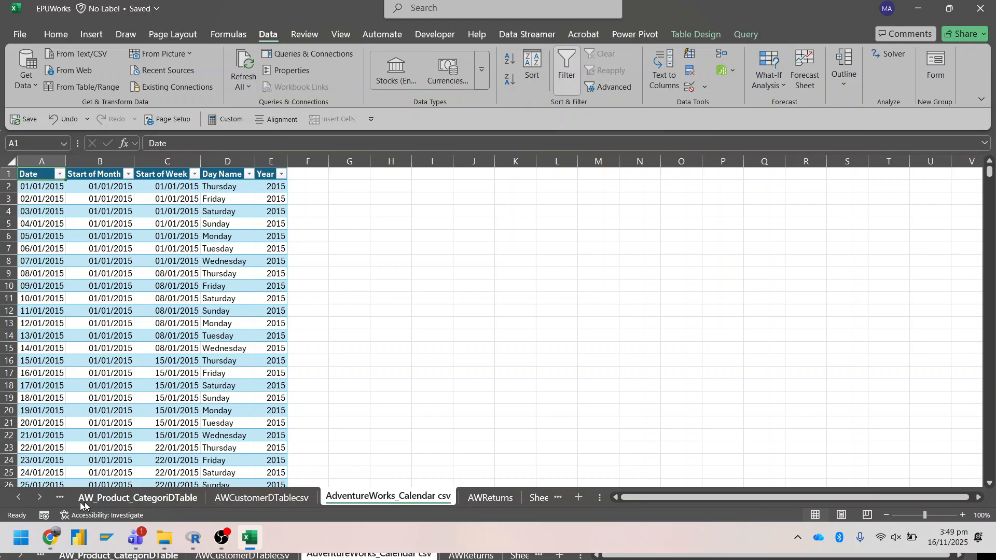
pyautogui.click(19, 496)
pyautogui.click(19, 497)
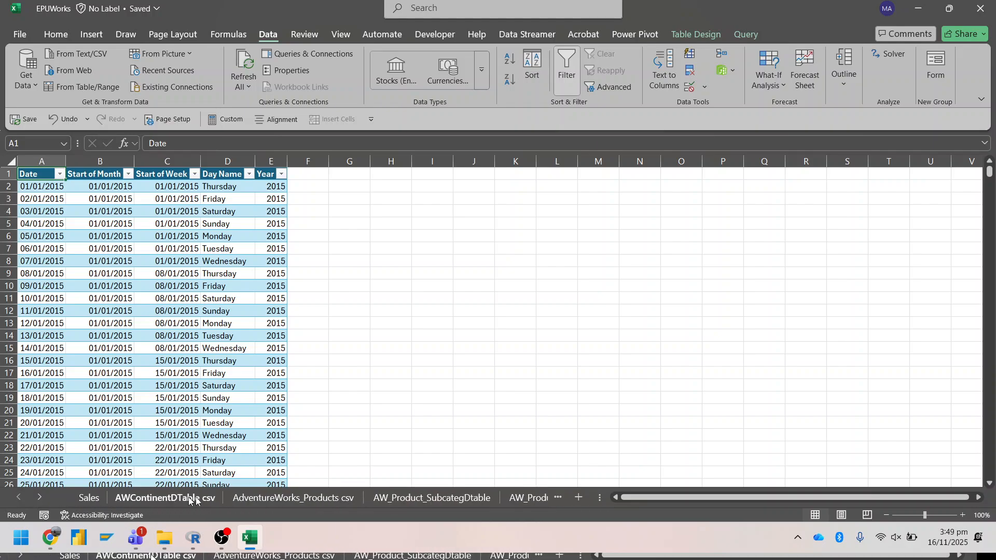
pyautogui.click(262, 499)
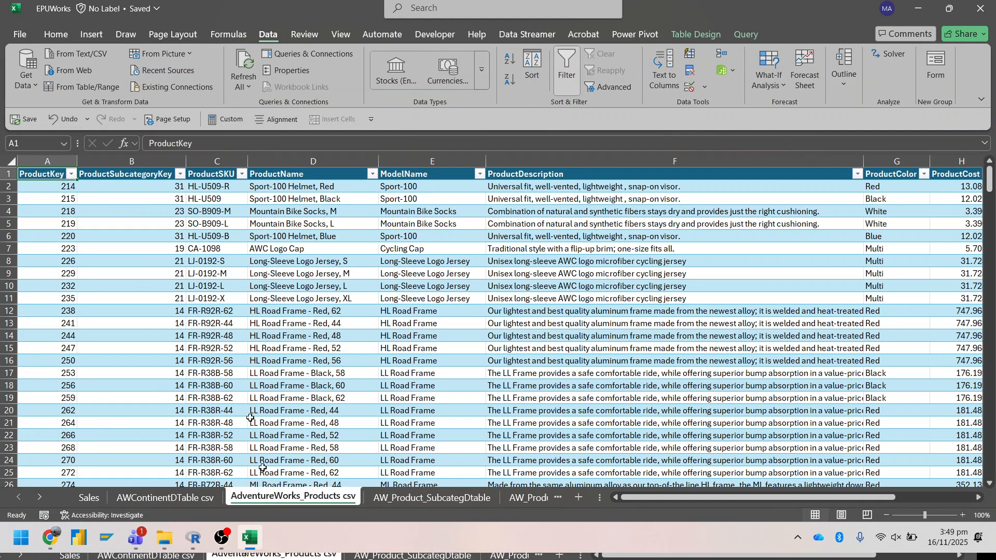
# - Filter the products table's ProductKey column to show only product 214
pyautogui.click(71, 174)
pyautogui.click(35, 341)
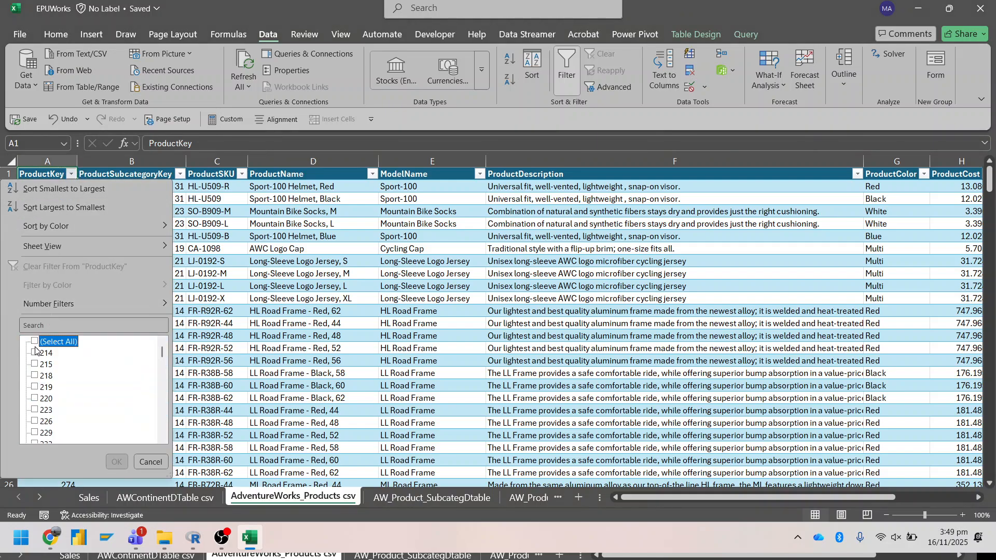
pyautogui.click(35, 353)
pyautogui.click(116, 461)
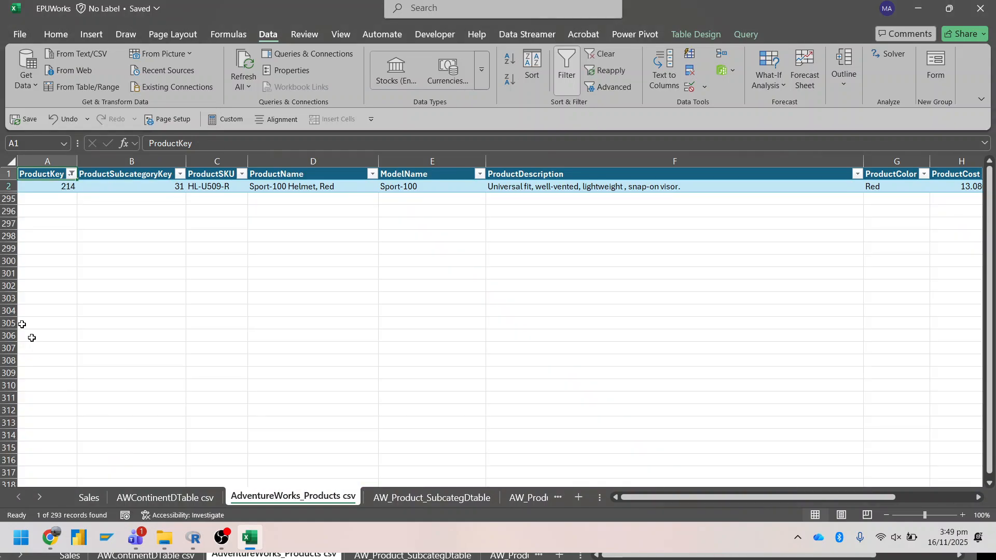
# - Remove the ProductKey filter from the products table by selecting all product keys again
pyautogui.click(71, 175)
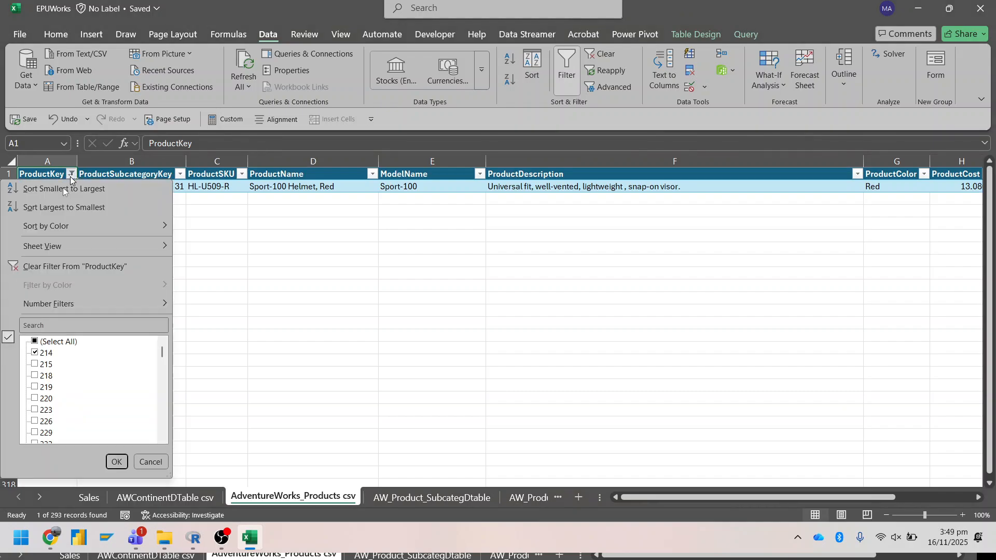
pyautogui.click(35, 341)
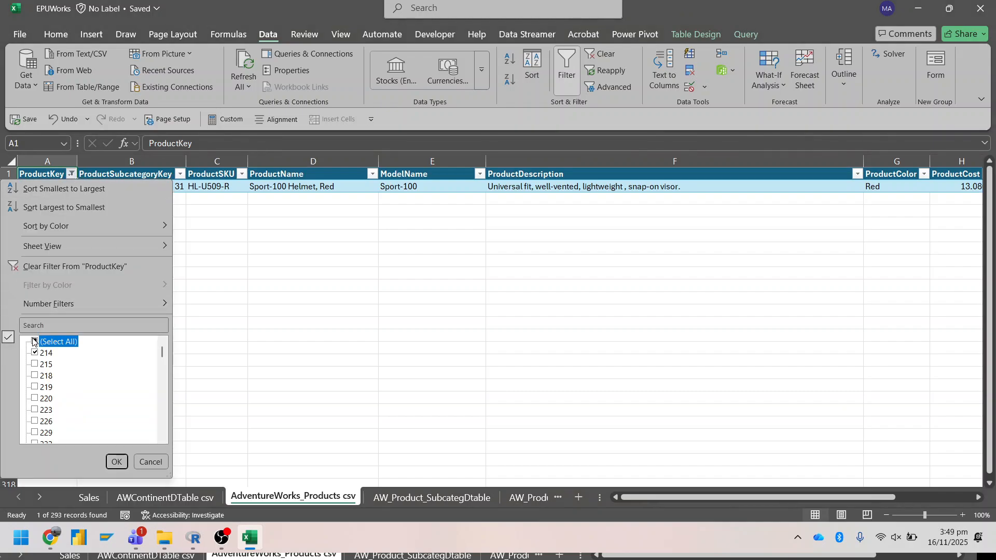
pyautogui.click(116, 461)
# - Switch to Chrome and search Google for "unique and foreign key" from the existing digimakks results page
pyautogui.click(52, 538)
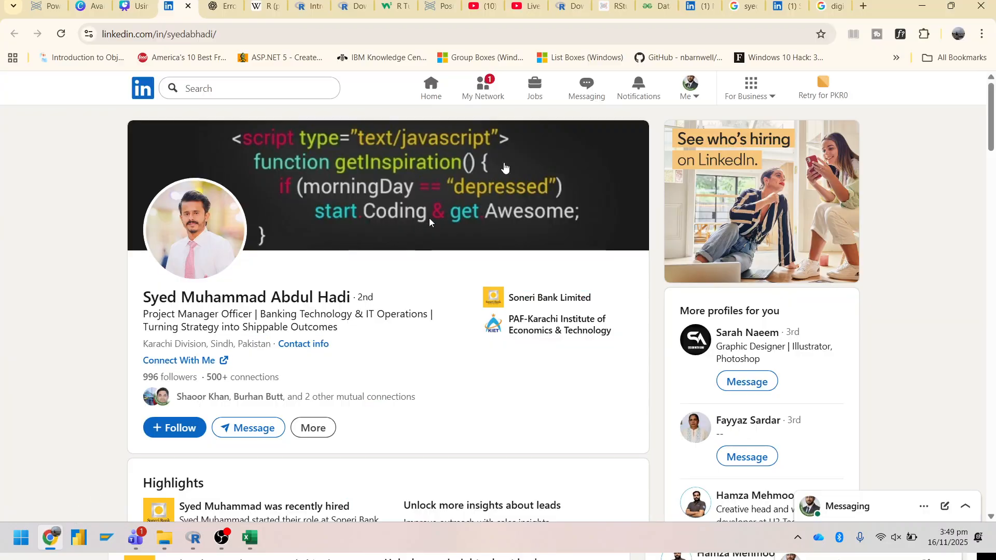
pyautogui.click(822, 6)
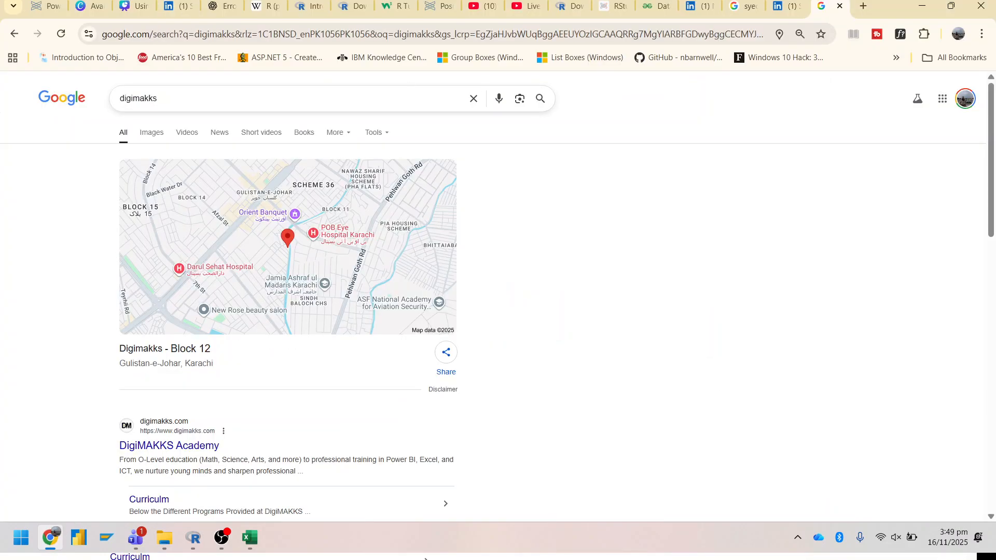
pyautogui.click(444, 89)
pyautogui.write('unique')
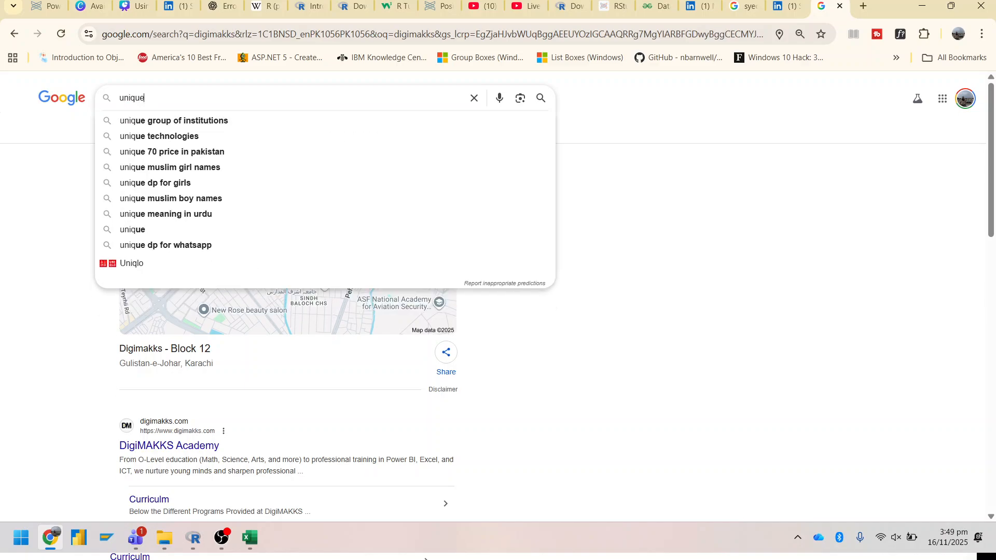
pyautogui.write(' and foreign key')
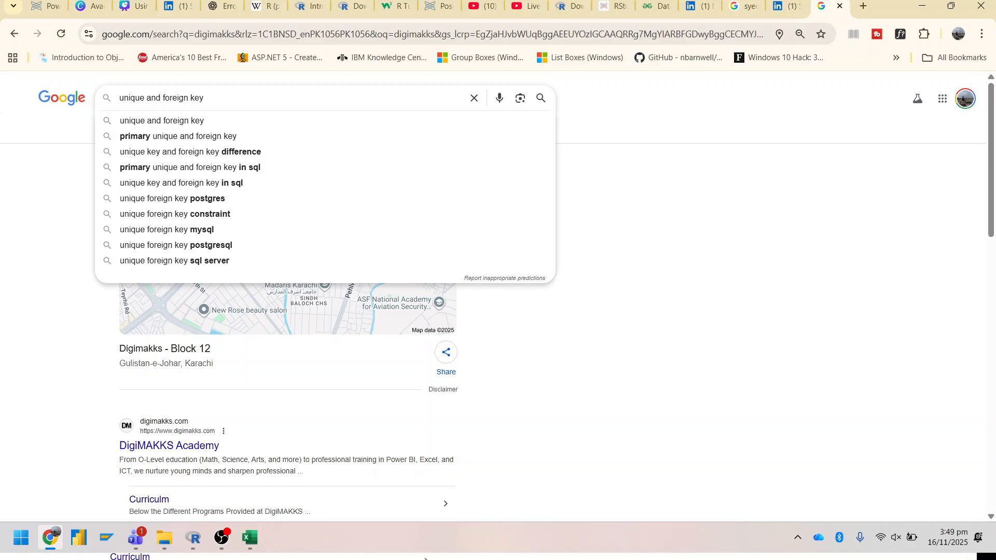
pyautogui.press('Return')
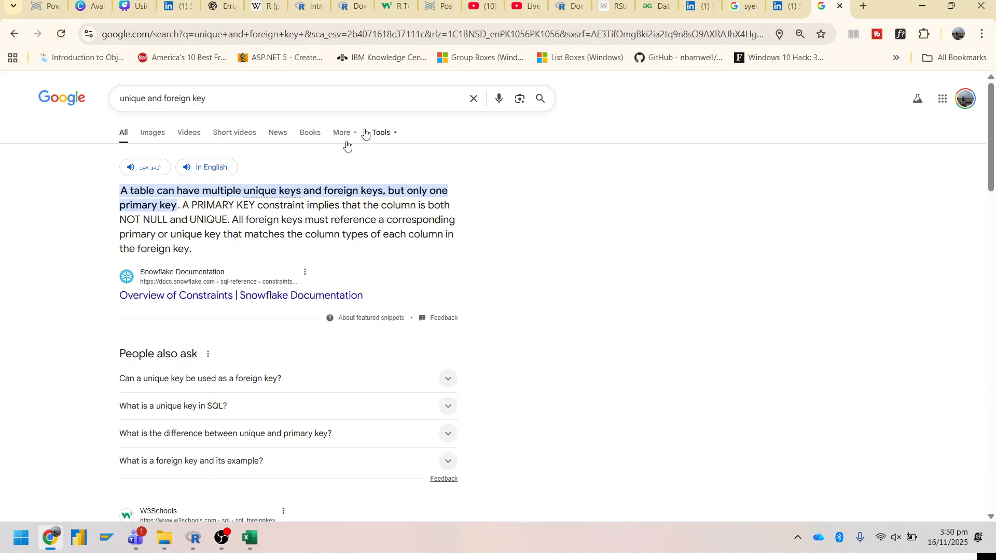
# - Highlight and mark up the snippet's statement that foreign keys must reference a corresponding primary or unique key
pyautogui.moveTo(231, 219); pyautogui.dragTo(485, 230)
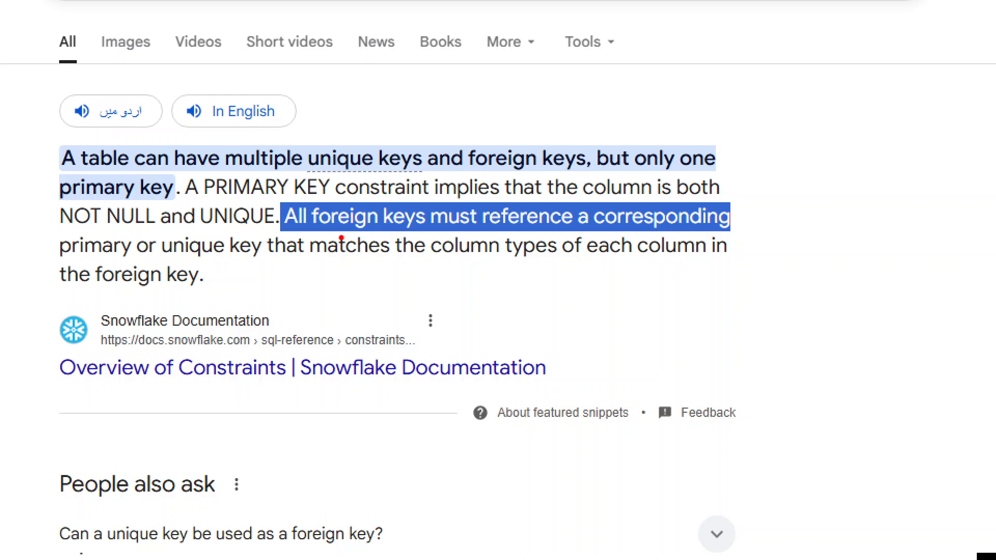
pyautogui.moveTo(340, 236); pyautogui.dragTo(758, 234)
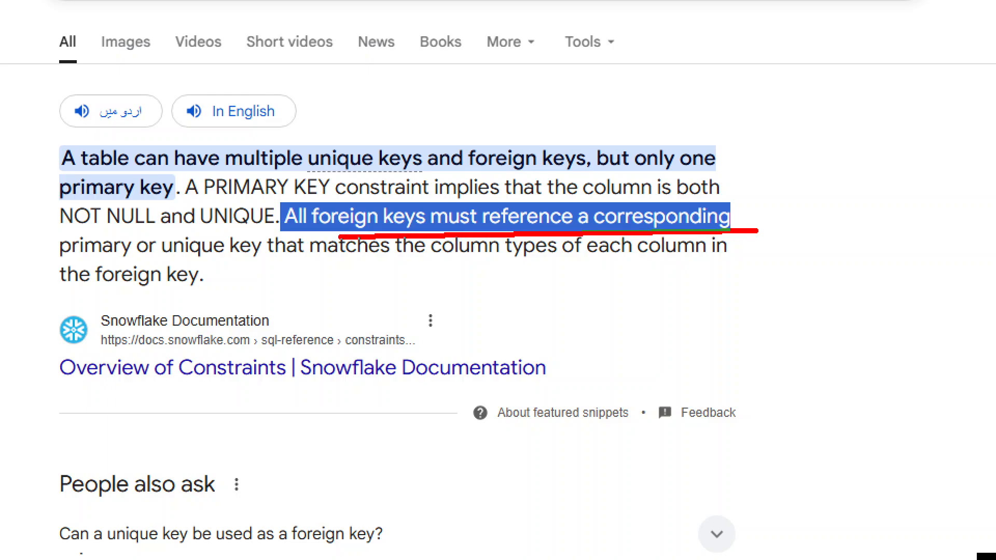
pyautogui.moveTo(52, 263); pyautogui.dragTo(323, 266)
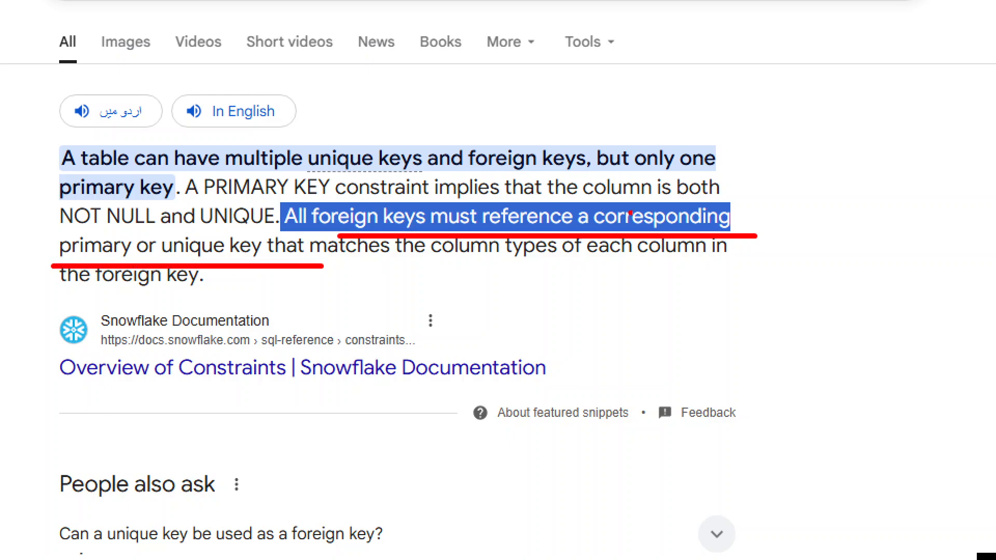
pyautogui.moveTo(758, 212)
pyautogui.mouseDown()
pyautogui.moveTo(600, 349)
pyautogui.moveTo(290, 295)
pyautogui.moveTo(267, 278)
pyautogui.moveTo(294, 284)
pyautogui.moveTo(263, 294)
pyautogui.mouseUp()
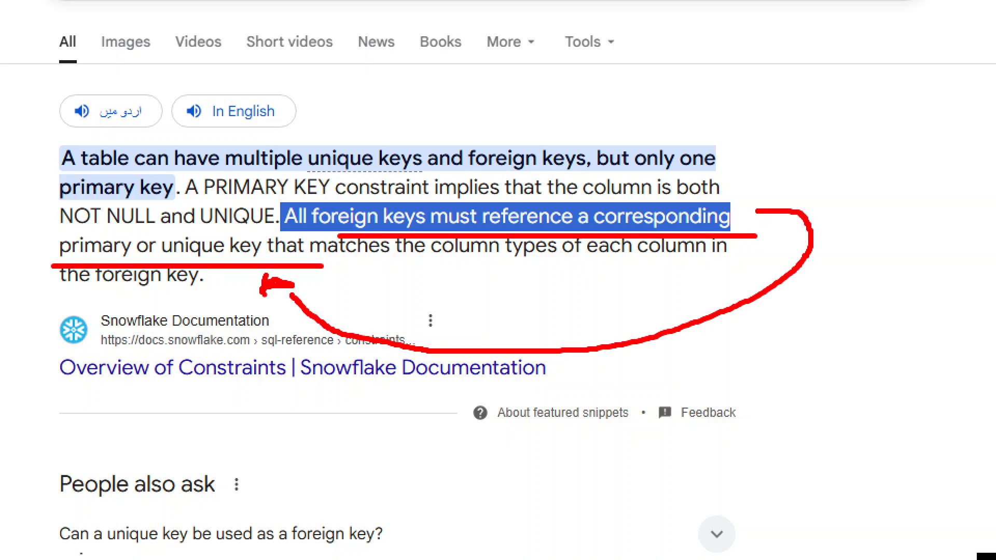
pyautogui.moveTo(265, 222); pyautogui.dragTo(262, 255)
pyautogui.moveTo(281, 203); pyautogui.dragTo(285, 251)
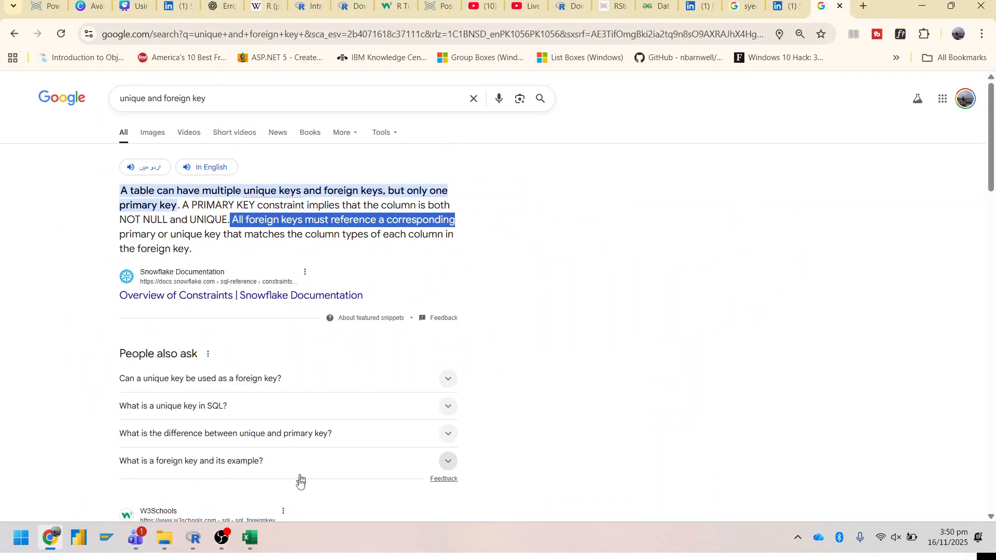
# - Switch back to the EPUWorks workbook in Excel and look through its sales, continent, product, subcategory, category, customer, calendar and returns tables
pyautogui.click(248, 538)
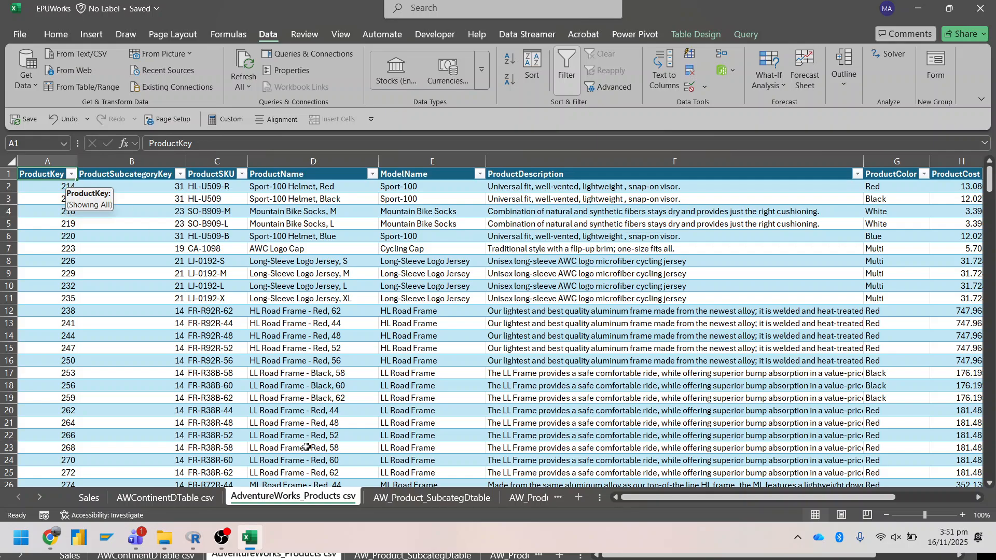
pyautogui.click(526, 495)
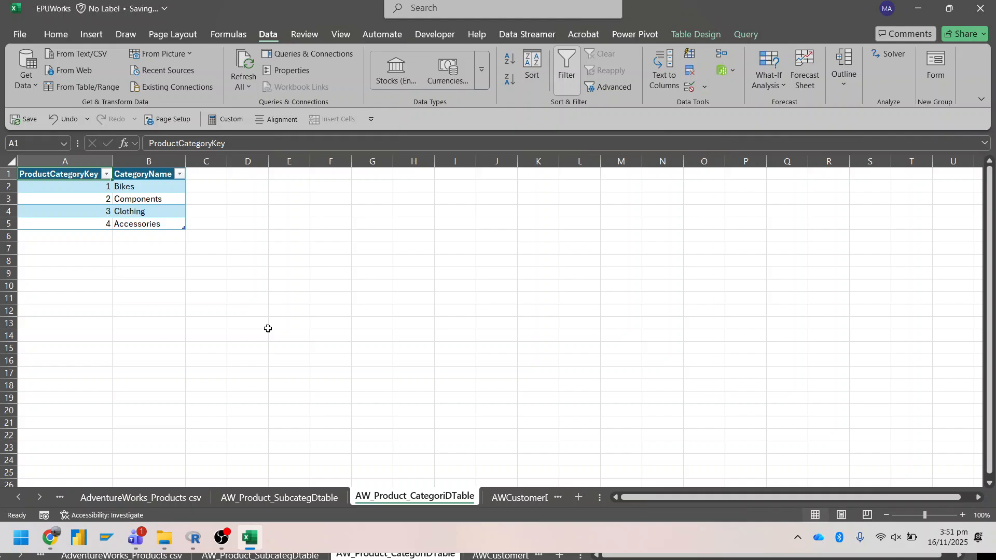
pyautogui.click(18, 497)
pyautogui.click(18, 498)
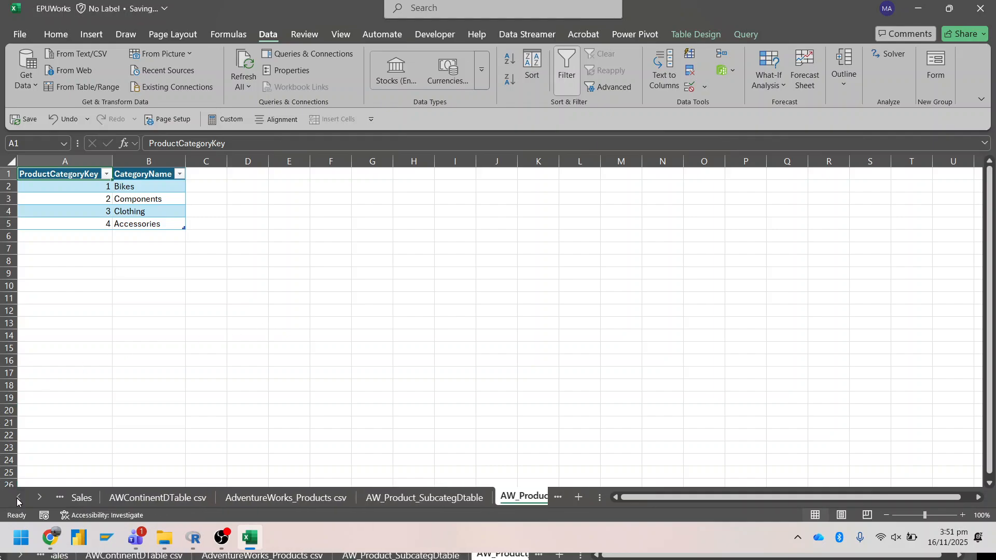
pyautogui.click(97, 498)
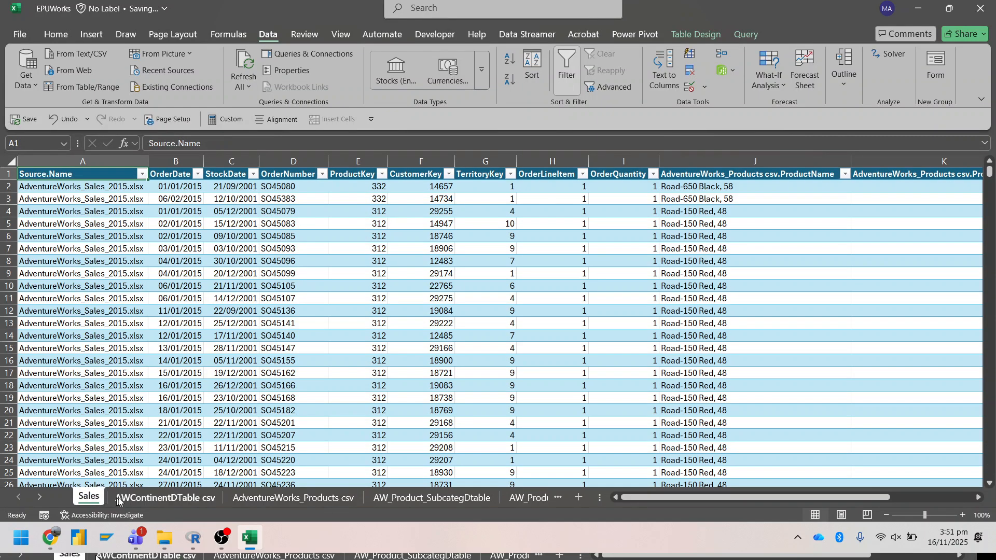
pyautogui.click(134, 499)
pyautogui.click(280, 499)
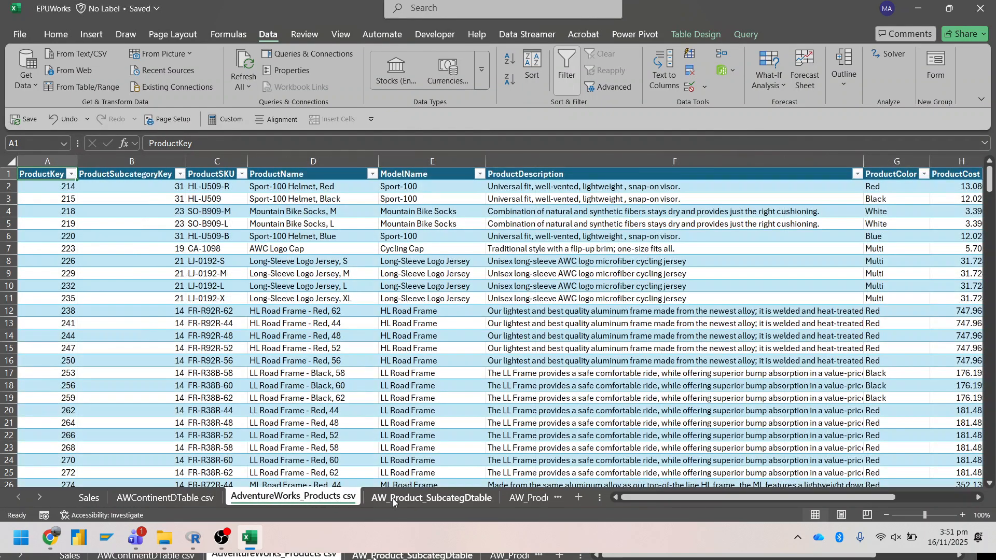
pyautogui.click(426, 499)
pyautogui.click(518, 498)
pyautogui.click(518, 498)
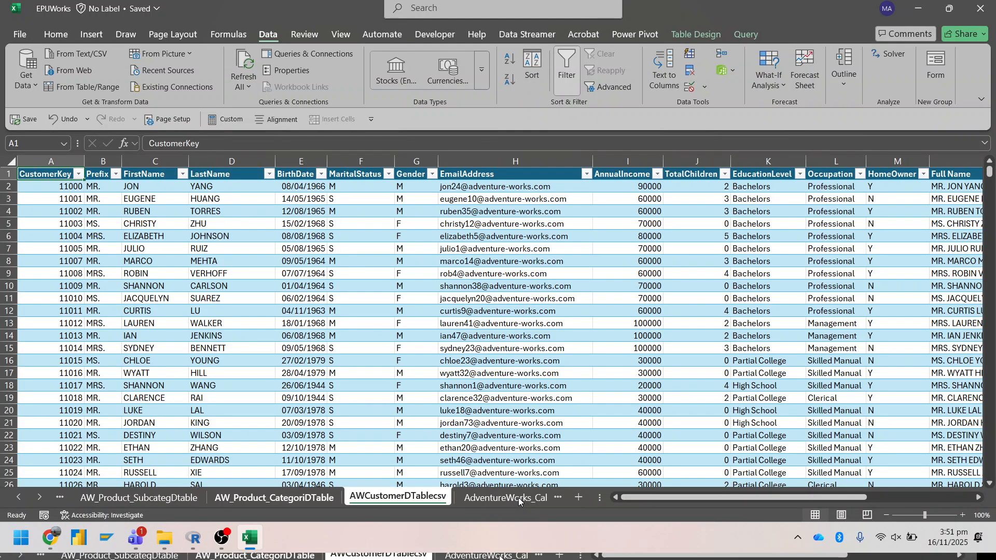
pyautogui.click(518, 498)
pyautogui.click(519, 498)
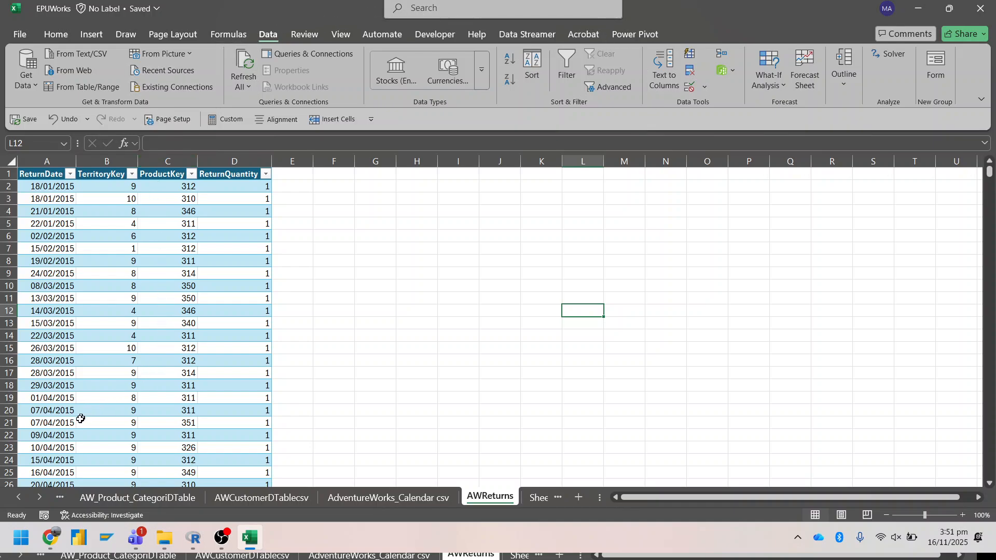
# - Add the Sales table to the Power Pivot data model
pyautogui.click(21, 497)
pyautogui.click(21, 497)
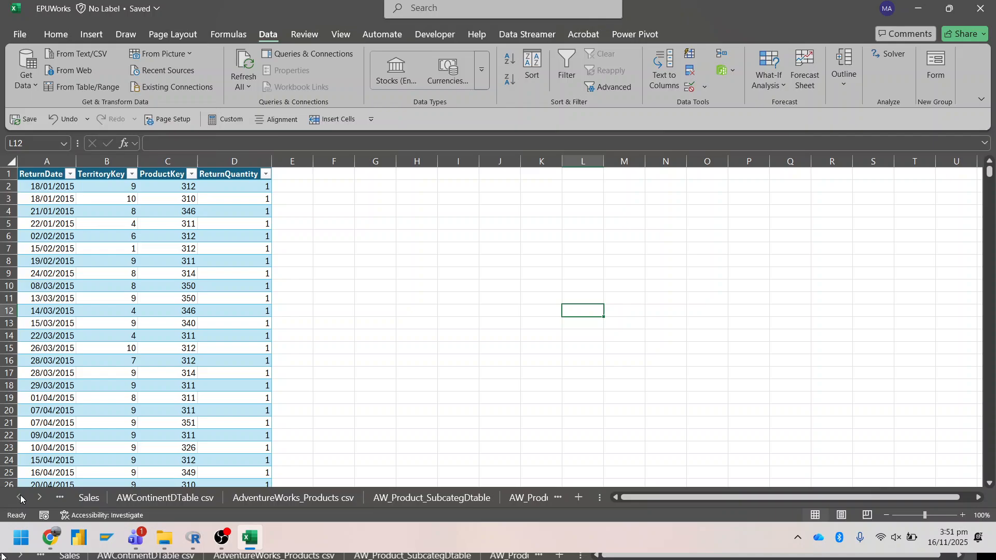
pyautogui.click(89, 498)
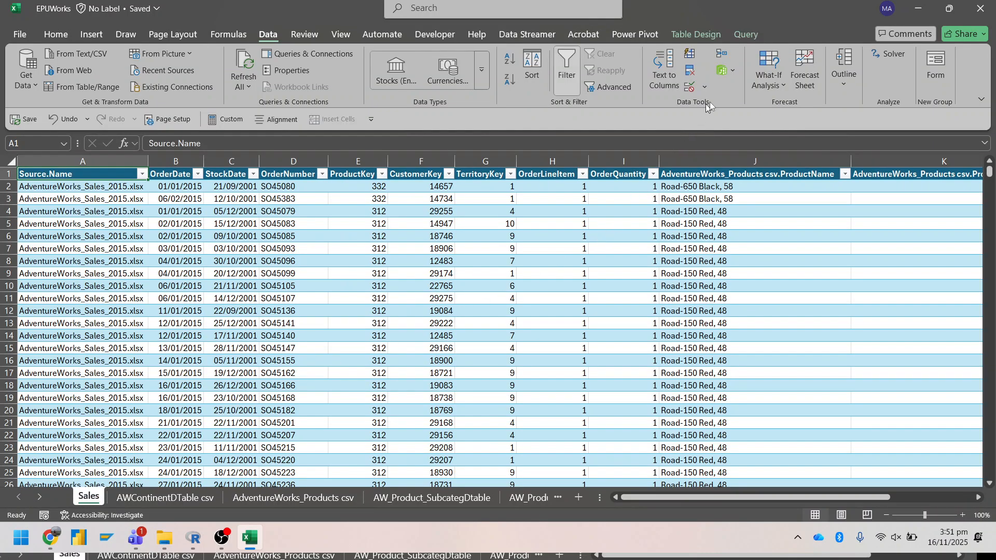
pyautogui.click(640, 34)
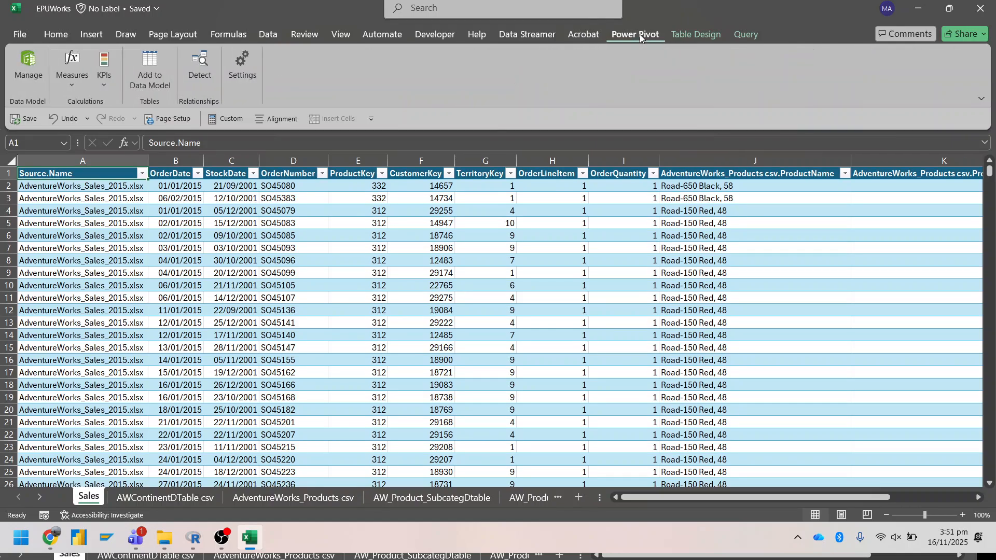
pyautogui.click(159, 66)
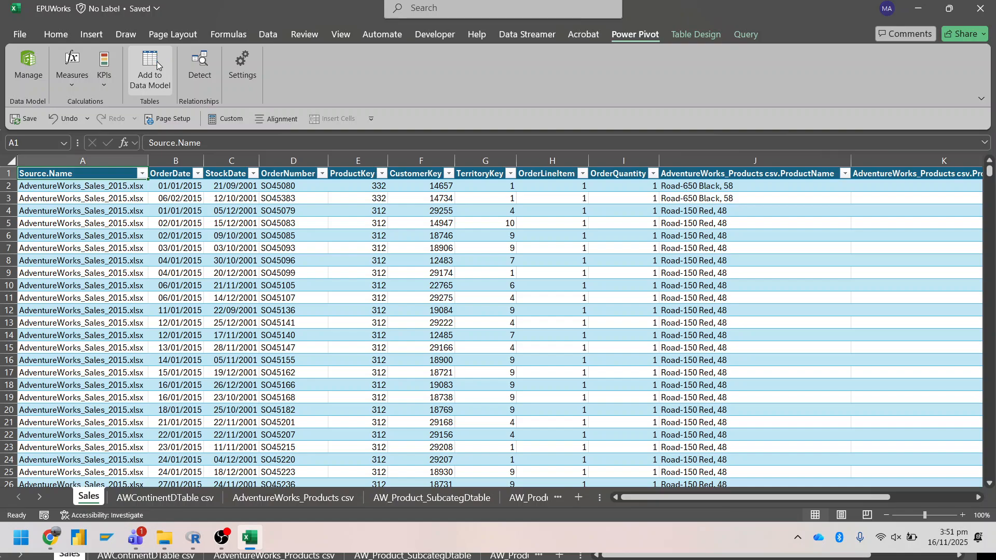
pyautogui.click(157, 64)
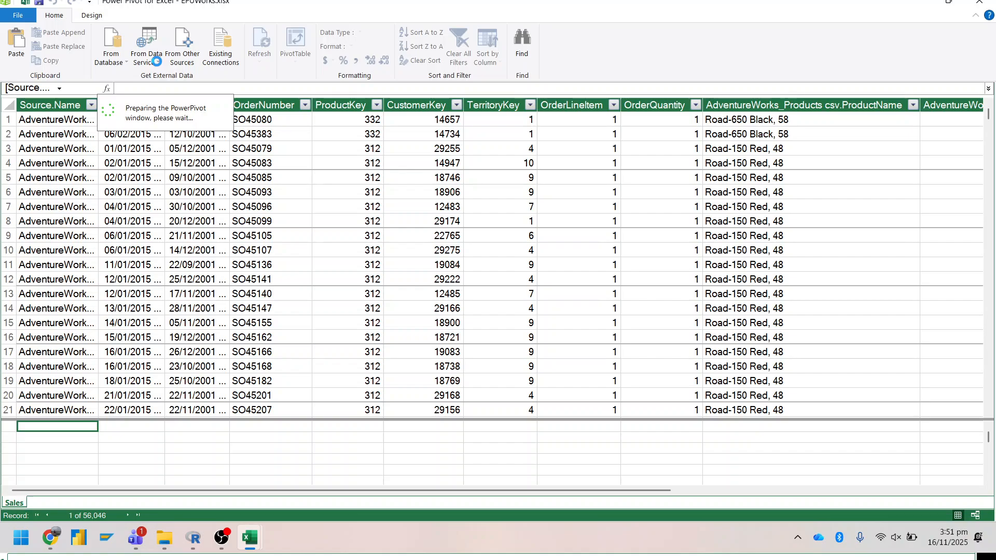
pyautogui.click(497, 287)
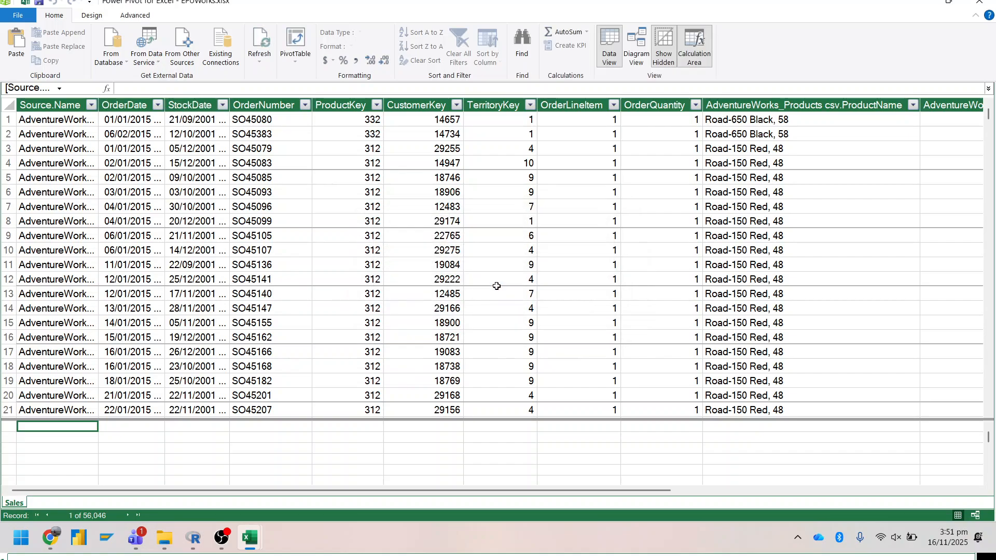
# - Return to the EPUWorks workbook and add the AWContinentDTable csv table to the data model
pyautogui.moveTo(249, 537)
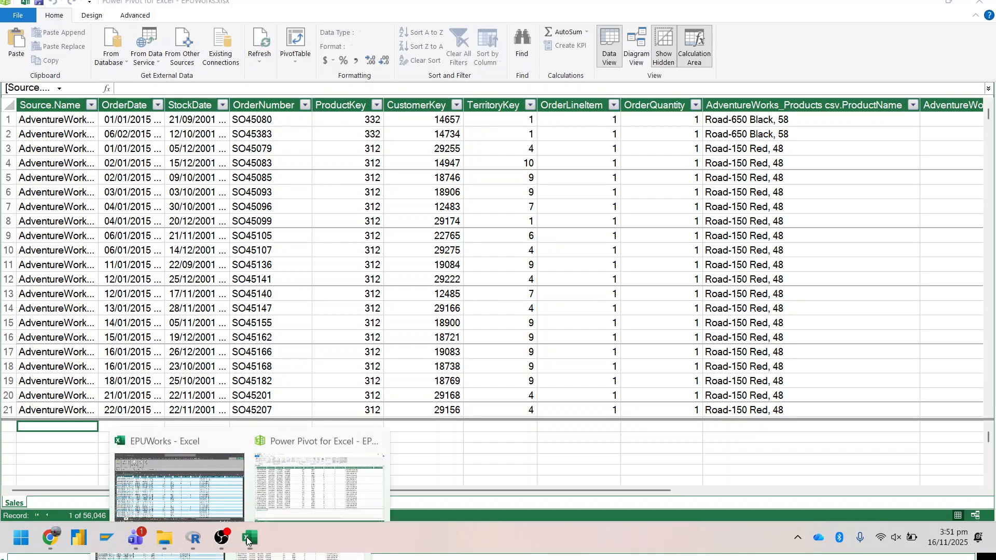
pyautogui.click(233, 494)
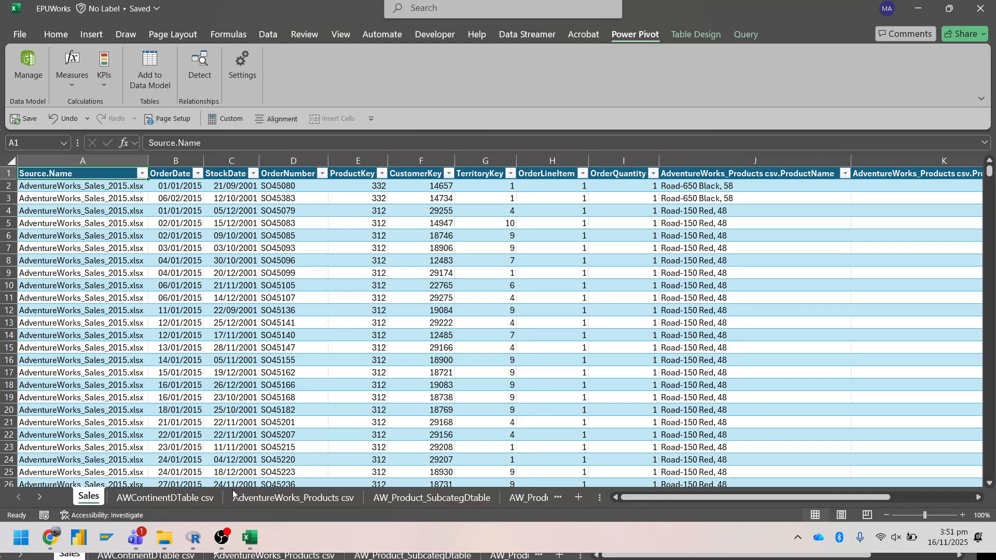
pyautogui.click(171, 500)
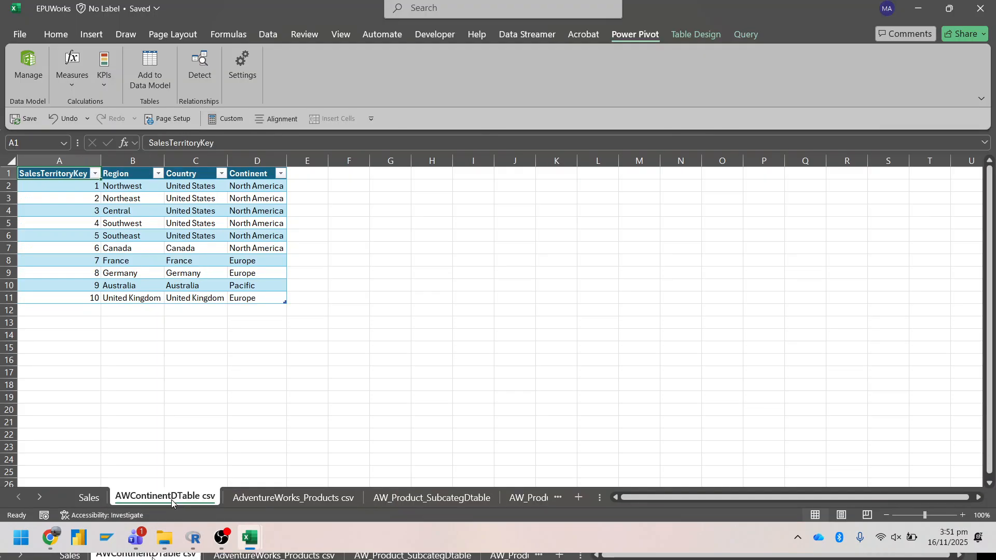
pyautogui.click(135, 79)
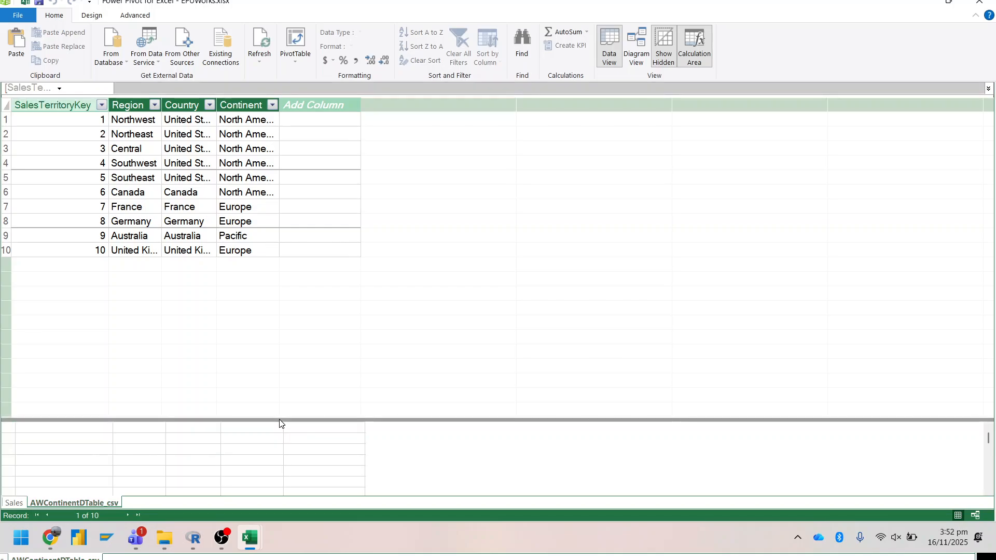
# - Return to the EPUWorks workbook and add the AdventureWorks_Products csv table to the data model
pyautogui.moveTo(249, 538)
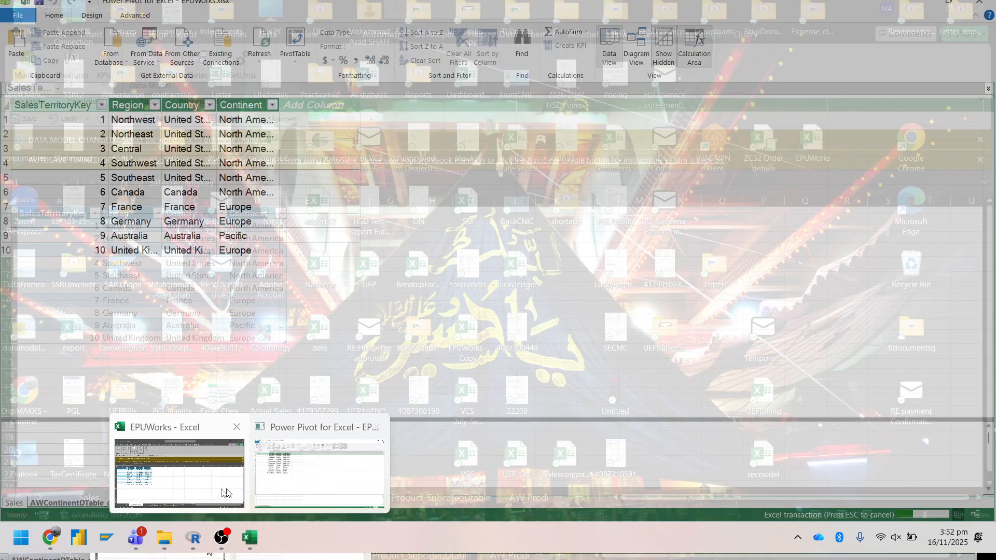
pyautogui.click(180, 473)
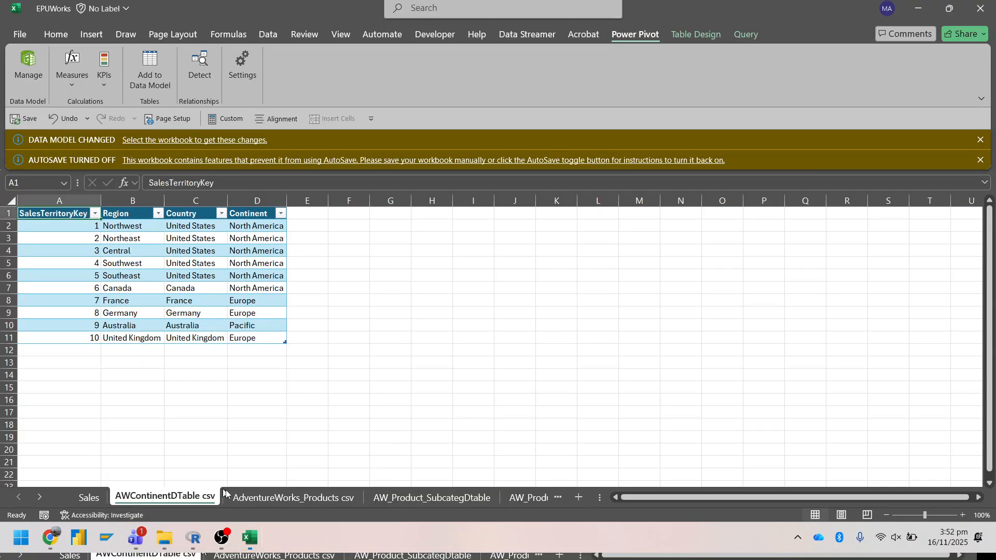
pyautogui.click(261, 498)
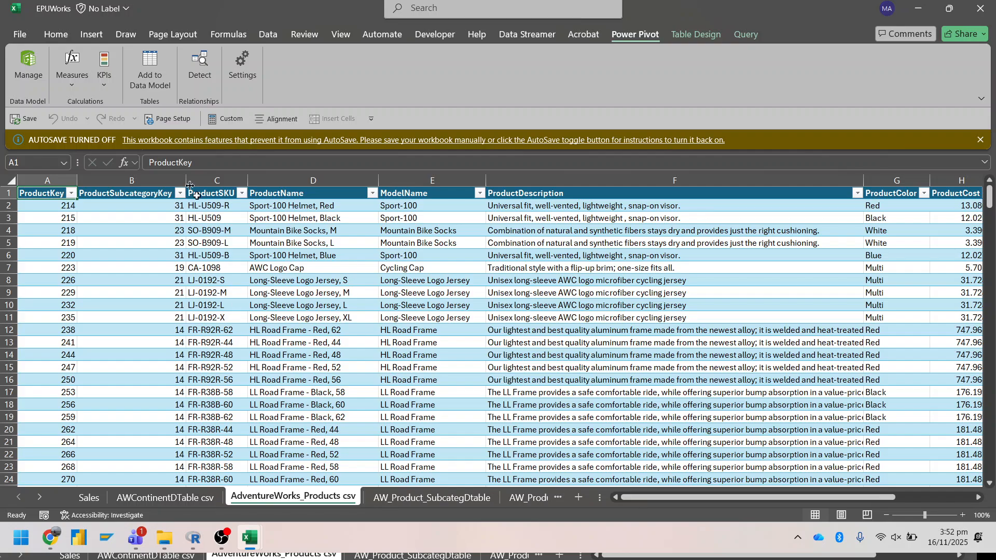
pyautogui.click(140, 84)
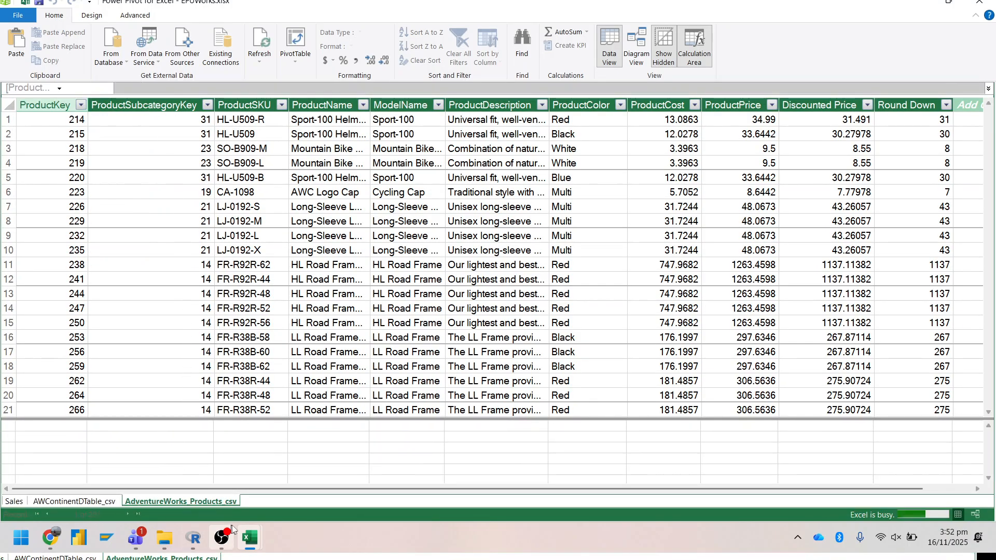
# - Return to the EPUWorks workbook and add the AW_Product_SubcategDtable table to the data model
pyautogui.moveTo(249, 539)
pyautogui.click(191, 480)
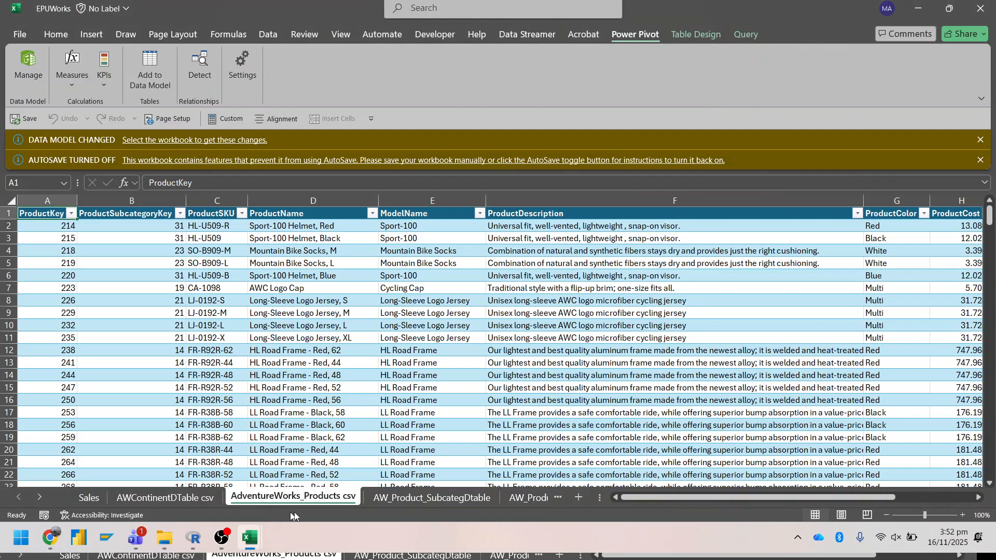
pyautogui.click(400, 498)
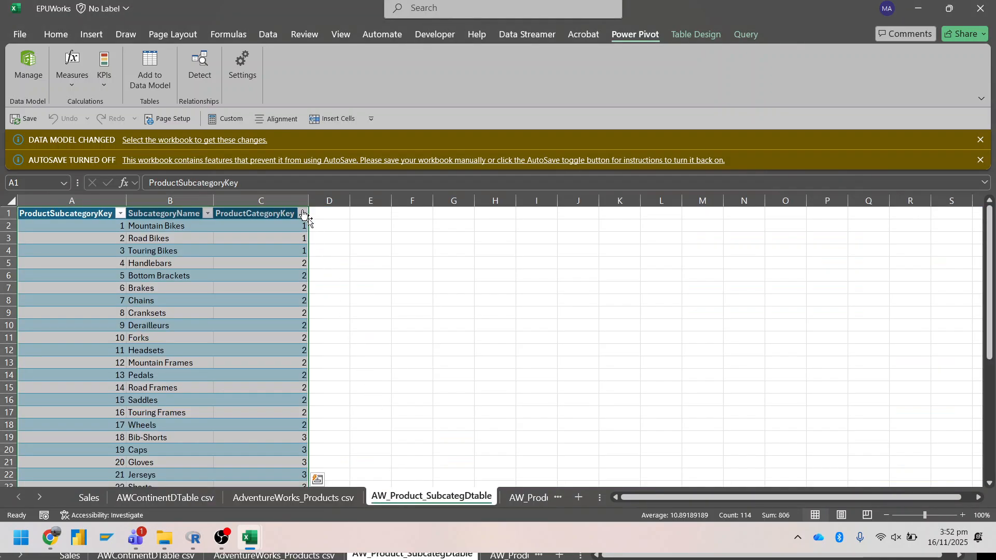
pyautogui.click(141, 65)
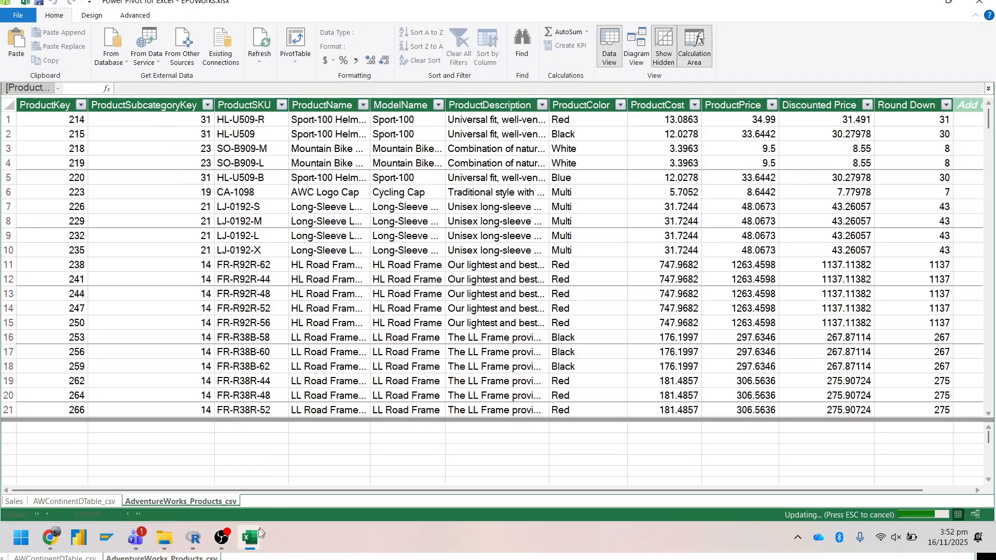
# - Dismiss both notification bars in the EPUWorks workbook and switch back to Power Pivot to check the subcategory table
pyautogui.moveTo(249, 539)
pyautogui.click(237, 504)
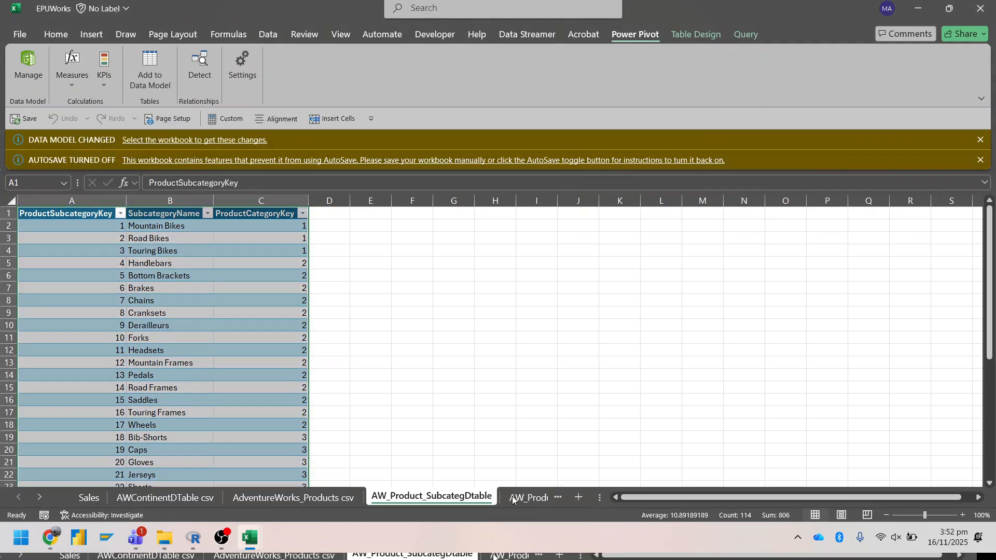
pyautogui.click(980, 160)
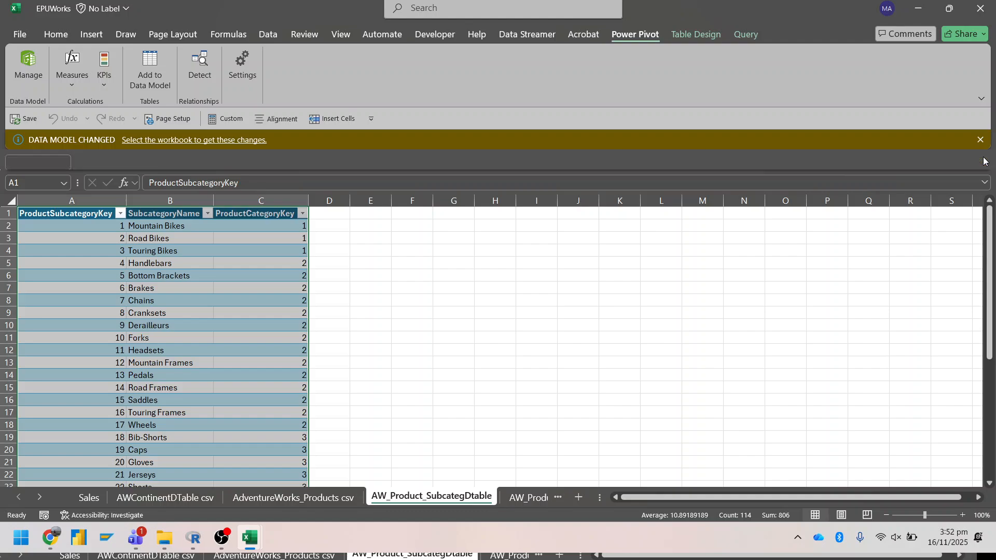
pyautogui.click(979, 139)
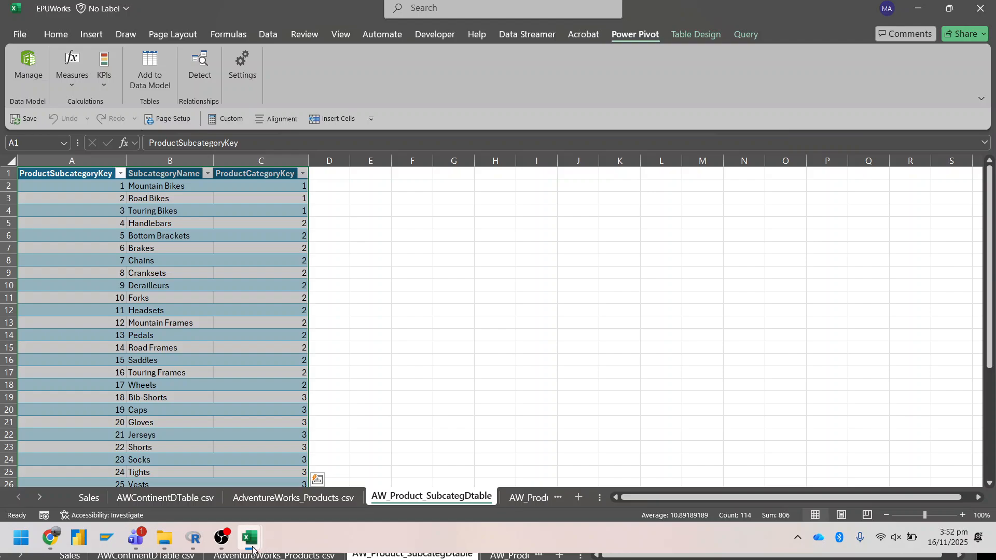
pyautogui.moveTo(253, 534)
pyautogui.click(286, 498)
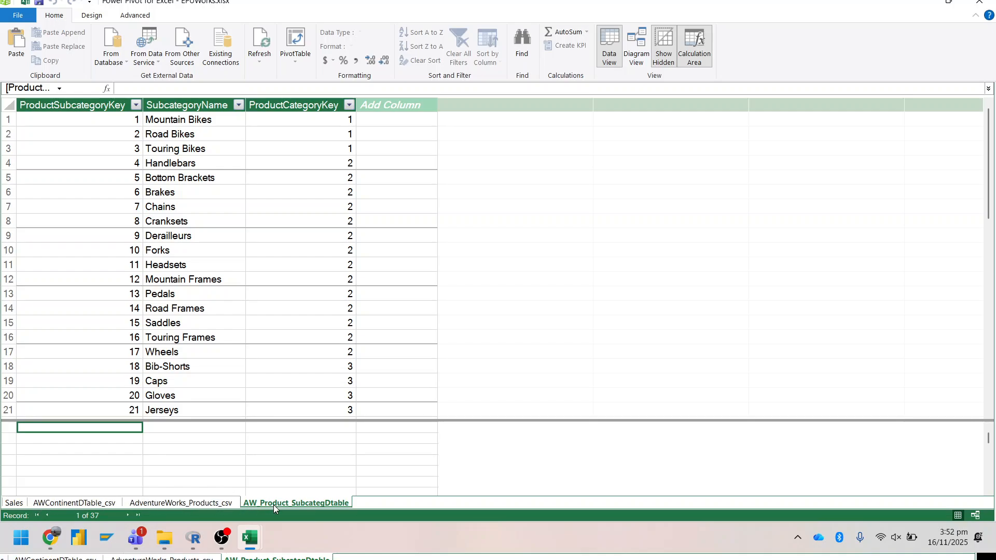
# - Return to the EPUWorks workbook and add the AW_Product_CategoriDTable table to the data model
pyautogui.moveTo(252, 545)
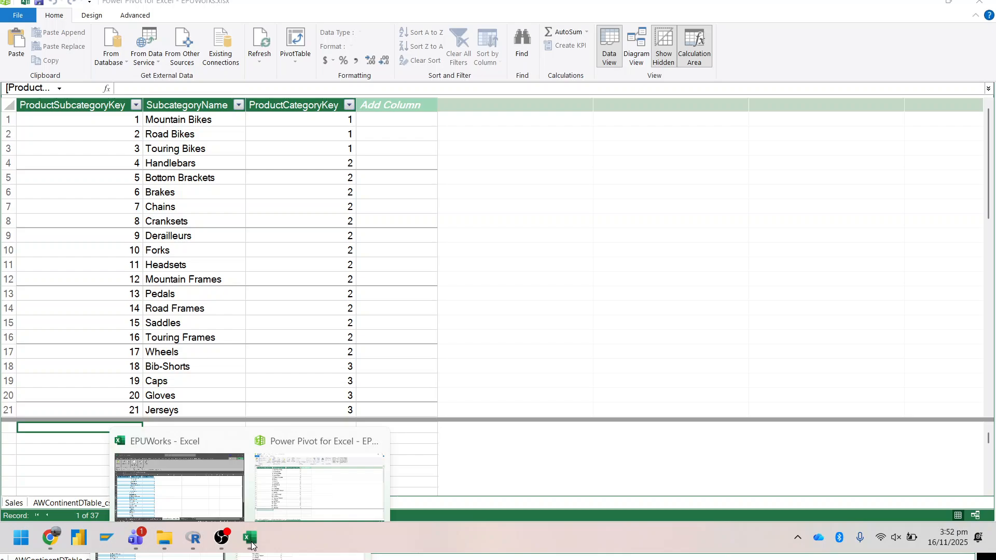
pyautogui.click(218, 496)
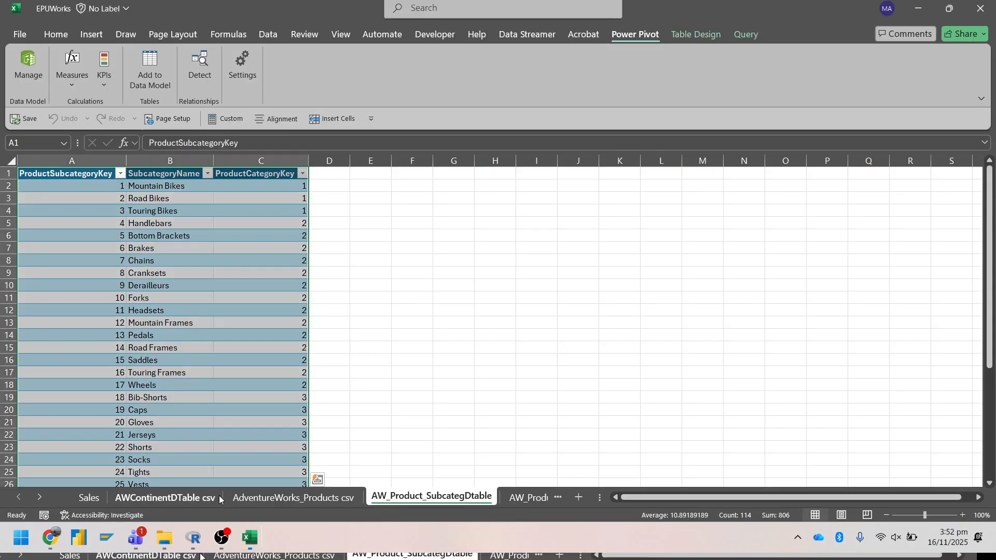
pyautogui.click(519, 501)
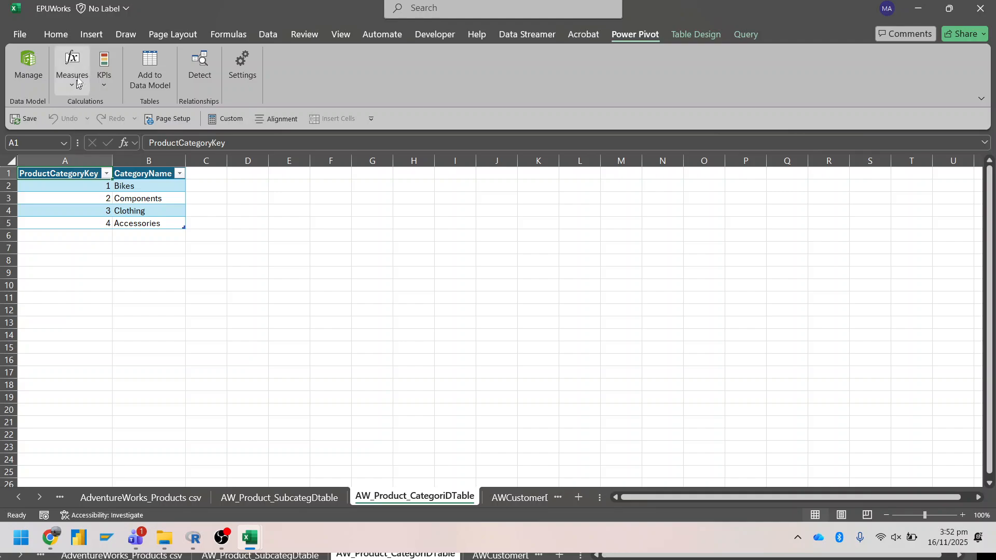
pyautogui.click(162, 75)
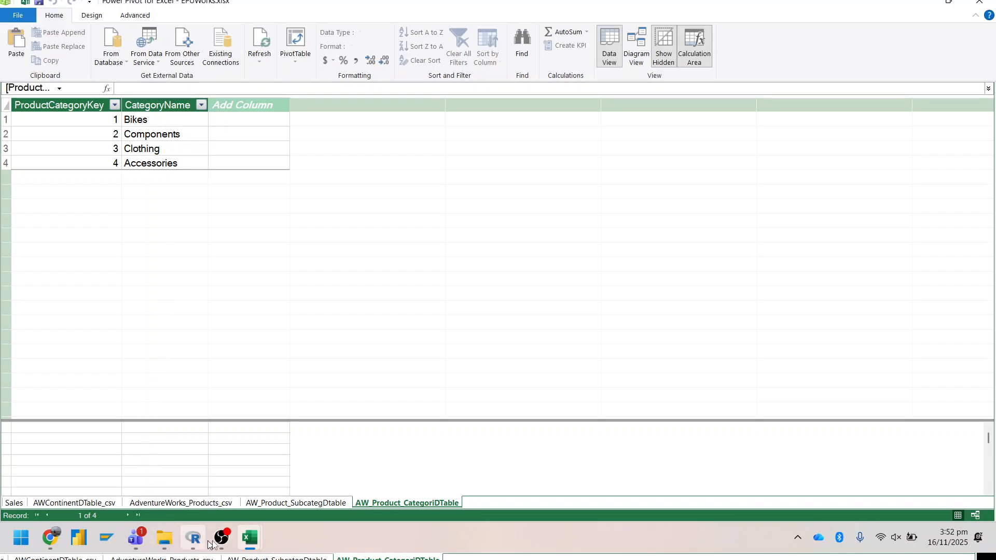
# - Return to the EPUWorks workbook and add the AWCustomerDTablecsv table to the data model
pyautogui.click(255, 541)
pyautogui.click(191, 486)
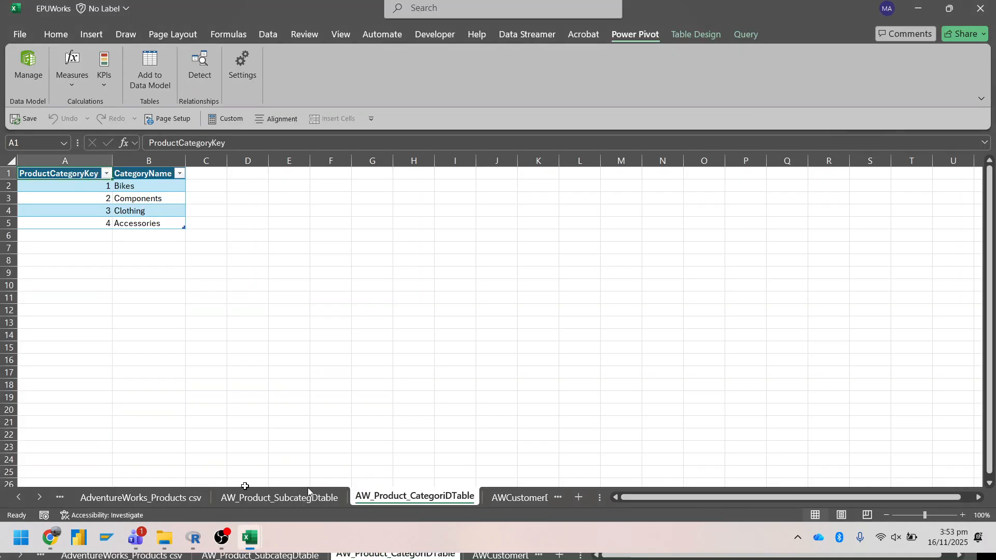
pyautogui.click(513, 498)
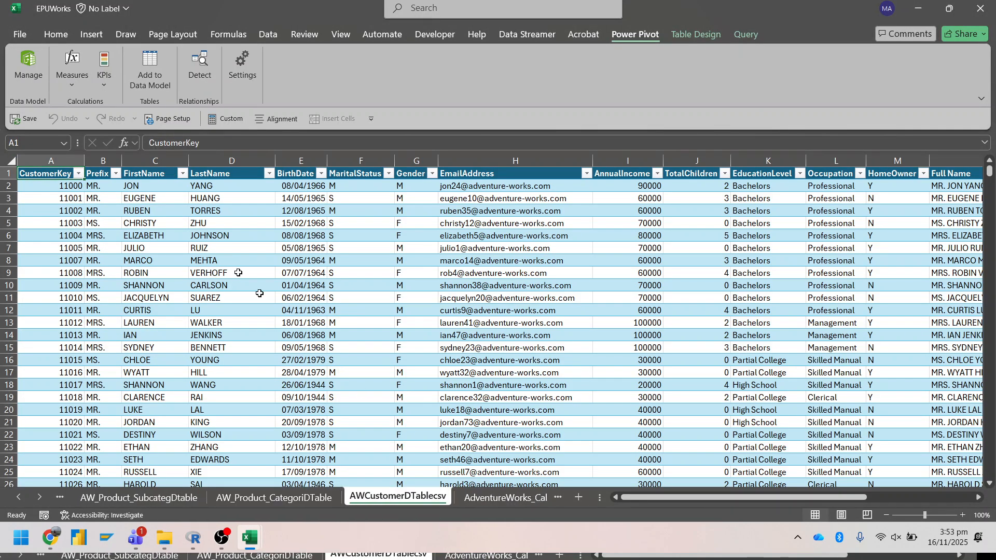
pyautogui.click(145, 67)
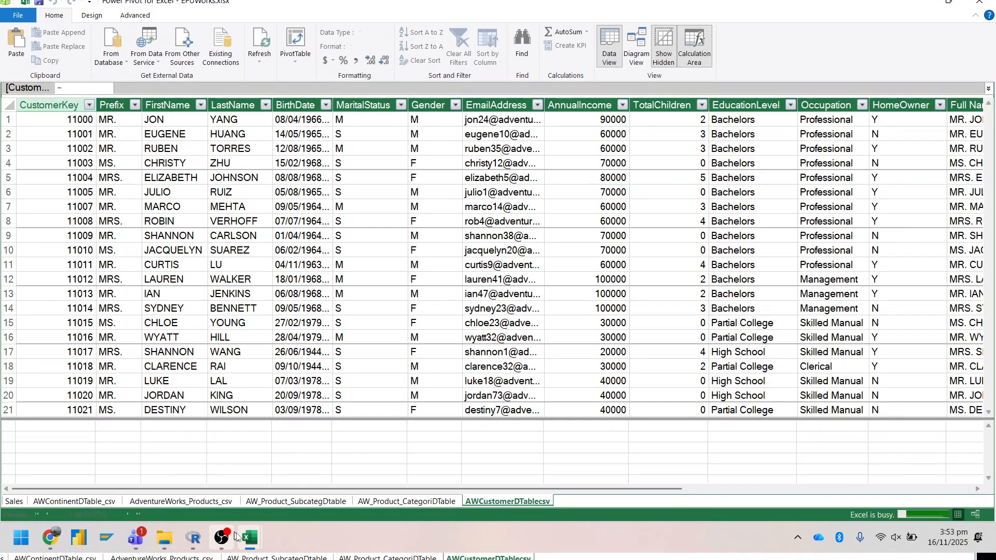
# - Return to the EPUWorks workbook and add the AdventureWorks_Calendar csv table to the data model
pyautogui.moveTo(250, 537)
pyautogui.click(180, 493)
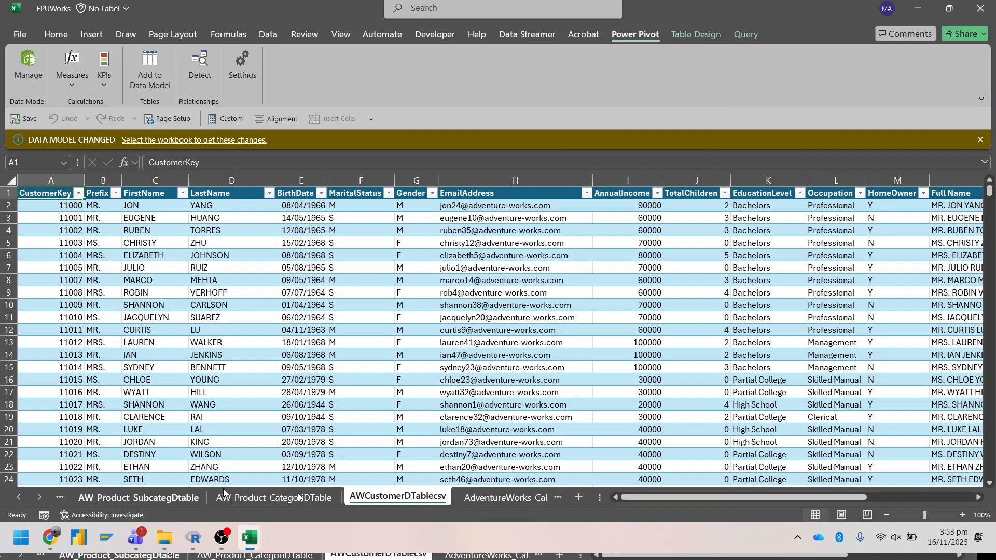
pyautogui.click(482, 499)
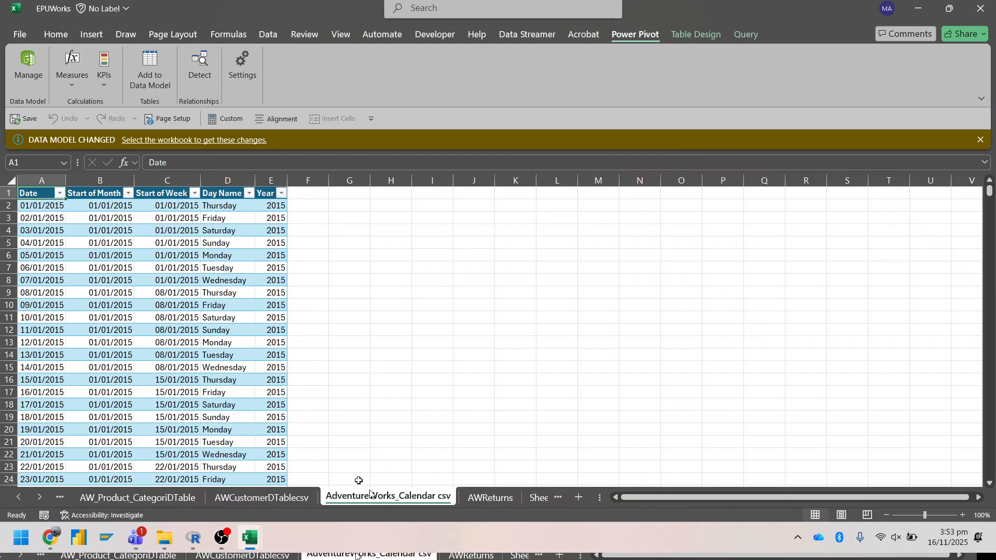
pyautogui.click(148, 67)
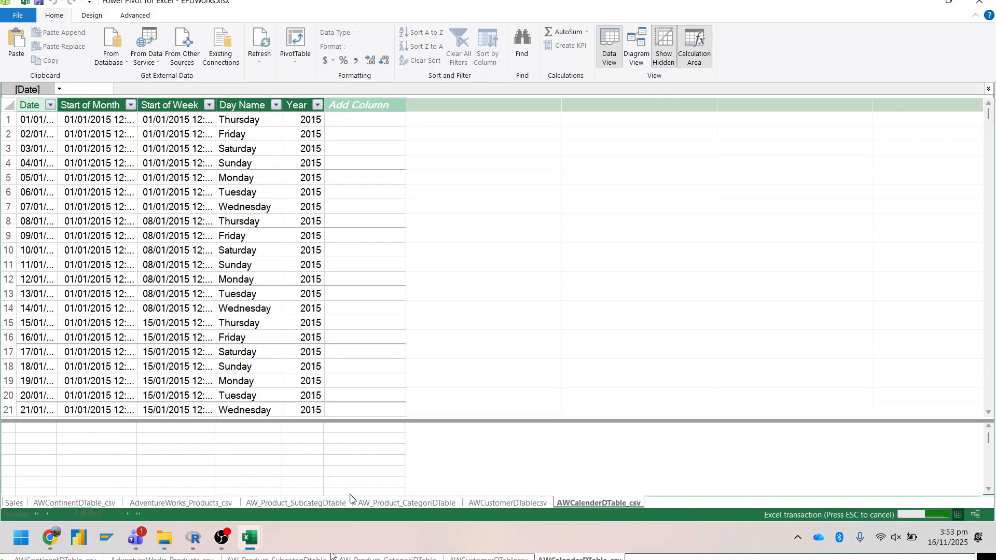
# - Return to the EPUWorks workbook and try to add the AWReturns table to the data model with empty cell $L$12 as the table range
pyautogui.moveTo(247, 543)
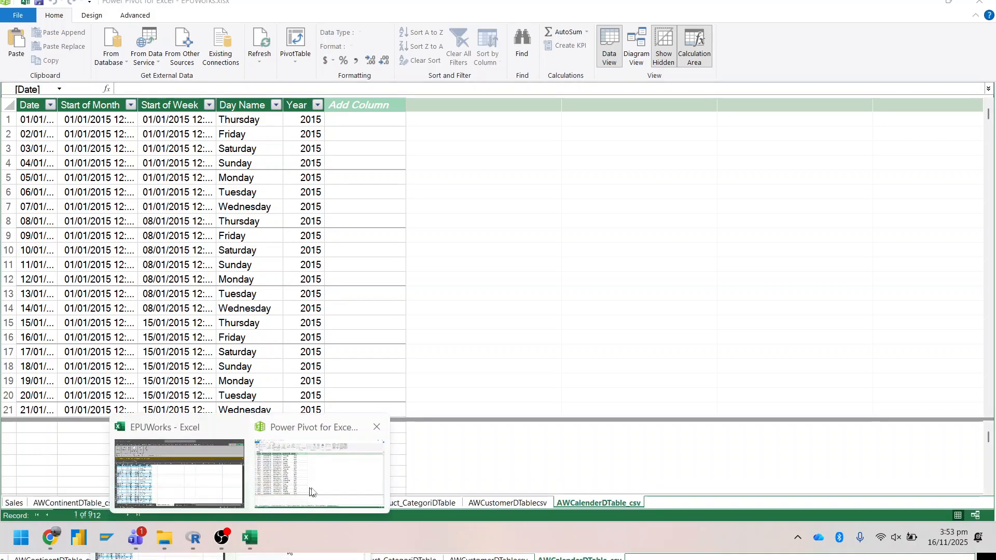
pyautogui.click(181, 485)
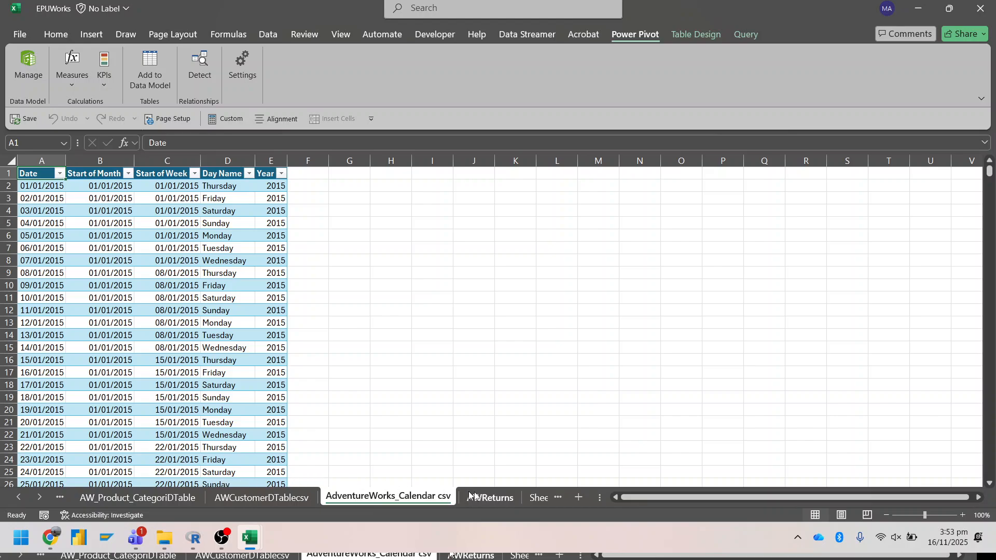
pyautogui.click(488, 498)
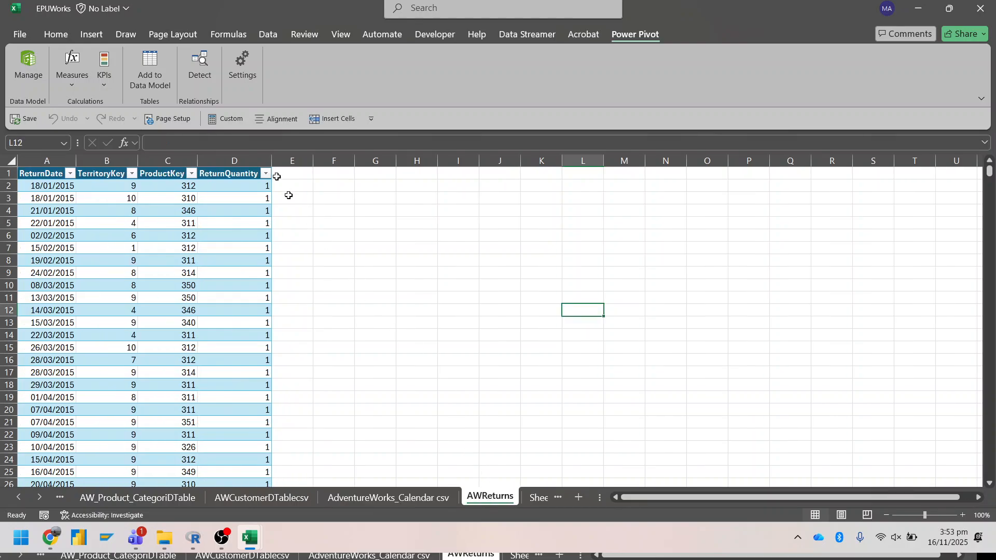
pyautogui.click(155, 72)
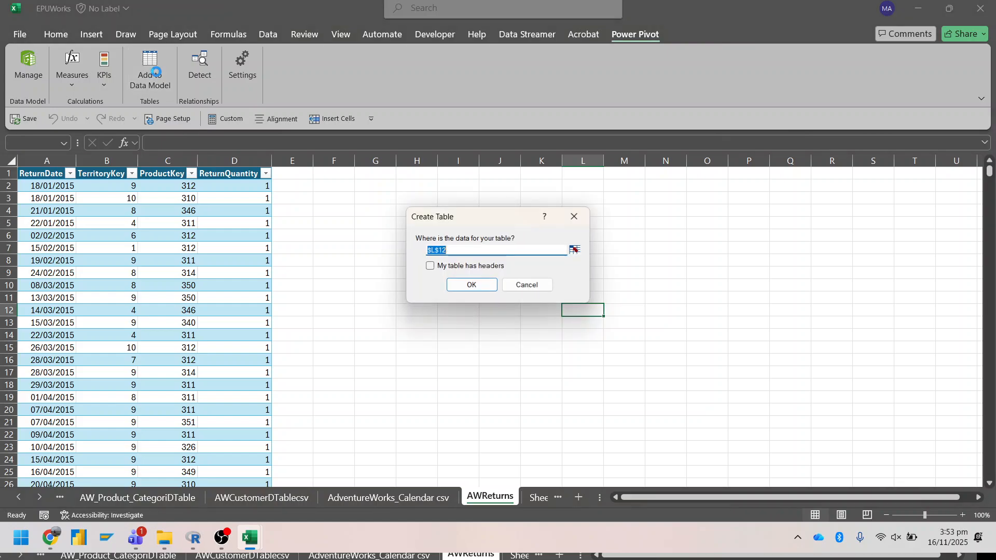
pyautogui.click(527, 285)
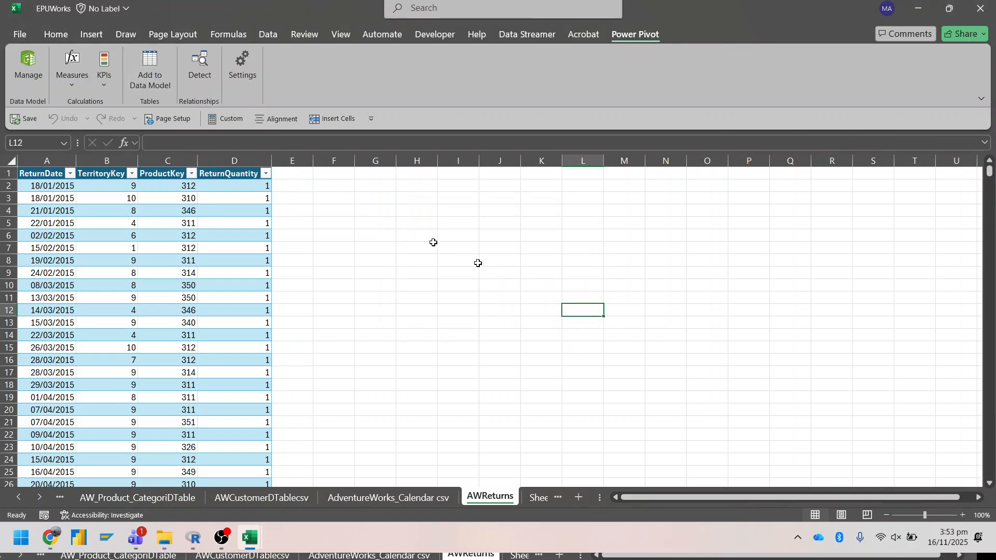
pyautogui.click(151, 72)
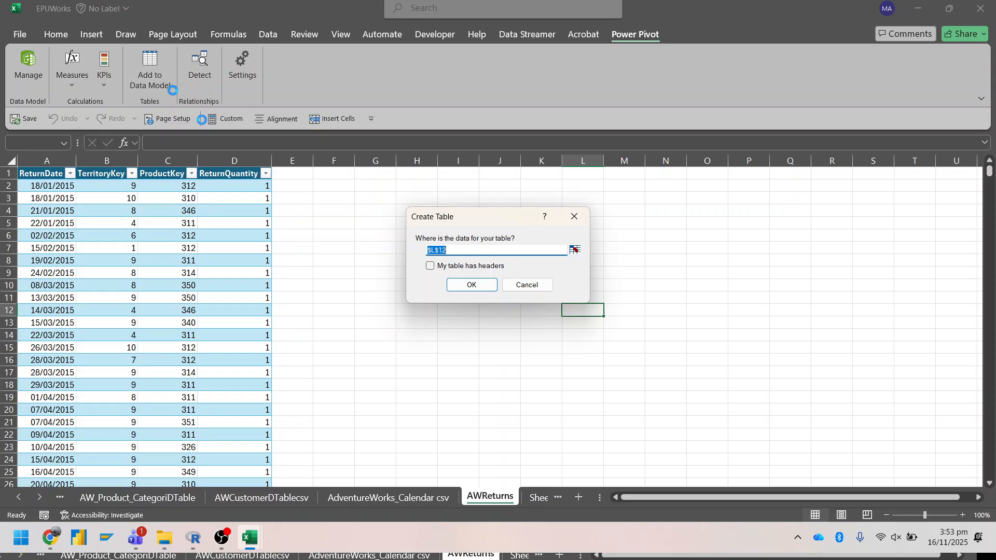
pyautogui.click(466, 283)
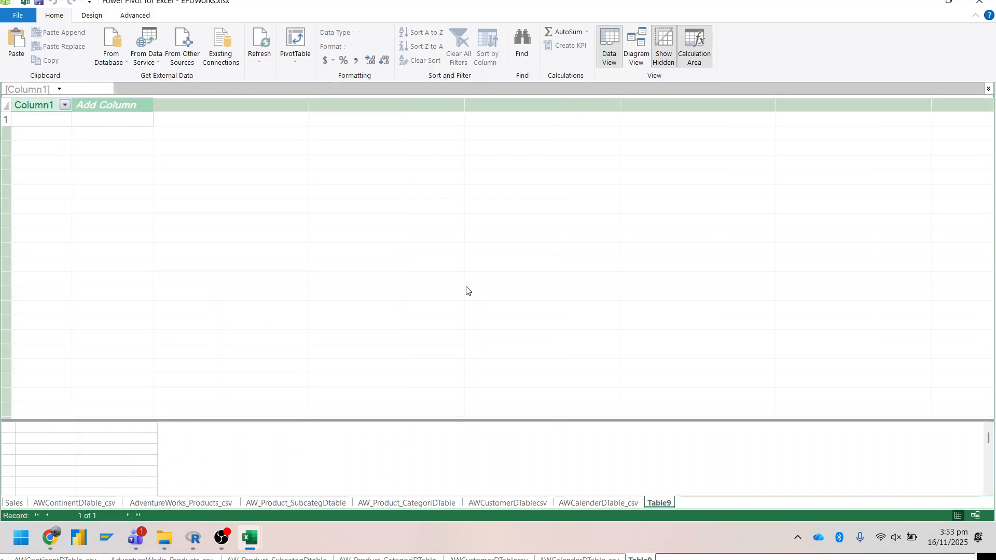
# - Delete the empty single-column table from the data model
pyautogui.click(23, 506)
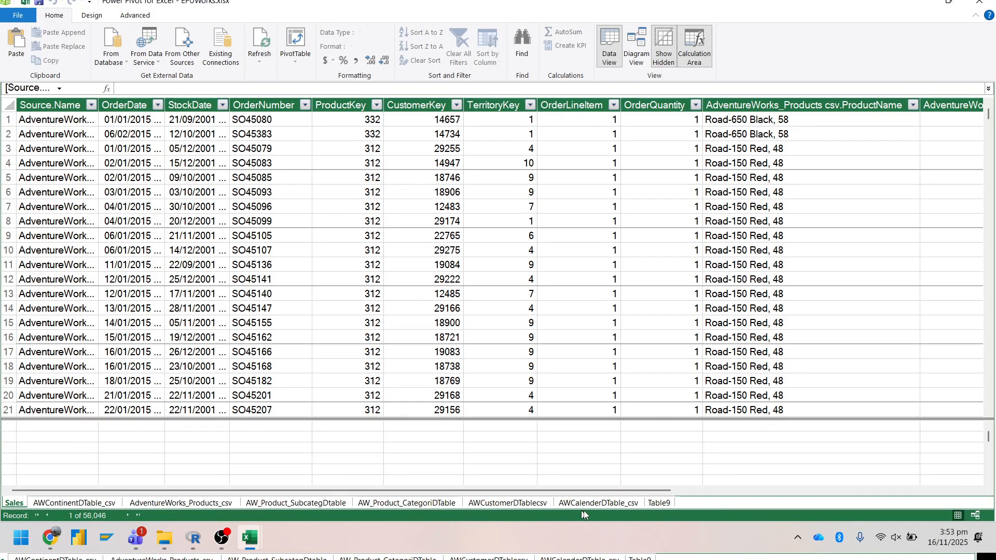
pyautogui.rightClick(653, 506)
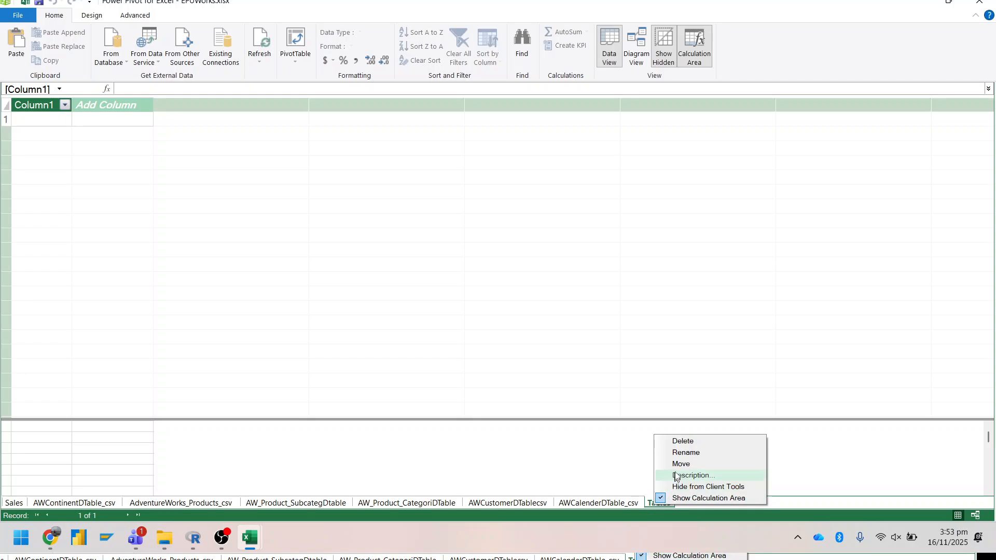
pyautogui.click(686, 441)
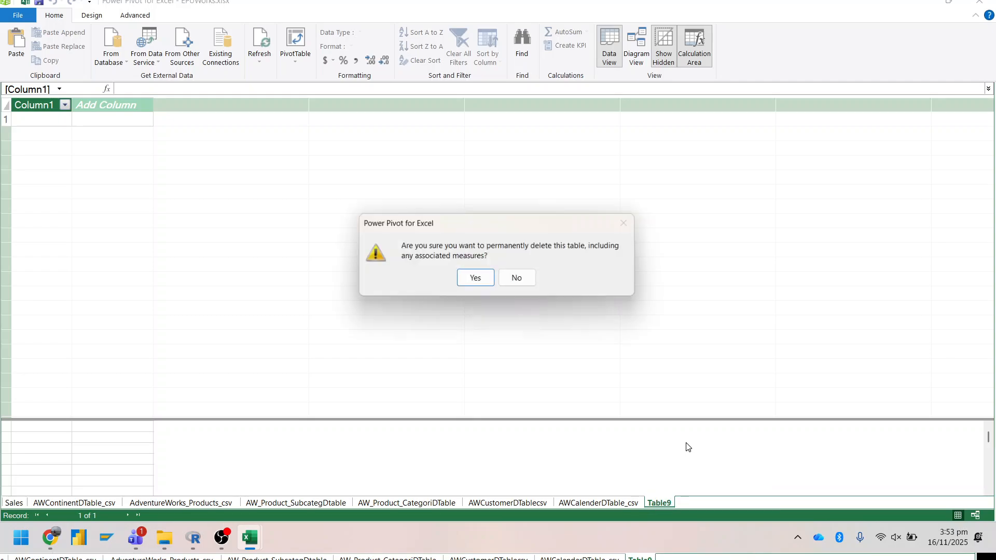
pyautogui.click(478, 278)
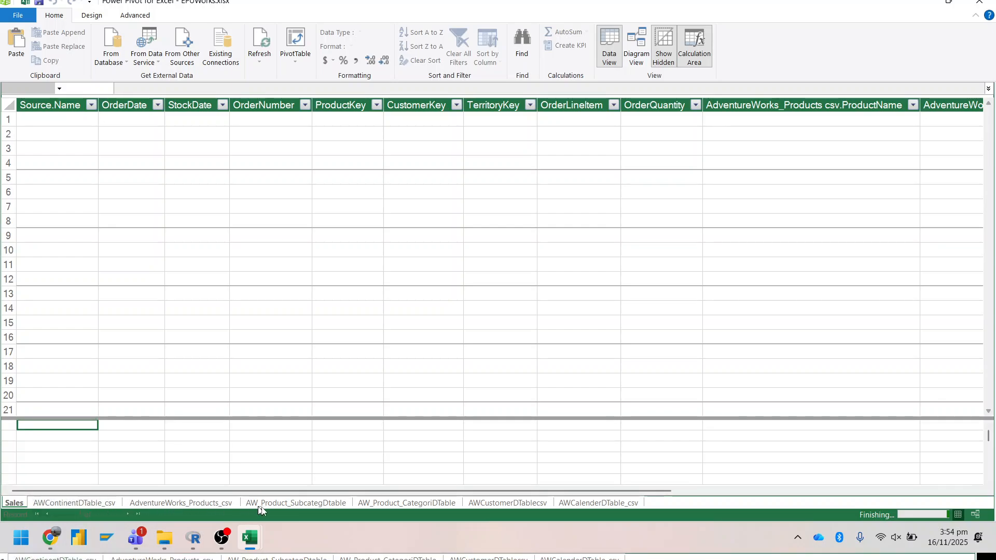
# - Look through the continent, product, subcategory, category, customer and calendar tables in the data model
pyautogui.click(79, 506)
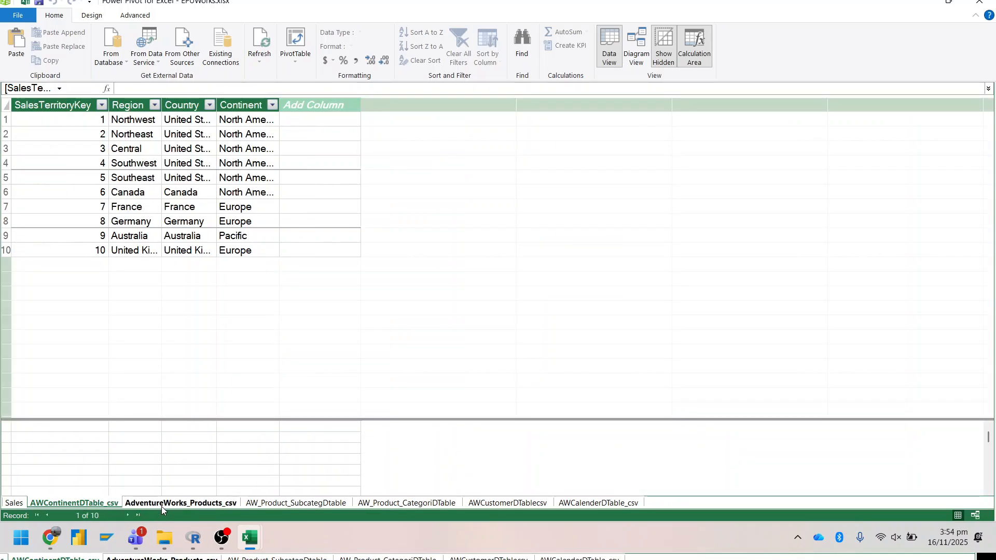
pyautogui.click(161, 506)
pyautogui.click(266, 506)
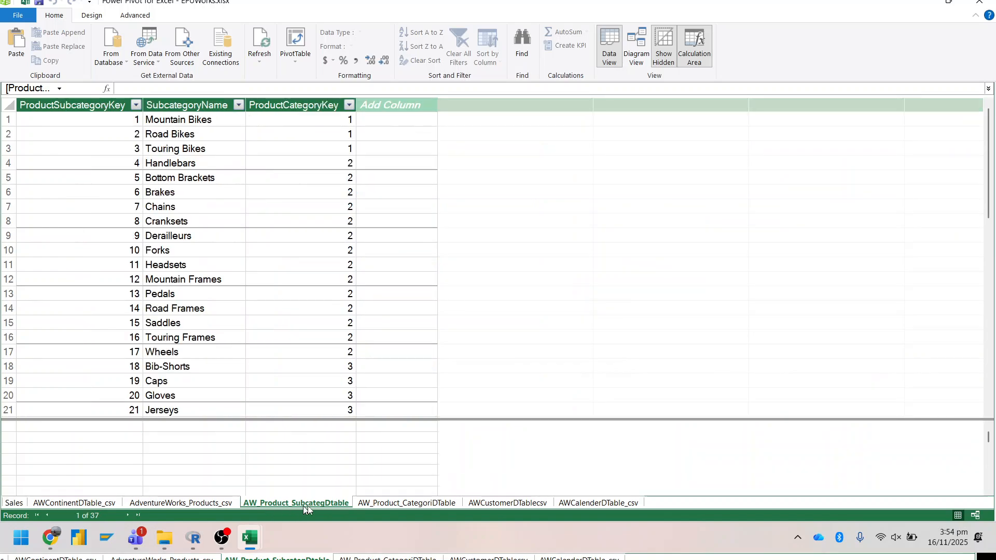
pyautogui.click(383, 506)
pyautogui.click(498, 506)
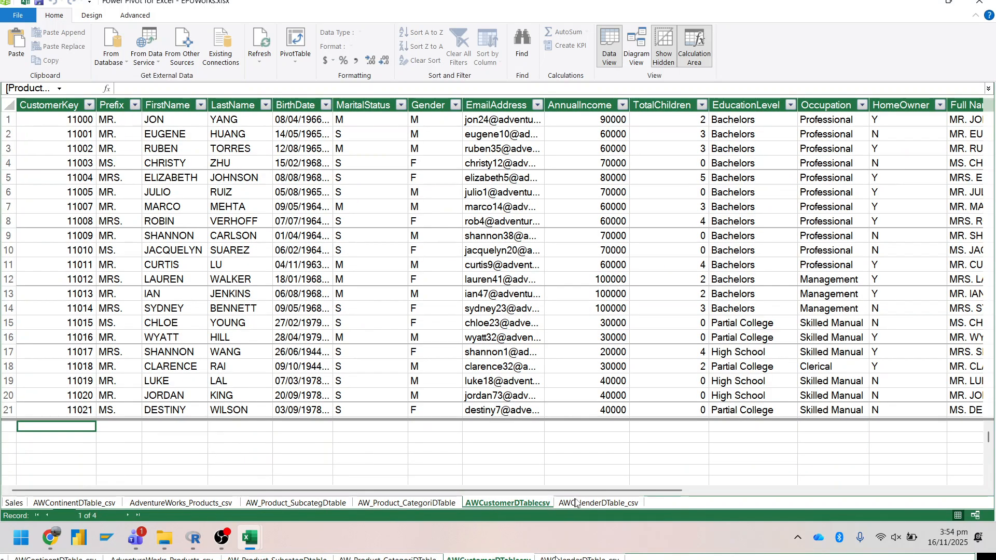
pyautogui.click(577, 503)
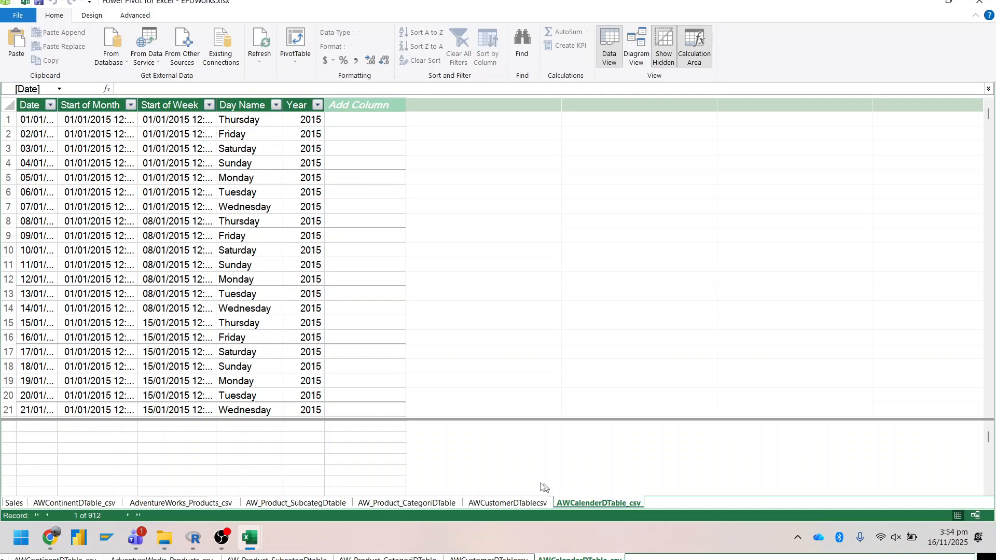
# - Show the data model as a diagram and spread the Sales, continent, products, subcategory and category tables in a row lower down
pyautogui.click(640, 40)
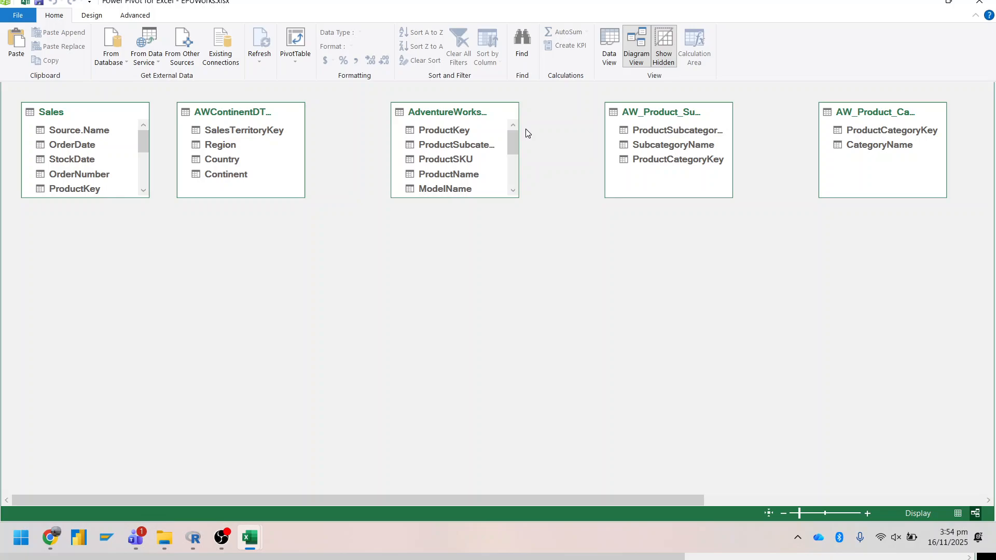
pyautogui.moveTo(85, 117); pyautogui.dragTo(150, 274)
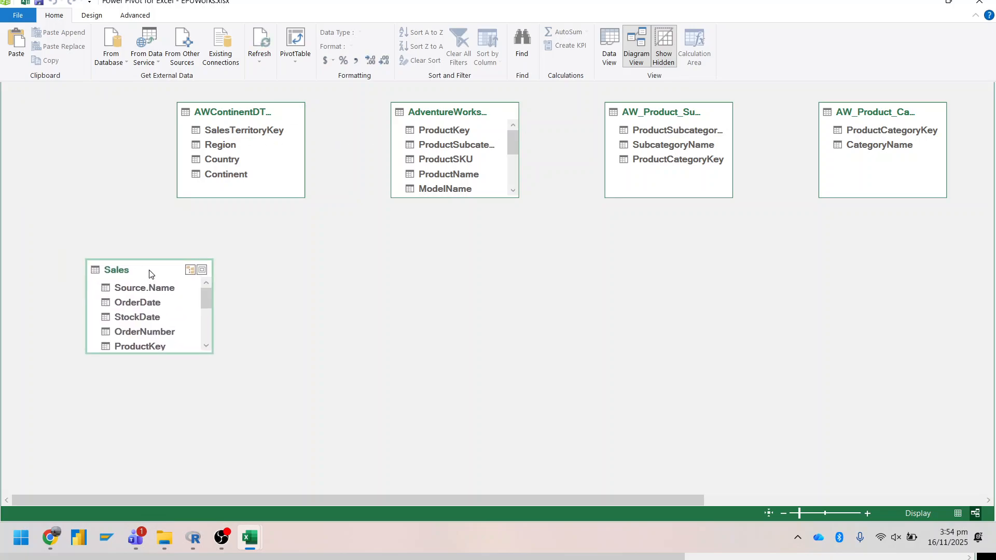
pyautogui.moveTo(210, 112); pyautogui.dragTo(377, 205)
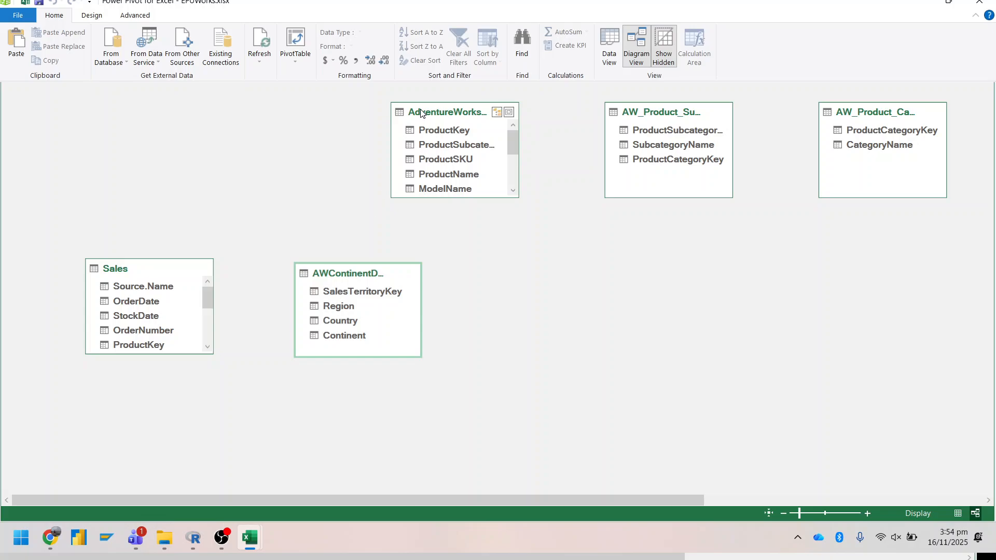
pyautogui.moveTo(420, 113); pyautogui.dragTo(513, 261)
pyautogui.moveTo(641, 109); pyautogui.dragTo(729, 243)
pyautogui.moveTo(851, 113); pyautogui.dragTo(893, 268)
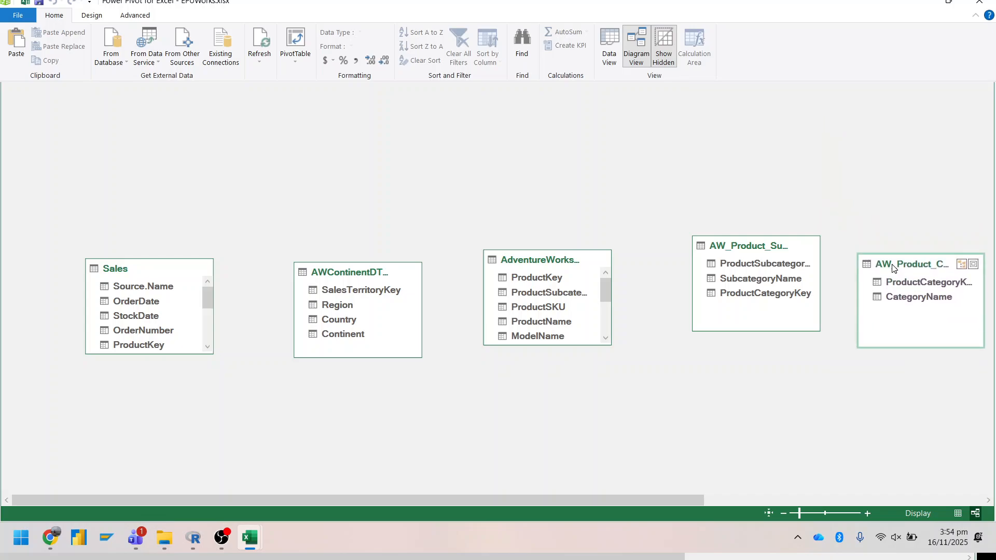
# - Bring the customer table in above the continent and products tables, and place Sales below the row, enlarged to show all its fields
pyautogui.scroll(-1, 583, 202)
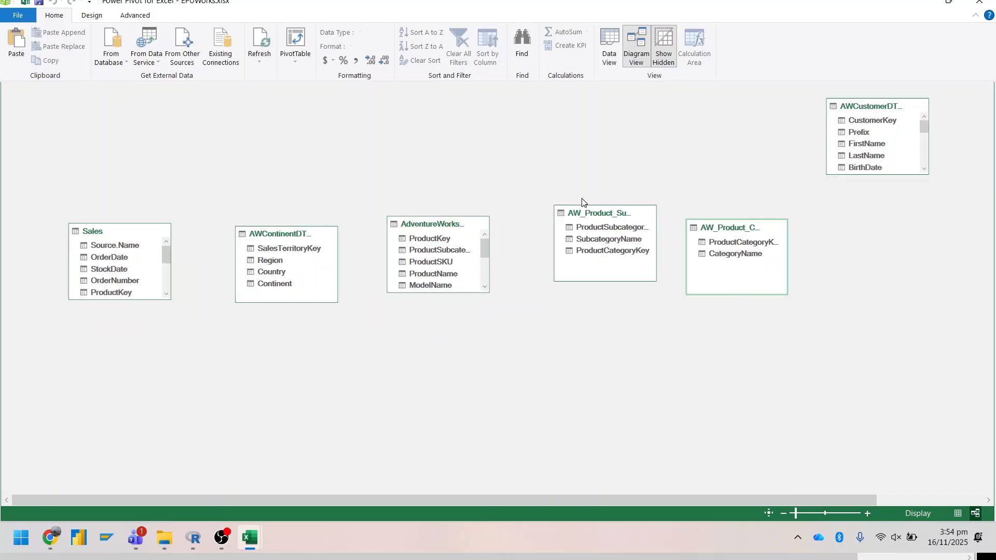
pyautogui.moveTo(890, 105); pyautogui.dragTo(372, 128)
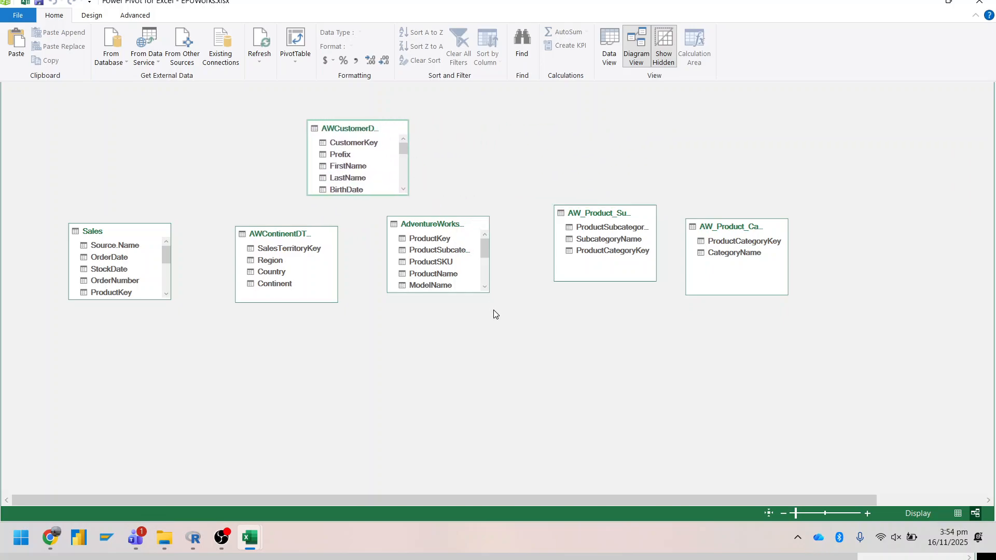
pyautogui.moveTo(101, 235); pyautogui.dragTo(441, 348)
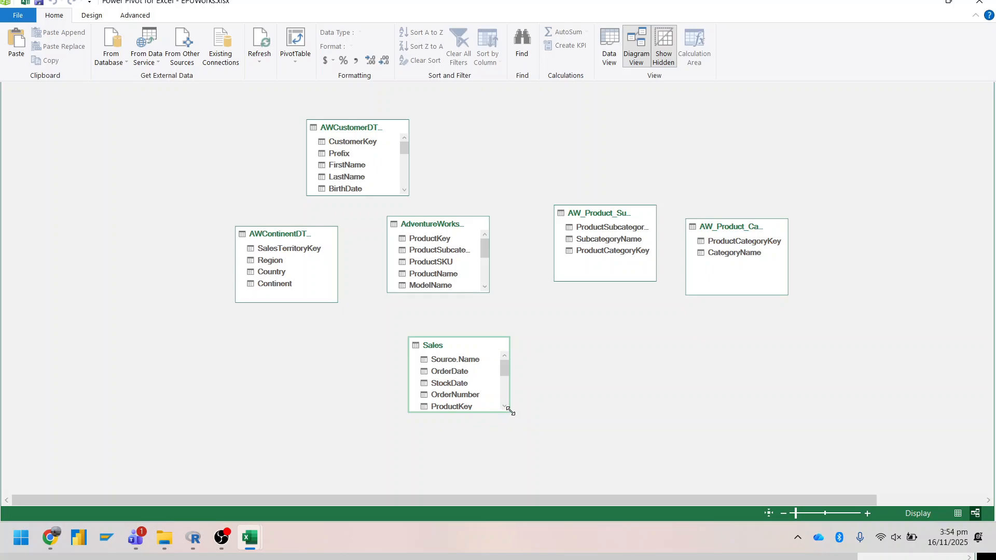
pyautogui.moveTo(510, 411); pyautogui.dragTo(597, 425)
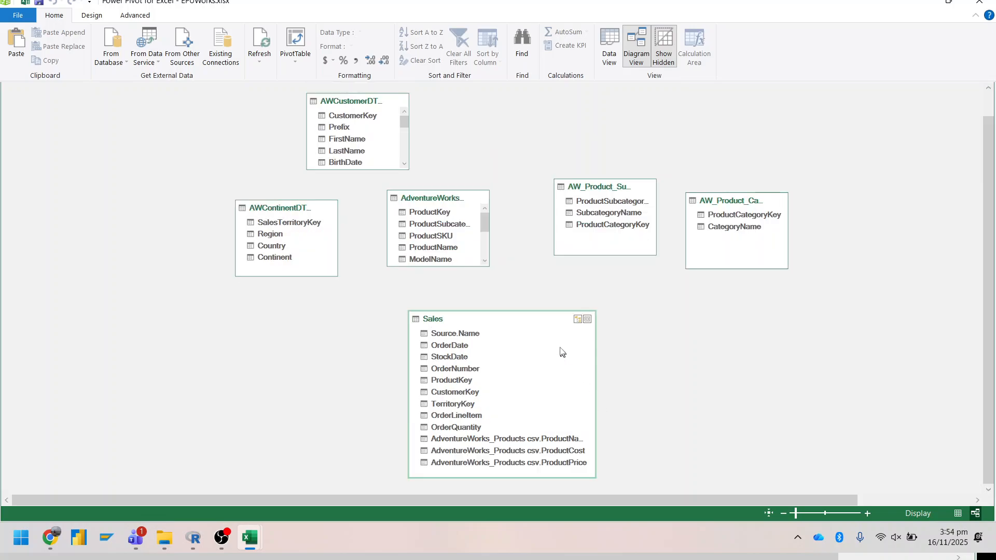
pyautogui.moveTo(501, 324); pyautogui.dragTo(511, 324)
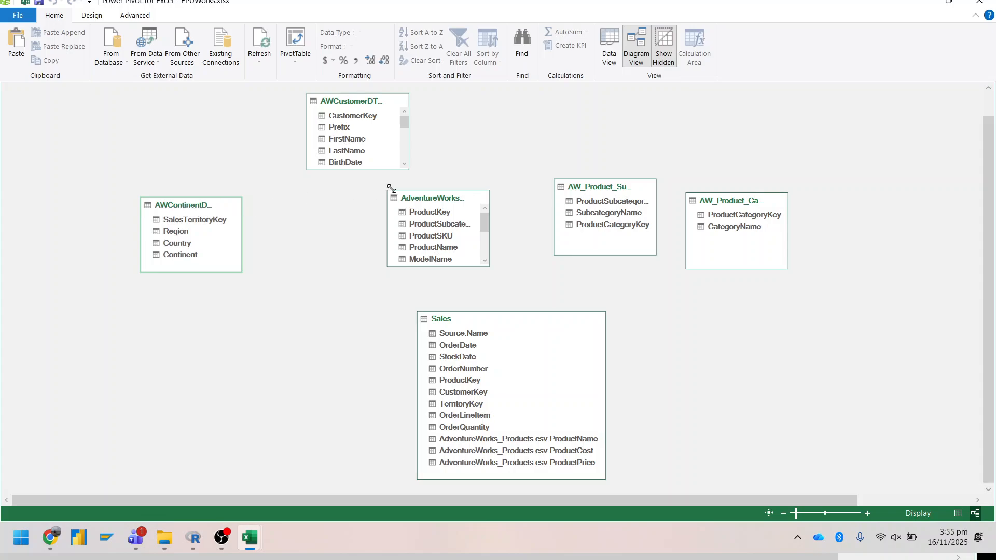
# - Line up the continent, customer, products, subcategory and category tables in one row above the Sales table
pyautogui.moveTo(418, 204); pyautogui.dragTo(439, 198)
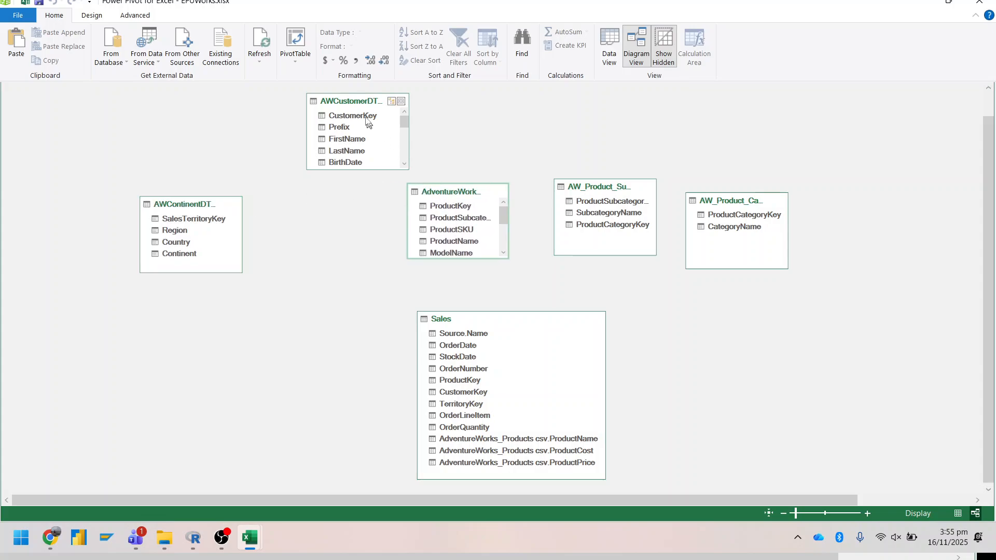
pyautogui.moveTo(352, 99); pyautogui.dragTo(326, 209)
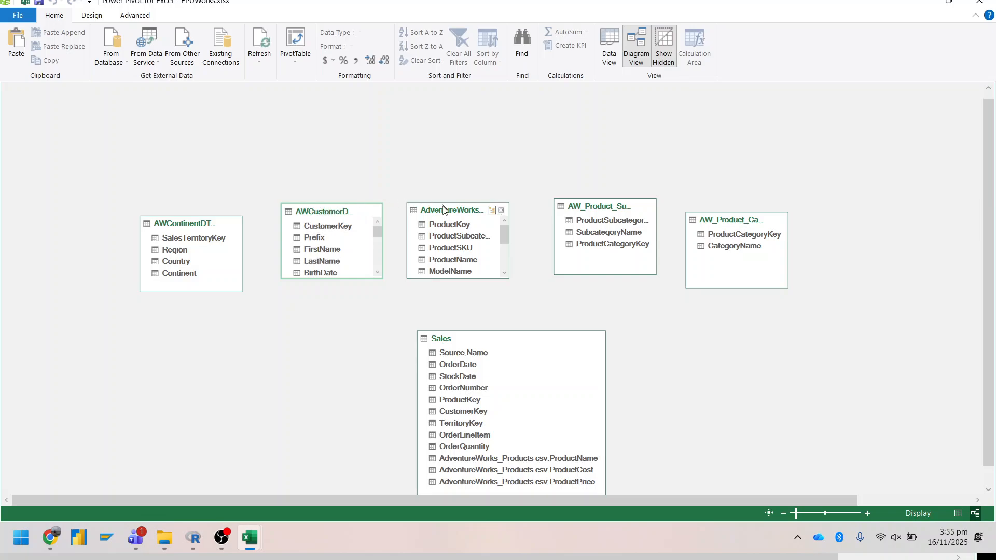
pyautogui.moveTo(458, 211)
pyautogui.mouseDown()
pyautogui.moveTo(451, 172)
pyautogui.moveTo(469, 211)
pyautogui.mouseUp()
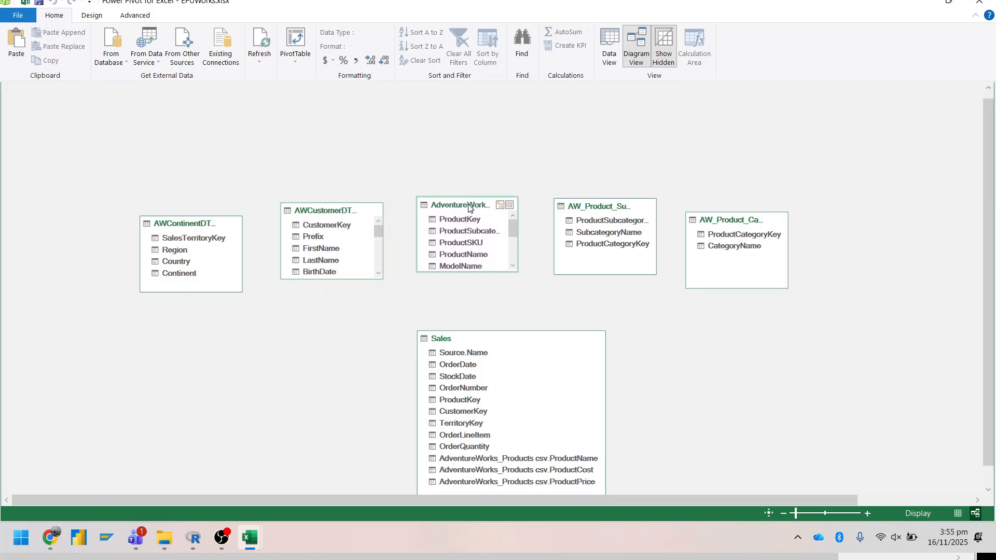
pyautogui.moveTo(586, 206)
pyautogui.mouseDown()
pyautogui.moveTo(590, 186)
pyautogui.moveTo(593, 208)
pyautogui.mouseUp()
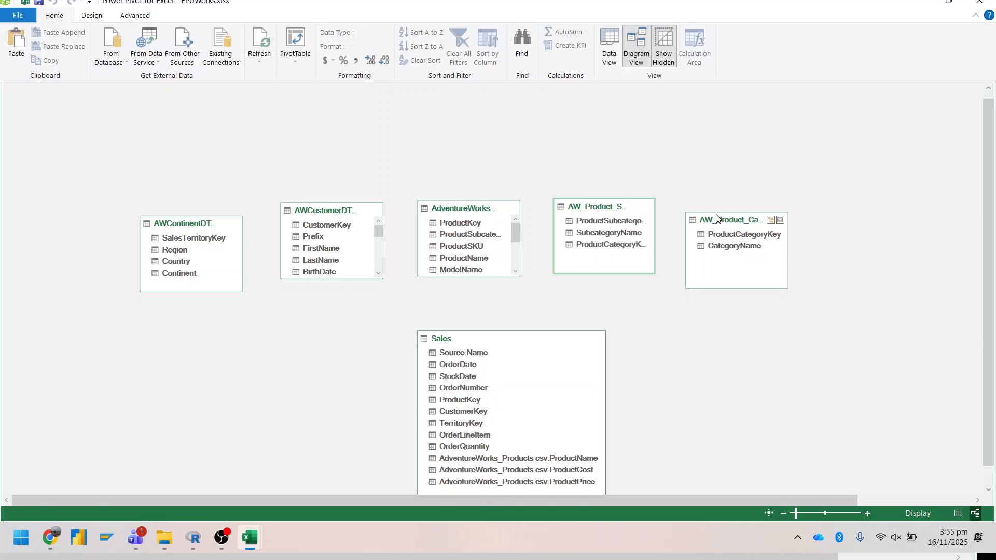
pyautogui.moveTo(701, 218); pyautogui.dragTo(698, 202)
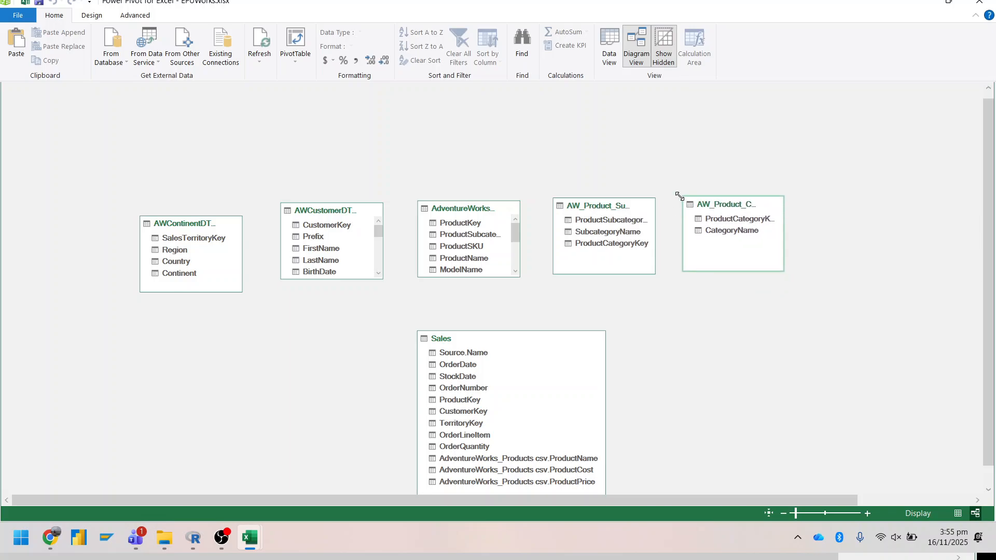
# - Start a new relationship from Manage Relationships with AWContinentDTable_csv as the first table and SalesTerritoryKey as its column
pyautogui.click(106, 18)
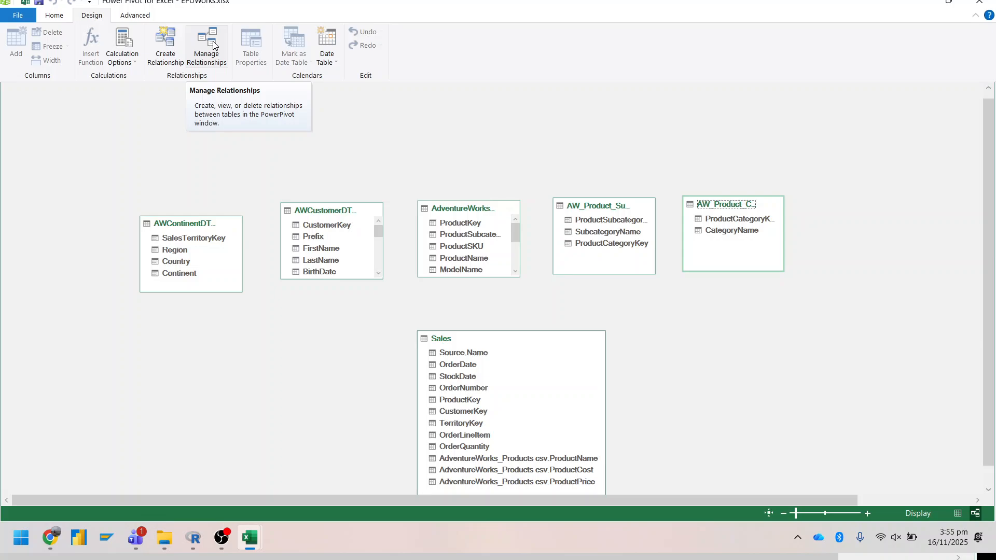
pyautogui.click(213, 42)
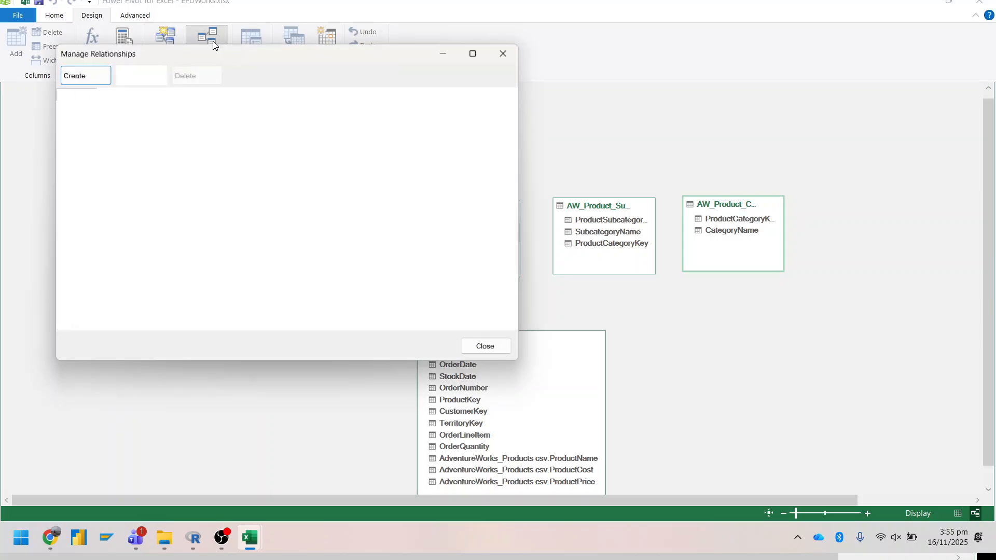
pyautogui.click(87, 78)
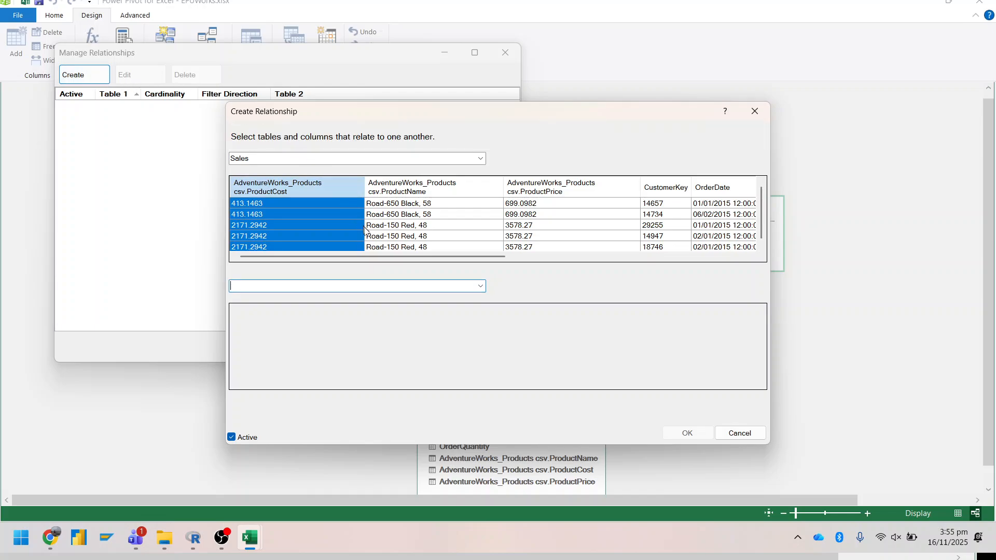
pyautogui.click(398, 159)
pyautogui.click(481, 158)
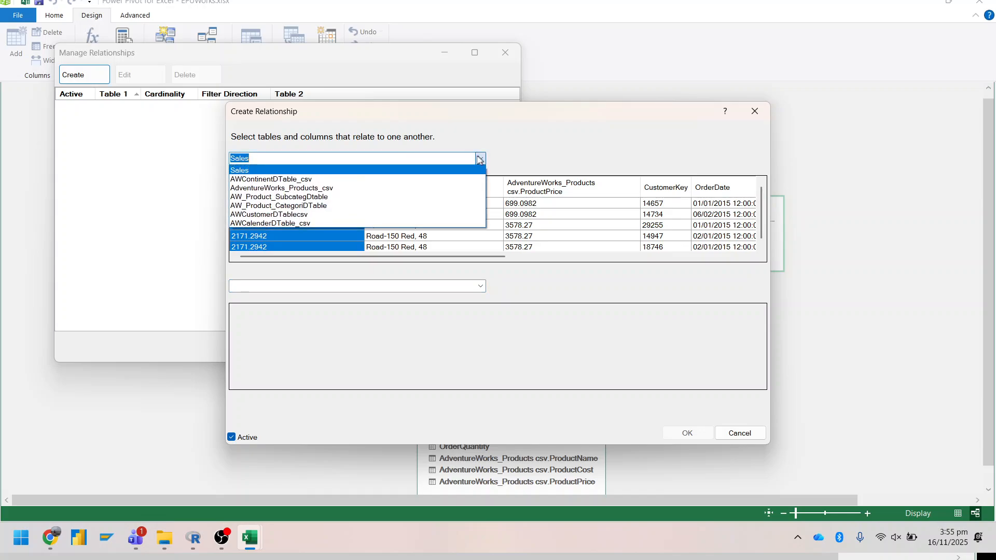
pyautogui.click(307, 180)
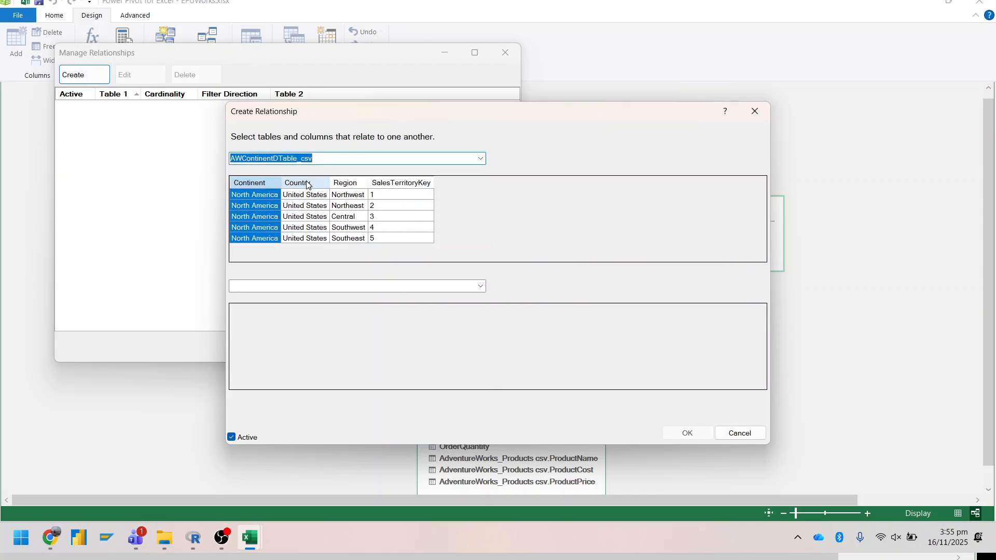
pyautogui.click(386, 186)
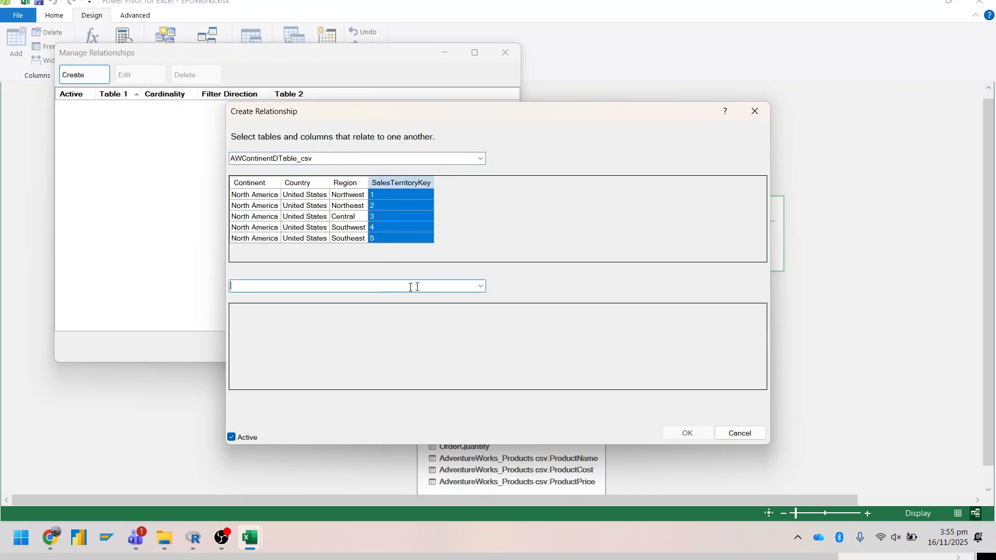
# - Set Sales as the second table of the relationship and TerritoryKey as its matching column
pyautogui.click(483, 289)
pyautogui.click(353, 294)
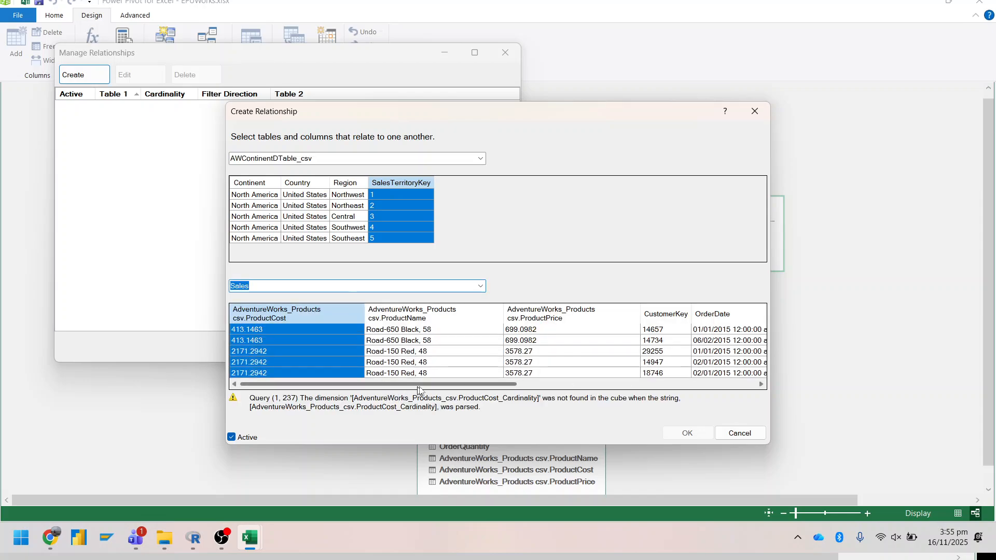
pyautogui.moveTo(514, 384); pyautogui.dragTo(688, 387)
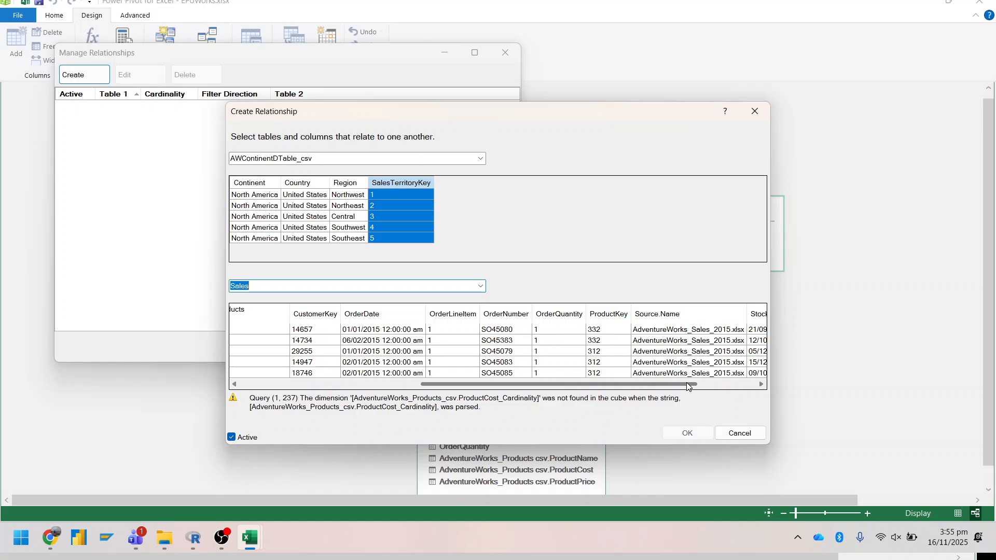
pyautogui.moveTo(688, 386); pyautogui.dragTo(772, 385)
pyautogui.click(742, 315)
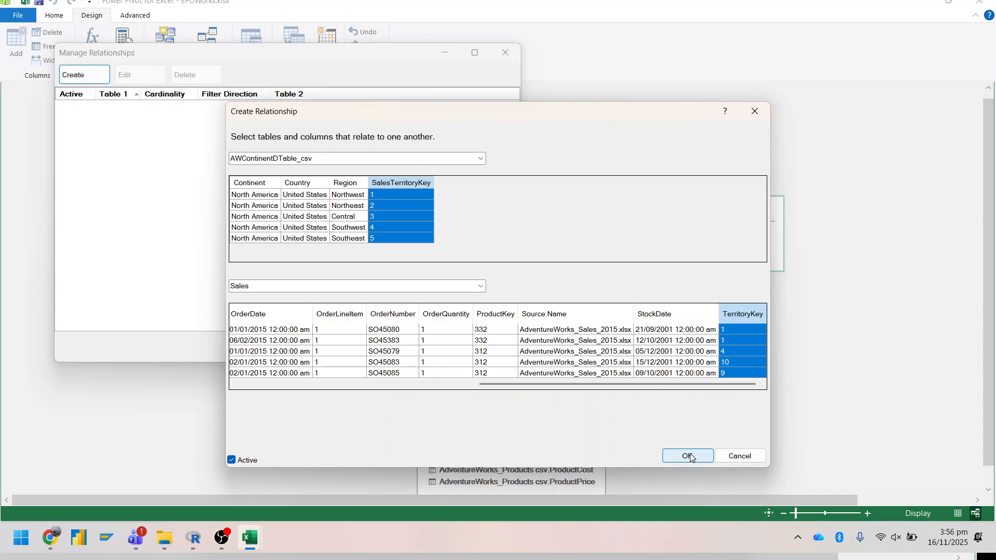
# - Browse from the 64bit folder up to the PowerBI folder in File Explorer, and return to the Create Relationship dialog
pyautogui.click(166, 540)
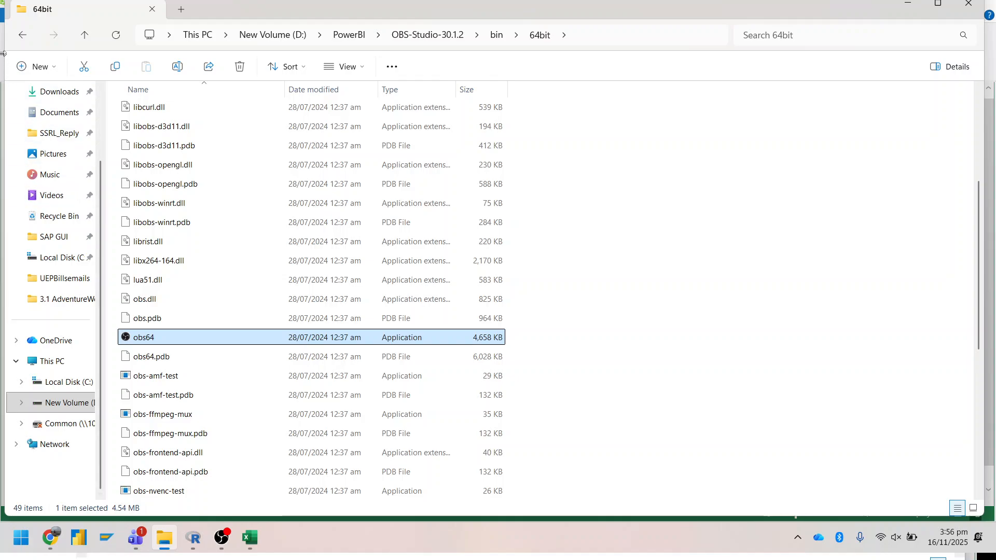
pyautogui.click(20, 35)
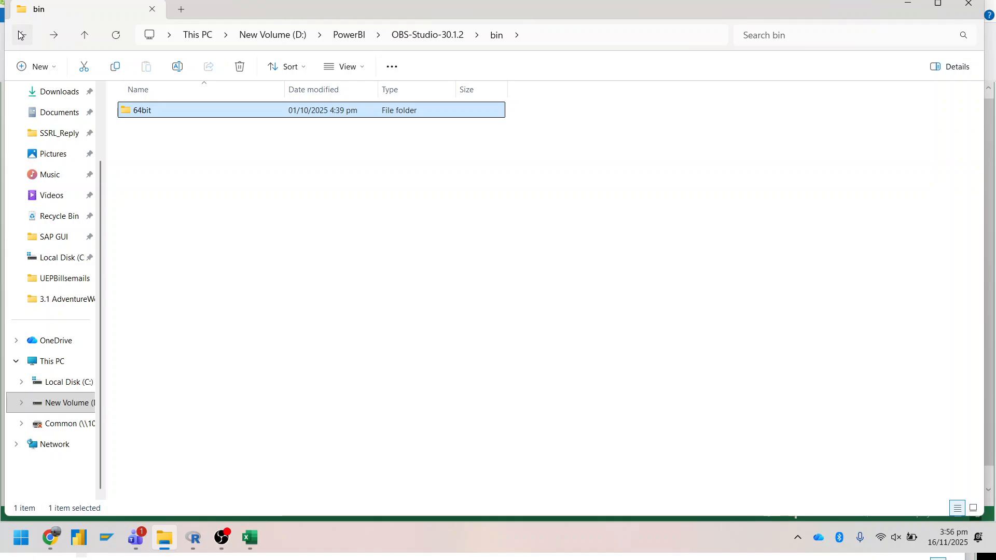
pyautogui.click(19, 35)
pyautogui.click(19, 35)
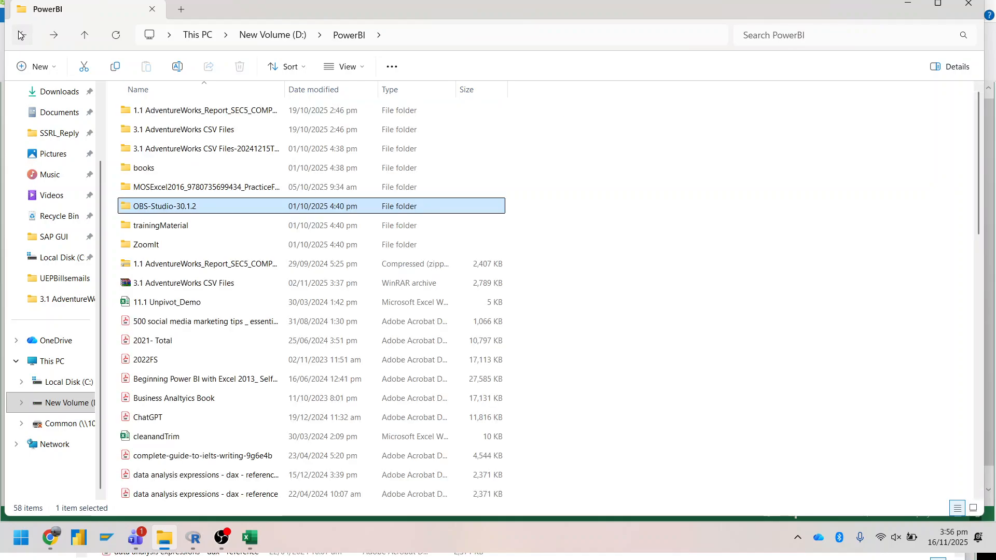
pyautogui.scroll(-2, 223, 415)
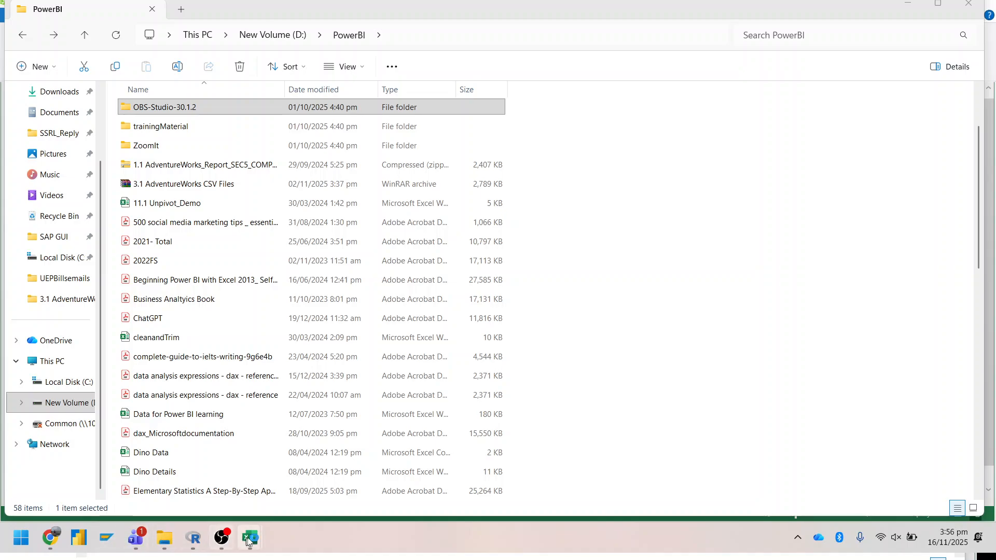
pyautogui.moveTo(262, 540)
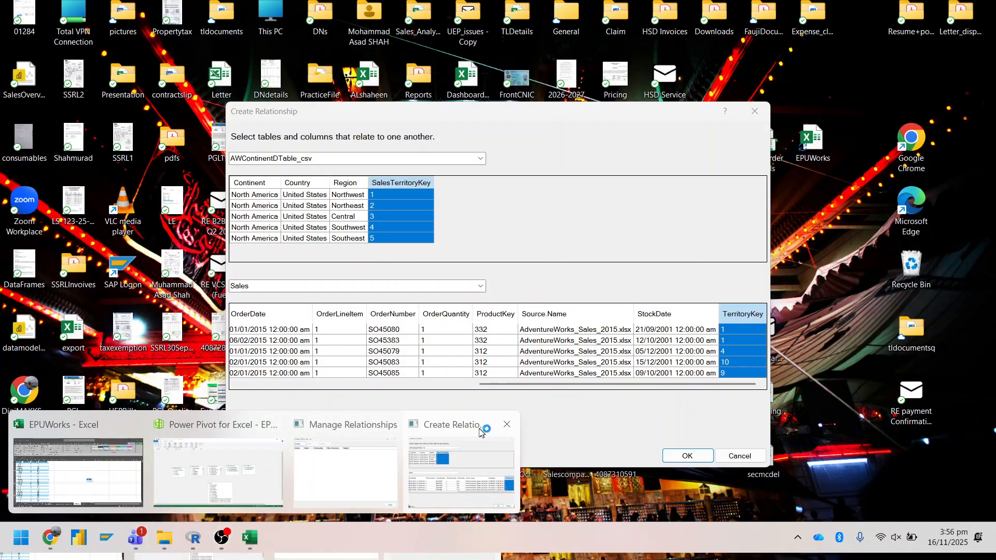
pyautogui.click(481, 432)
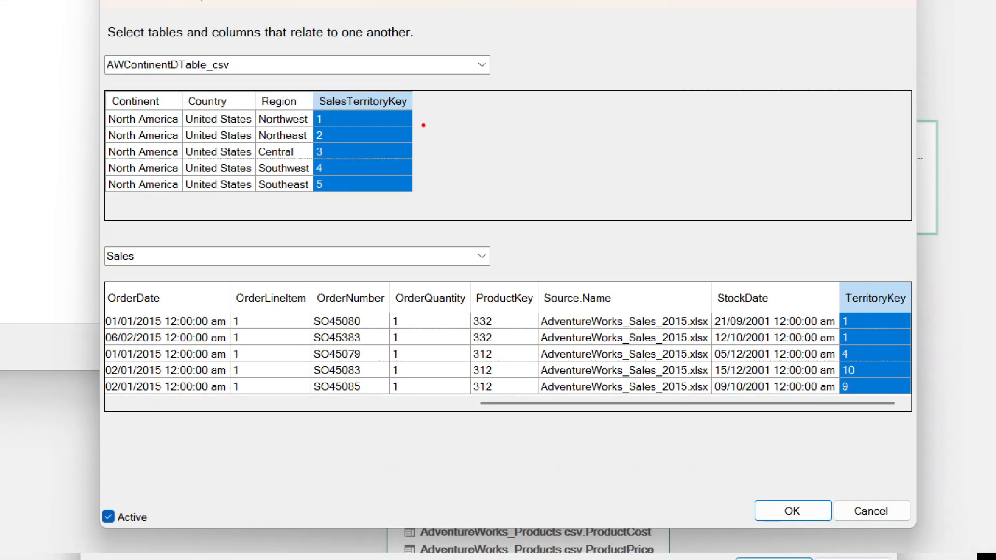
pyautogui.moveTo(422, 124)
pyautogui.mouseDown()
pyautogui.moveTo(460, 124)
pyautogui.moveTo(472, 149)
pyautogui.moveTo(784, 253)
pyautogui.moveTo(868, 270)
pyautogui.moveTo(880, 294)
pyautogui.moveTo(881, 274)
pyautogui.mouseUp()
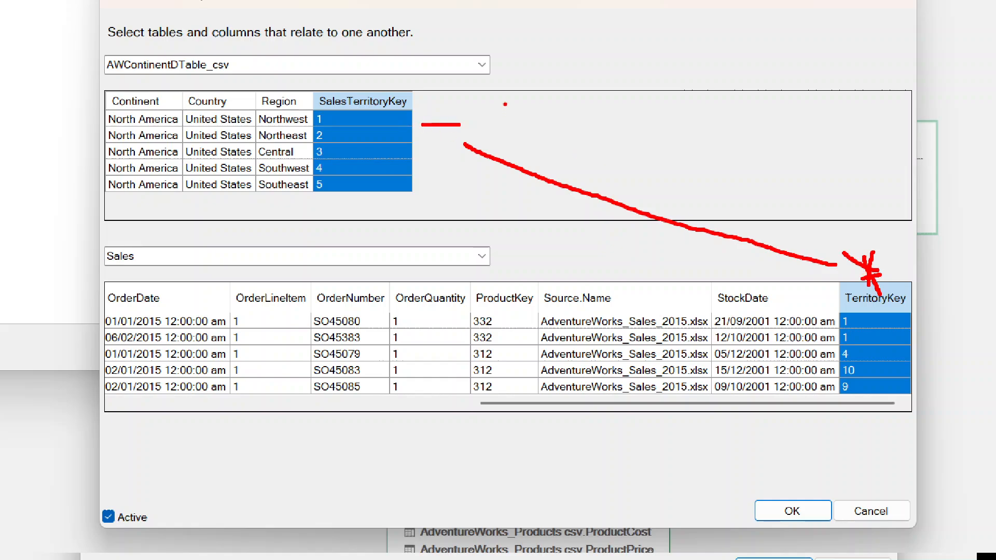
pyautogui.moveTo(502, 96)
pyautogui.mouseDown()
pyautogui.moveTo(542, 120)
pyautogui.moveTo(520, 128)
pyautogui.moveTo(903, 242)
pyautogui.mouseUp()
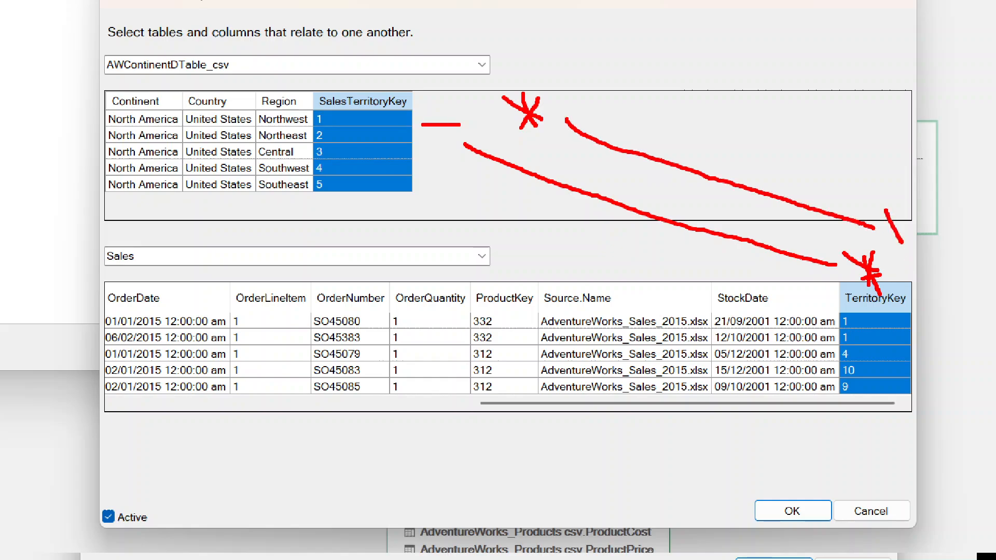
pyautogui.moveTo(871, 315)
pyautogui.mouseDown()
pyautogui.moveTo(830, 323)
pyautogui.moveTo(915, 327)
pyautogui.moveTo(634, 205)
pyautogui.moveTo(446, 187)
pyautogui.moveTo(424, 173)
pyautogui.mouseUp()
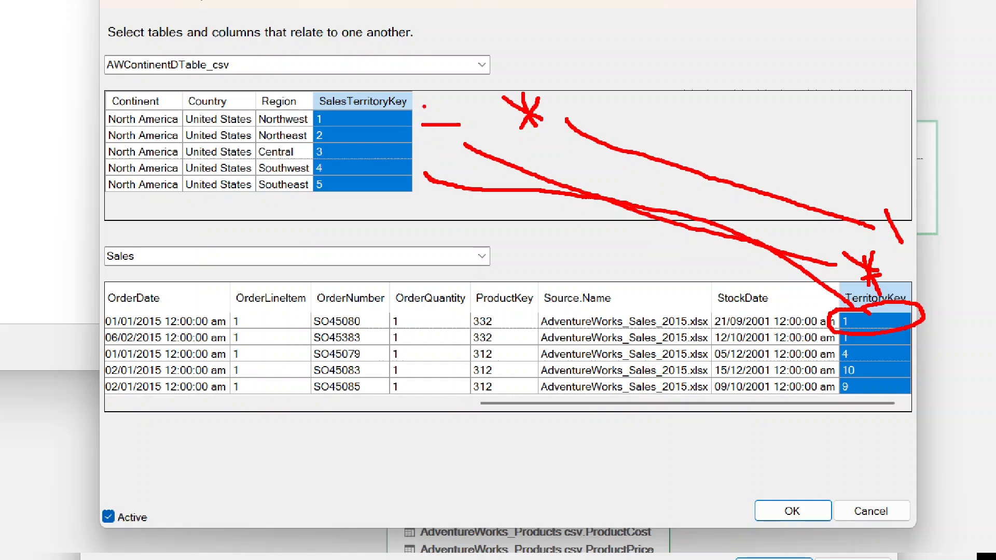
pyautogui.moveTo(421, 94)
pyautogui.mouseDown()
pyautogui.moveTo(433, 127)
pyautogui.moveTo(428, 94)
pyautogui.moveTo(581, 194)
pyautogui.moveTo(849, 298)
pyautogui.moveTo(865, 296)
pyautogui.moveTo(855, 292)
pyautogui.moveTo(864, 304)
pyautogui.moveTo(854, 297)
pyautogui.mouseUp()
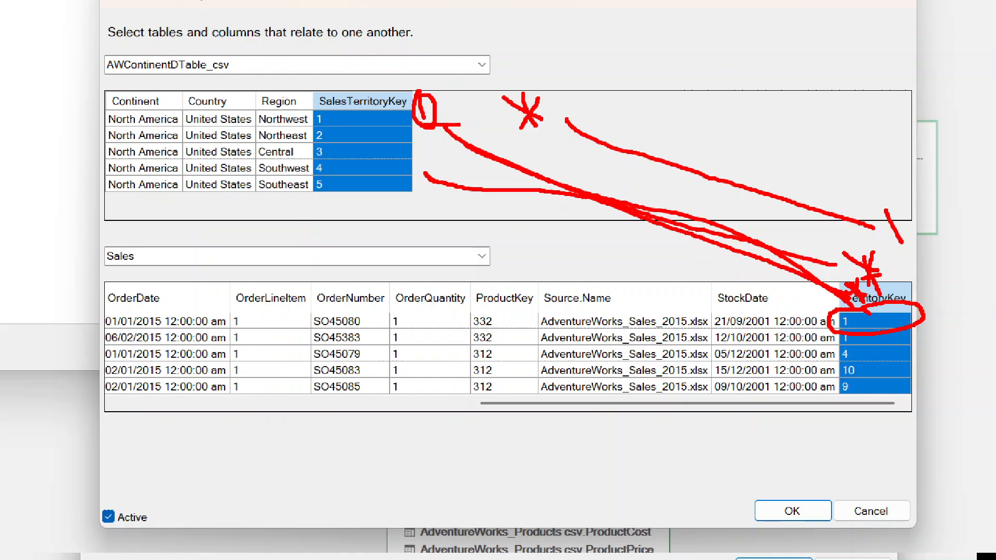
pyautogui.moveTo(398, 89); pyautogui.dragTo(405, 122)
pyautogui.moveTo(410, 158); pyautogui.dragTo(819, 287)
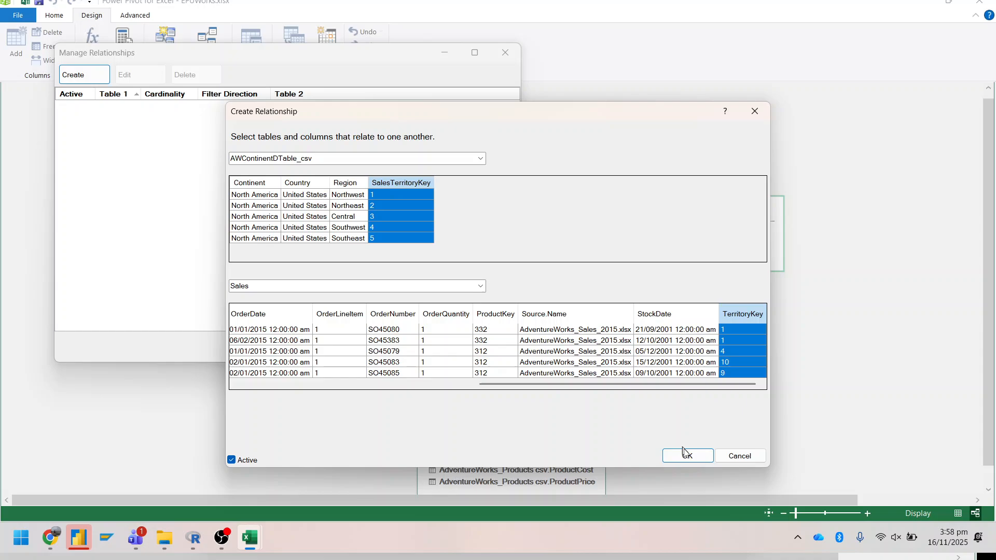
# - Create the active relationship between SalesTerritoryKey in AWContinentDTable_csv and TerritoryKey in Sales
pyautogui.click(792, 511)
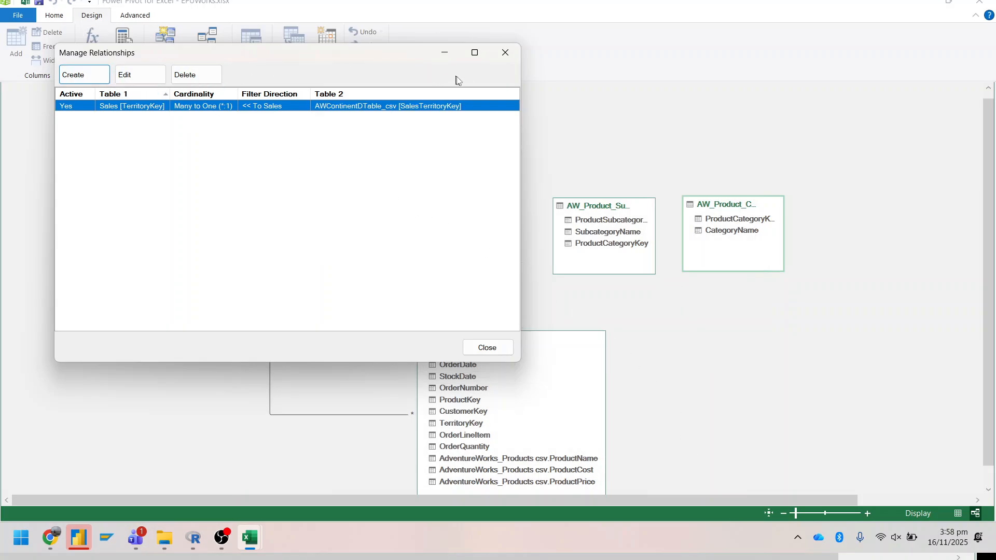
# - Relate the AWCustomerDT table to Sales by CustomerKey and AdventureWorks_Products_csv to Sales by ProductKey in the diagram
pyautogui.click(504, 52)
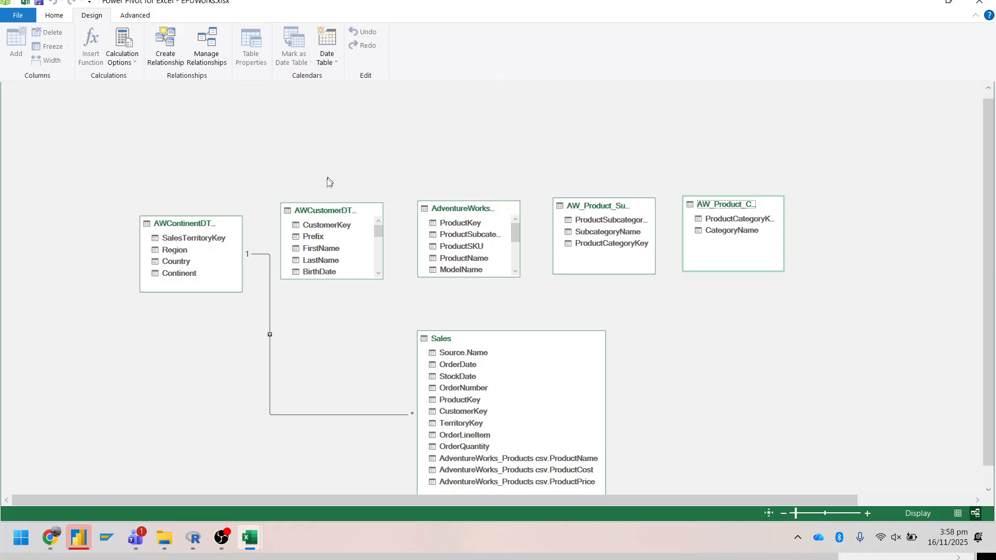
pyautogui.moveTo(327, 209); pyautogui.dragTo(318, 149)
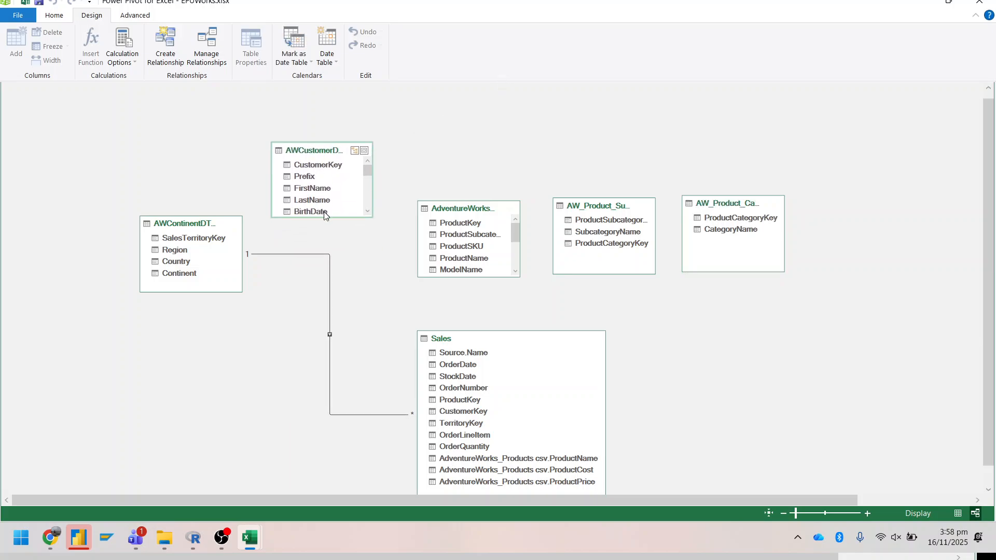
pyautogui.click(309, 163)
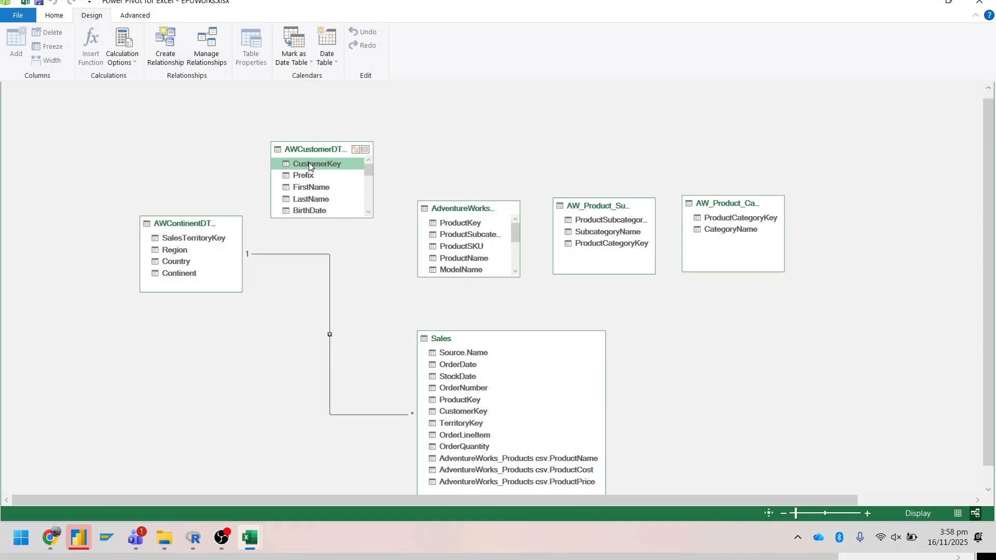
pyautogui.moveTo(309, 163); pyautogui.dragTo(454, 409)
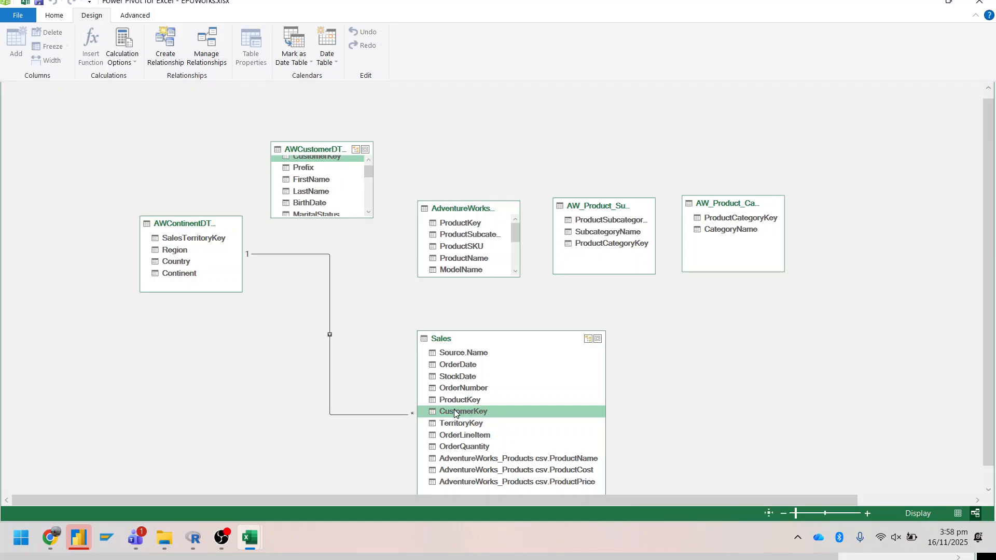
pyautogui.click(469, 223)
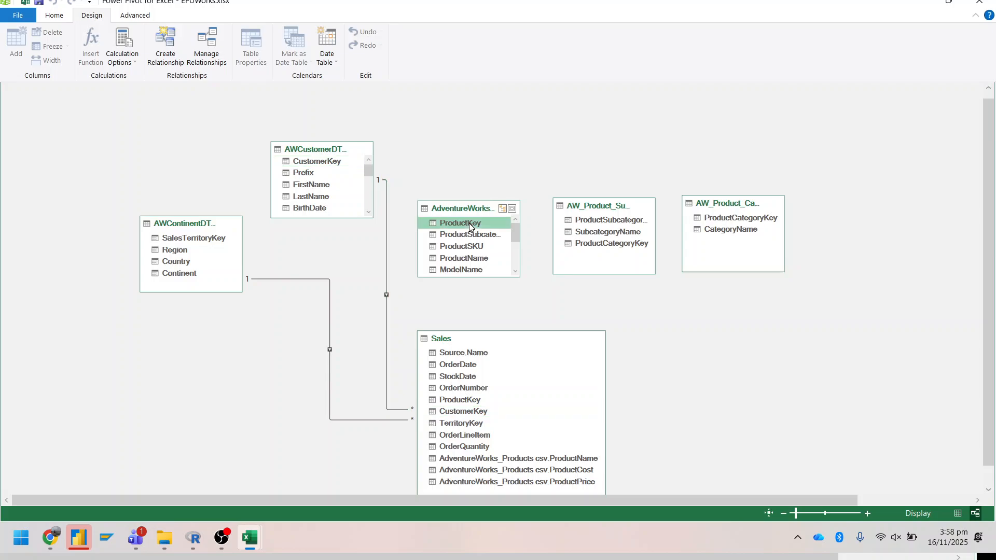
pyautogui.moveTo(469, 223); pyautogui.dragTo(465, 400)
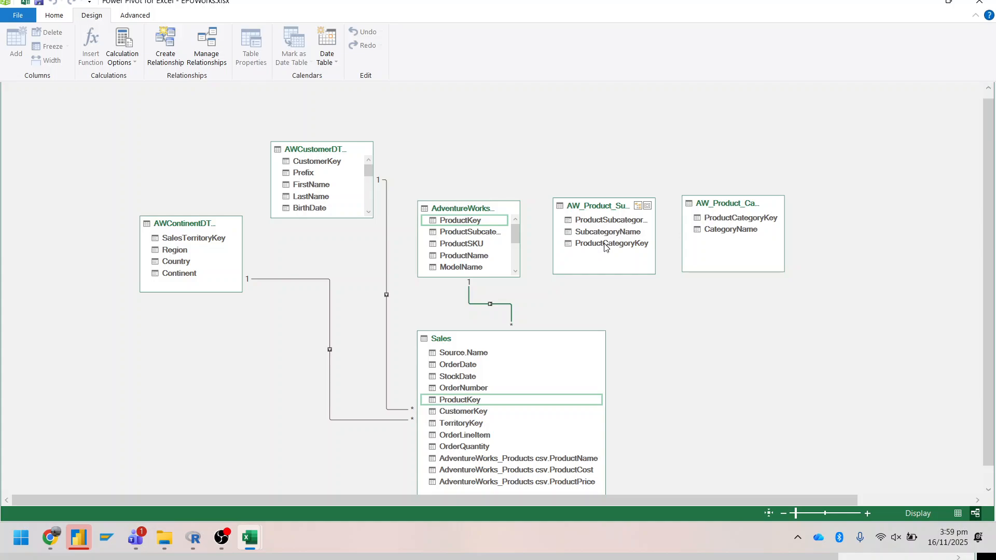
# - Try to relate ProductCategoryKey in AW_Product_SubcategDtable to ProductSubcategoryKey in AdventureWorks_Products_csv
pyautogui.moveTo(606, 244); pyautogui.dragTo(465, 232)
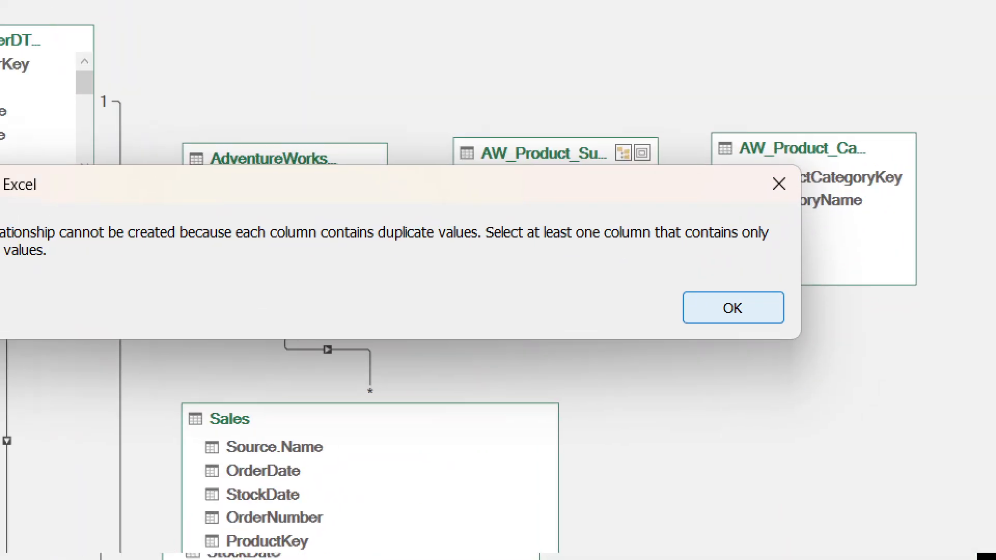
pyautogui.moveTo(38, 176)
pyautogui.mouseDown()
pyautogui.moveTo(345, 262)
pyautogui.moveTo(880, 278)
pyautogui.mouseUp()
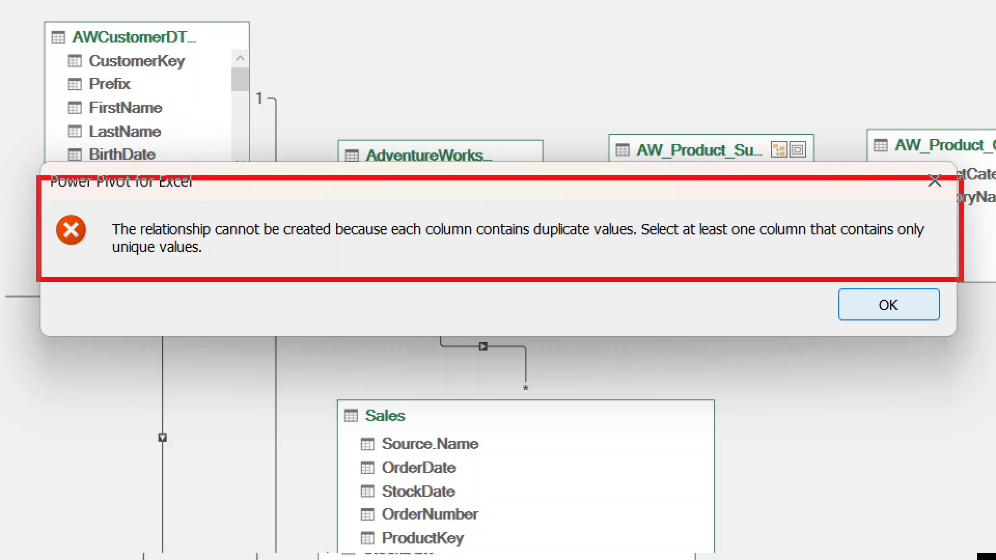
pyautogui.moveTo(961, 279); pyautogui.dragTo(961, 279)
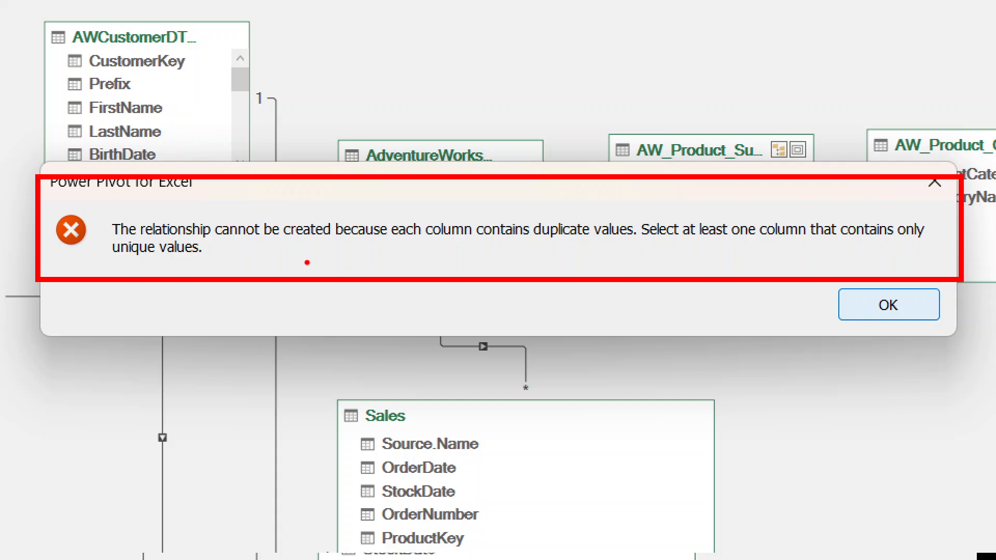
pyautogui.moveTo(307, 262); pyautogui.dragTo(744, 266)
pyautogui.press('Escape')
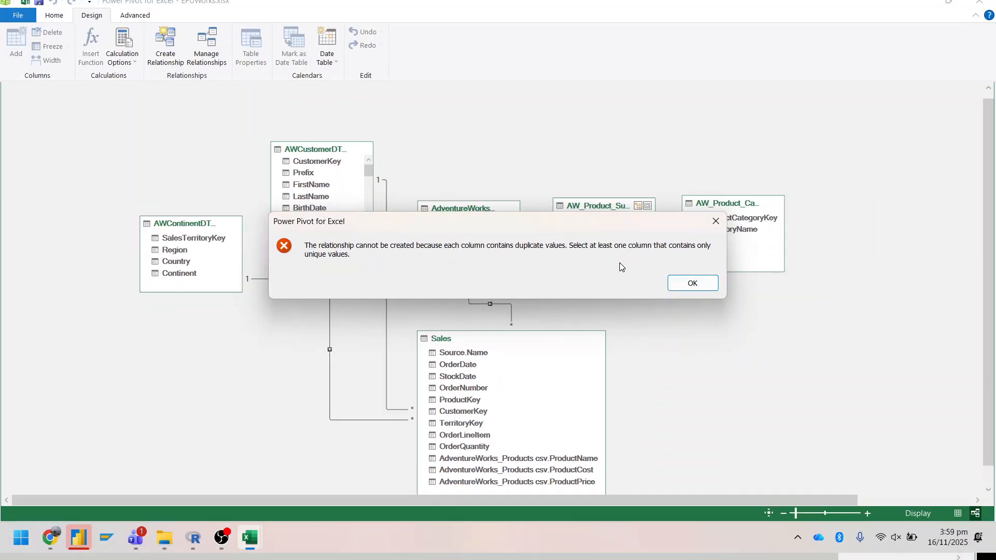
pyautogui.click(691, 284)
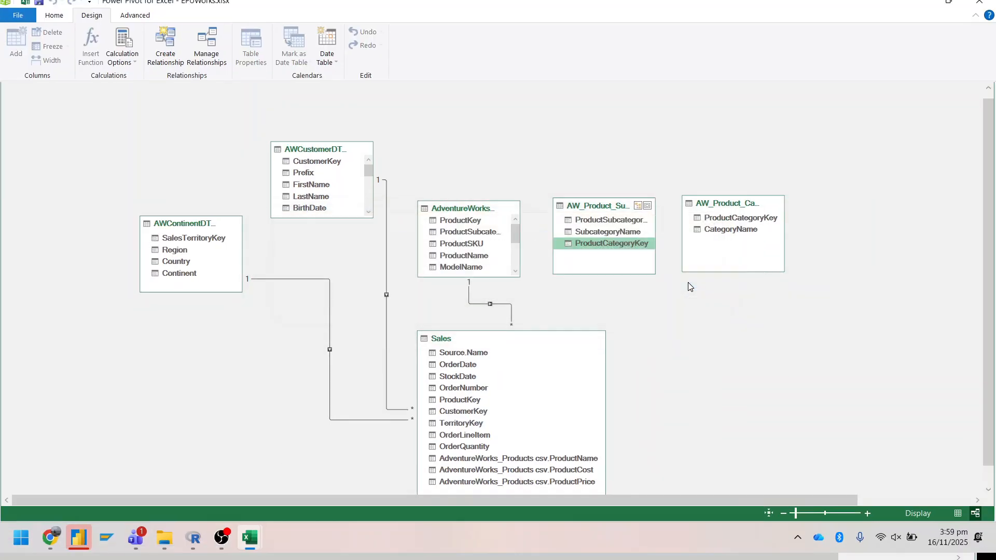
# - Relate AW_Product_SubcategDtable to AdventureWorks_Products_csv by ProductSubcategoryKey, and the product category table to AW_Product_SubcategDtable by ProductCategoryKey
pyautogui.click(604, 220)
pyautogui.moveTo(604, 220); pyautogui.dragTo(471, 232)
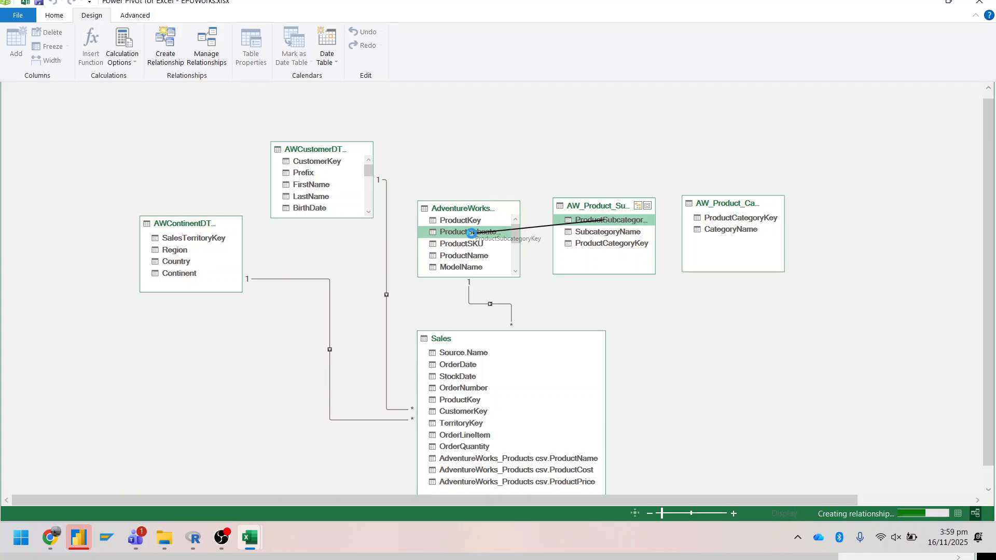
pyautogui.click(605, 210)
pyautogui.moveTo(605, 209); pyautogui.dragTo(629, 143)
pyautogui.moveTo(716, 203); pyautogui.dragTo(671, 178)
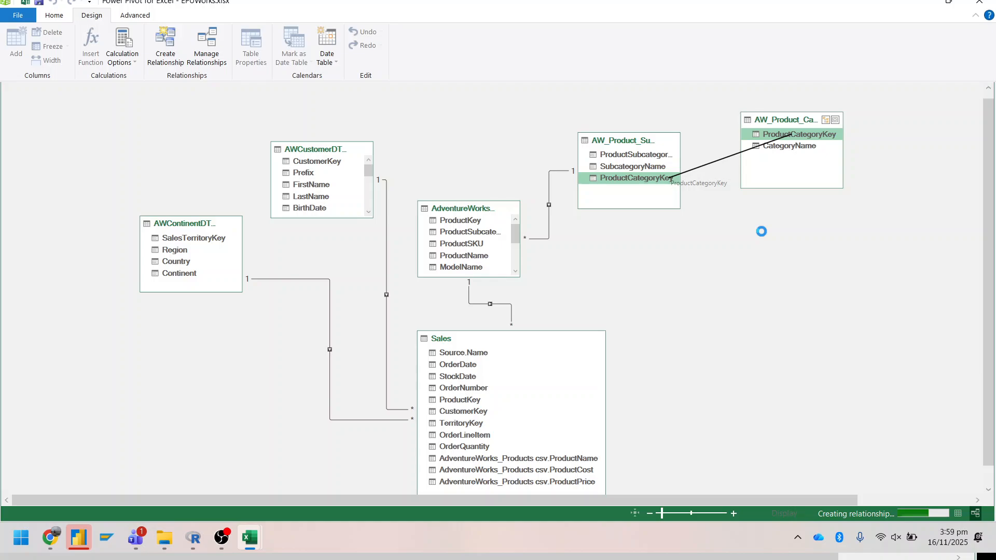
# - Inspect the definition of the relationship between AdventureWorks_Products_csv and AW_Product_SubcategDtable
pyautogui.doubleClick(551, 225)
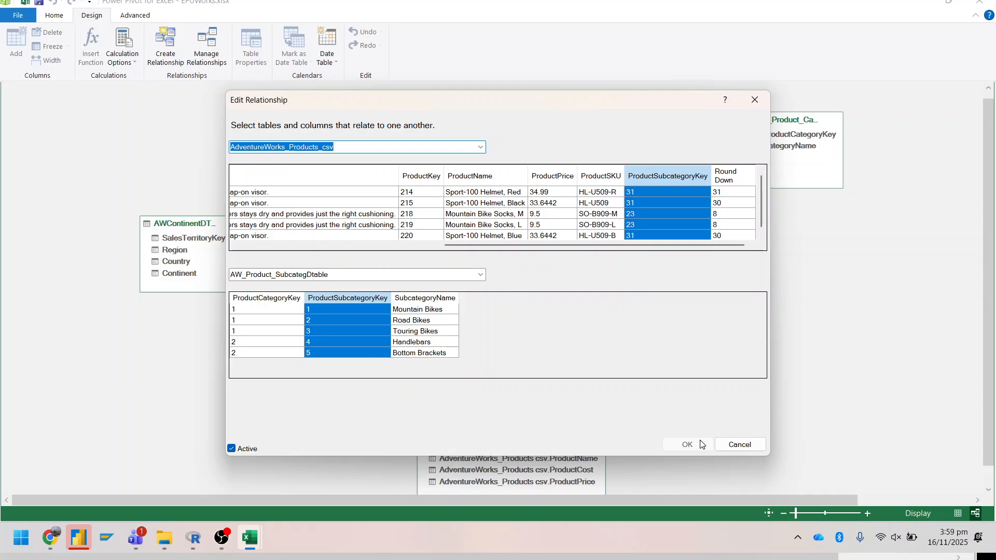
pyautogui.click(743, 446)
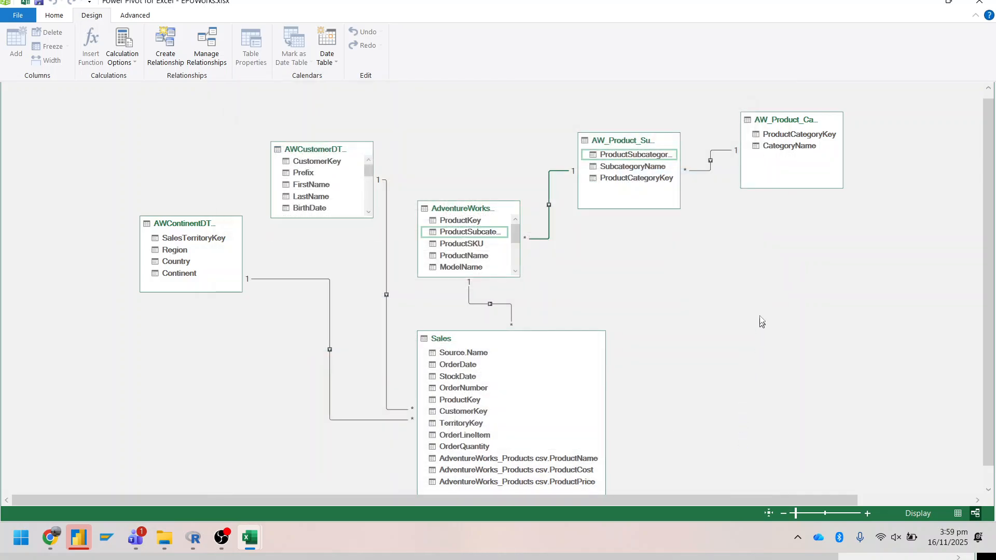
# - Rearrange the customer table and stagger the product, subcategory and category tables diagonally upward from Sales in the diagram
pyautogui.scroll(-1, 770, 307)
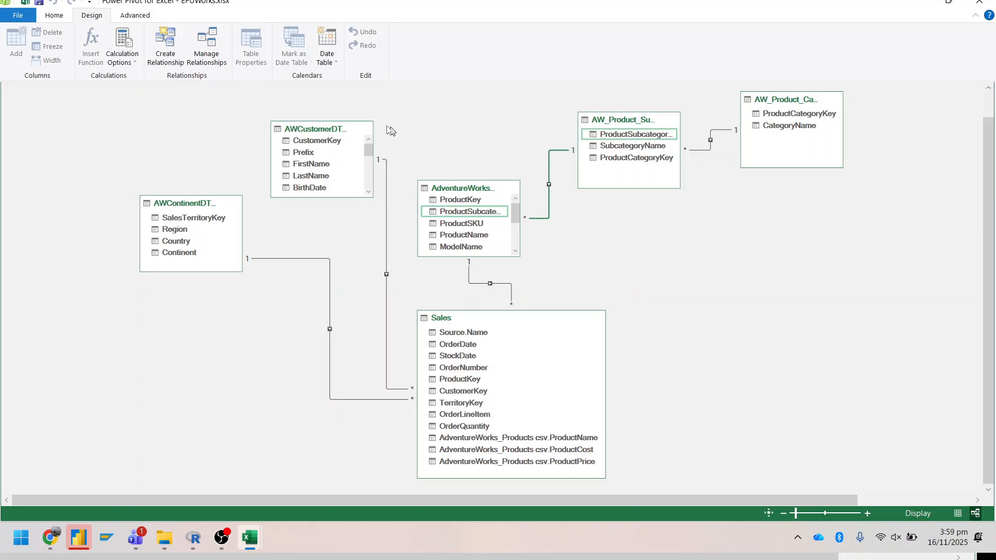
pyautogui.moveTo(326, 130)
pyautogui.mouseDown()
pyautogui.moveTo(353, 124)
pyautogui.moveTo(330, 123)
pyautogui.mouseUp()
pyautogui.moveTo(459, 191); pyautogui.dragTo(499, 206)
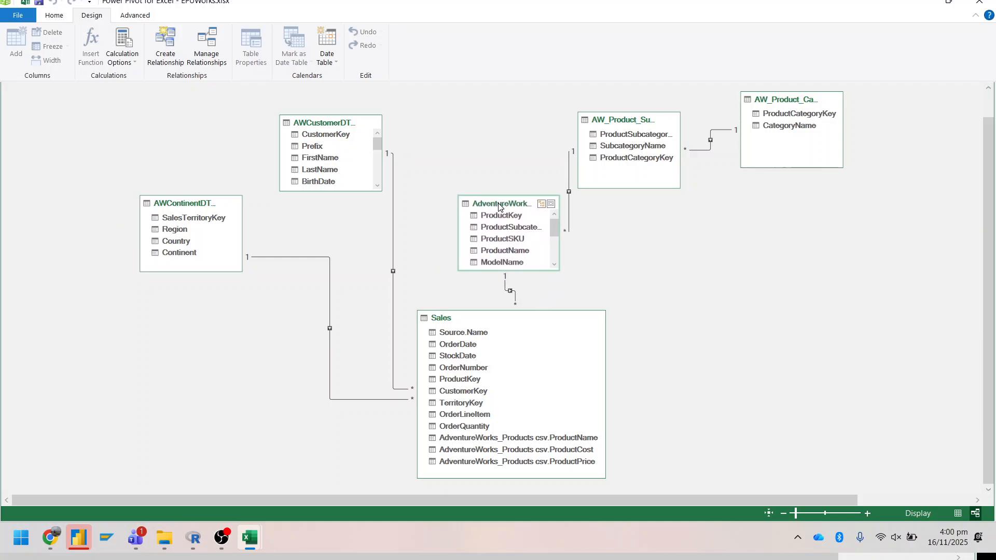
pyautogui.moveTo(627, 122); pyautogui.dragTo(652, 125)
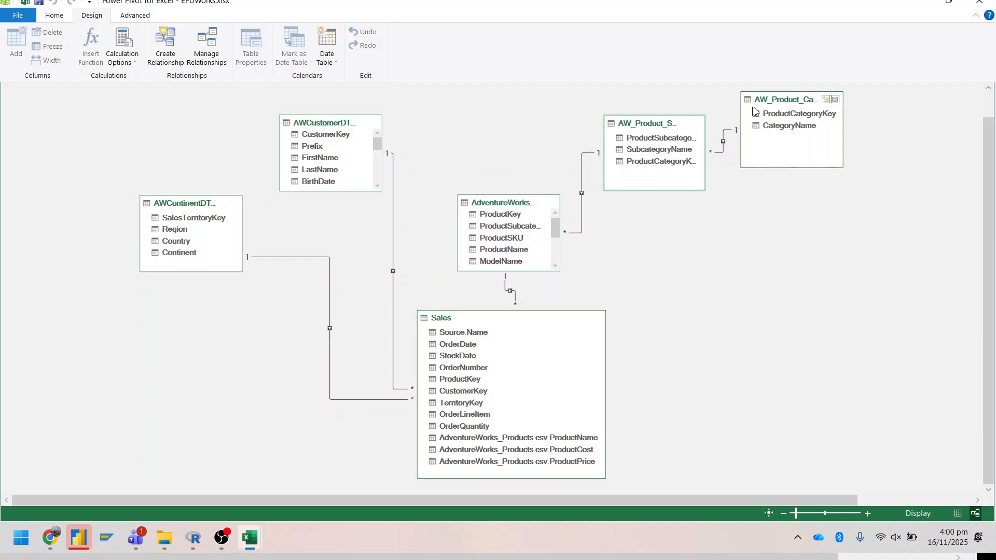
pyautogui.moveTo(770, 99); pyautogui.dragTo(798, 102)
pyautogui.click(663, 138)
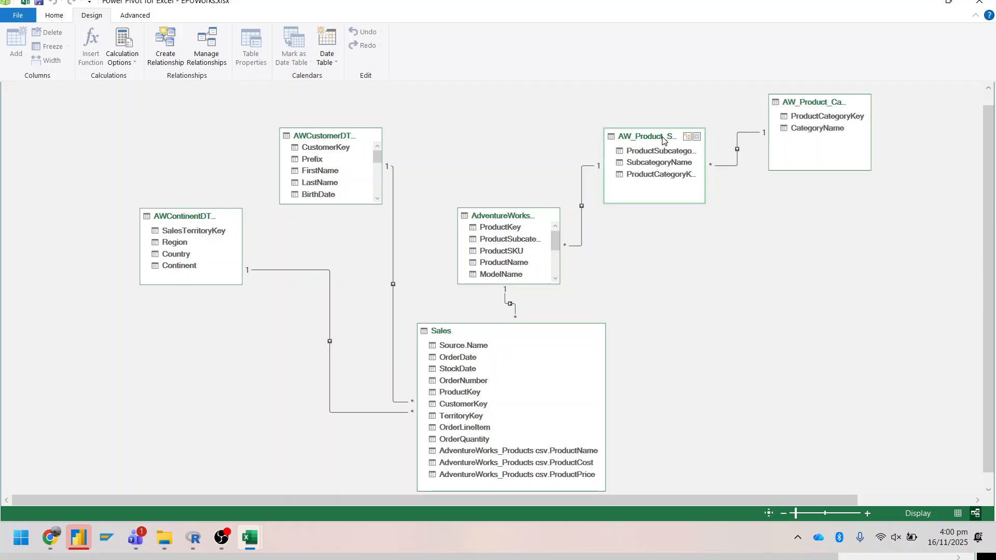
pyautogui.moveTo(662, 140); pyautogui.dragTo(680, 178)
pyautogui.moveTo(515, 220); pyautogui.dragTo(532, 230)
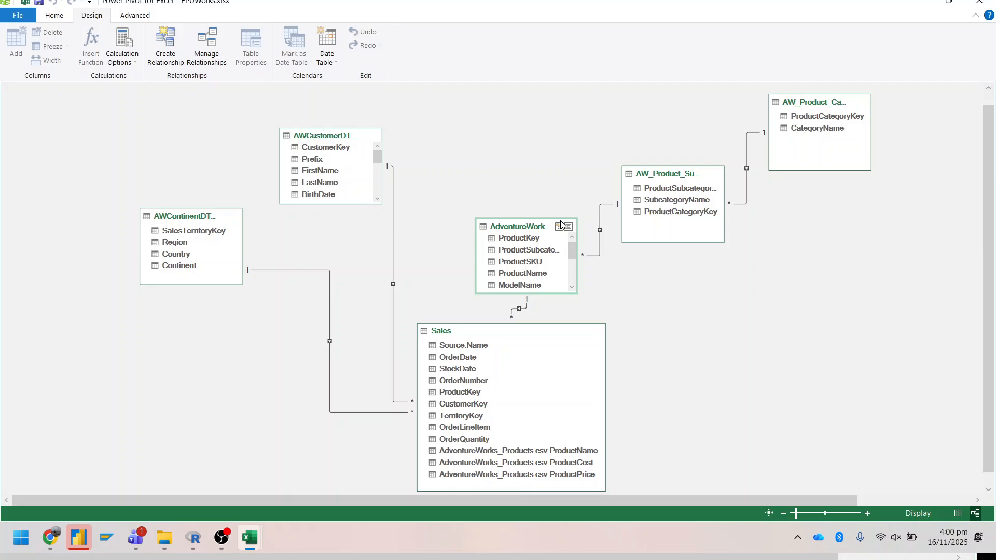
pyautogui.scroll(-5, 561, 225)
pyautogui.scroll(5, 560, 225)
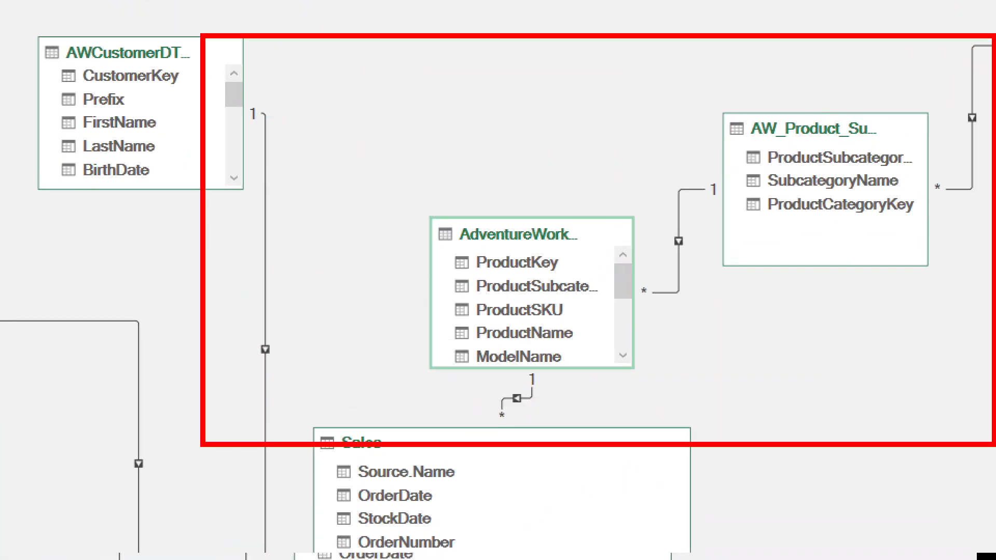
pyautogui.moveTo(376, 36)
pyautogui.mouseDown()
pyautogui.moveTo(430, 325)
pyautogui.moveTo(433, 469)
pyautogui.mouseUp()
pyautogui.moveTo(644, 1); pyautogui.dragTo(691, 477)
pyautogui.moveTo(127, 168); pyautogui.dragTo(992, 140)
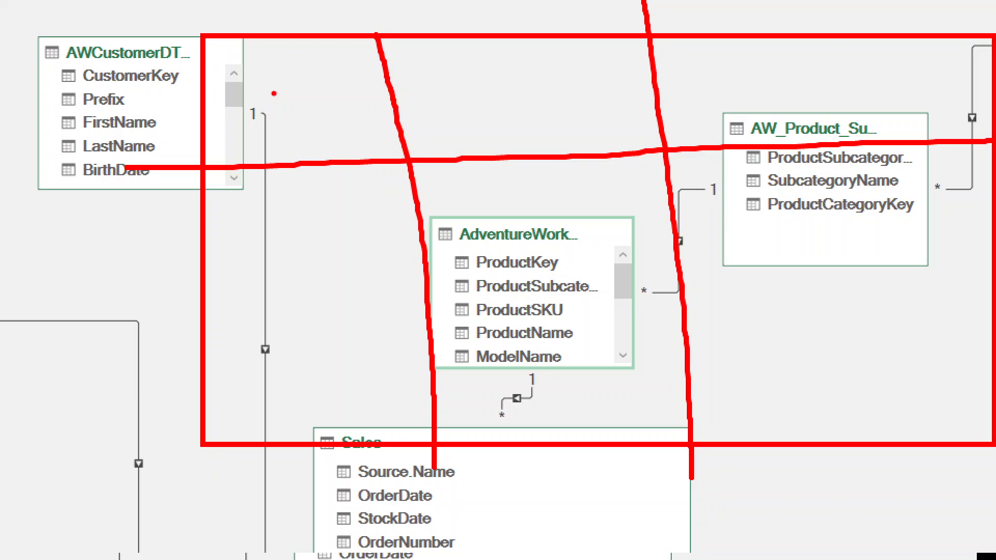
pyautogui.moveTo(273, 94); pyautogui.dragTo(301, 129)
pyautogui.moveTo(324, 82)
pyautogui.mouseDown()
pyautogui.moveTo(346, 92)
pyautogui.moveTo(337, 115)
pyautogui.mouseUp()
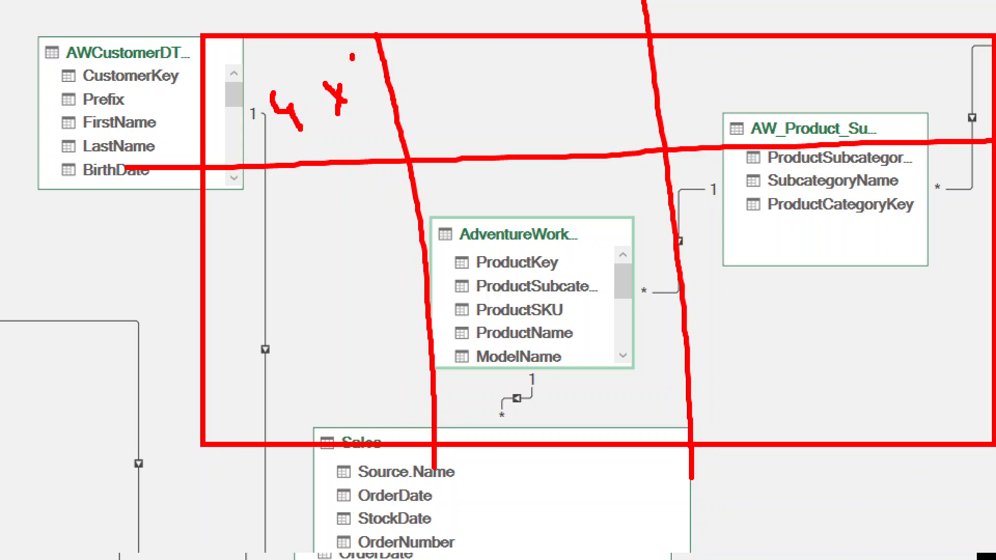
pyautogui.moveTo(353, 57); pyautogui.dragTo(362, 94)
pyautogui.moveTo(209, 256); pyautogui.dragTo(421, 255)
pyautogui.moveTo(221, 210)
pyautogui.mouseDown()
pyautogui.moveTo(253, 236)
pyautogui.moveTo(259, 222)
pyautogui.moveTo(236, 205)
pyautogui.moveTo(243, 255)
pyautogui.mouseUp()
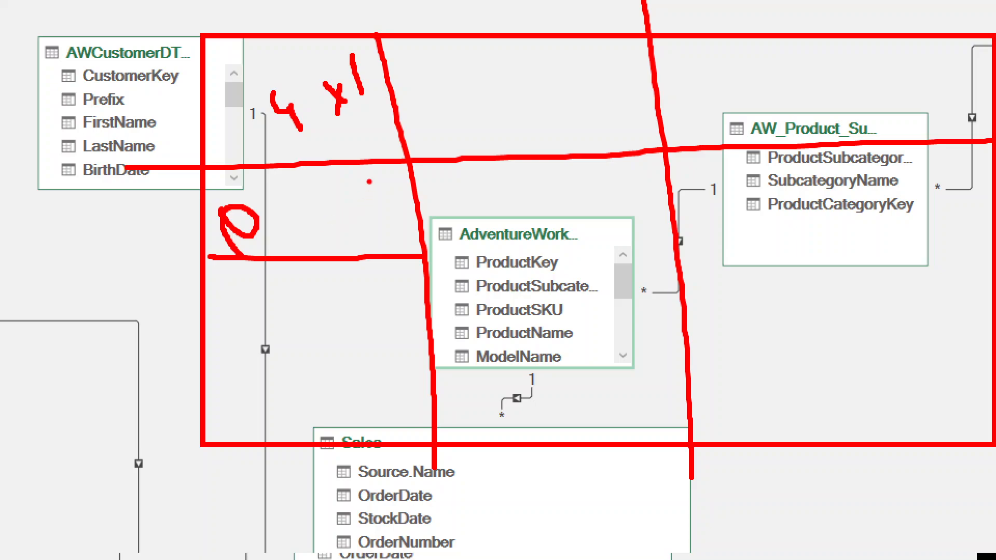
pyautogui.moveTo(364, 181); pyautogui.dragTo(377, 234)
pyautogui.moveTo(395, 78)
pyautogui.mouseDown()
pyautogui.moveTo(486, 77)
pyautogui.moveTo(488, 97)
pyautogui.mouseUp()
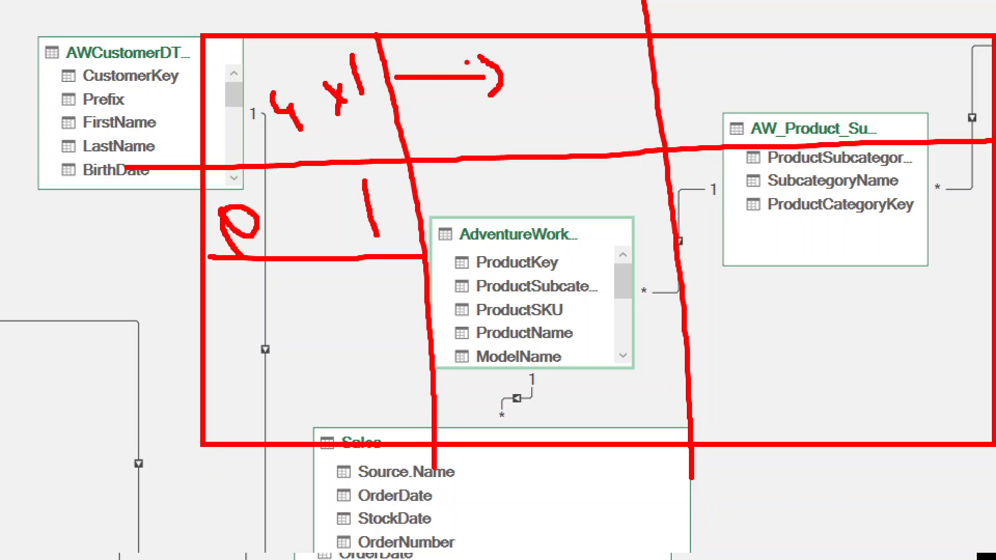
pyautogui.moveTo(467, 60)
pyautogui.mouseDown()
pyautogui.moveTo(440, 65)
pyautogui.moveTo(389, 27)
pyautogui.moveTo(305, 96)
pyautogui.mouseUp()
pyautogui.moveTo(499, 91)
pyautogui.mouseDown()
pyautogui.moveTo(397, 226)
pyautogui.moveTo(287, 232)
pyautogui.mouseUp()
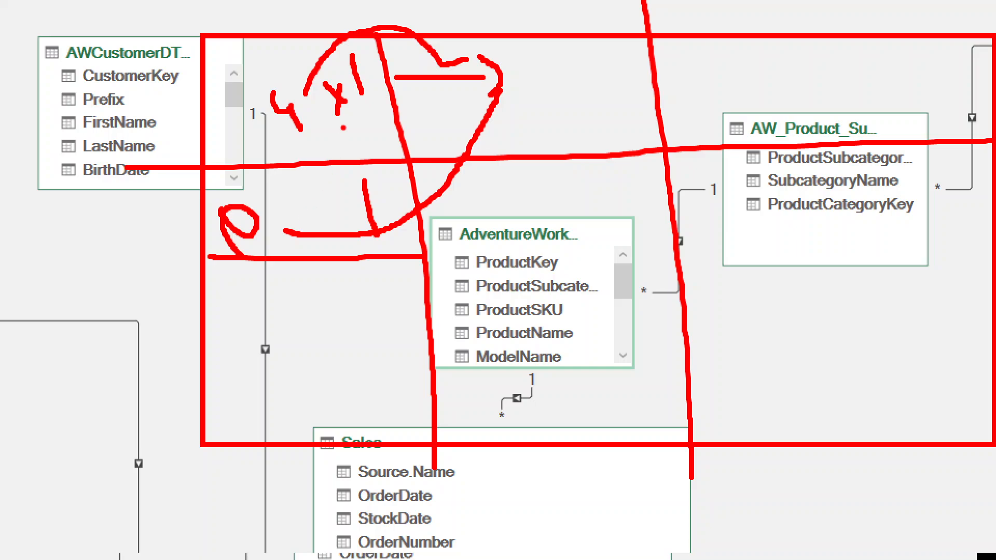
pyautogui.moveTo(2, 52); pyautogui.dragTo(10, 94)
pyautogui.moveTo(1, 9); pyautogui.dragTo(28, 51)
pyautogui.moveTo(95, 10); pyautogui.dragTo(103, 63)
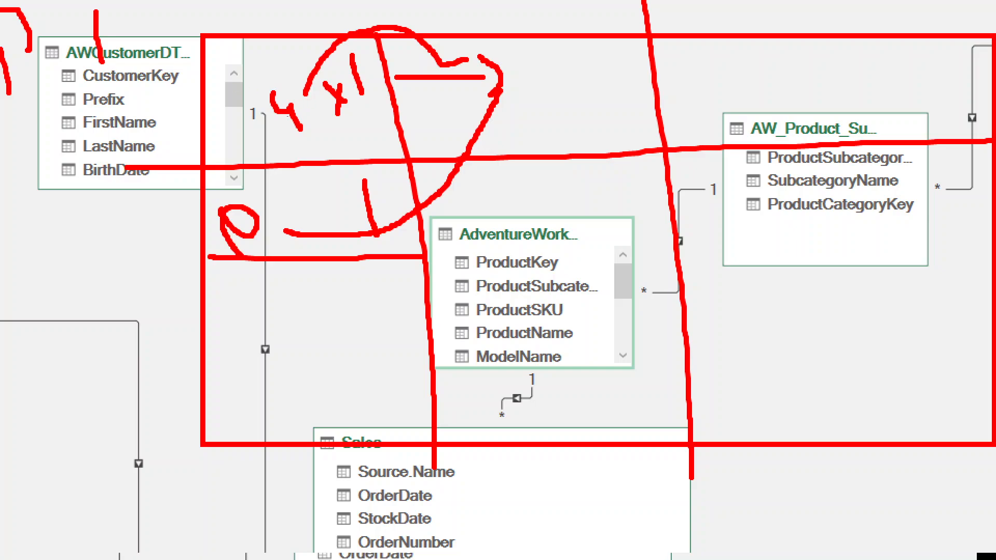
pyautogui.moveTo(148, 136)
pyautogui.mouseDown()
pyautogui.moveTo(218, 106)
pyautogui.moveTo(227, 143)
pyautogui.mouseUp()
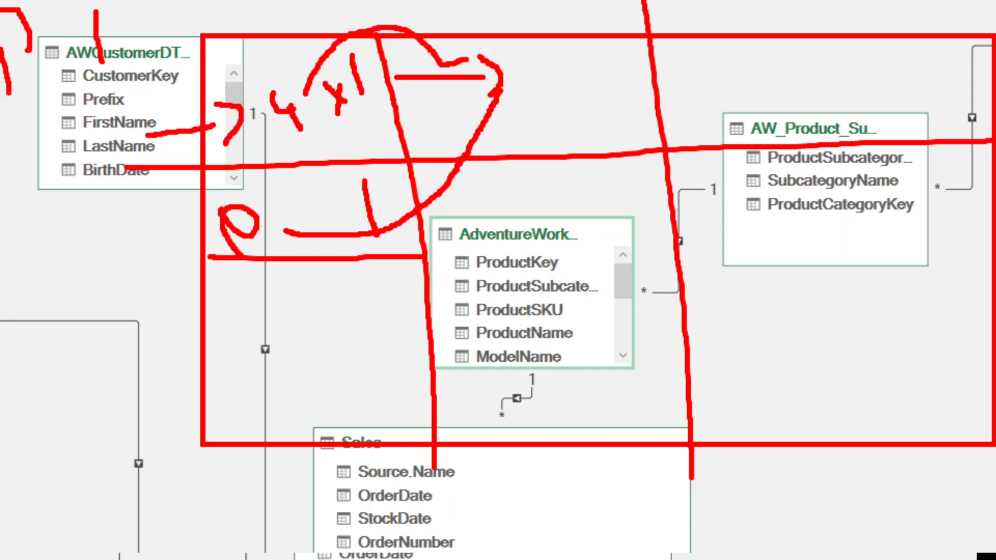
pyautogui.moveTo(290, 104)
pyautogui.mouseDown()
pyautogui.moveTo(285, 96)
pyautogui.moveTo(299, 148)
pyautogui.moveTo(288, 118)
pyautogui.mouseUp()
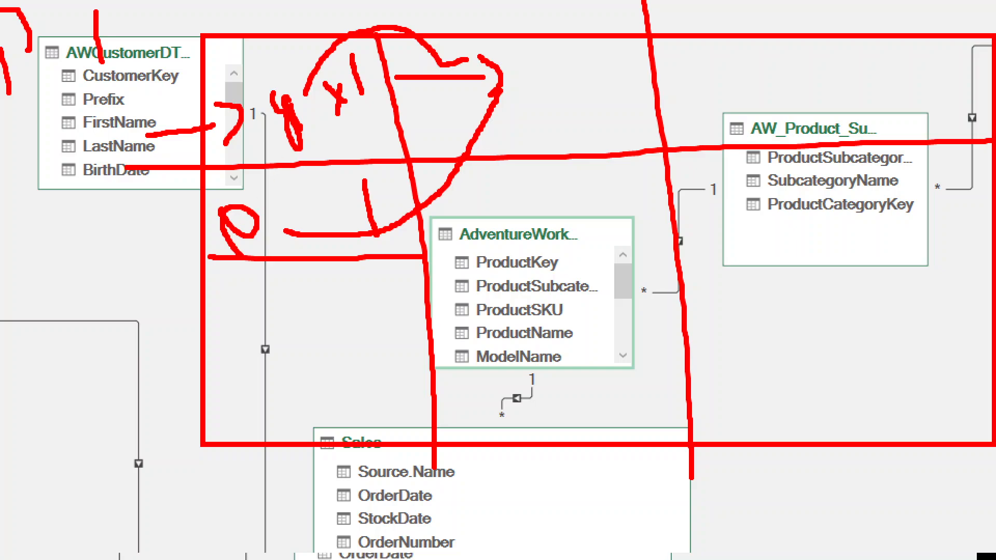
pyautogui.press('Escape')
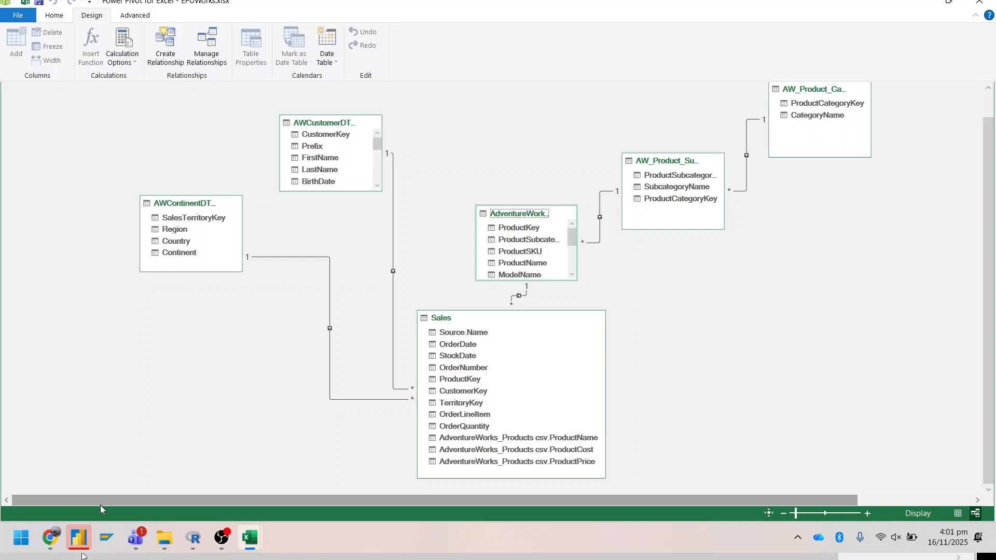
# - Switch to Chrome and search Google Images for "star schema"
pyautogui.click(50, 537)
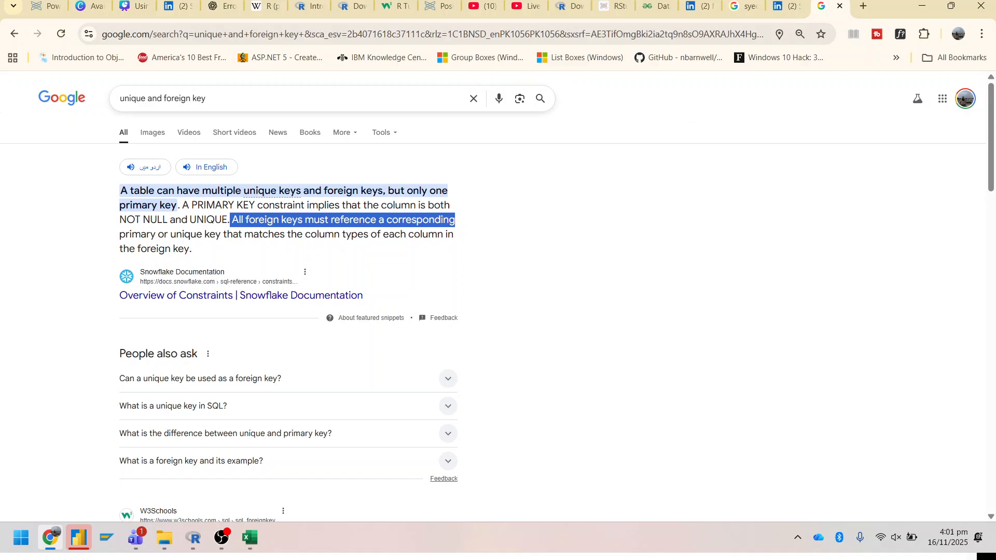
pyautogui.click(332, 98)
pyautogui.write('star ')
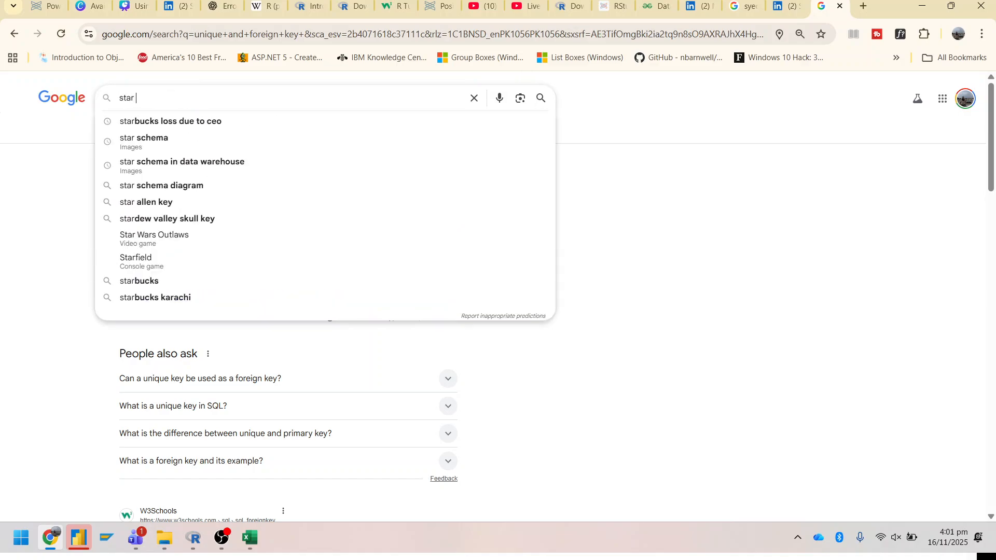
pyautogui.write('scehem')
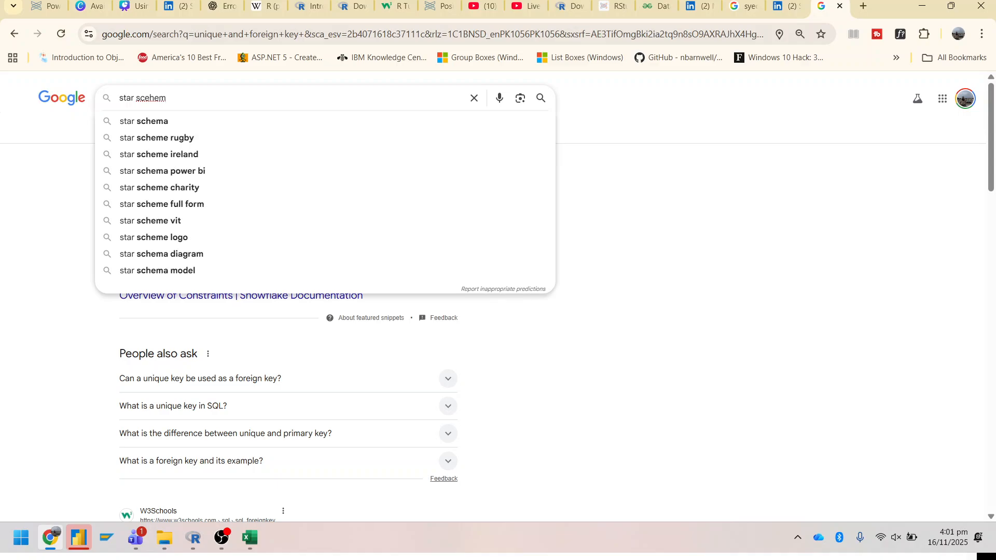
pyautogui.press('BackSpace')
pyautogui.press('BackSpace')
pyautogui.press('BackSpace')
pyautogui.press('BackSpace')
pyautogui.write('hema')
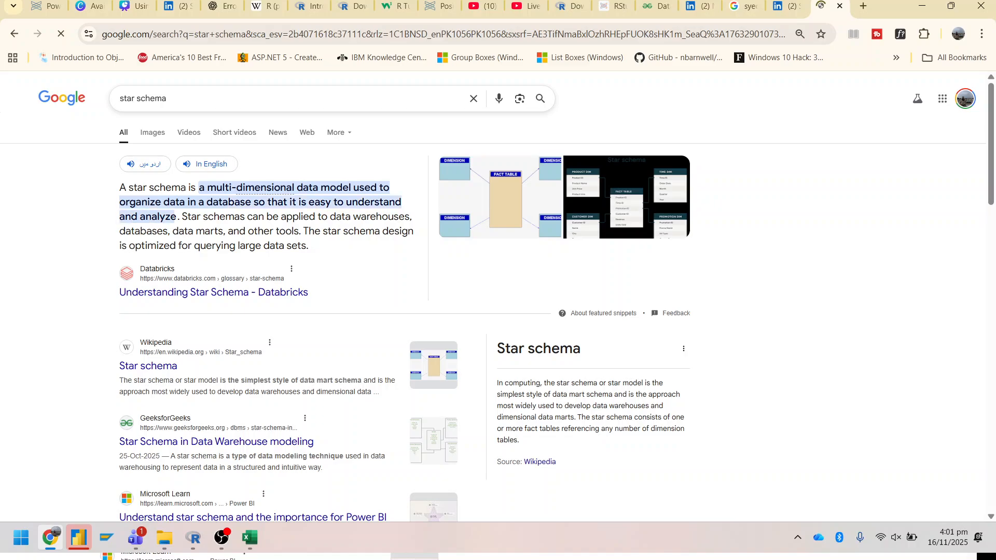
pyautogui.click(153, 133)
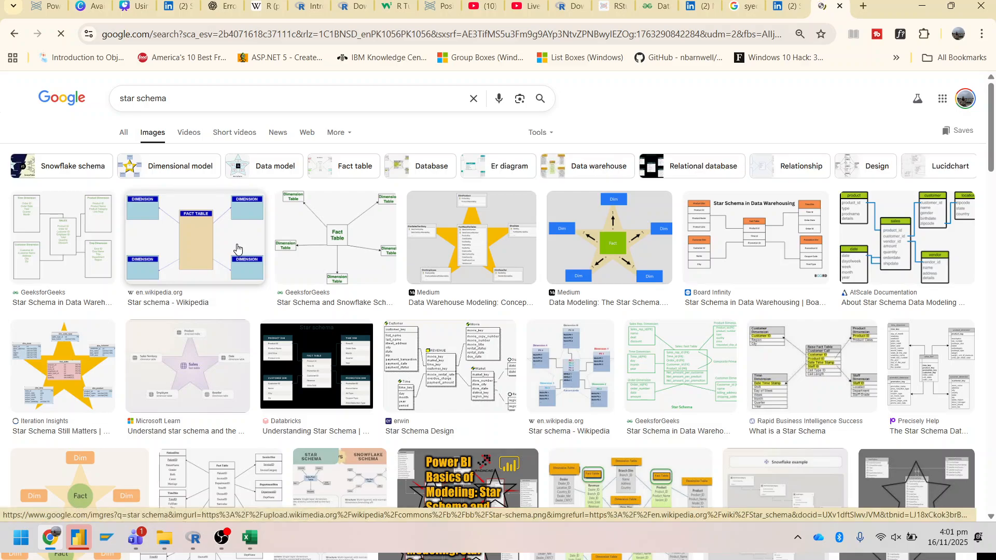
# - Preview Wikipedia's star schema diagram, and search Google Images for "snow flake schema"
pyautogui.click(207, 248)
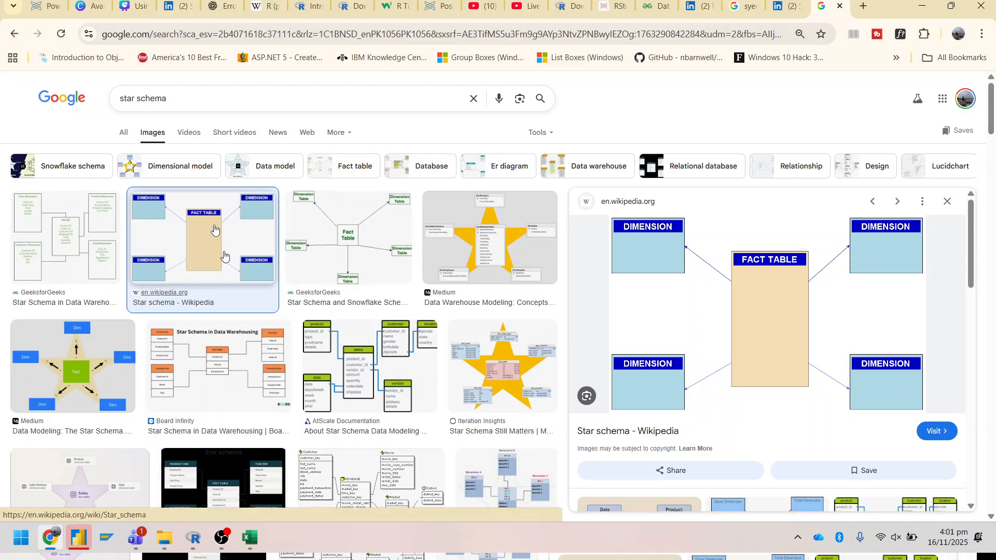
pyautogui.doubleClick(215, 103)
pyautogui.hotkey('ctrl', 'a')
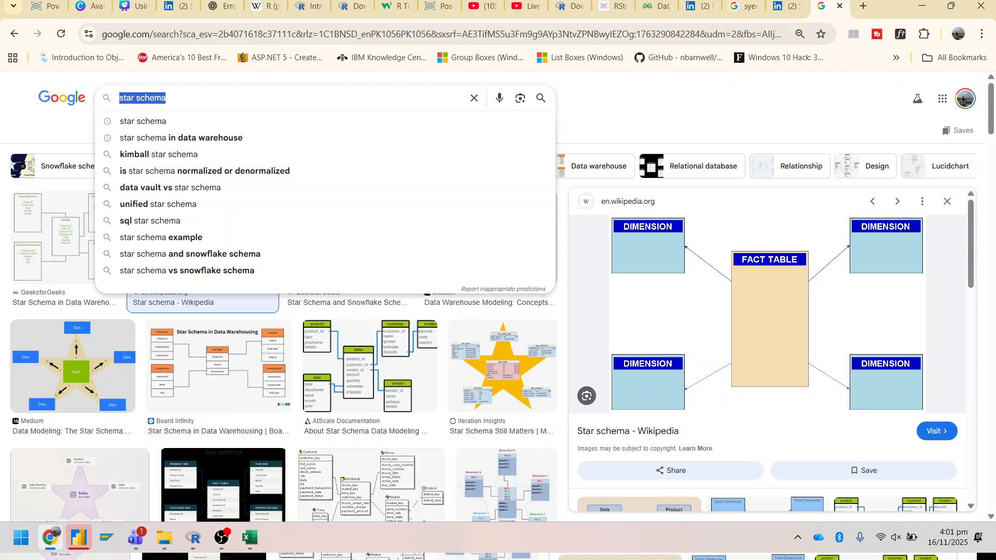
pyautogui.write('snowk')
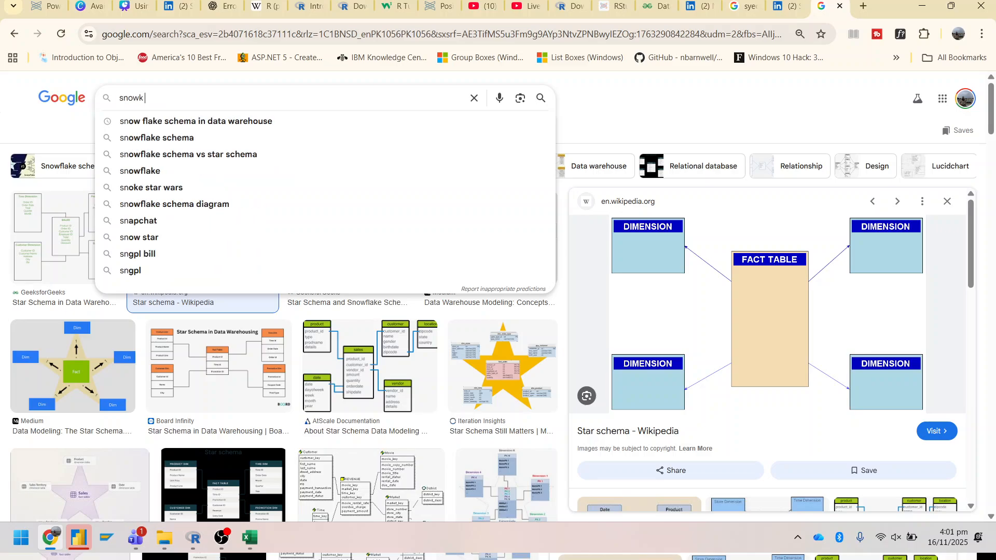
pyautogui.press('BackSpace')
pyautogui.write('fla')
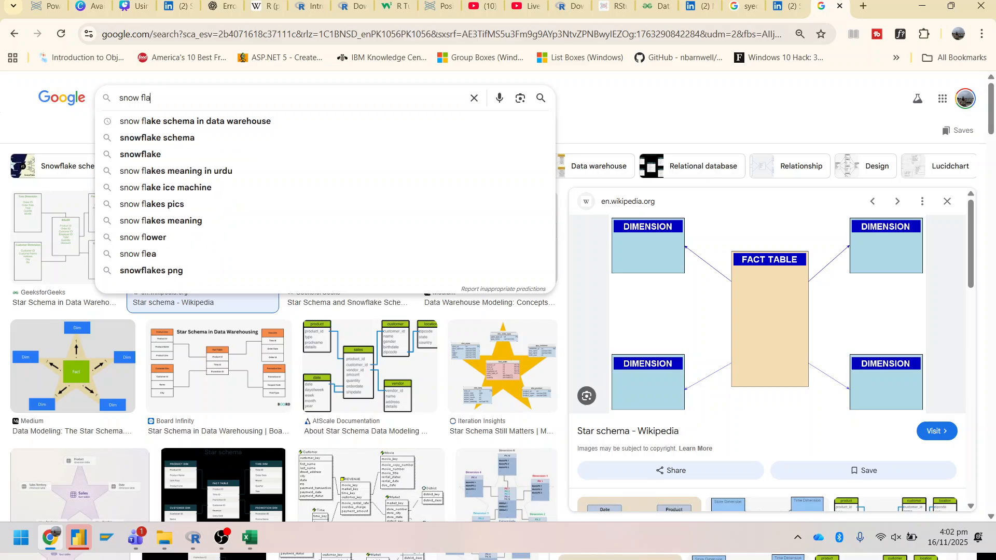
pyautogui.write('ke scheme')
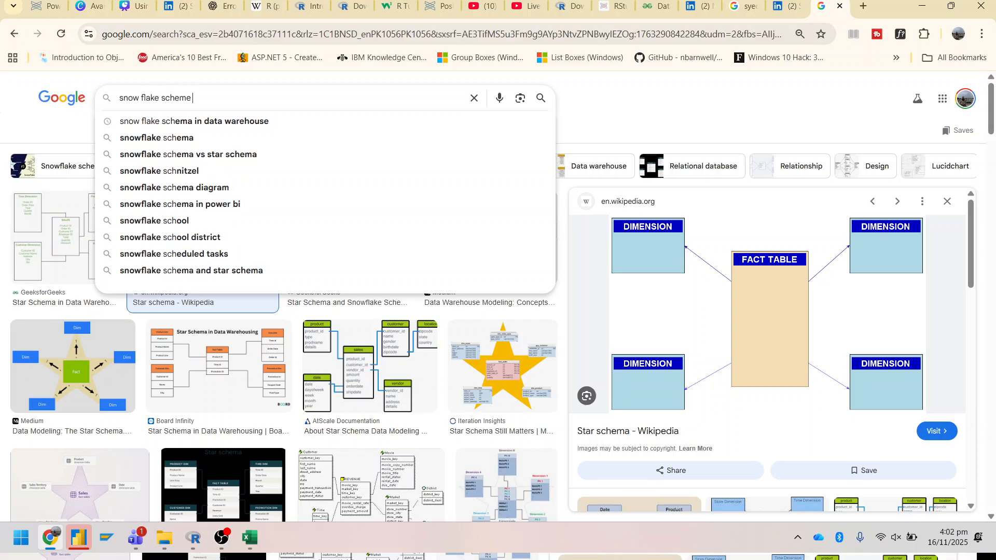
pyautogui.press('BackSpace')
pyautogui.write('a')
pyautogui.press('Return')
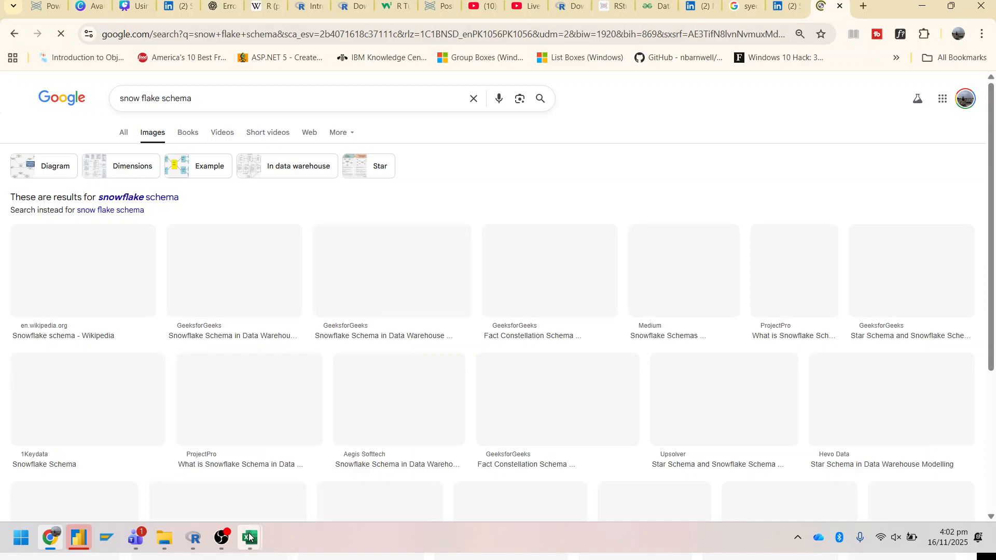
# - Trace the fact-to-dimension and dimension-to-subdimension links in red on Wikipedia's snowflake schema diagram
pyautogui.moveTo(249, 537)
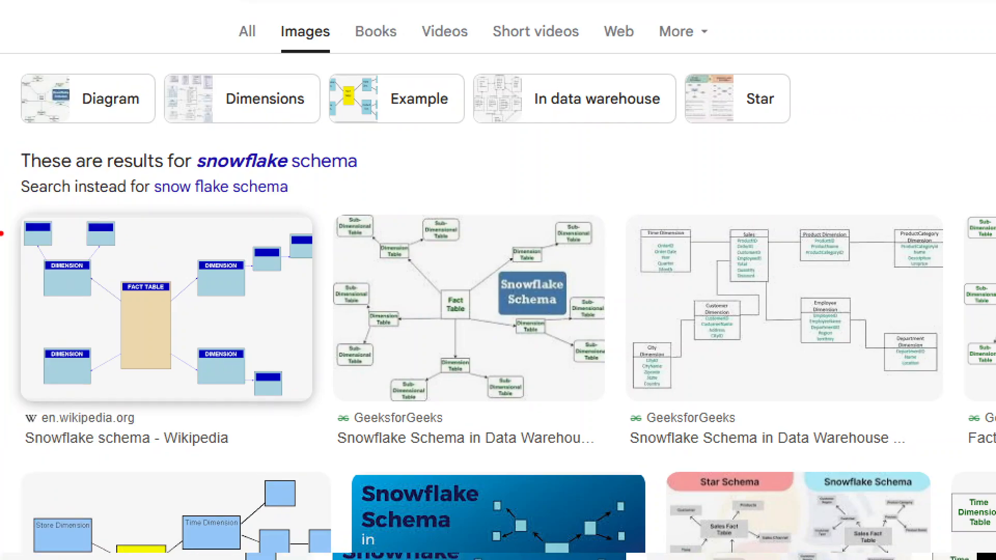
pyautogui.moveTo(131, 290); pyautogui.dragTo(83, 275)
pyautogui.moveTo(172, 300); pyautogui.dragTo(197, 287)
pyautogui.moveTo(124, 351); pyautogui.dragTo(85, 368)
pyautogui.moveTo(159, 351); pyautogui.dragTo(201, 380)
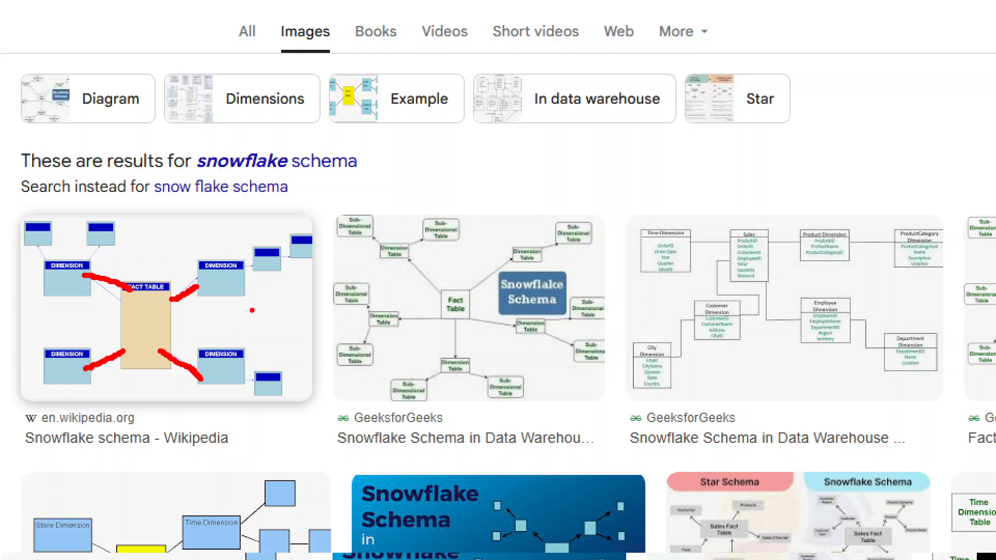
pyautogui.moveTo(228, 279); pyautogui.dragTo(302, 252)
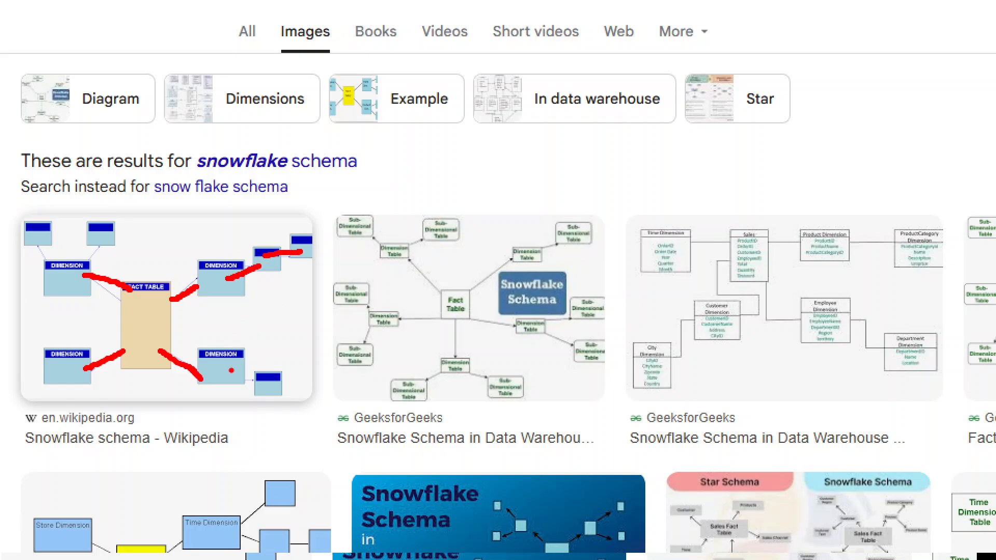
pyautogui.moveTo(206, 377); pyautogui.dragTo(249, 385)
pyautogui.press('Escape')
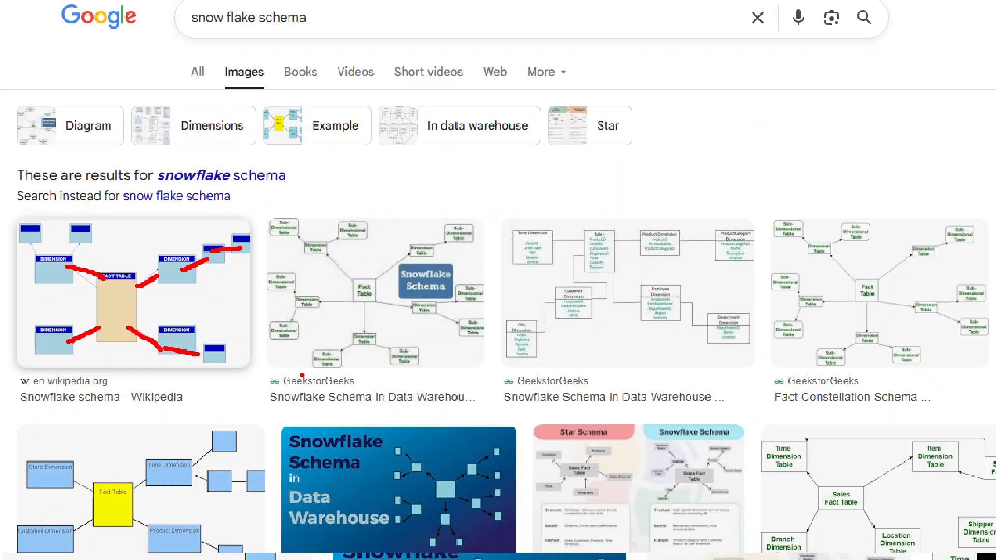
# - Switch back to the Power Pivot window and show the Sales table in Data View
pyautogui.moveTo(249, 535)
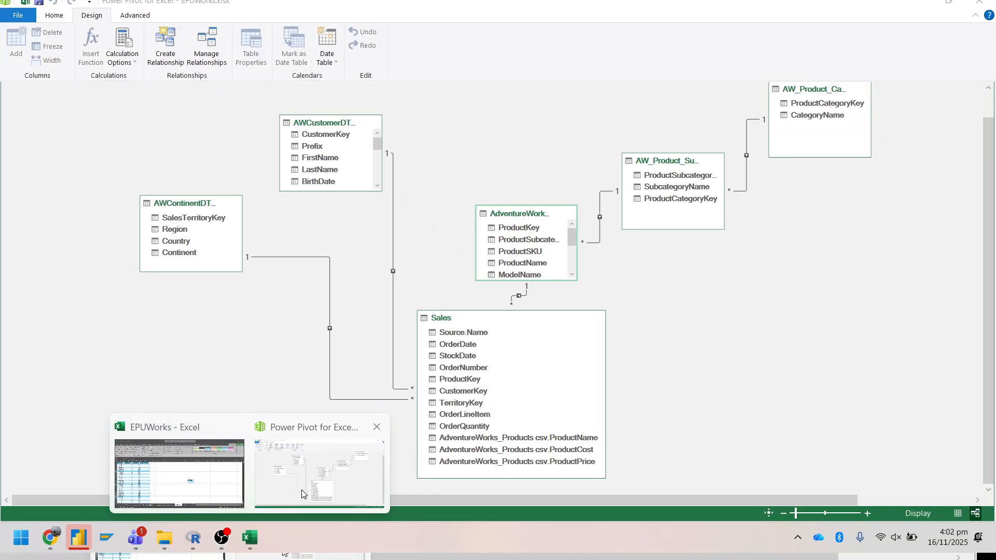
pyautogui.click(339, 454)
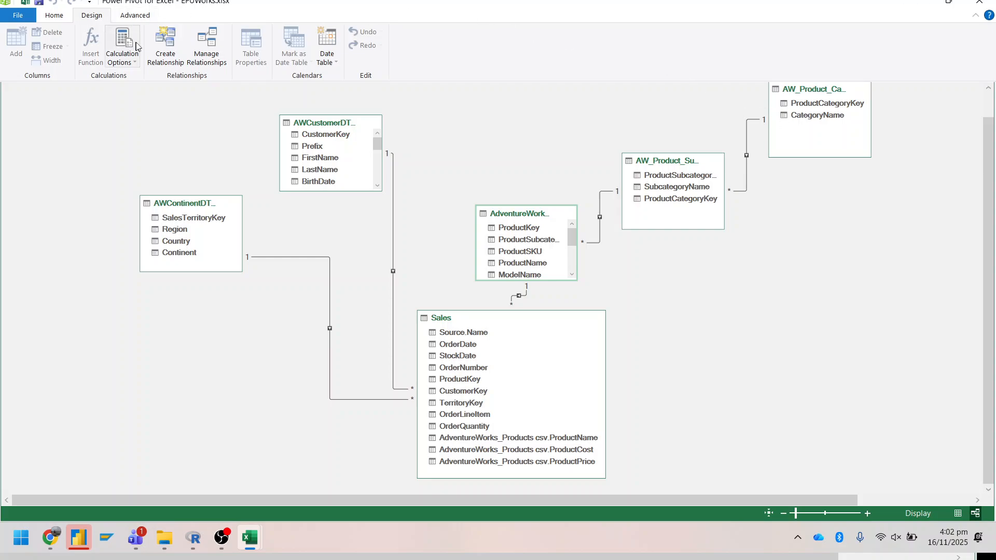
pyautogui.click(56, 18)
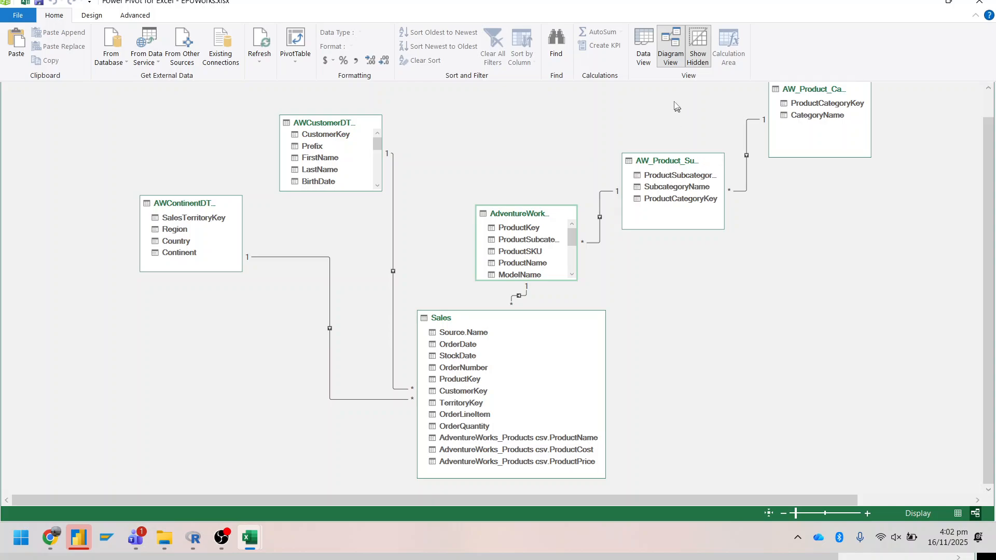
pyautogui.click(639, 48)
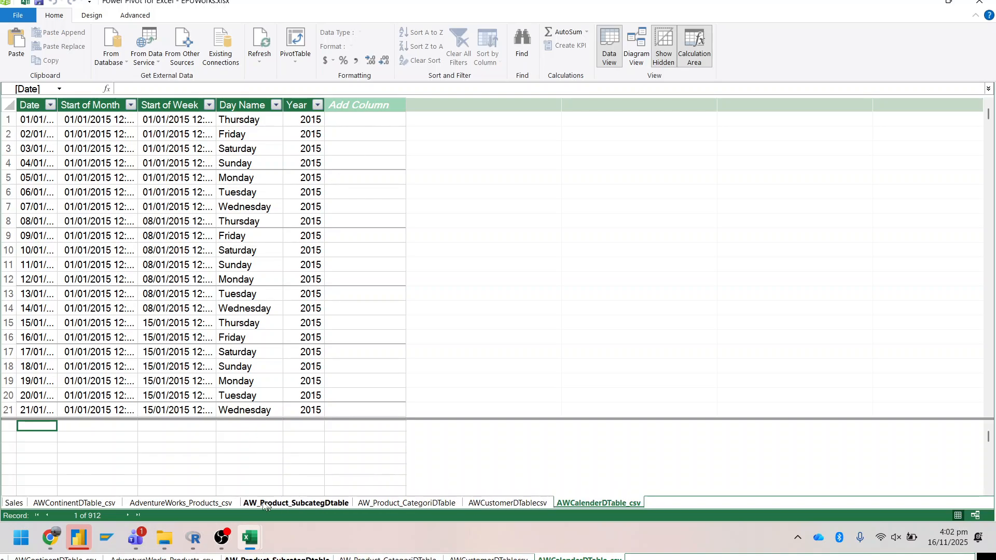
pyautogui.click(14, 503)
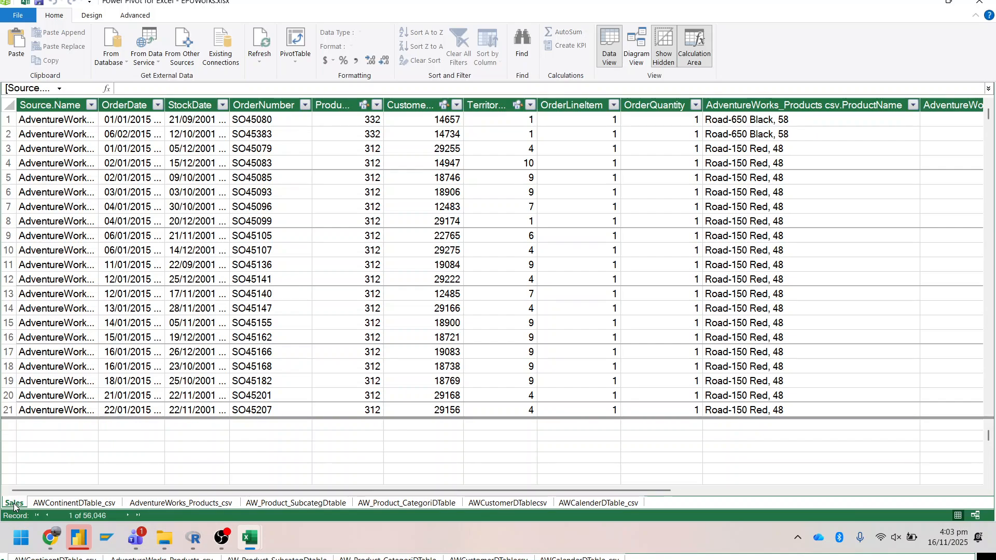
# - Examine the product name, cost and price columns of the Sales table and the commands available for the ProductPrice column
pyautogui.moveTo(579, 491); pyautogui.dragTo(993, 490)
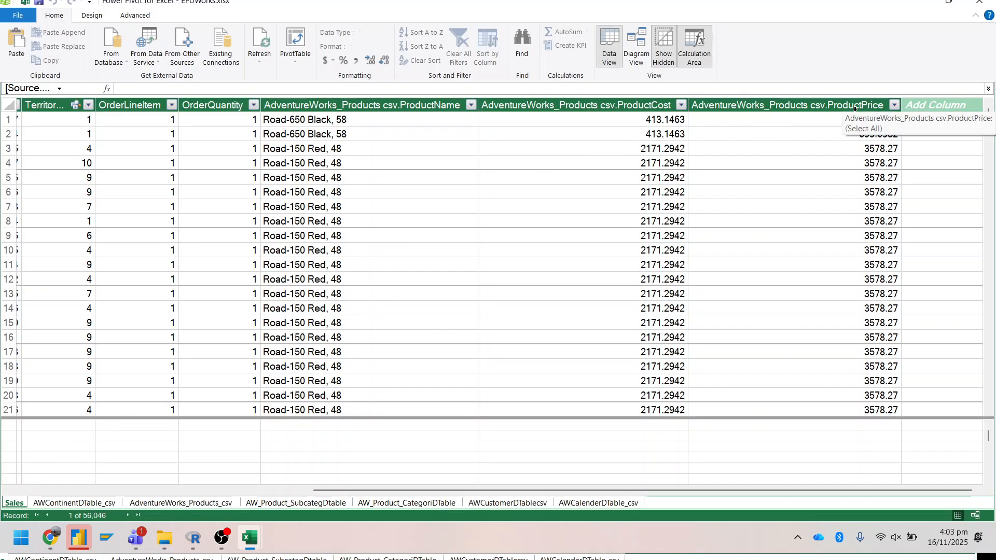
pyautogui.moveTo(586, 490); pyautogui.dragTo(178, 490)
pyautogui.moveTo(275, 490); pyautogui.dragTo(577, 490)
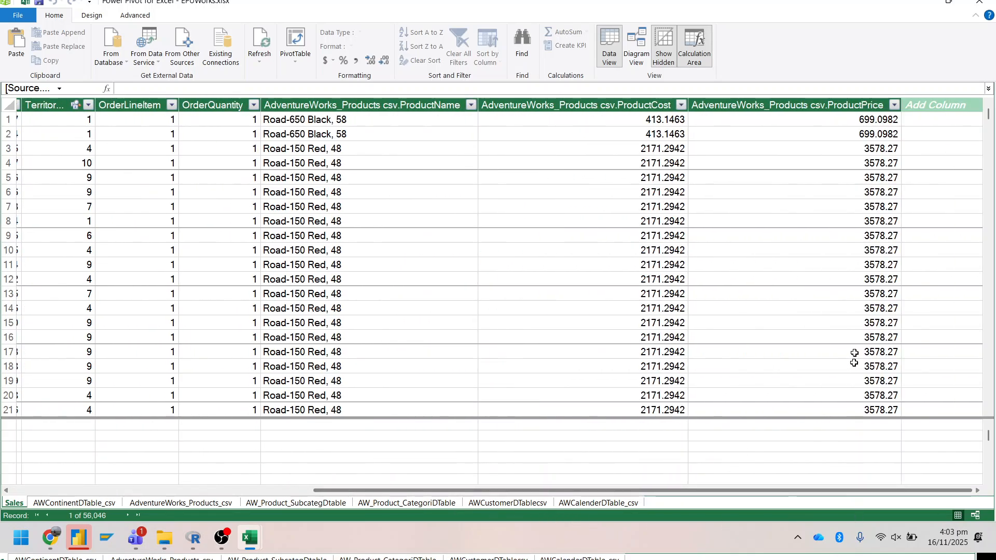
pyautogui.click(856, 106)
pyautogui.rightClick(856, 106)
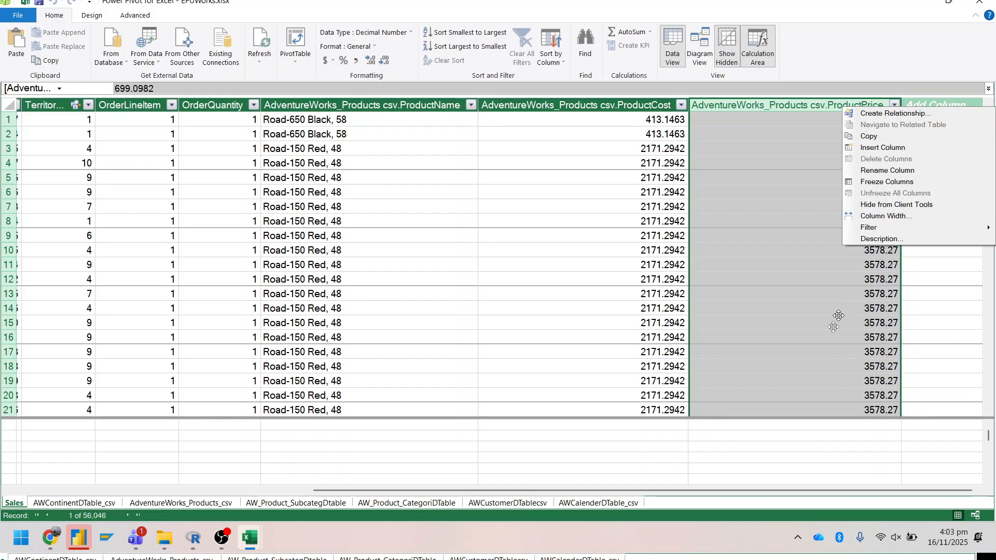
pyautogui.click(788, 461)
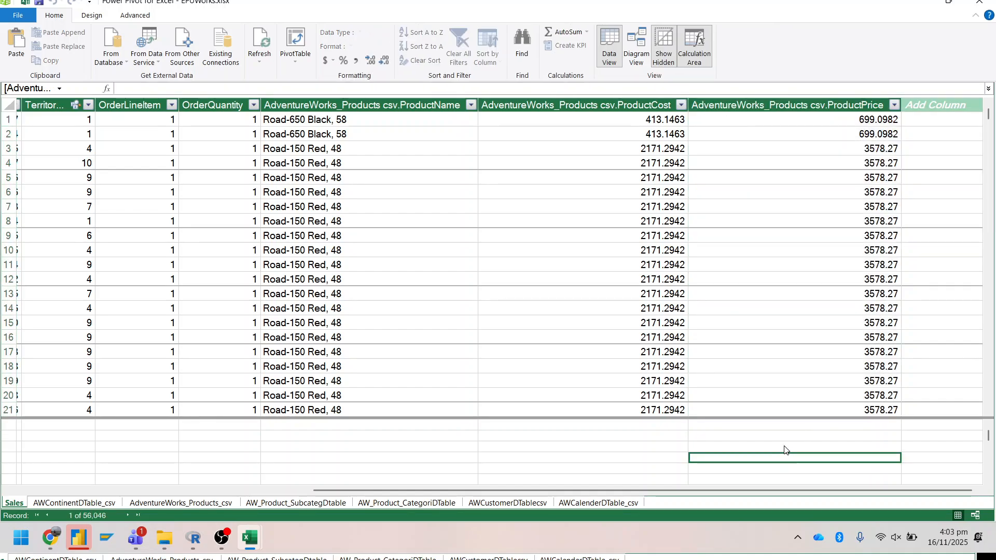
# - Begin a calculated column named Product Price at the end of the Sales table, with := introducing its formula
pyautogui.click(928, 107)
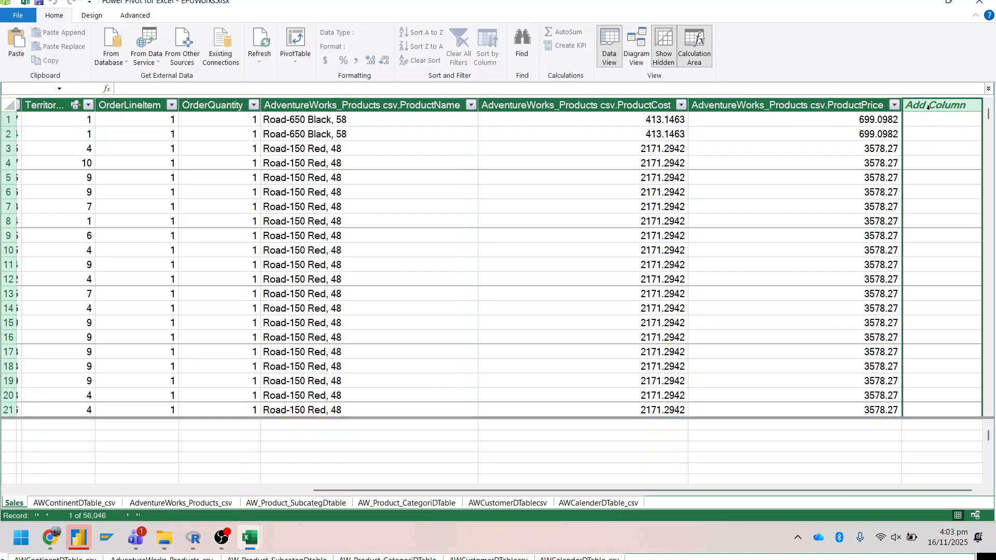
pyautogui.click(149, 87)
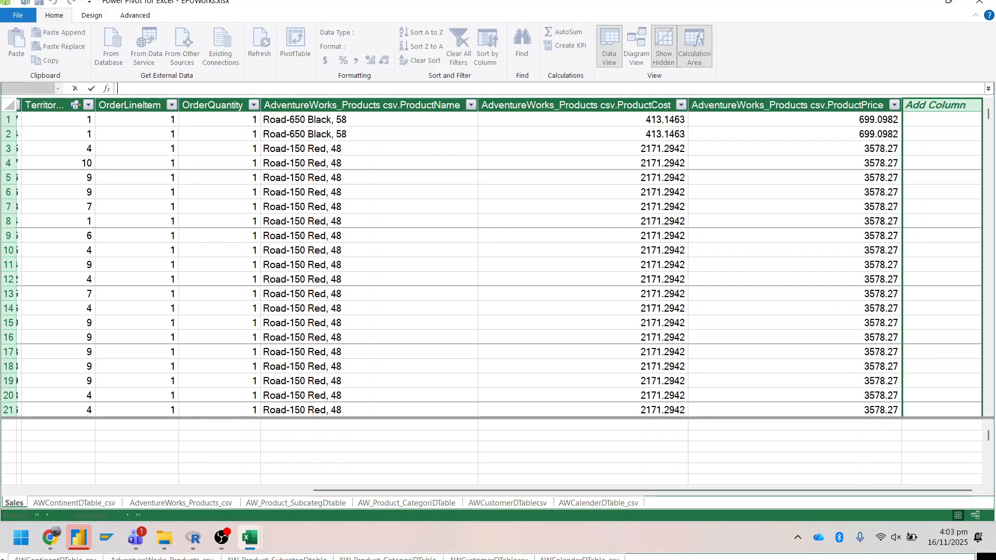
pyautogui.write('Product Price =')
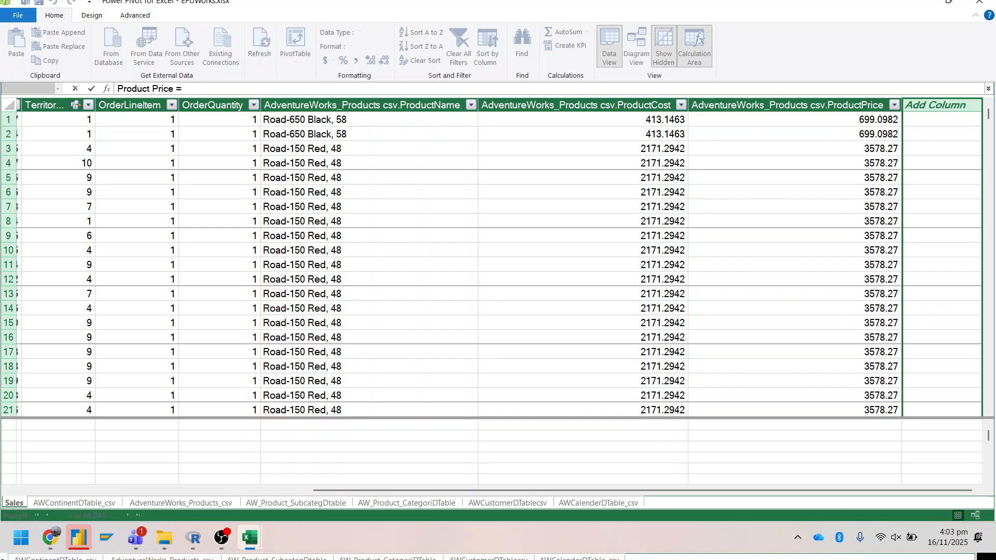
pyautogui.press('BackSpace')
pyautogui.write(':=')
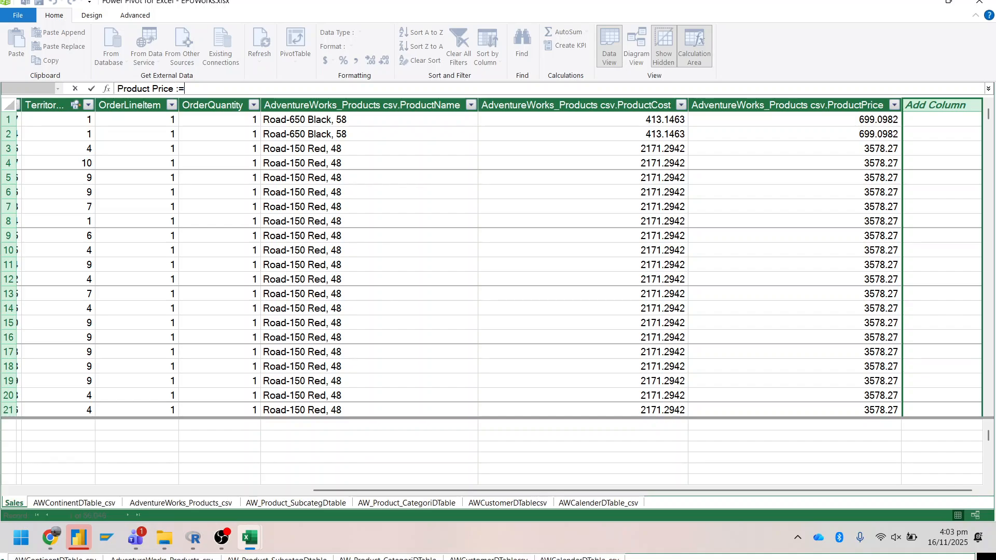
# - Insert the RELATED function into the Product Price column's formula
pyautogui.write('ree')
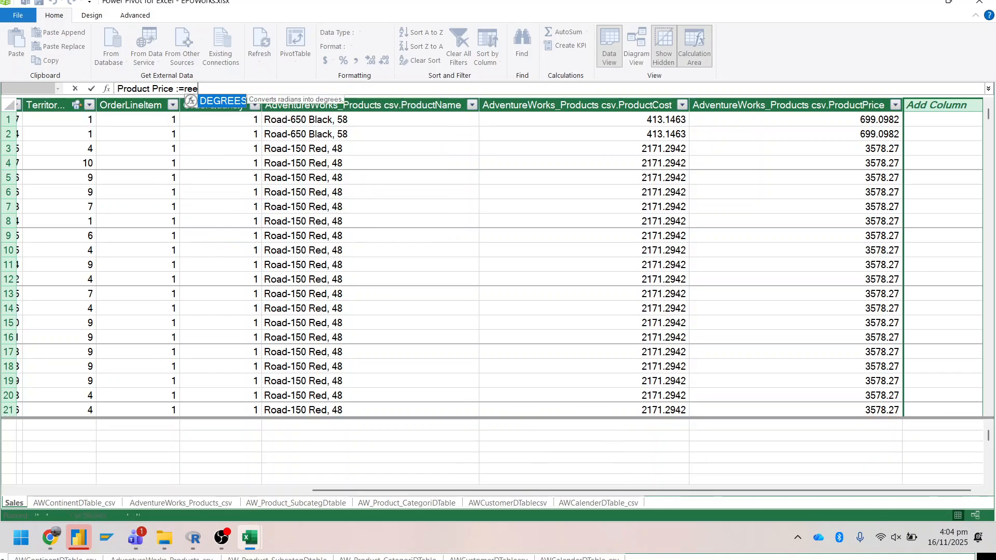
pyautogui.press('BackSpace')
pyautogui.write('la')
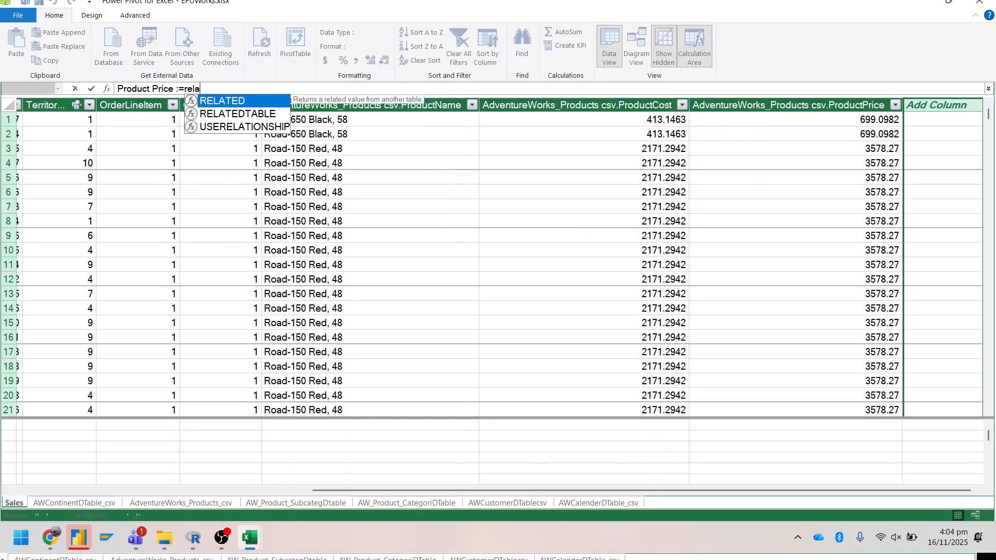
pyautogui.press('BackSpace')
pyautogui.press('BackSpace')
pyautogui.press('BackSpace')
pyautogui.press('BackSpace')
pyautogui.press('BackSpace')
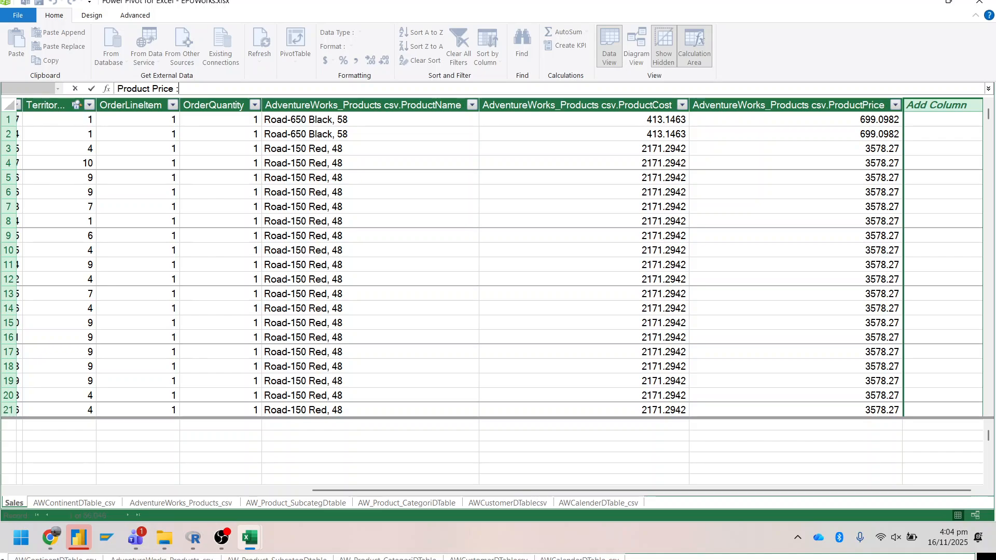
pyautogui.write('=')
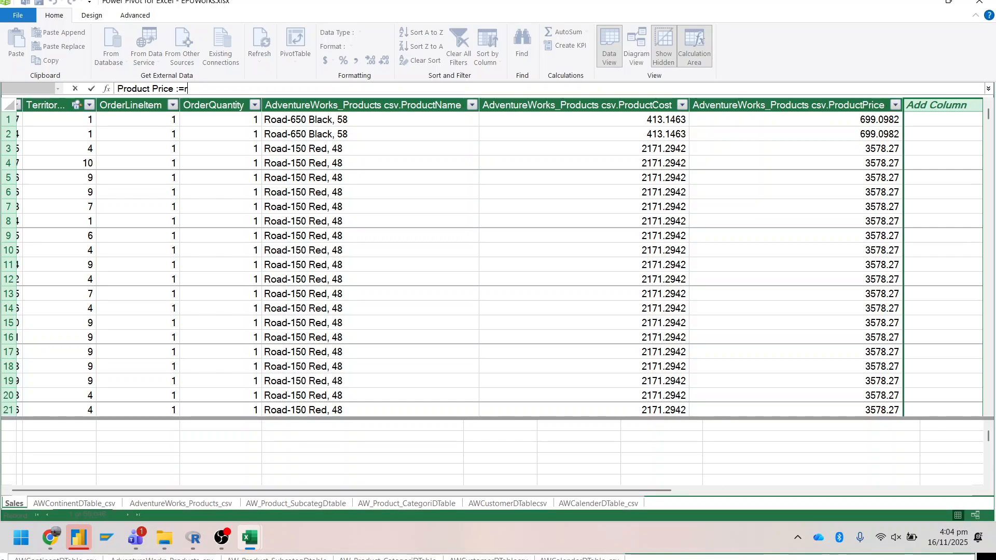
pyautogui.write('rel')
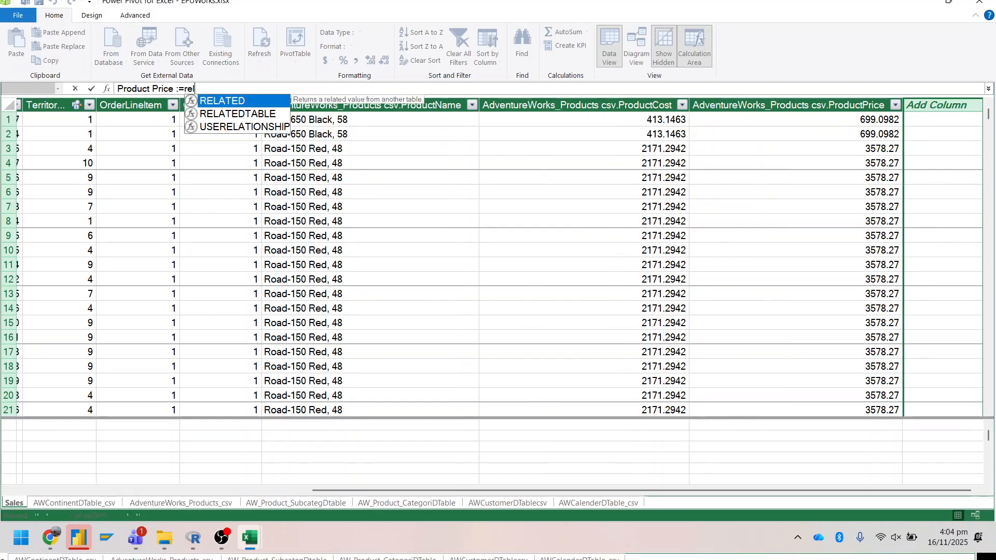
pyautogui.press('Tab')
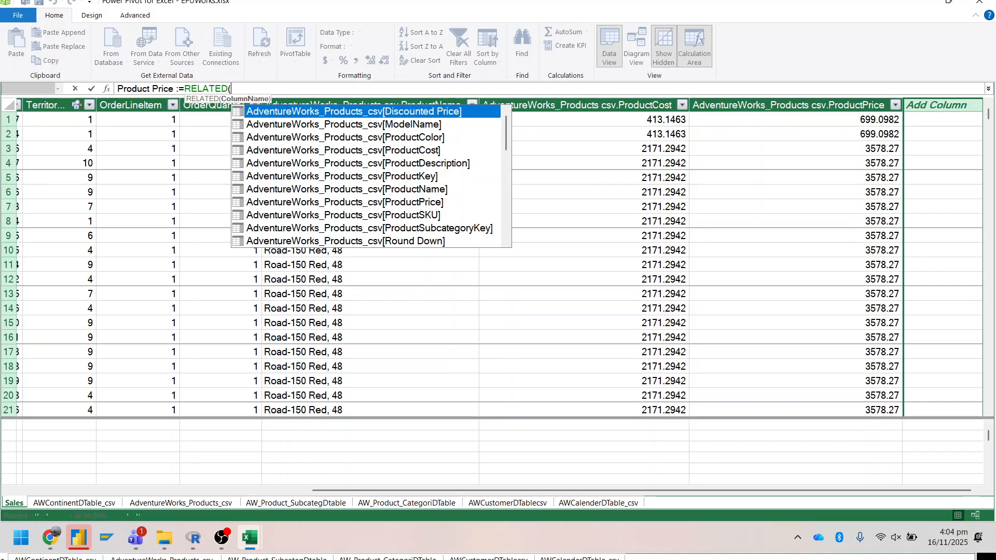
# - Complete the Product Price formula with AWCustomerDTablecsv[Company Name] as the related column and commit it
pyautogui.press('Down')
pyautogui.press('Down')
pyautogui.press('Down')
pyautogui.press('Down')
pyautogui.press('Down')
pyautogui.press('Down')
pyautogui.press('Down')
pyautogui.press('Down')
pyautogui.press('Down')
pyautogui.press('Down')
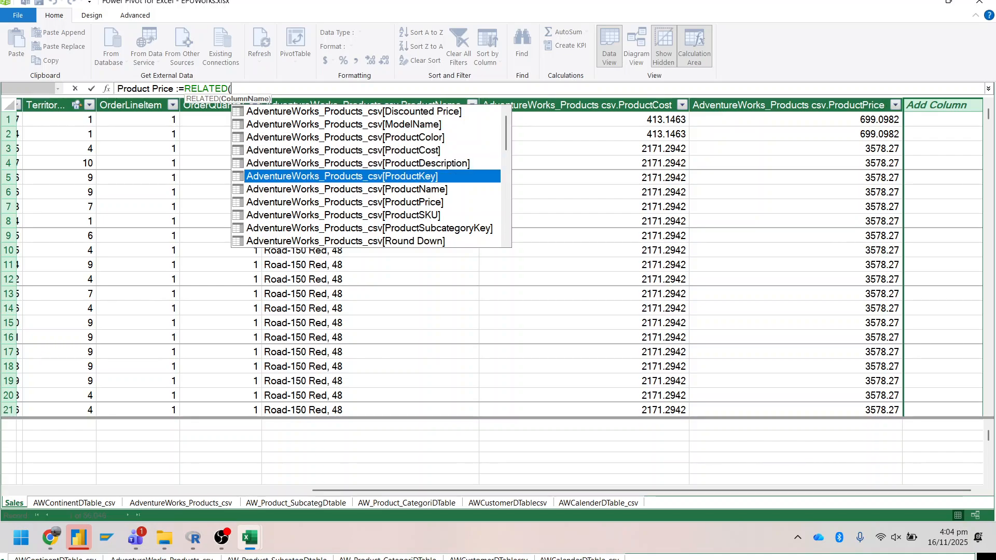
pyautogui.press('Down')
pyautogui.press('Down')
pyautogui.press('Down')
pyautogui.press('Down')
pyautogui.press('Down')
pyautogui.press('Down')
pyautogui.press('Down')
pyautogui.press('Down')
pyautogui.press('Down')
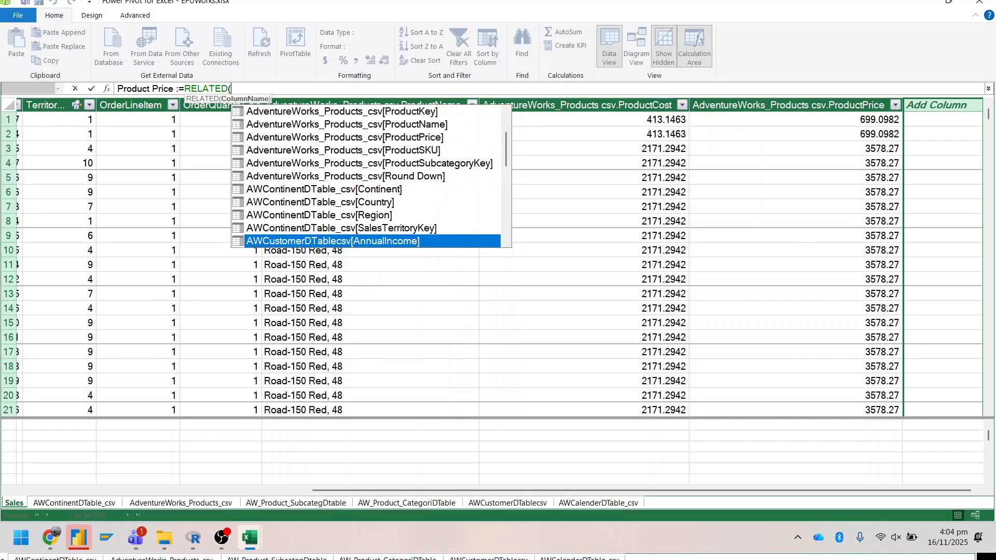
pyautogui.press('Down')
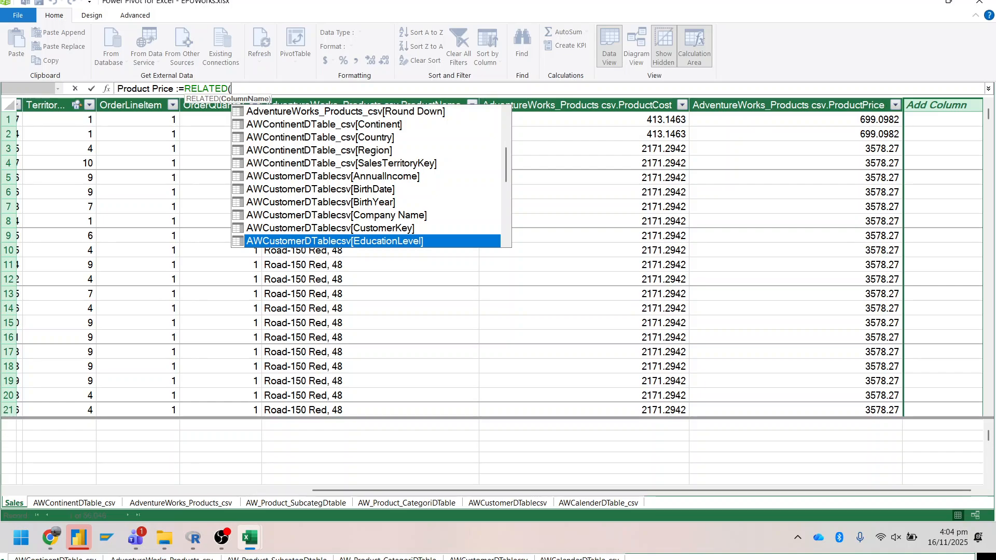
pyautogui.press('Up')
pyautogui.press('Up')
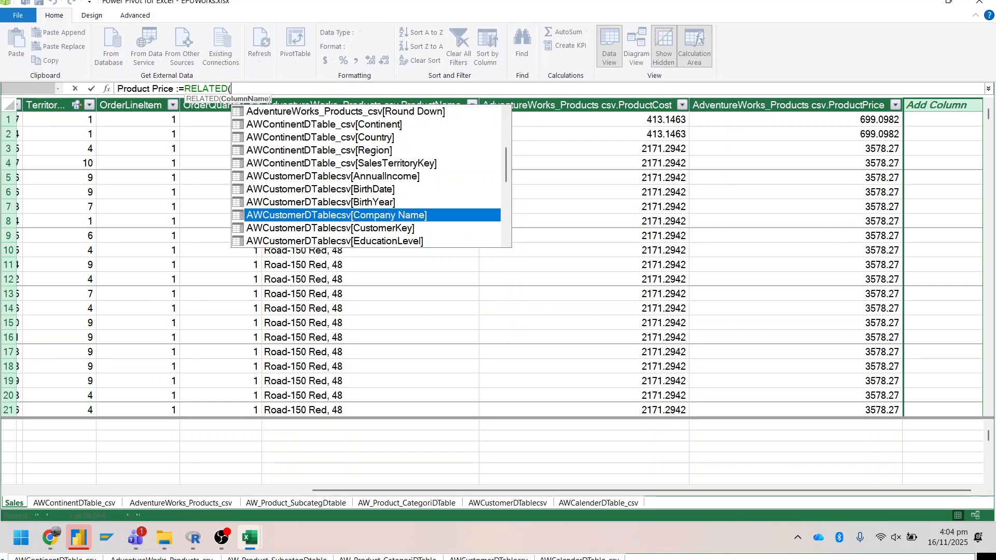
pyautogui.press('Tab')
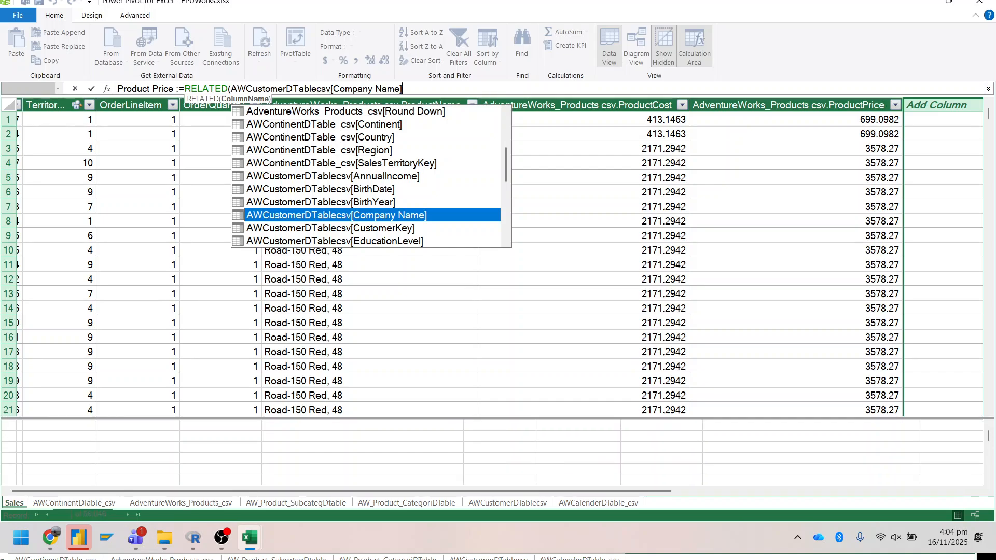
pyautogui.write(')')
pyautogui.press('Return')
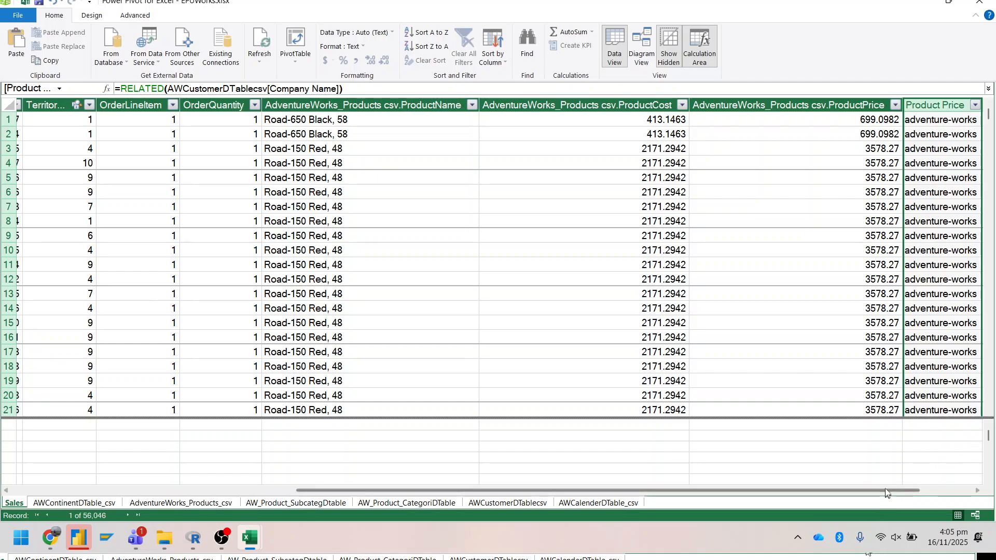
# - Remove the AWCustomerDTablecsv[Company Name] argument from the Product Price column's RELATED formula
pyautogui.moveTo(903, 491); pyautogui.dragTo(955, 490)
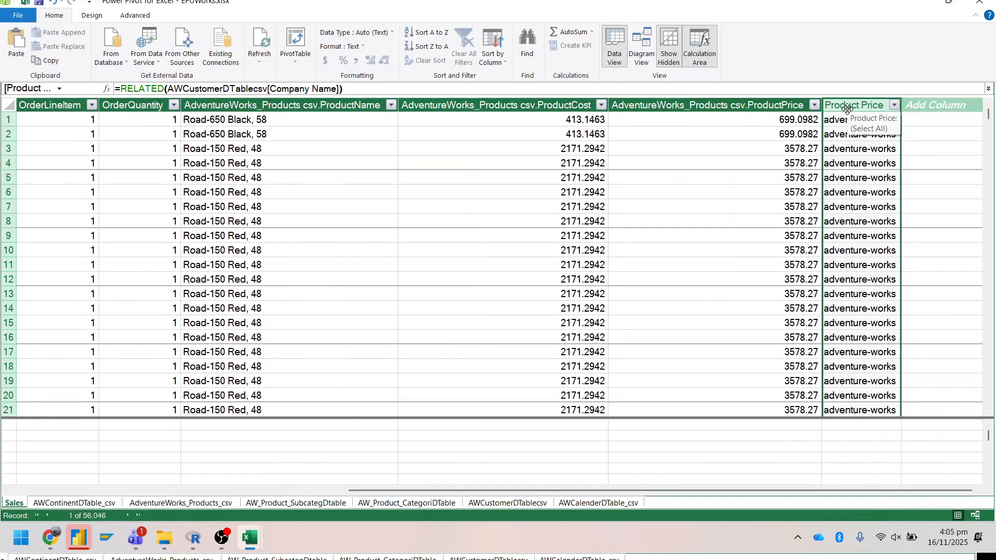
pyautogui.click(364, 87)
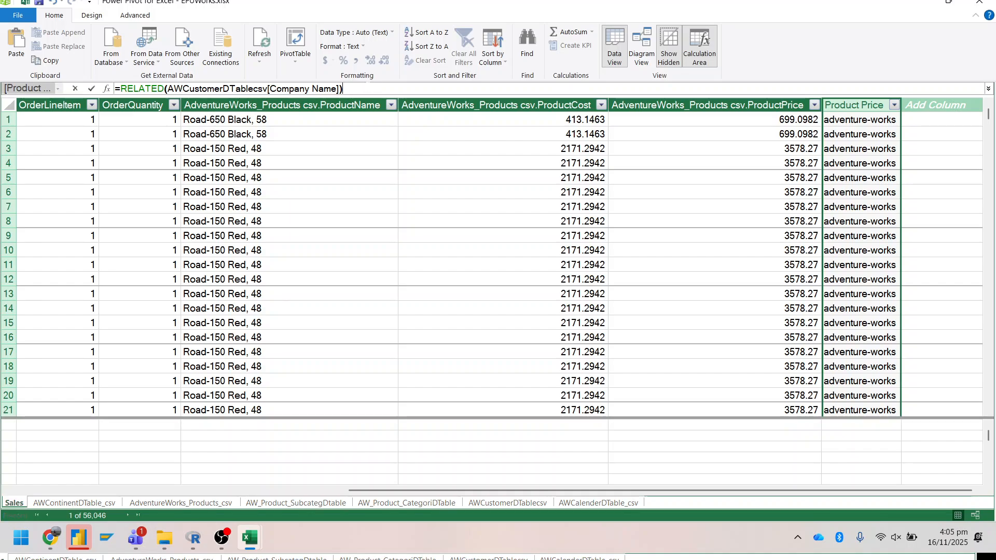
pyautogui.press('BackSpace')
pyautogui.press('BackSpace')
pyautogui.press('BackSpace')
pyautogui.press('BackSpace')
pyautogui.press('BackSpace')
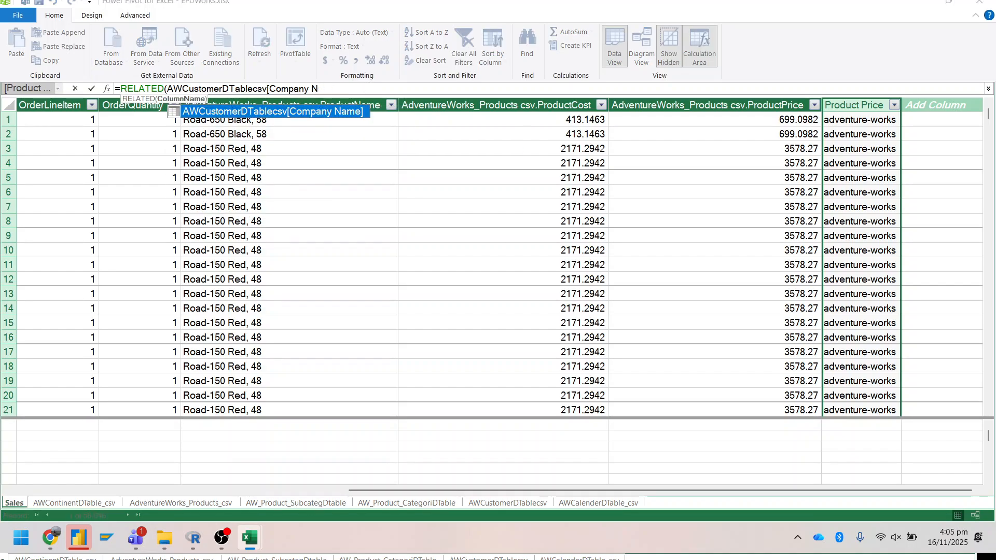
pyautogui.press('BackSpace')
pyautogui.press('BackSpace')
pyautogui.press('BackSpace')
pyautogui.press('BackSpace')
pyautogui.press('BackSpace')
pyautogui.press('BackSpace')
pyautogui.press('BackSpace')
pyautogui.press('BackSpace')
pyautogui.press('BackSpace')
pyautogui.press('BackSpace')
pyautogui.press('BackSpace')
pyautogui.press('BackSpace')
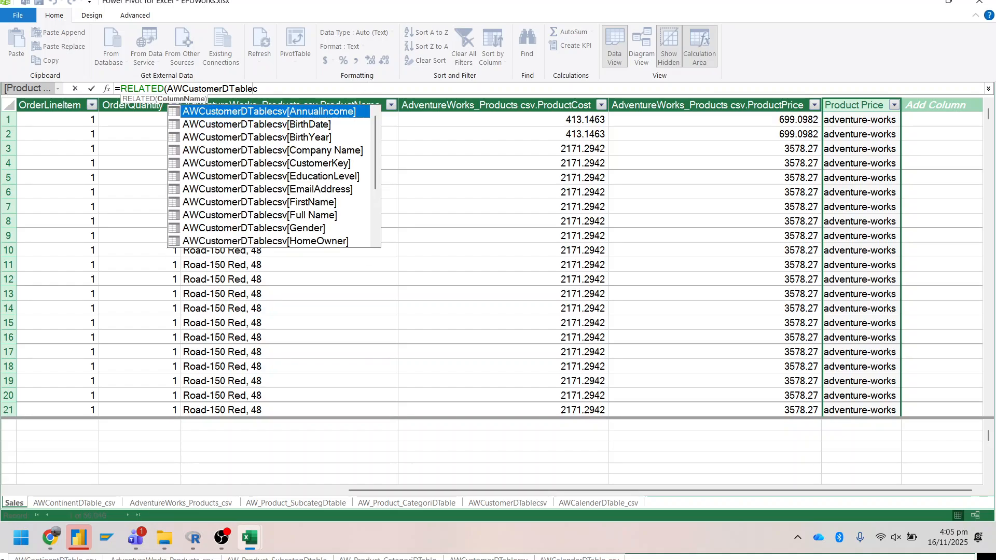
pyautogui.press('BackSpace')
pyautogui.press('BackSpace')
pyautogui.press('BackSpace')
pyautogui.press('BackSpace')
pyautogui.press('BackSpace')
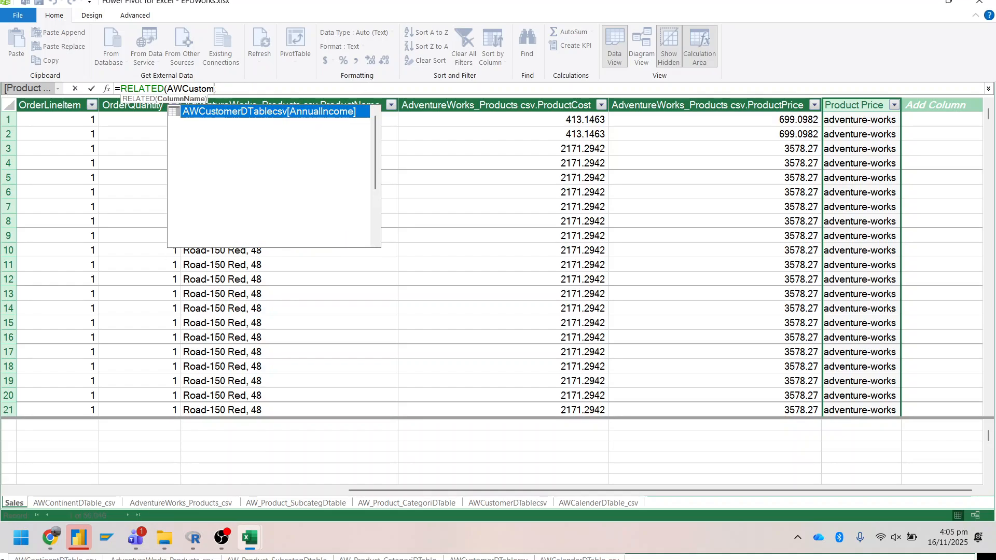
pyautogui.press('BackSpace')
pyautogui.press('BackSpace')
pyautogui.press('BackSpace')
pyautogui.press('BackSpace')
pyautogui.press('BackSpace')
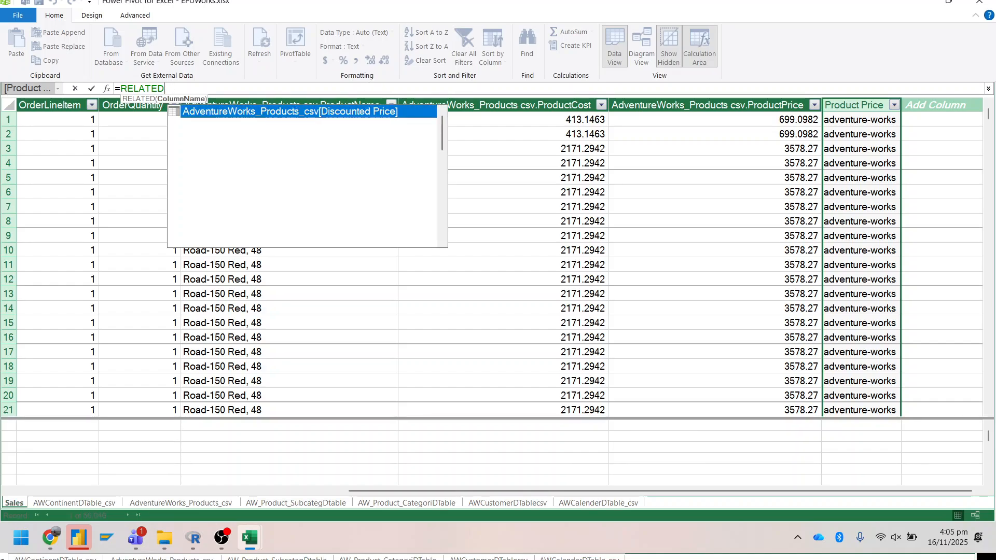
pyautogui.press('BackSpace')
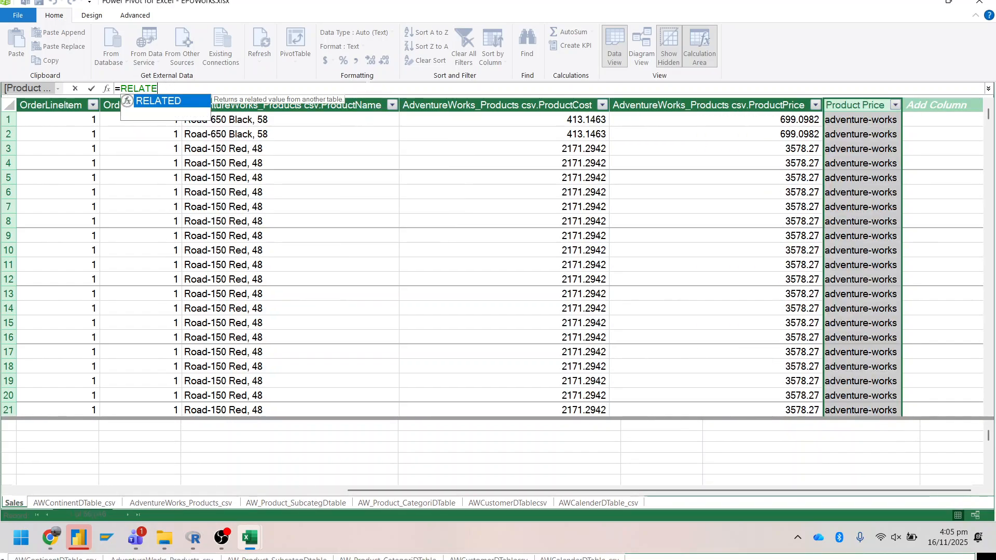
# - Complete the Product Price formula as =RELATED(AdventureWorks_Products_csv[ProductCost]) and commit it
pyautogui.write('D(')
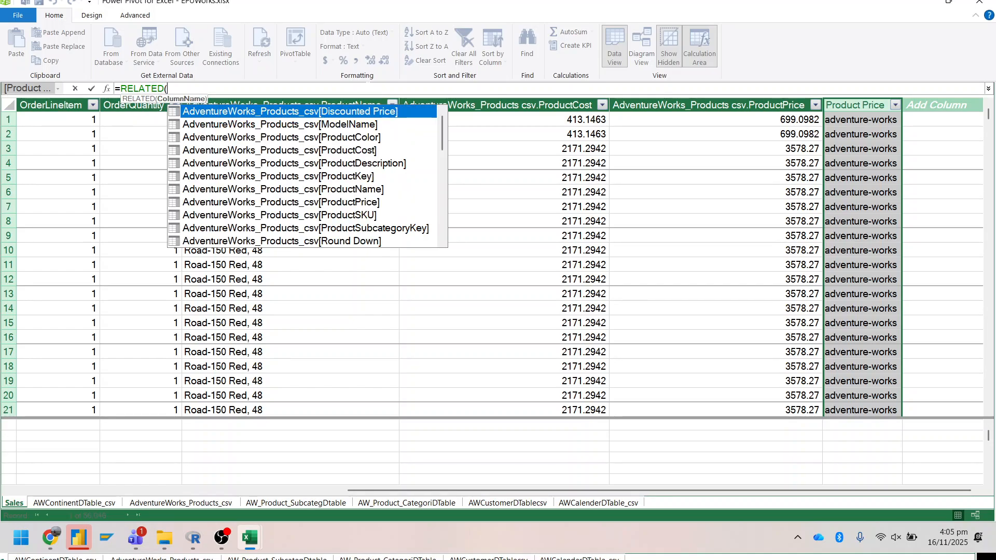
pyautogui.press('Down')
pyautogui.press('Down')
pyautogui.press('Down')
pyautogui.press('Down')
pyautogui.press('Up')
pyautogui.press('Tab')
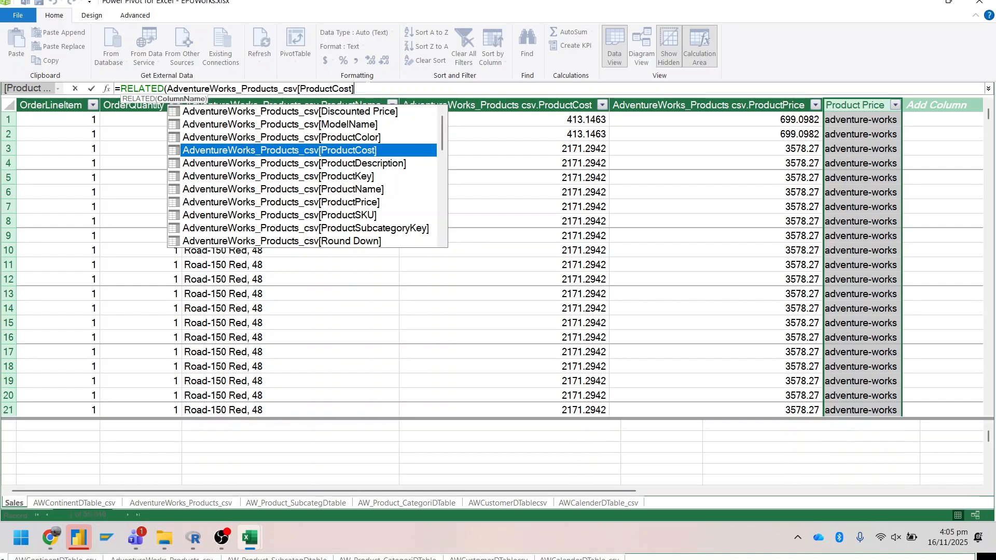
pyautogui.write(')')
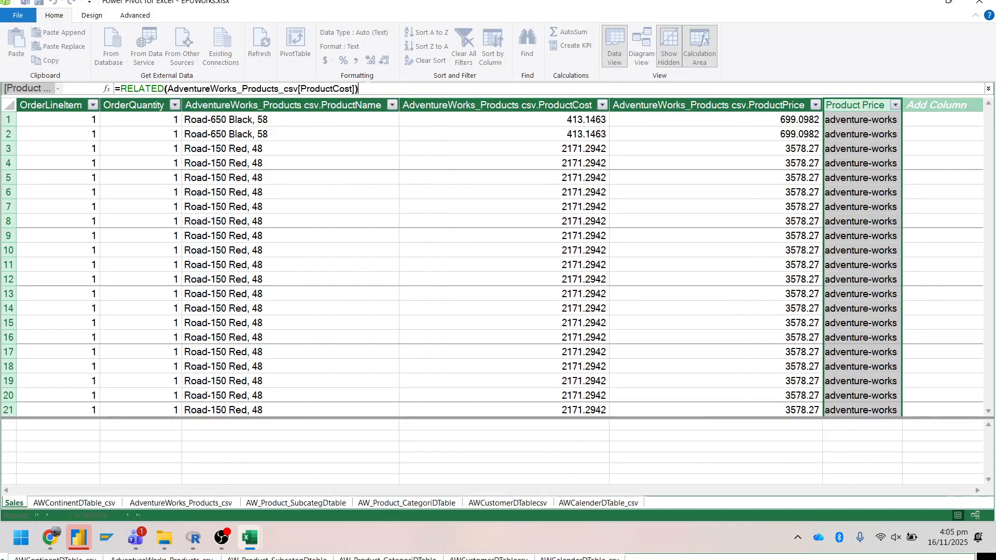
pyautogui.press('Return')
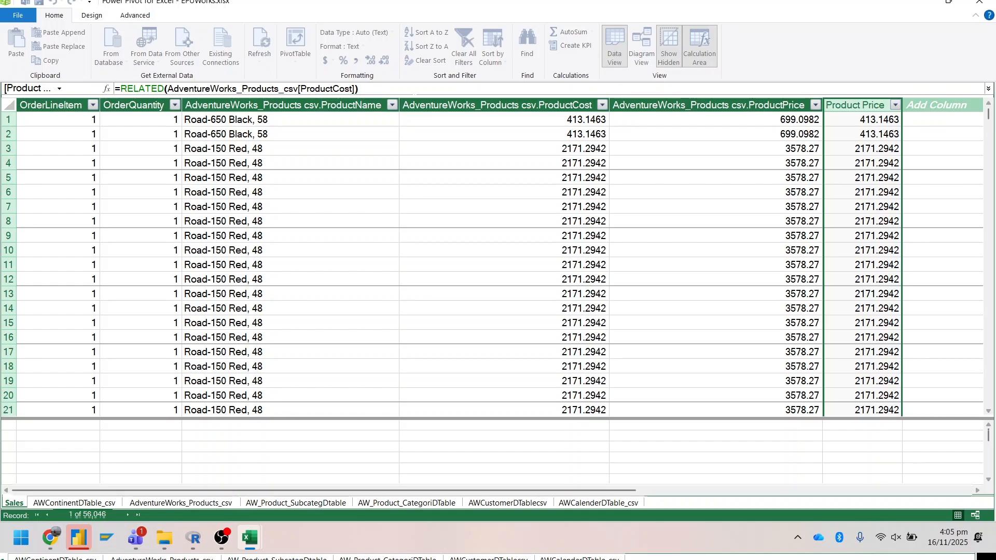
# - Examine the parts of the Product Price column's RELATED formula and the key columns of the Sales table
pyautogui.click(415, 90)
pyautogui.press('Left')
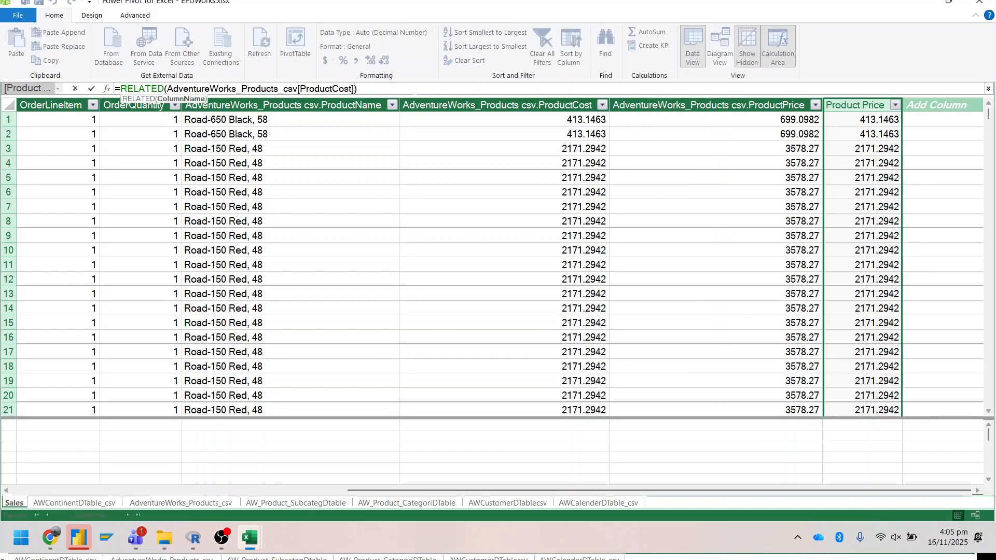
pyautogui.press('Left')
pyautogui.press('Left')
pyautogui.press('Left')
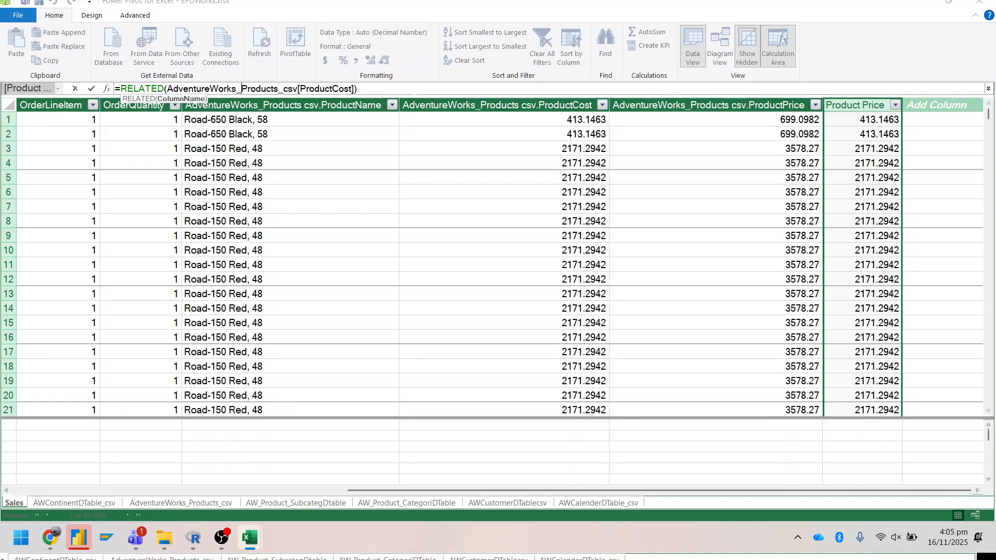
pyautogui.press('Left')
pyautogui.press('Left')
pyautogui.press('Left')
pyautogui.press('Left')
pyautogui.press('Left')
pyautogui.press('Left')
pyautogui.press('Left')
pyautogui.press('Left')
pyautogui.press('Left')
pyautogui.press('Left')
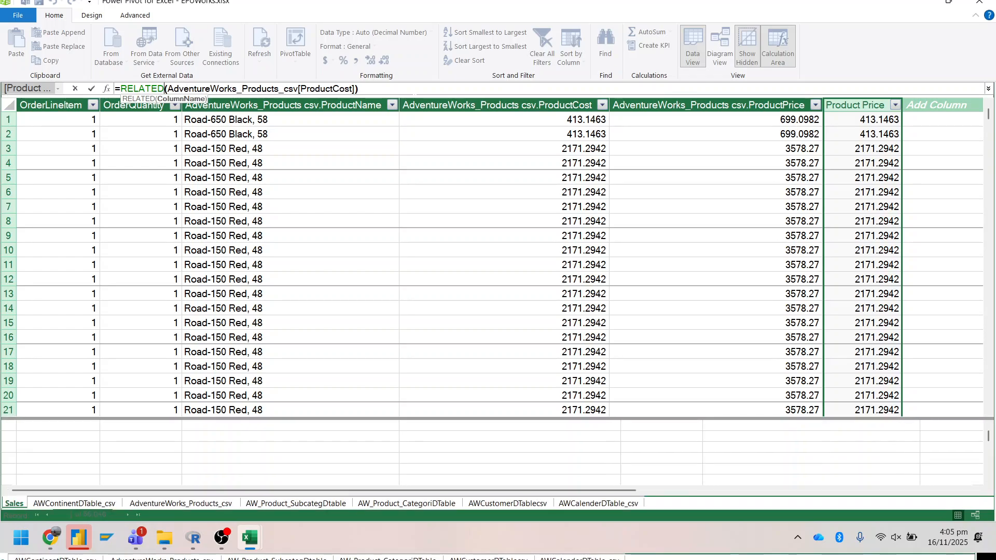
pyautogui.press('Left')
pyautogui.press('Left')
pyautogui.press('Left')
pyautogui.press('Left')
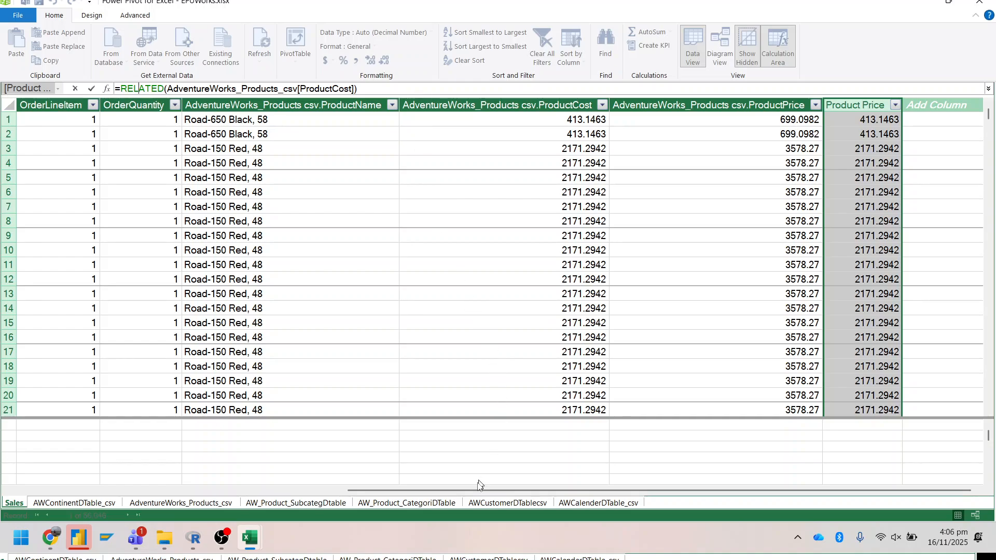
pyautogui.moveTo(431, 490); pyautogui.dragTo(233, 489)
pyautogui.click(120, 88)
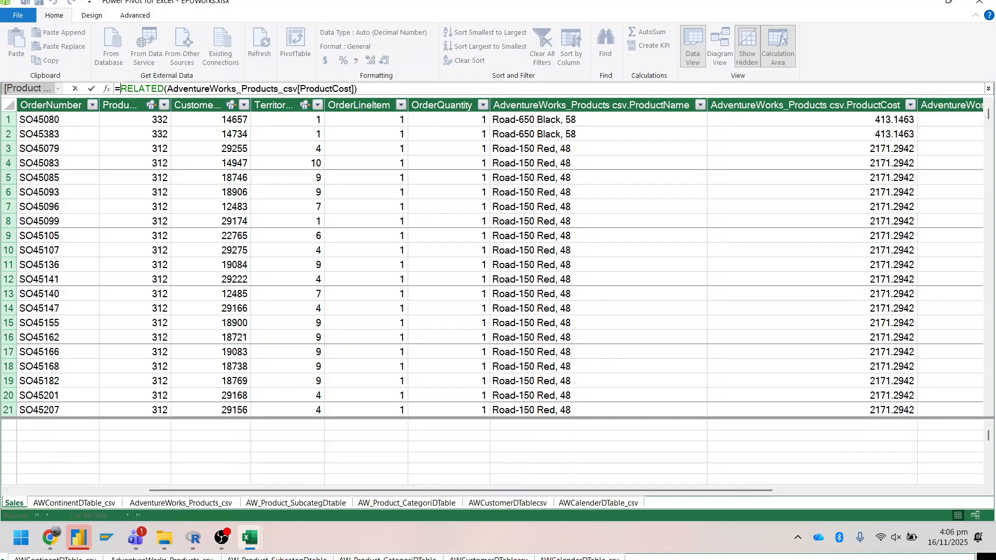
pyautogui.click(115, 88)
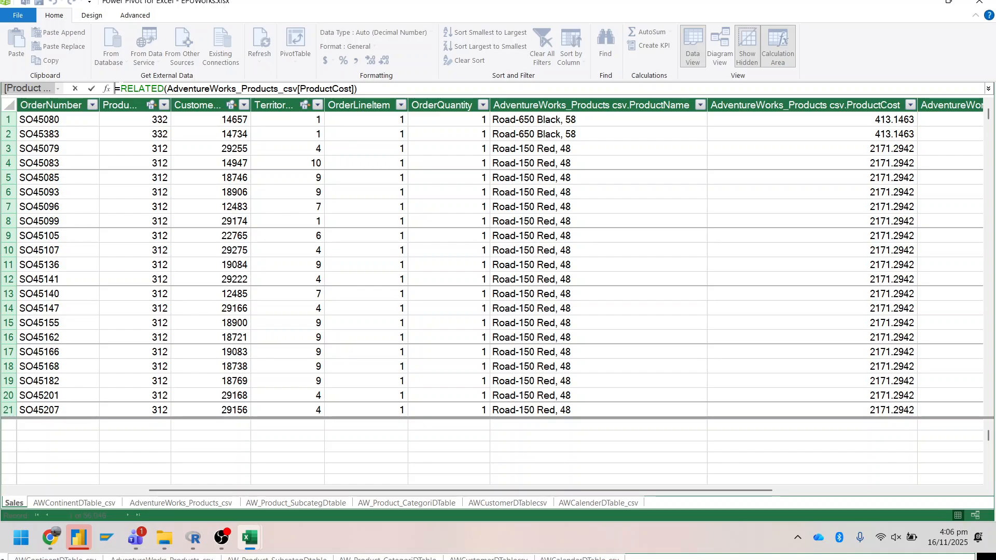
pyautogui.press('End')
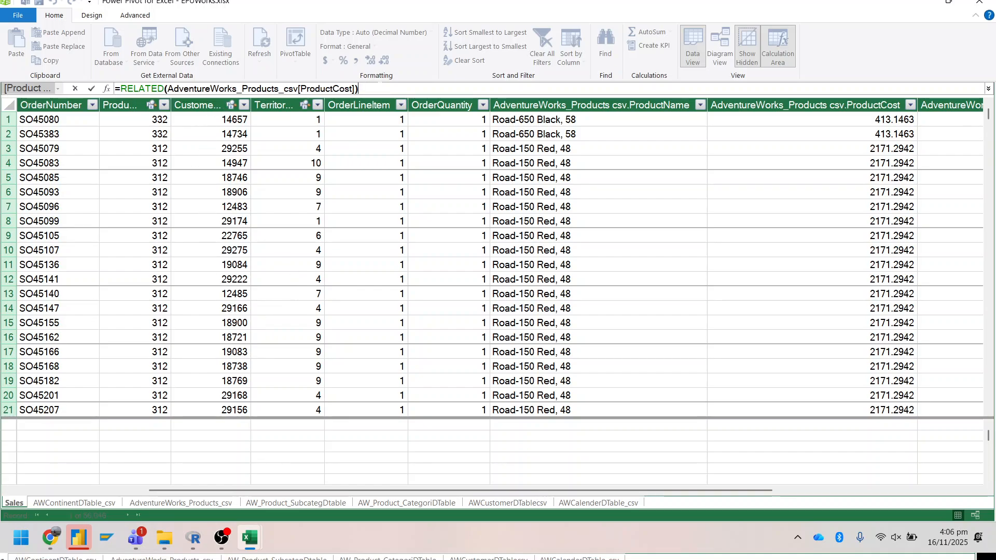
pyautogui.press('Left')
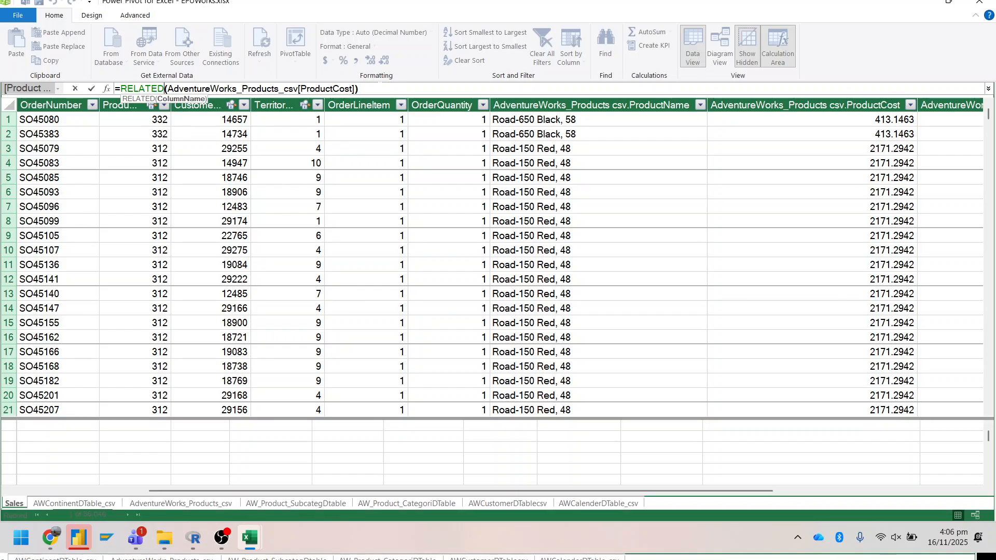
pyautogui.press('Home')
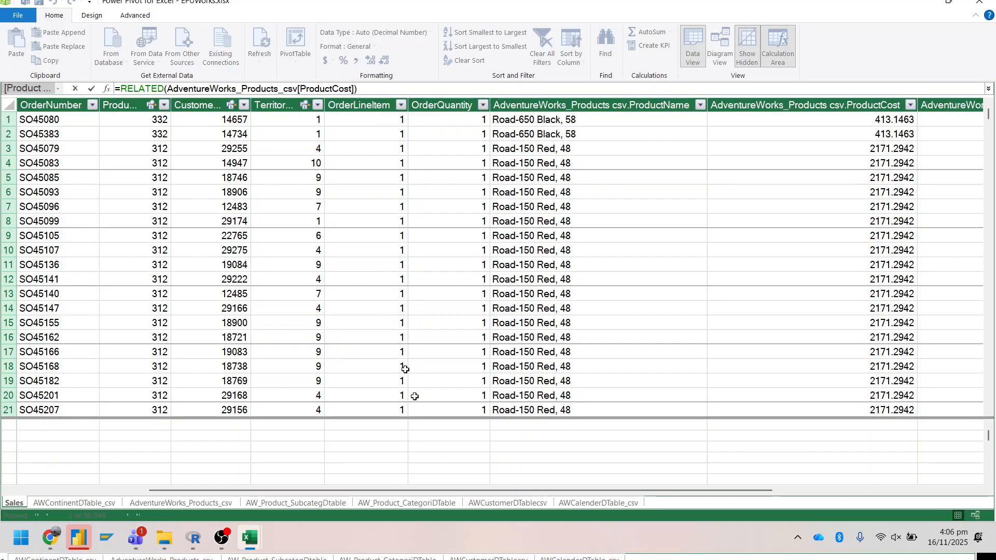
pyautogui.moveTo(405, 487); pyautogui.dragTo(166, 495)
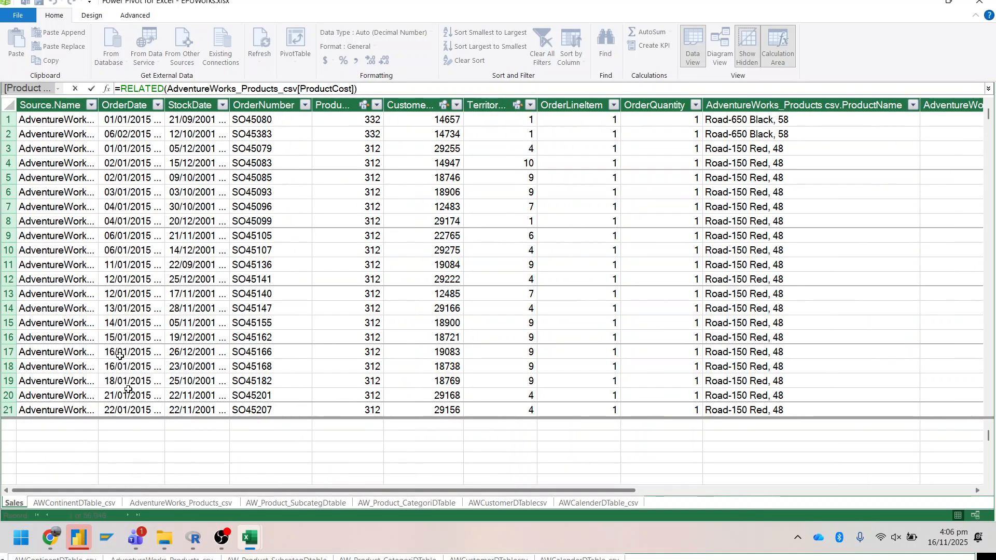
# - Clear the whole formula of the Product Price column in the Sales table
pyautogui.moveTo(387, 89); pyautogui.dragTo(115, 89)
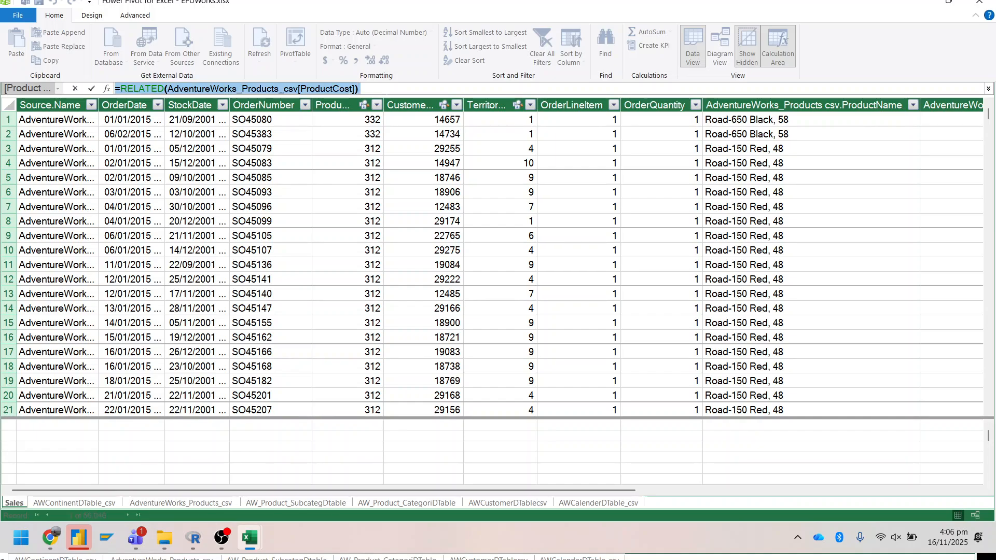
pyautogui.press('BackSpace')
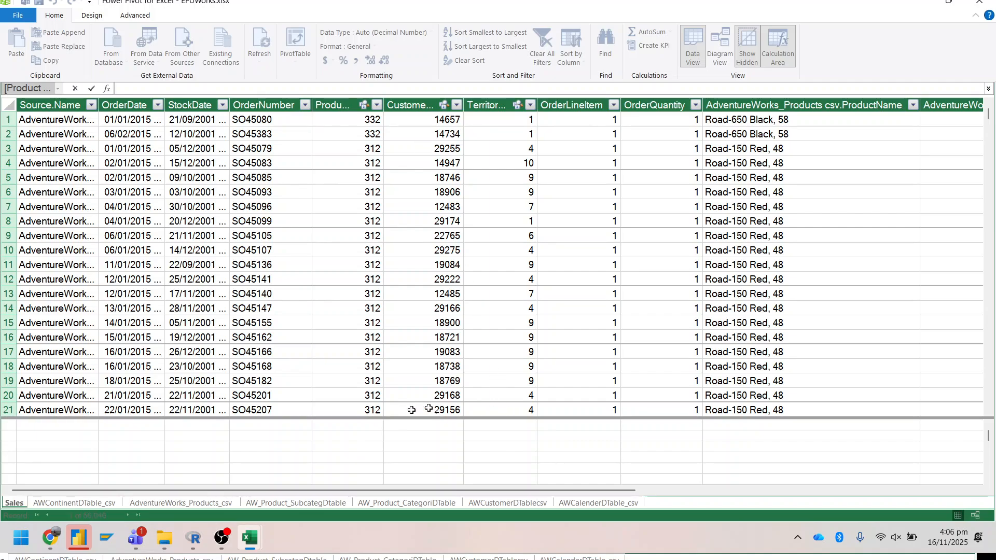
pyautogui.moveTo(476, 491); pyautogui.dragTo(968, 492)
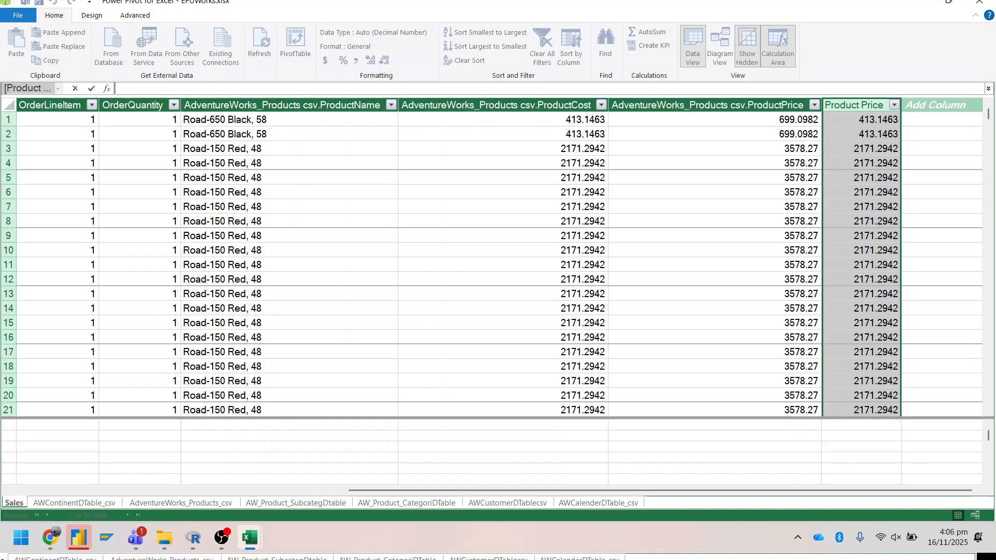
pyautogui.click(342, 434)
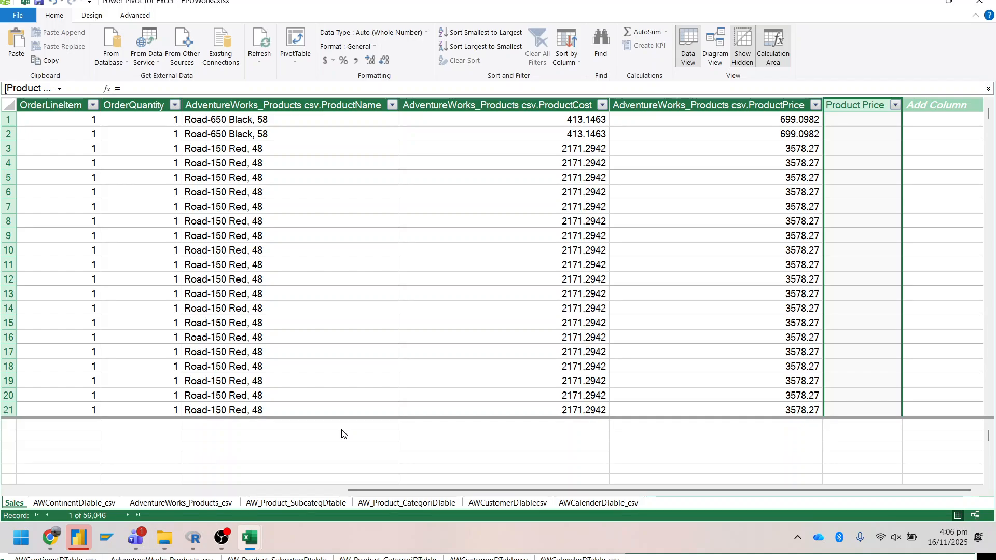
# - Start a new formula in the emptied Product Price column with the text Product Cost :=RELATED(
pyautogui.click(142, 89)
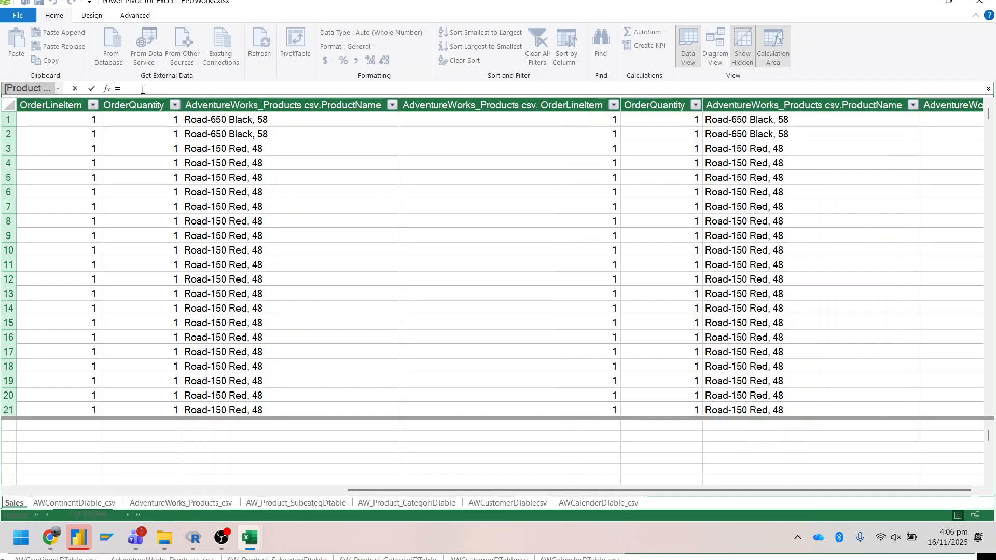
pyautogui.press('BackSpace')
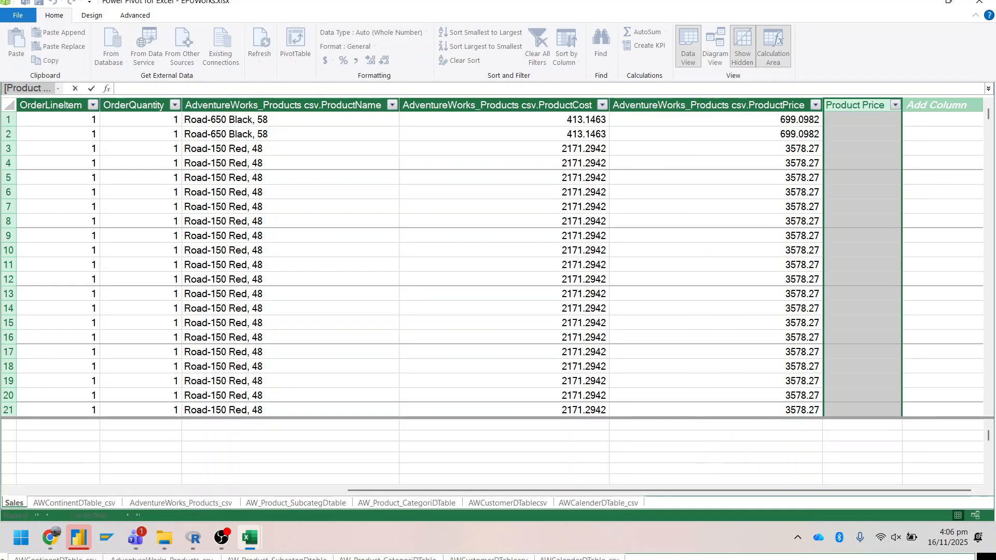
pyautogui.write('Pro')
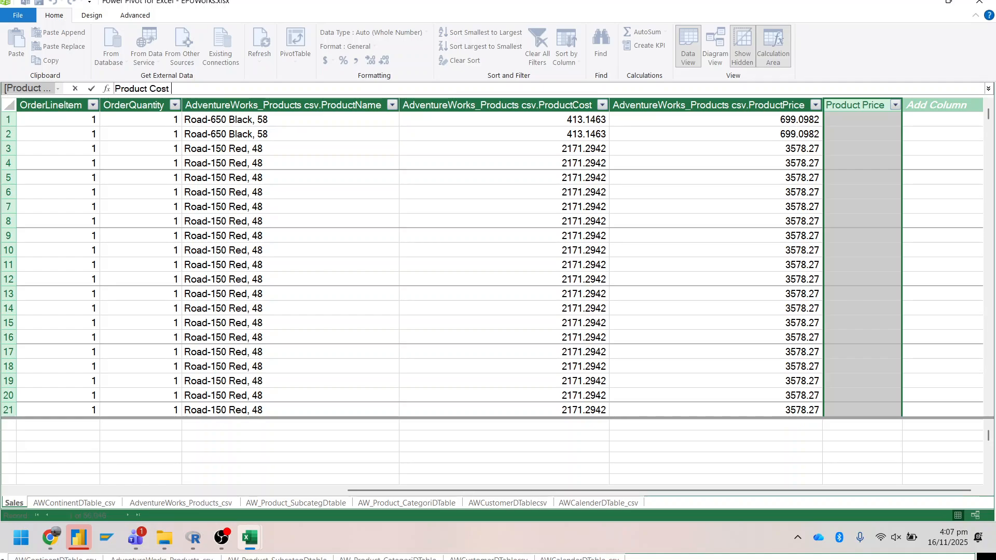
pyautogui.write('duct Cost :=r')
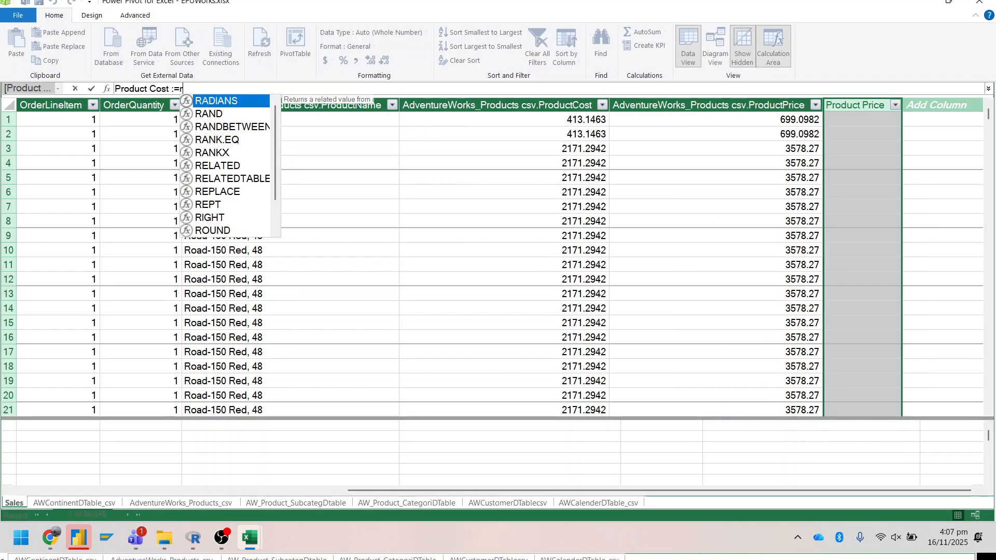
pyautogui.write('elated(')
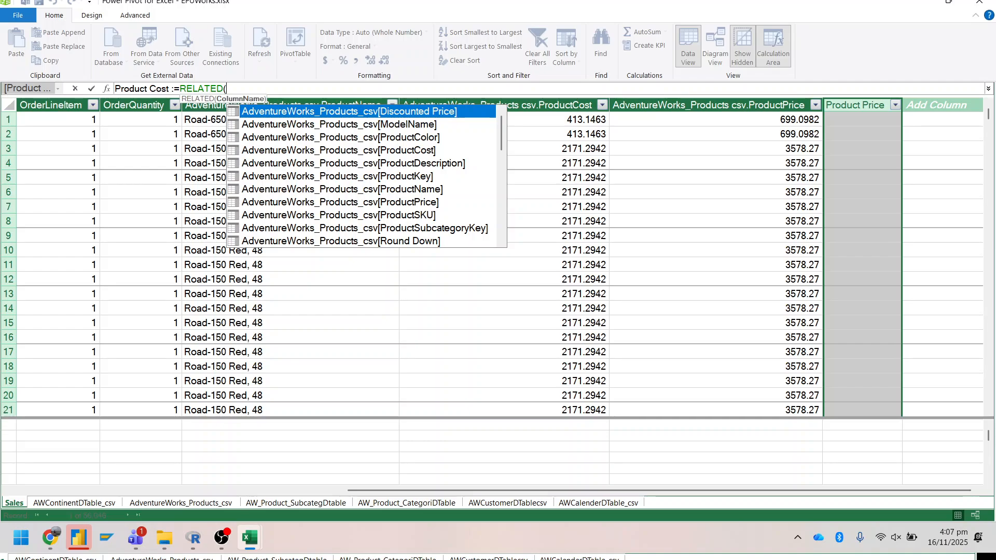
# - Look through the related-table columns offered as the RELATED argument, from the products table down to the product category table
pyautogui.press('Down')
pyautogui.press('Down')
pyautogui.press('Down')
pyautogui.press('Down')
pyautogui.press('Down')
pyautogui.press('Down')
pyautogui.press('Down')
pyautogui.press('Down')
pyautogui.press('Down')
pyautogui.press('Down')
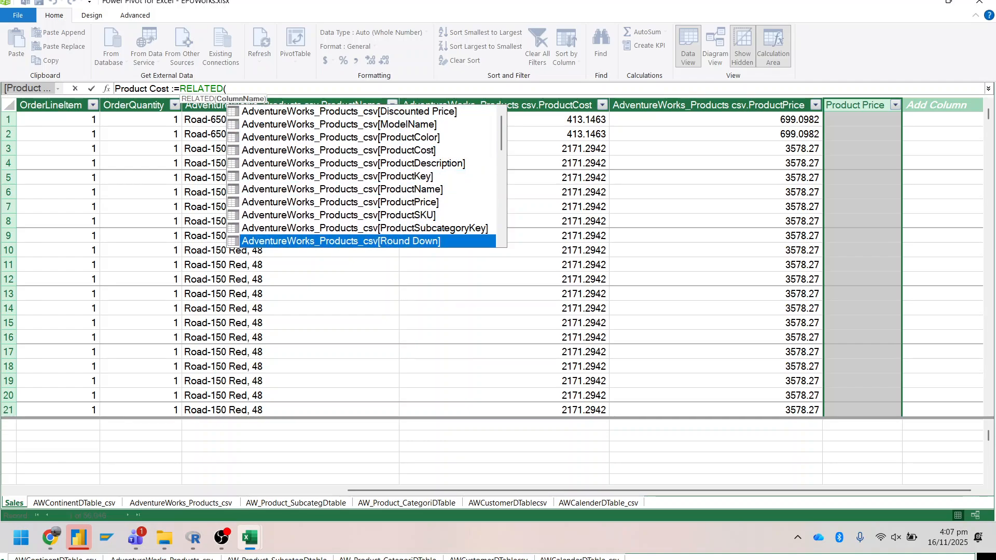
pyautogui.press('Down')
pyautogui.press('Down')
pyautogui.press('Down')
pyautogui.press('Down')
pyautogui.press('Down')
pyautogui.press('Down')
pyautogui.press('Down')
pyautogui.press('Down')
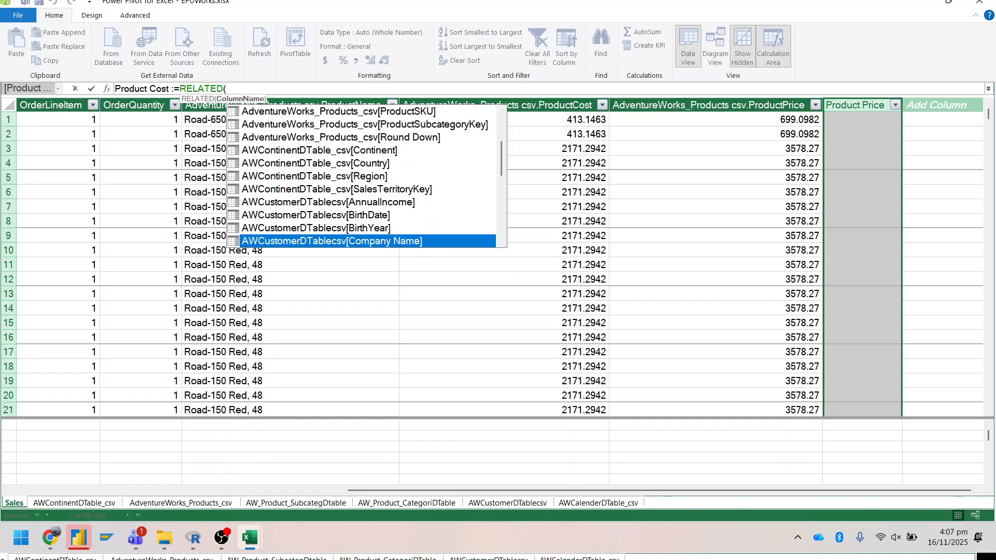
pyautogui.press('Down')
pyautogui.press('Down')
pyautogui.press('Down')
pyautogui.press('Down')
pyautogui.press('Down')
pyautogui.press('Down')
pyautogui.press('Down')
pyautogui.press('Down')
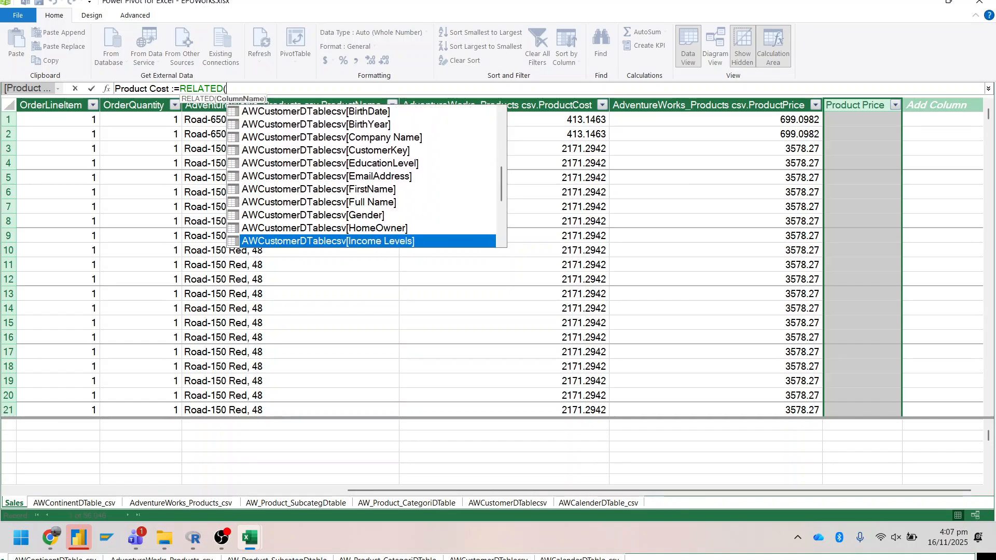
pyautogui.press('Down')
pyautogui.press('Down')
pyautogui.press('Down')
pyautogui.press('Down')
pyautogui.press('Down')
pyautogui.press('Down')
pyautogui.press('Down')
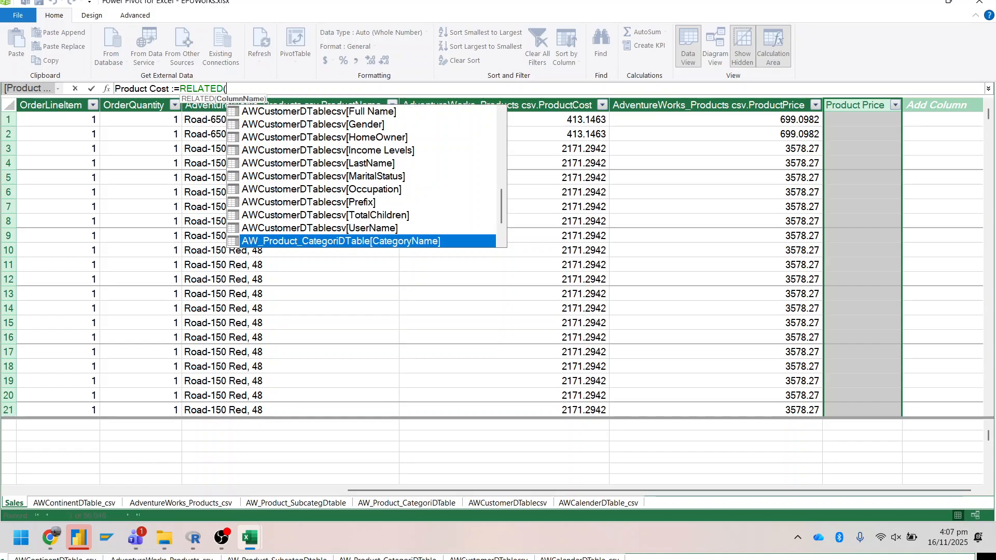
pyautogui.press('Down')
# - Complete the Product Cost formula as =RELATED(AdventureWorks_Products_csv[ProductCost]) and commit it
pyautogui.press('Up')
pyautogui.press('Up')
pyautogui.press('Up')
pyautogui.press('Up')
pyautogui.press('Up')
pyautogui.press('Up')
pyautogui.press('Up')
pyautogui.press('Up')
pyautogui.press('Up')
pyautogui.press('Up')
pyautogui.press('Up')
pyautogui.press('Up')
pyautogui.press('Up')
pyautogui.press('Up')
pyautogui.press('Up')
pyautogui.press('Up')
pyautogui.press('Up')
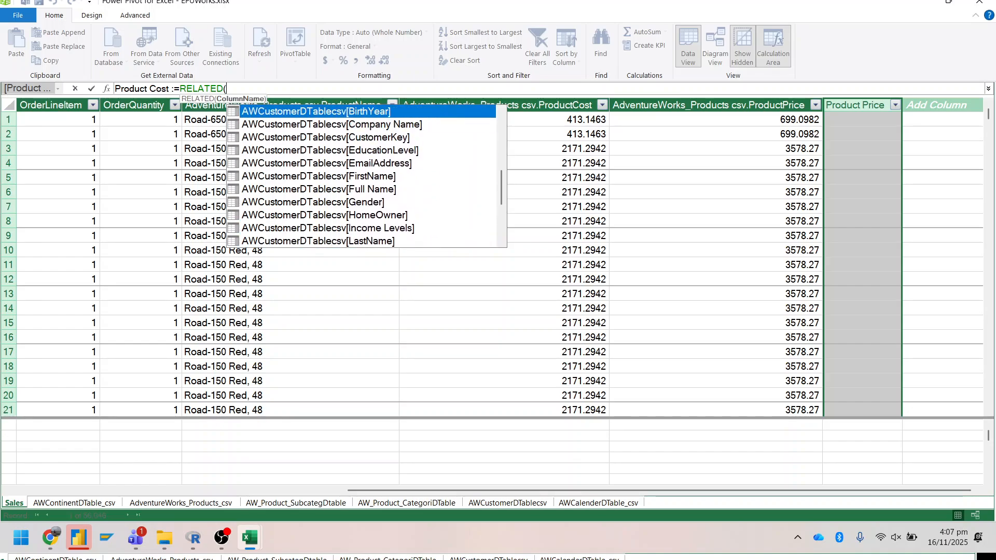
pyautogui.press('Up')
pyautogui.press('Up')
pyautogui.press('Up')
pyautogui.press('Up')
pyautogui.press('Up')
pyautogui.press('Up')
pyautogui.press('Up')
pyautogui.press('Up')
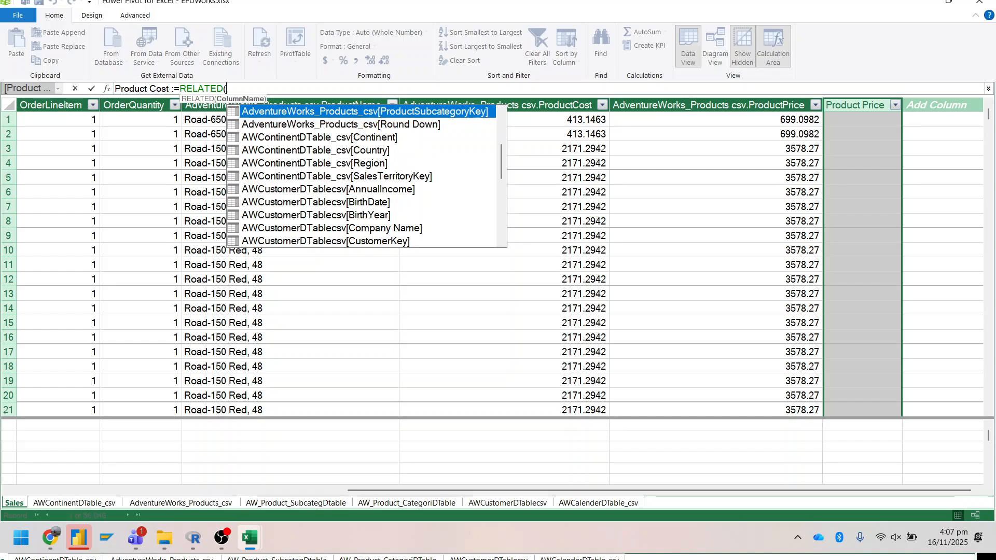
pyautogui.press('Up')
pyautogui.press('Up')
pyautogui.press('Up')
pyautogui.press('Up')
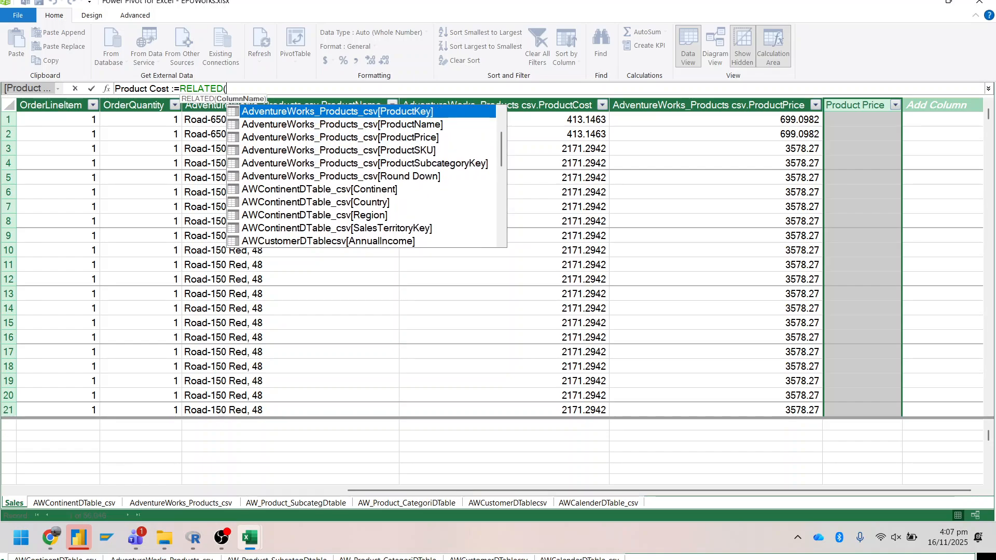
pyautogui.press('Up')
pyautogui.press('Up')
pyautogui.press('Up')
pyautogui.press('Down')
pyautogui.press('Tab')
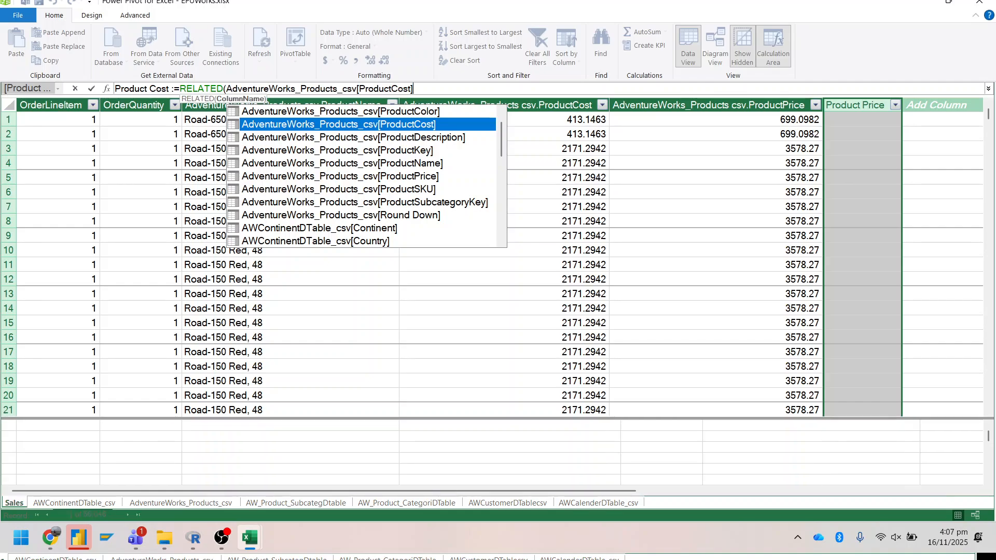
pyautogui.write(')')
pyautogui.press('Return')
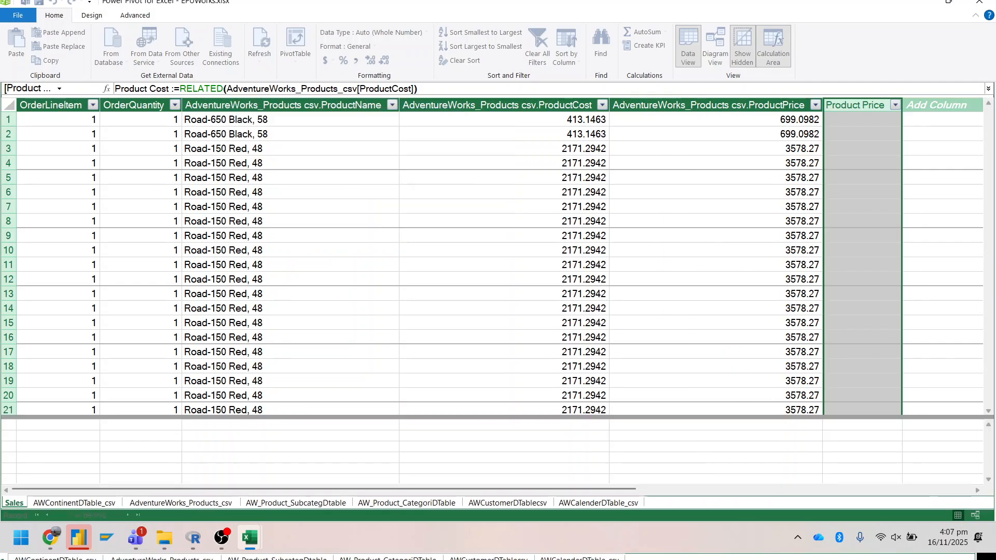
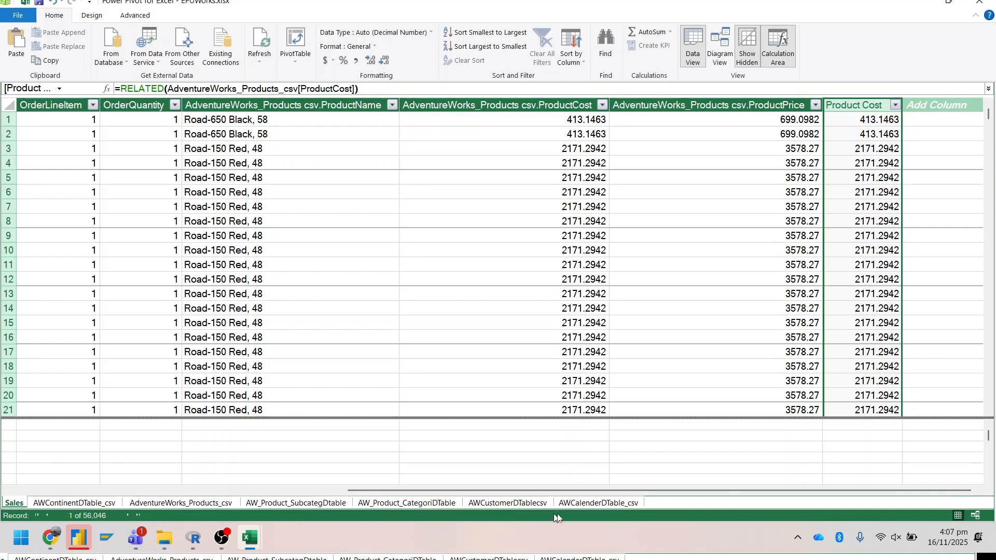
# - In the AWCustomerDTablecsv table, start a new calculated column formula with the text Customer Age :=
pyautogui.click(490, 502)
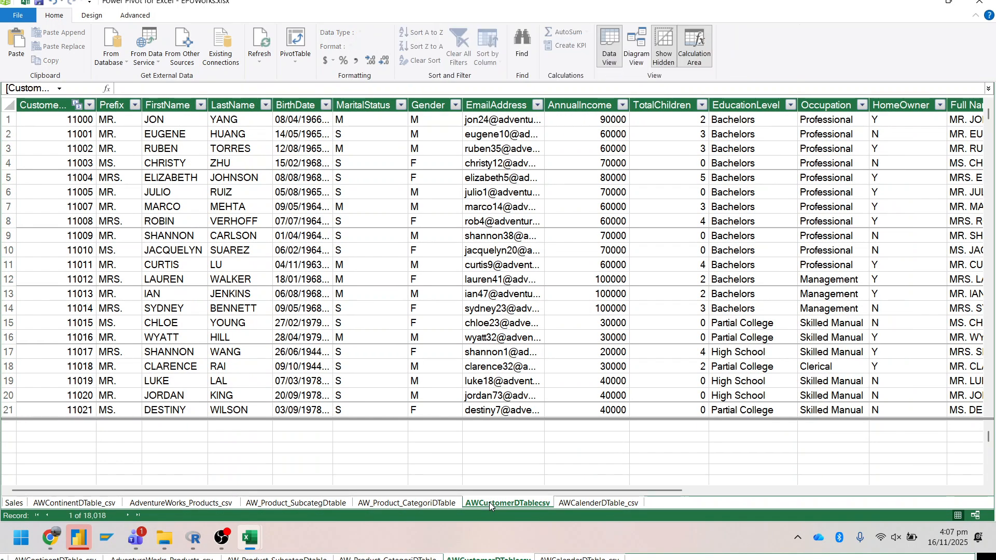
pyautogui.moveTo(519, 493)
pyautogui.mouseDown()
pyautogui.moveTo(899, 496)
pyautogui.moveTo(500, 492)
pyautogui.mouseUp()
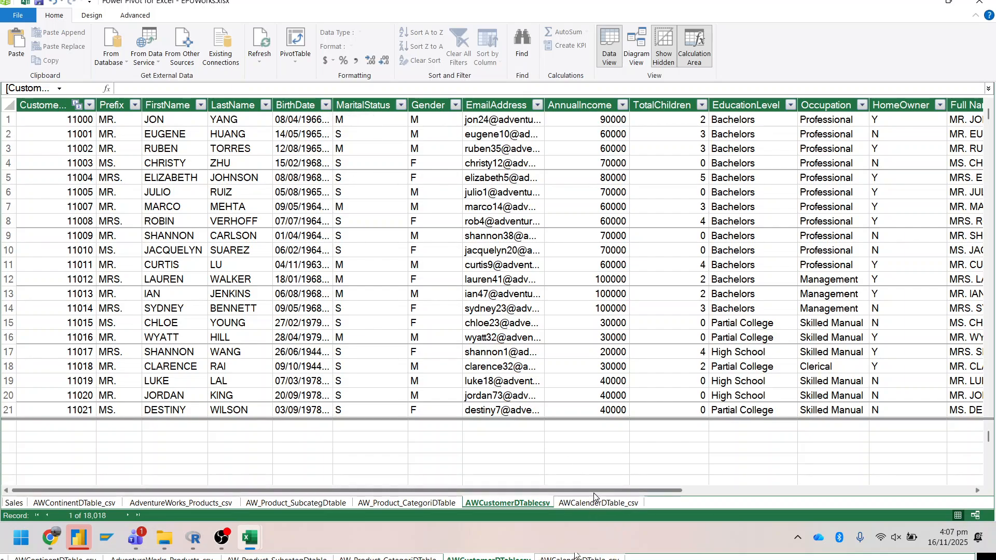
pyautogui.moveTo(599, 494); pyautogui.dragTo(942, 503)
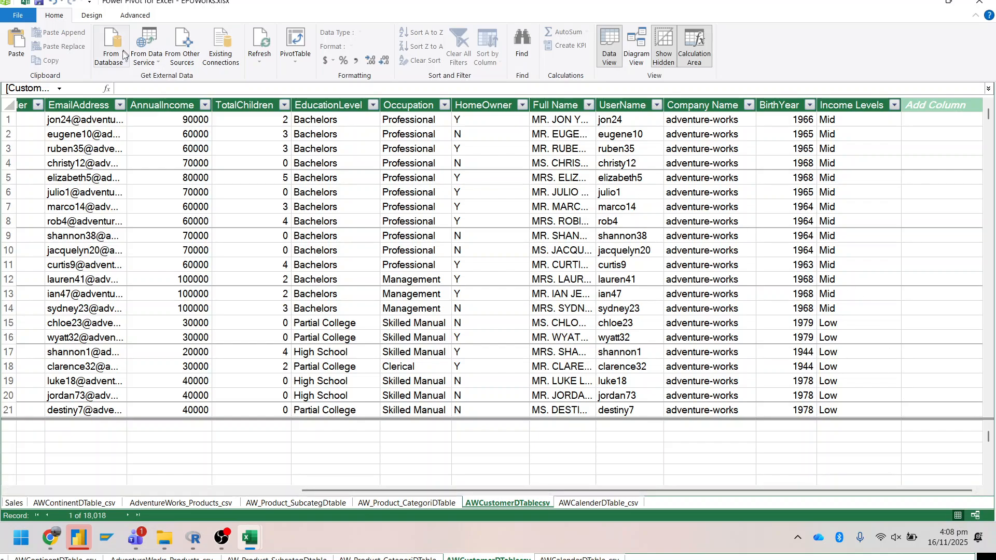
pyautogui.click(136, 88)
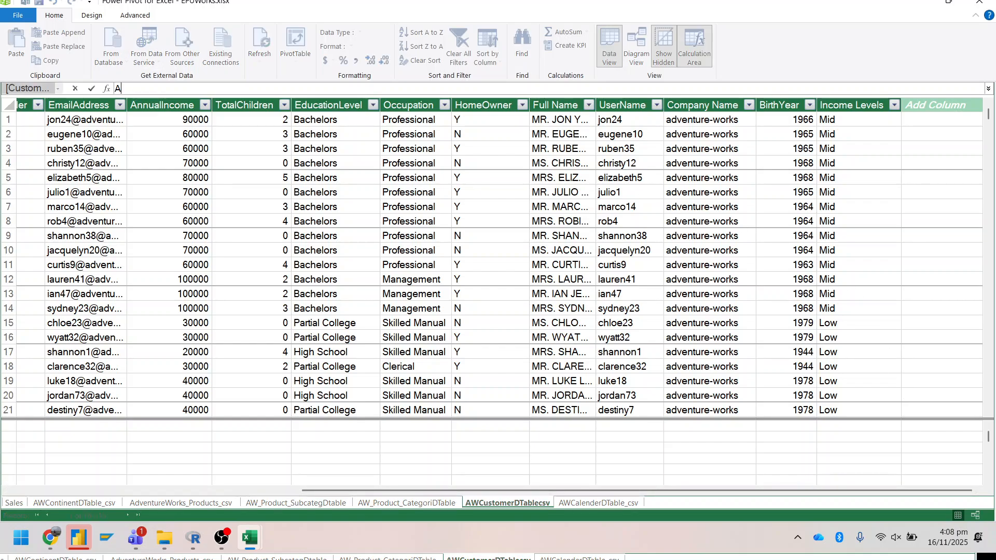
pyautogui.write('cust')
pyautogui.press('BackSpace')
pyautogui.press('BackSpace')
pyautogui.press('BackSpace')
pyautogui.press('BackSpace')
pyautogui.write('Customer Age')
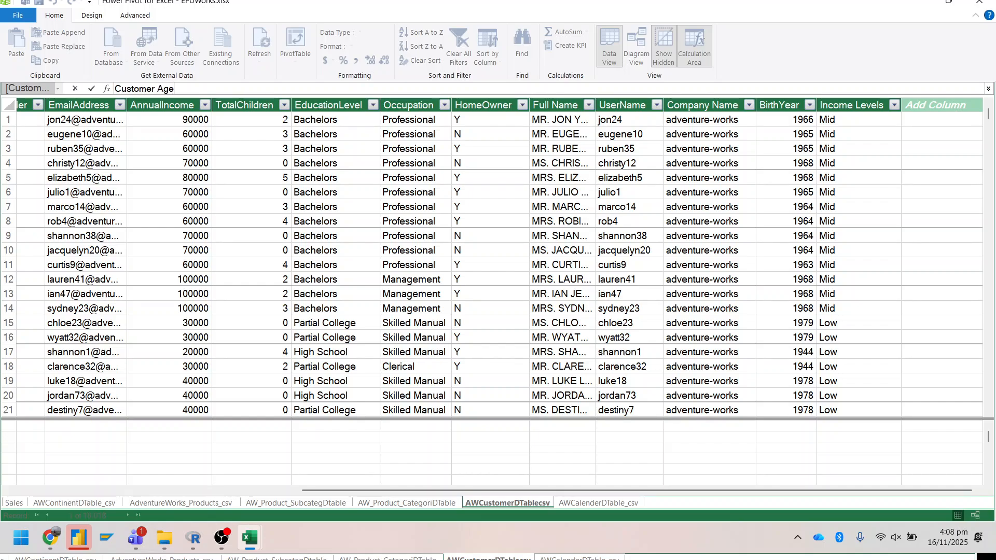
pyautogui.write(' :=')
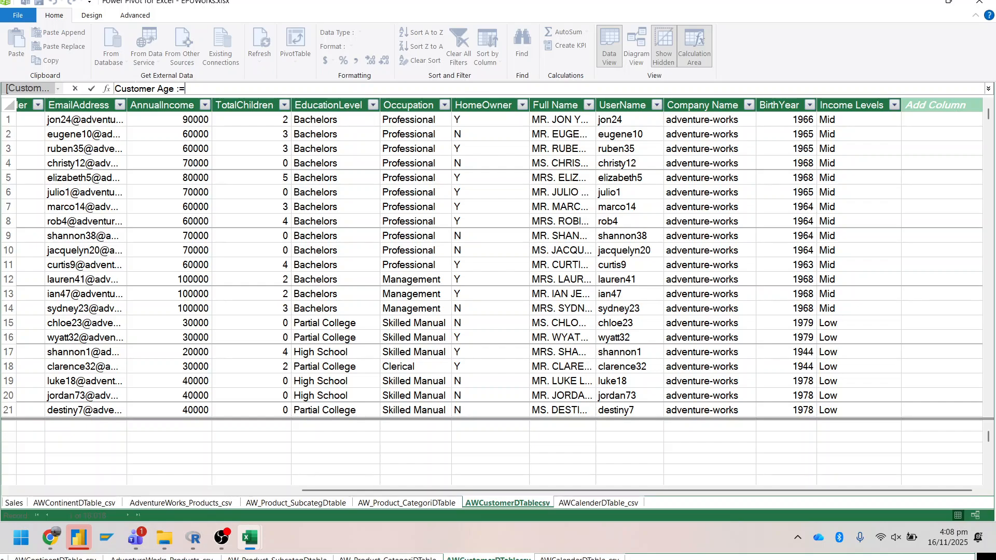
# - Add the DATEDIFF function to the Customer Age formula with AWCustomerDTablecsv[BirthDate] as its first date
pyautogui.write('date')
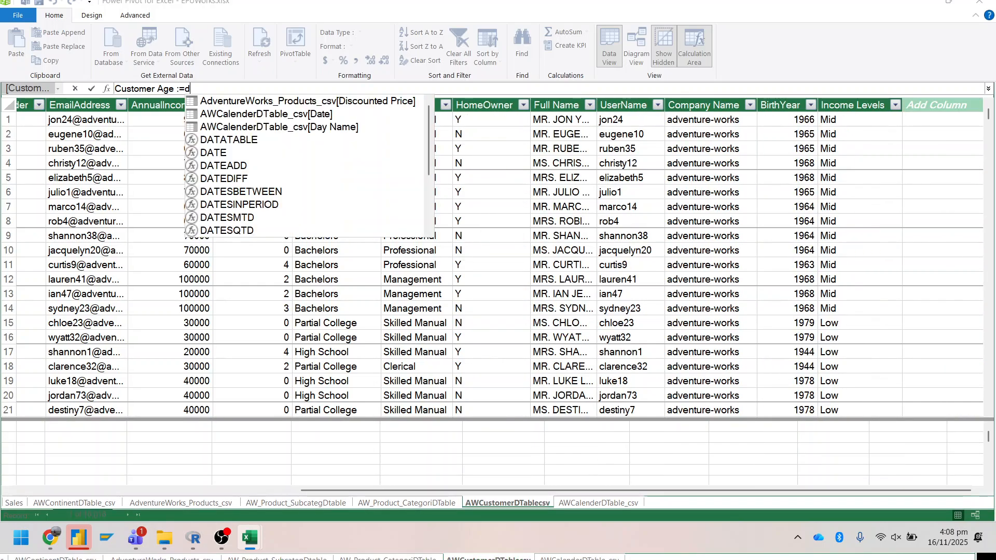
pyautogui.press('Down')
pyautogui.press('Down')
pyautogui.press('Down')
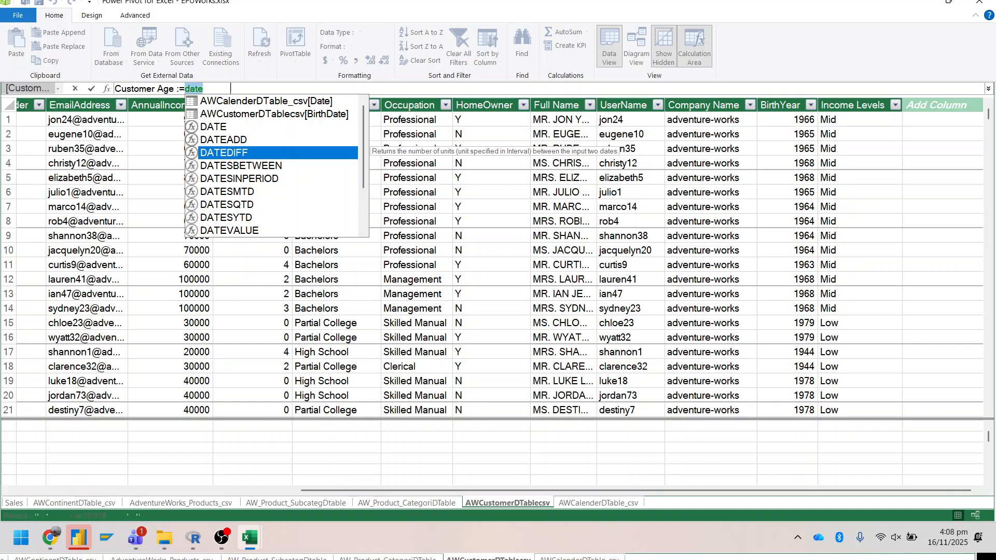
pyautogui.press('Tab')
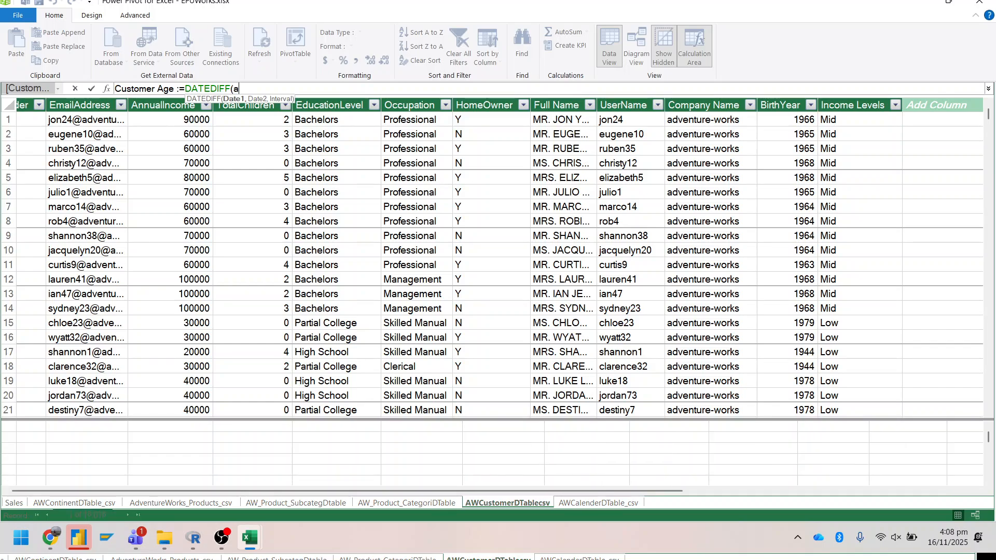
pyautogui.write('awcu')
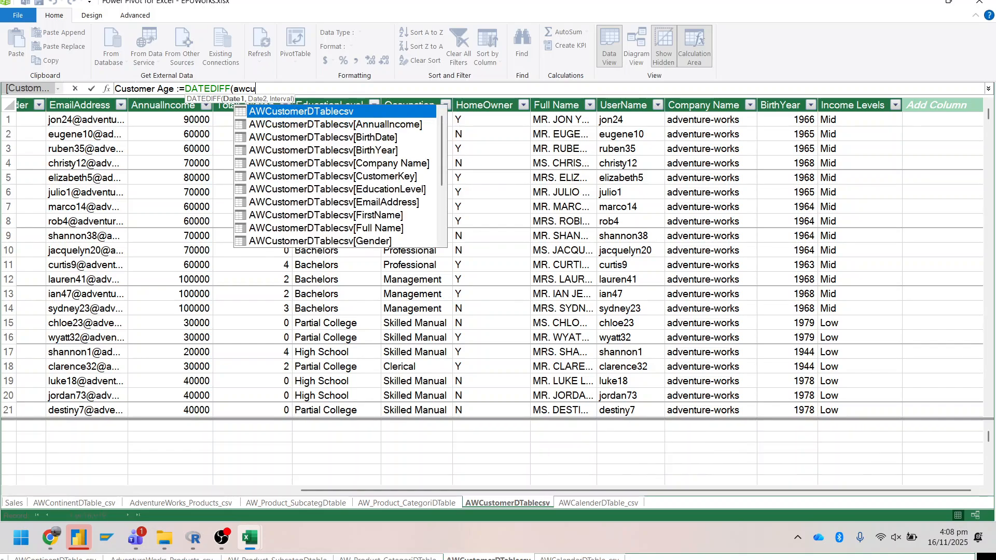
pyautogui.press('Down')
pyautogui.press('Down')
pyautogui.press('Down')
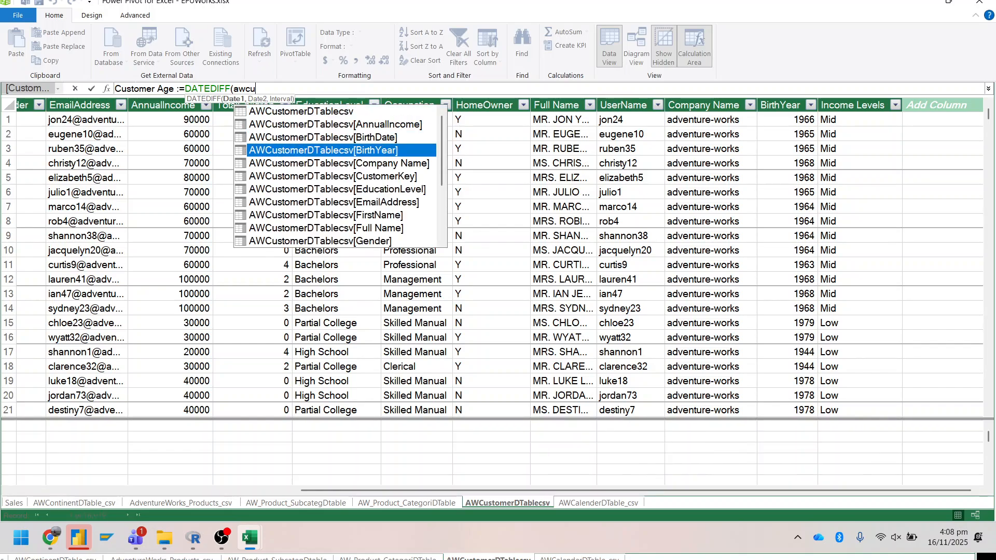
pyautogui.press('Up')
pyautogui.press('Tab')
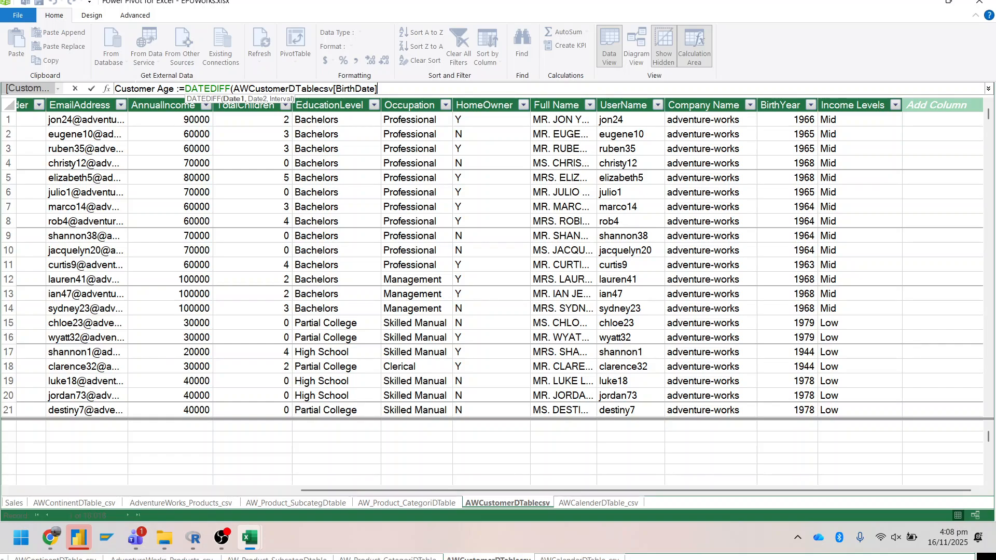
# - Enter TODAY() as the second date of the DATEDIFF function and close the function's parenthesis
pyautogui.write(',')
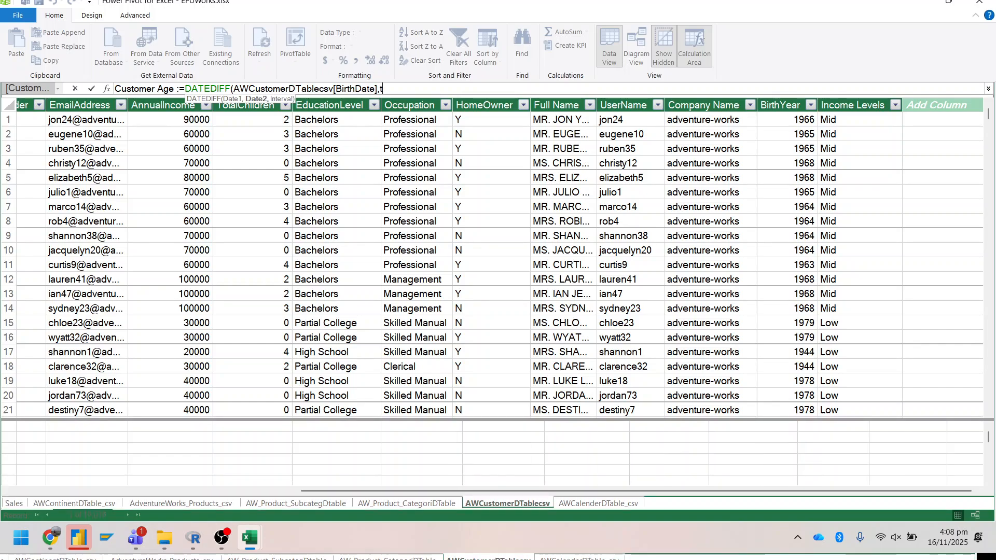
pyautogui.write('tof')
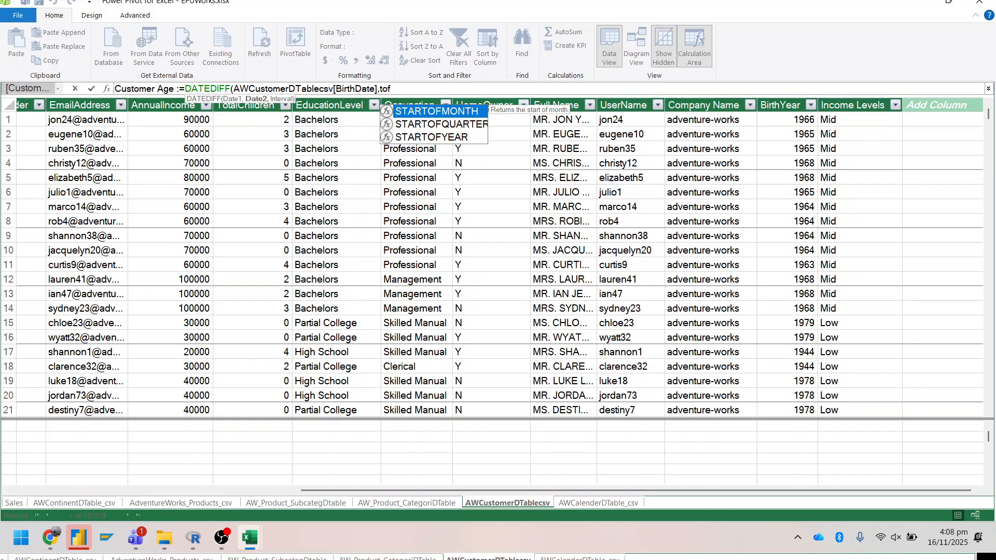
pyautogui.press('BackSpace')
pyautogui.press('BackSpace')
pyautogui.press('BackSpace')
pyautogui.write('tod')
pyautogui.press('Tab')
pyautogui.write(')')
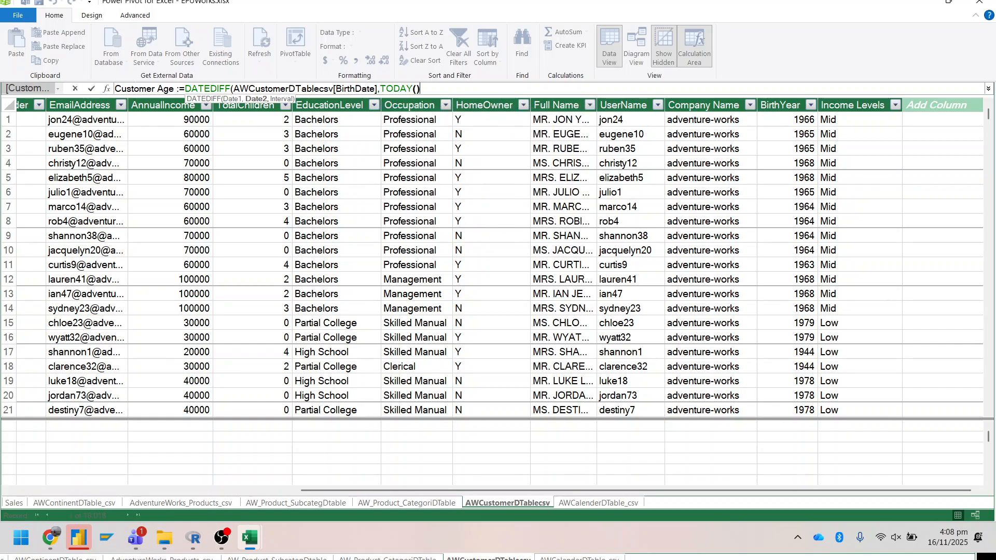
pyautogui.write(')')
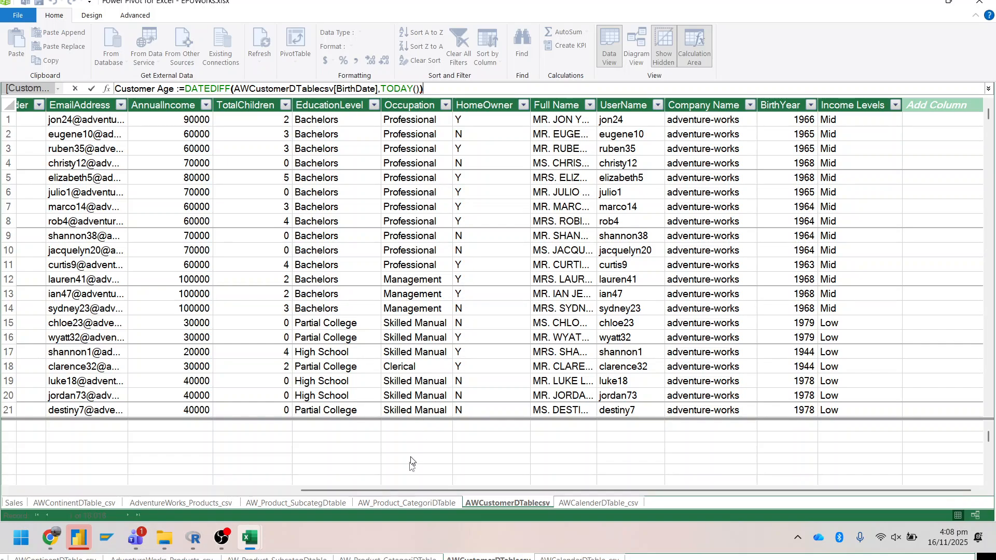
pyautogui.moveTo(409, 492); pyautogui.dragTo(495, 490)
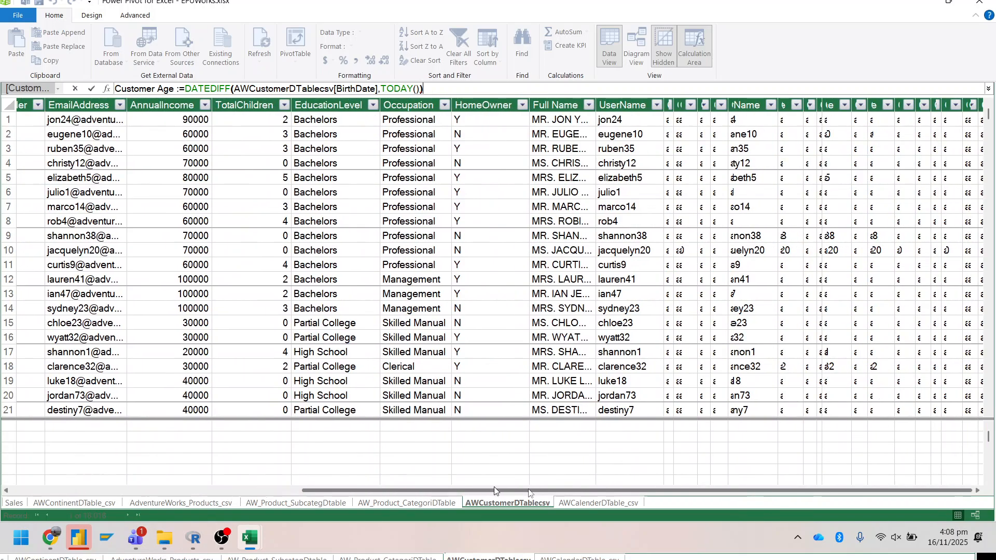
pyautogui.click(422, 87)
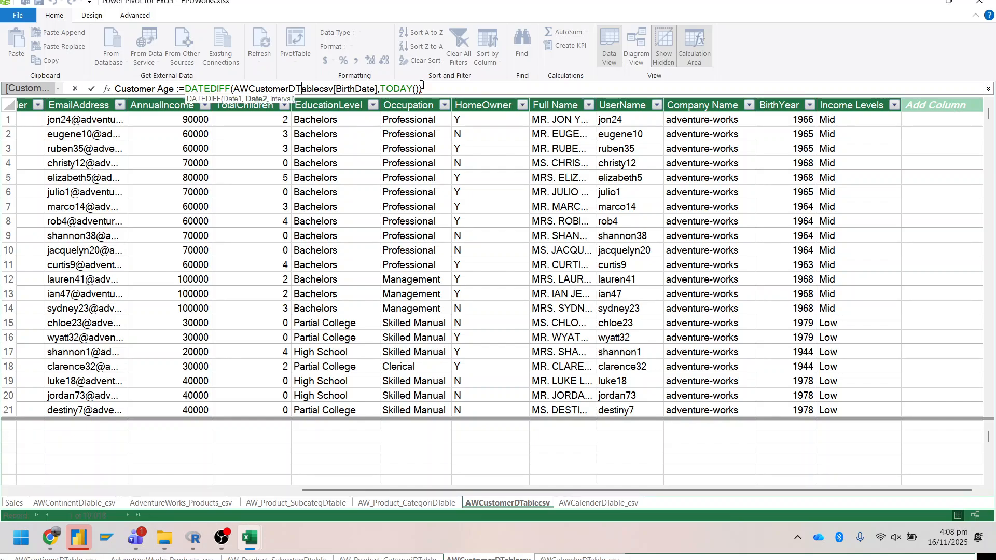
pyautogui.click(423, 88)
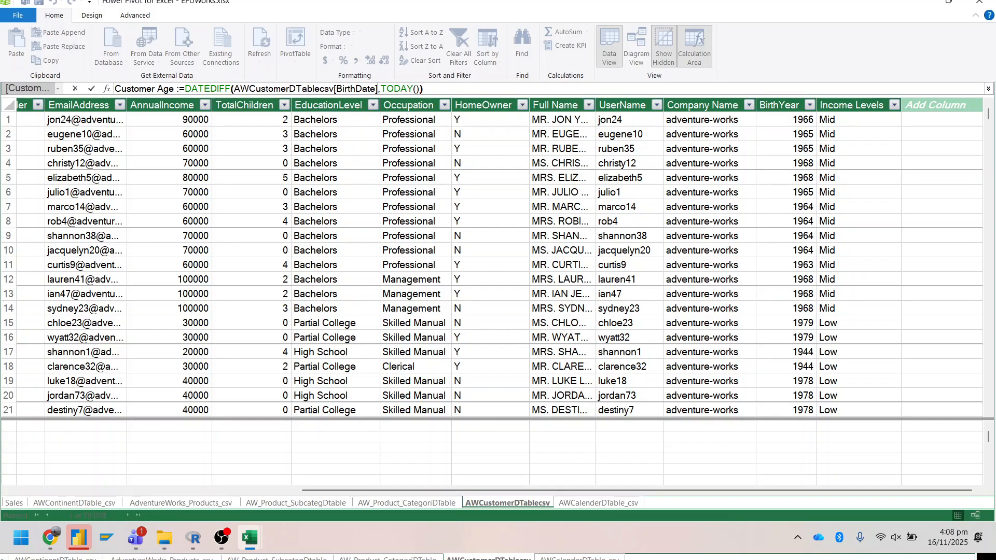
pyautogui.click(378, 89)
pyautogui.write(')')
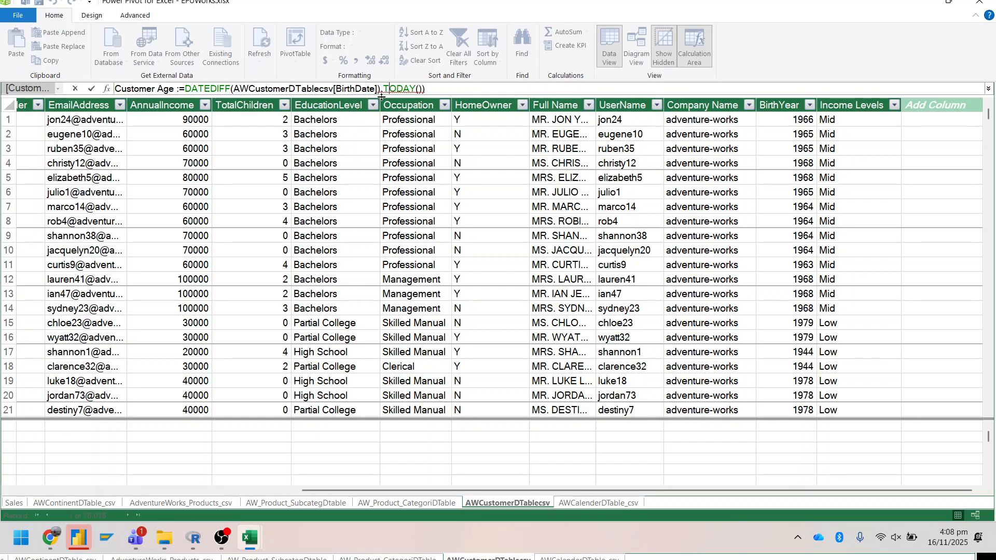
pyautogui.press('Left')
pyautogui.press('Left')
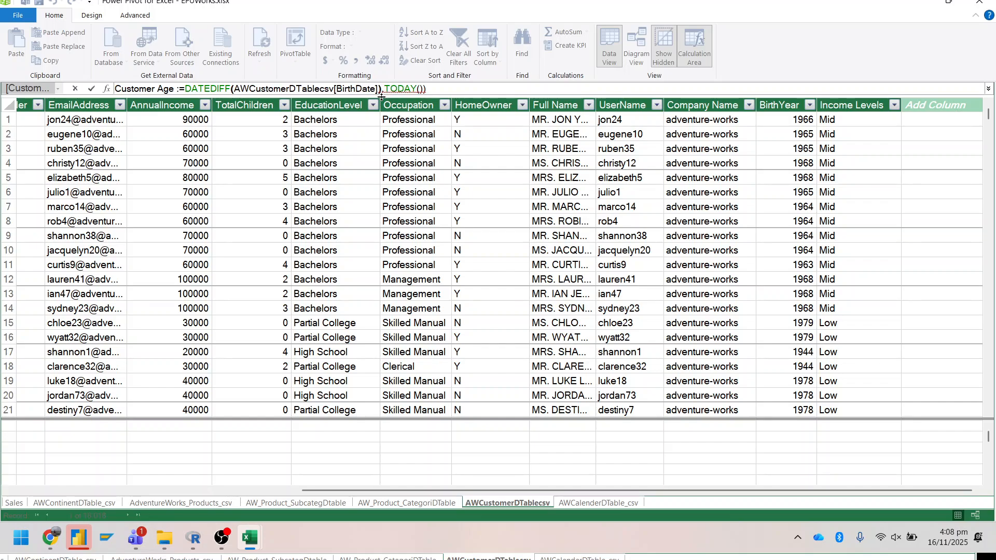
pyautogui.press('BackSpace')
# - Try to commit the Customer Age formula =DATEDIFF(AWCustomerDTablecsv[BirthDate],TODAY()) and select the AnnualIncome cell in row 4
pyautogui.press('Right')
pyautogui.press('Right')
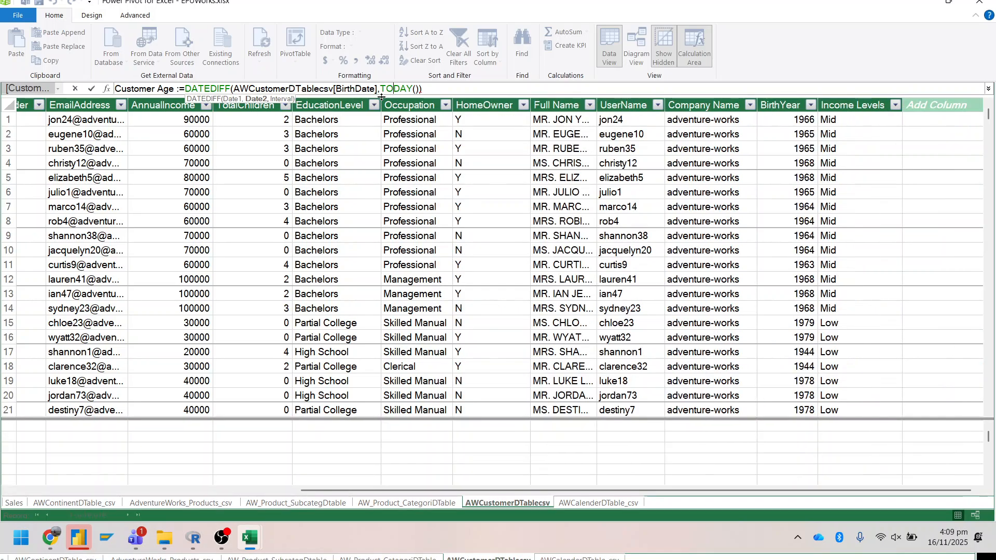
pyautogui.press('Right')
pyautogui.press('Right')
pyautogui.press('Right')
pyautogui.press('Right')
pyautogui.press('Right')
pyautogui.press('Right')
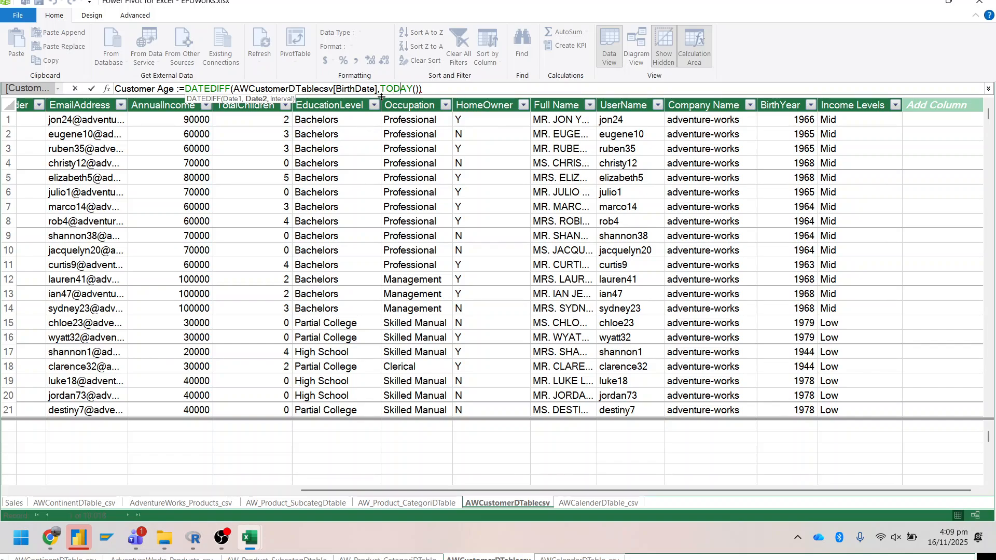
pyautogui.press('Right')
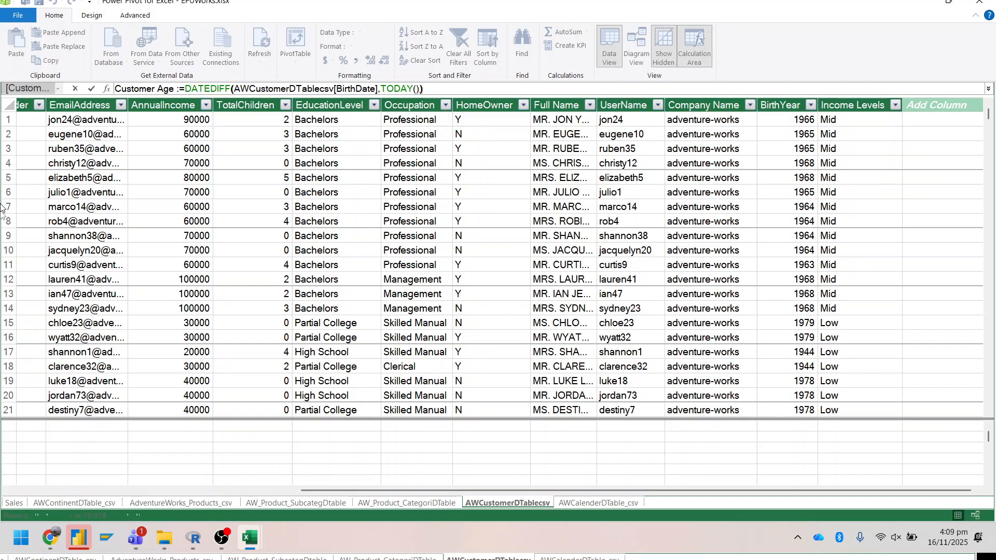
pyautogui.press('Return')
pyautogui.click(169, 158)
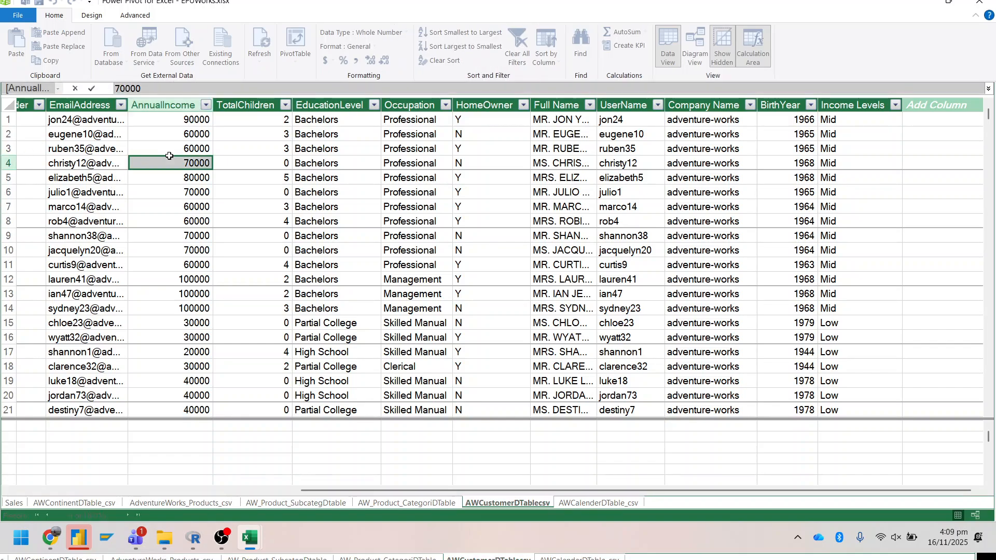
# - Start a formula with the text Customer Age := in a new column of the AWCustomerDTablecsv table
pyautogui.click(912, 105)
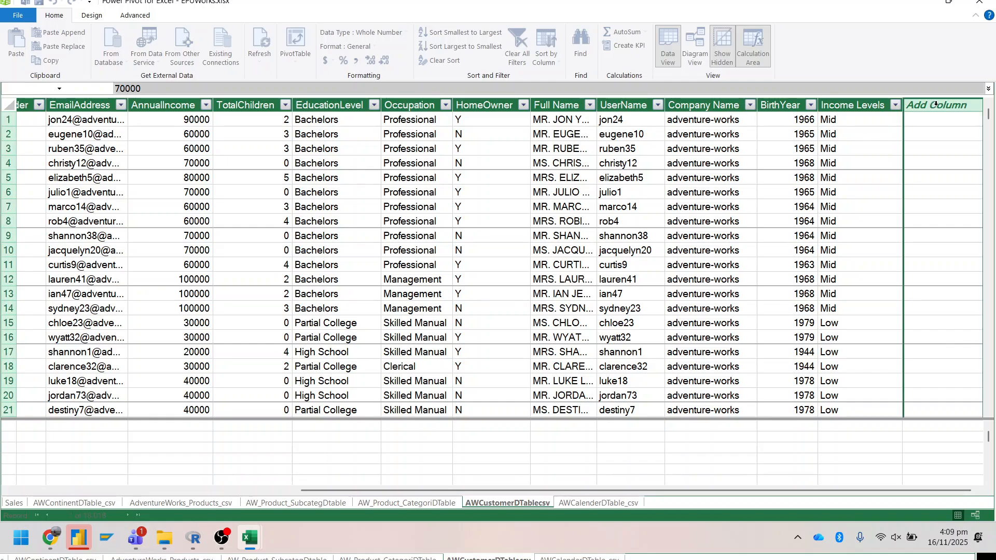
pyautogui.moveTo(634, 488); pyautogui.dragTo(900, 493)
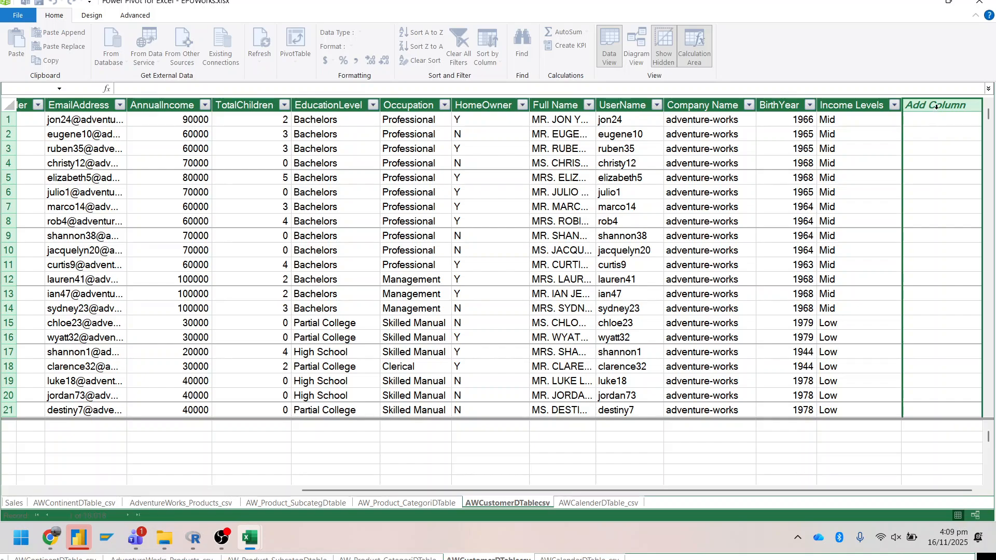
pyautogui.write('=')
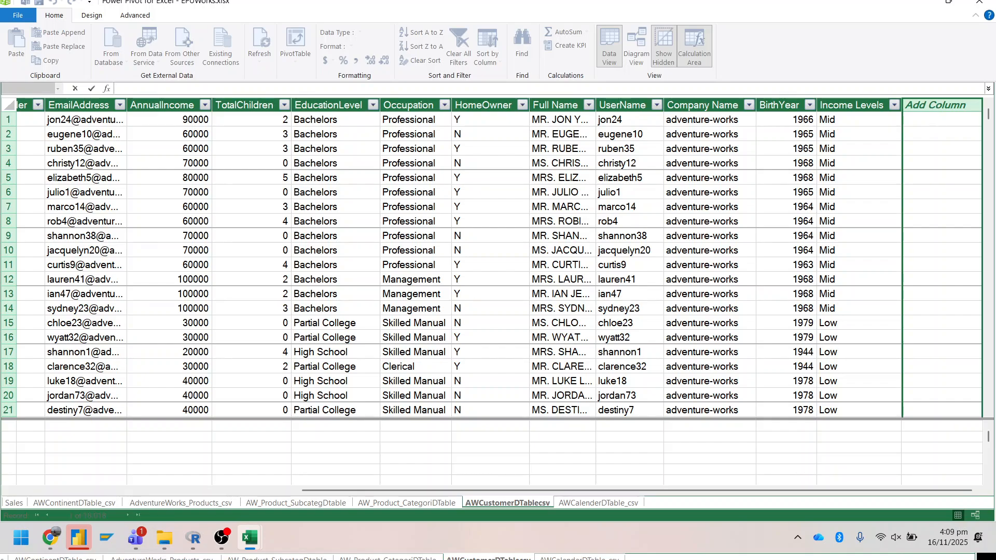
pyautogui.write('ustomer Age :=')
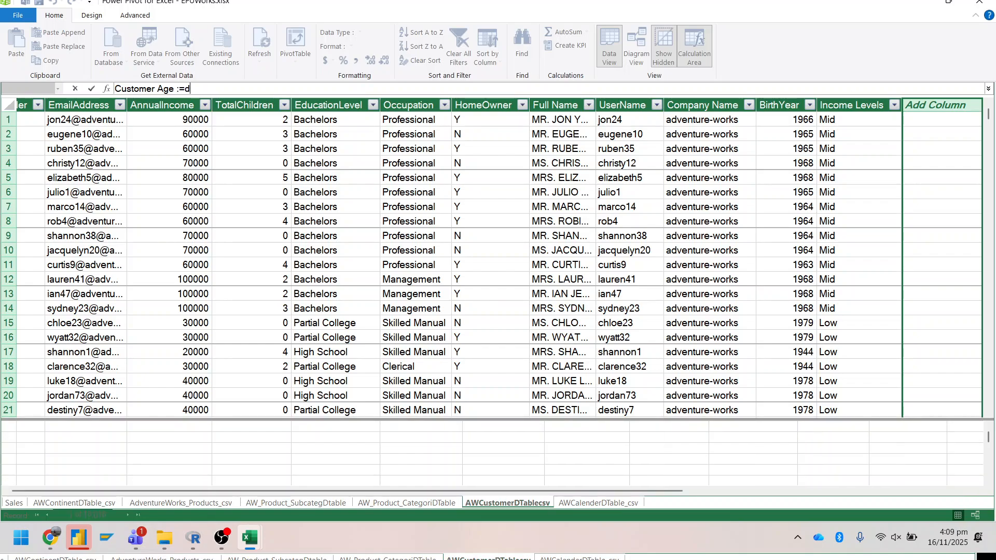
# - Insert the DATEDIFF function into the Customer Age formula with AWCustomerDTablecsv[BirthDate] as its first date
pyautogui.write('date')
pyautogui.press('Down')
pyautogui.press('Down')
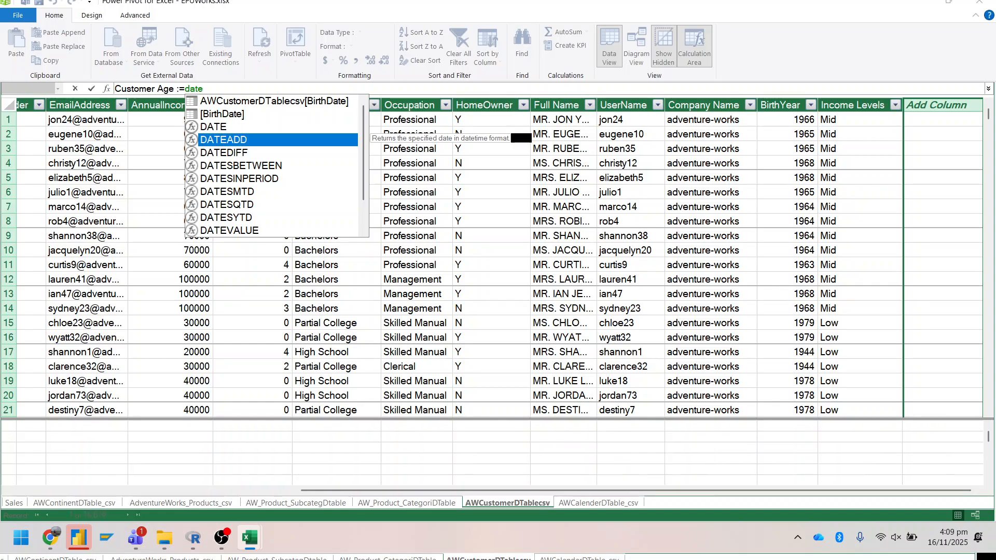
pyautogui.press('Tab')
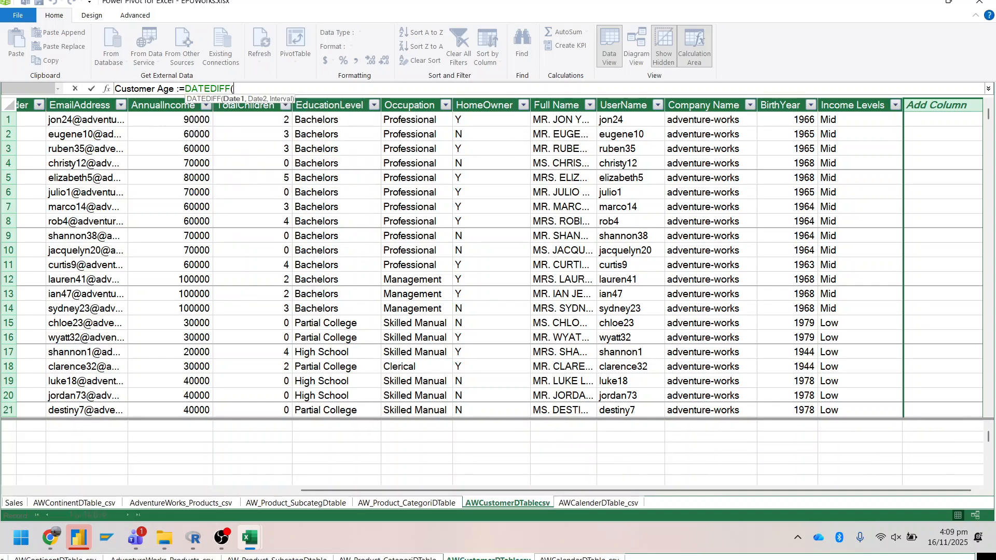
pyautogui.write('aw')
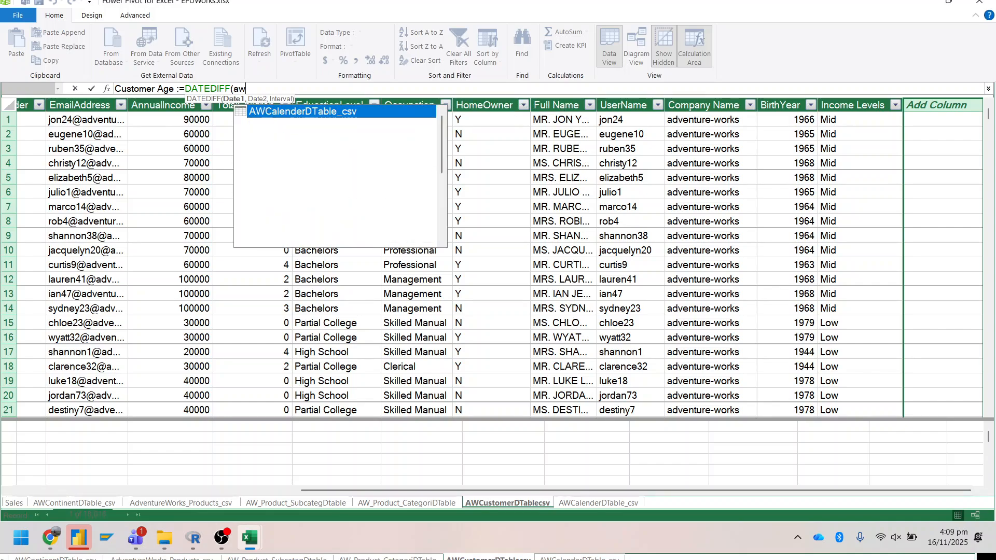
pyautogui.press('Down')
pyautogui.press('Down')
pyautogui.press('Down')
pyautogui.press('Down')
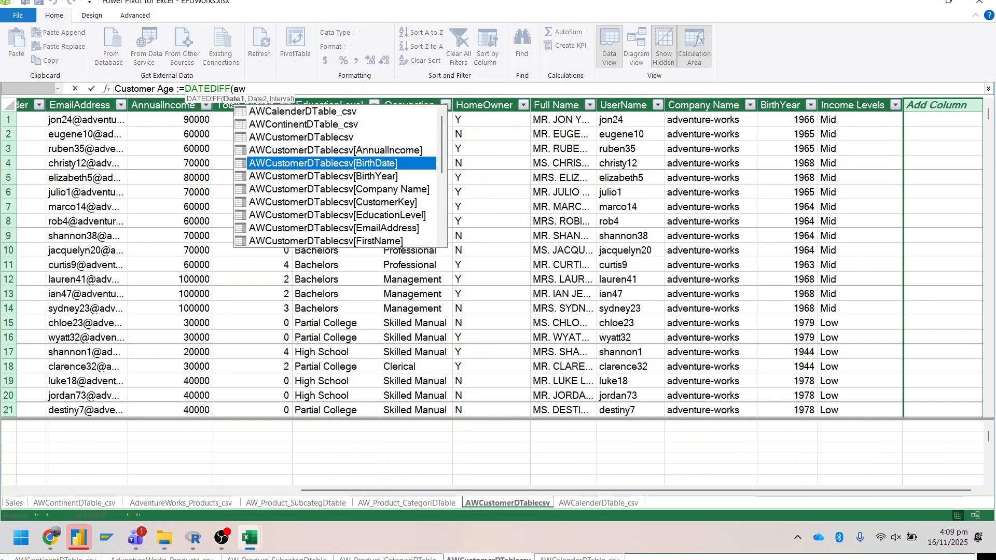
pyautogui.press('Tab')
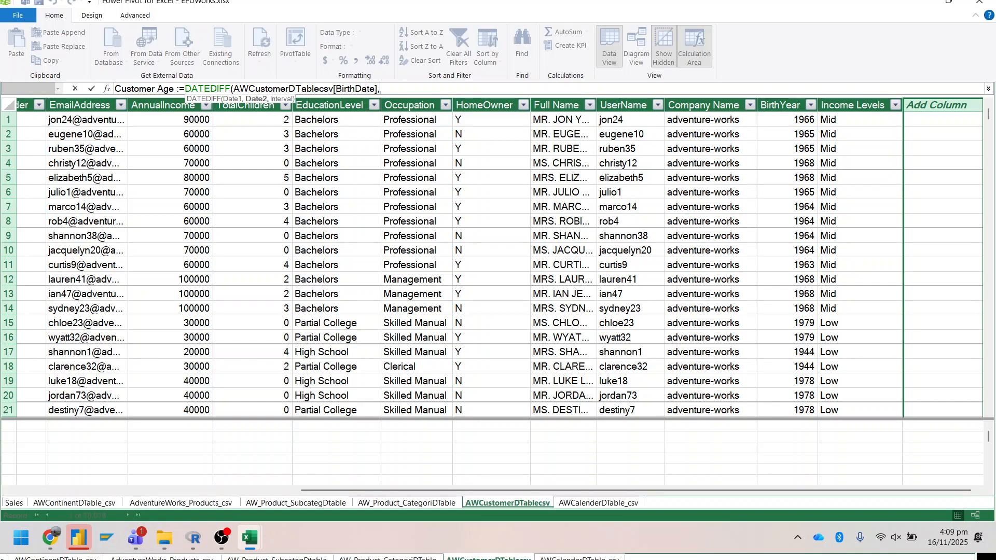
# - Begin the second date argument of the DATEDIFF function with the text to
pyautogui.write(',to')
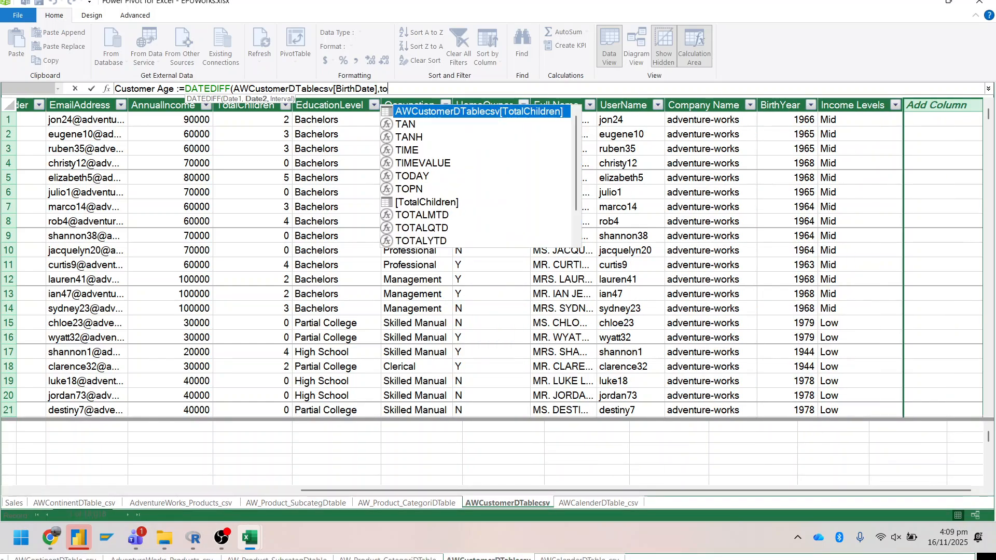
# - Complete the Customer Age formula with TODAY() as the second DATEDIFF date and commit it as a calculated column
pyautogui.write('da')
pyautogui.press('Tab')
pyautogui.write(')')
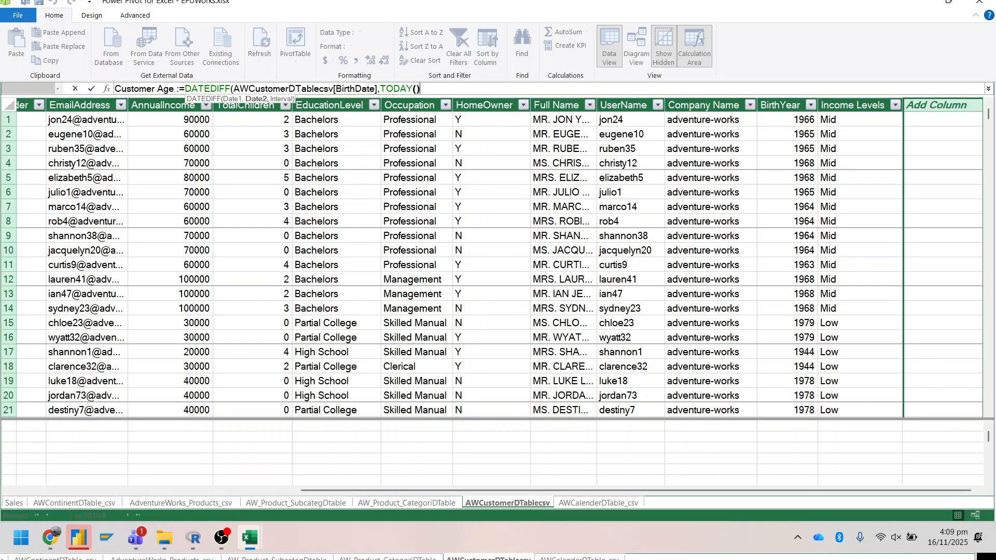
pyautogui.write(')')
pyautogui.press('Return')
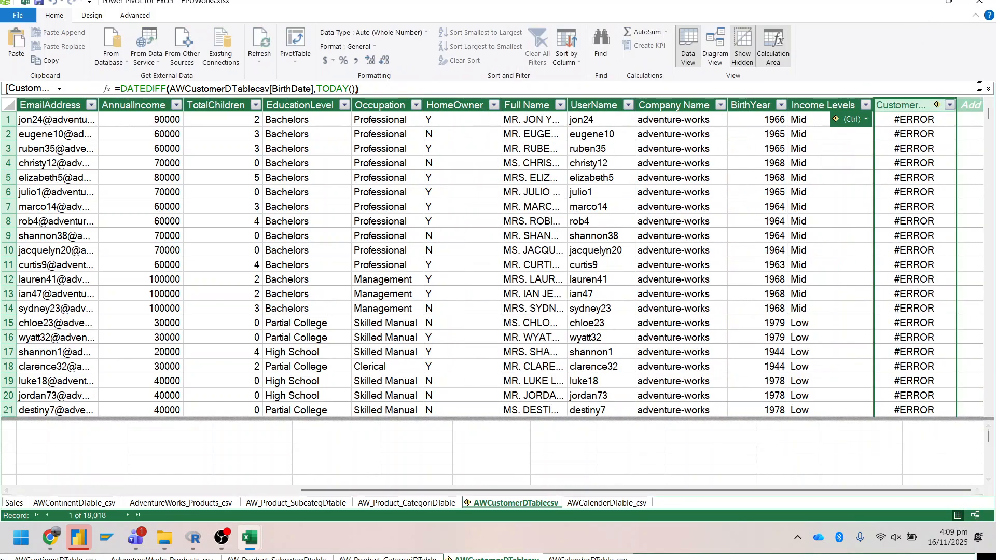
pyautogui.moveTo(736, 490); pyautogui.dragTo(459, 505)
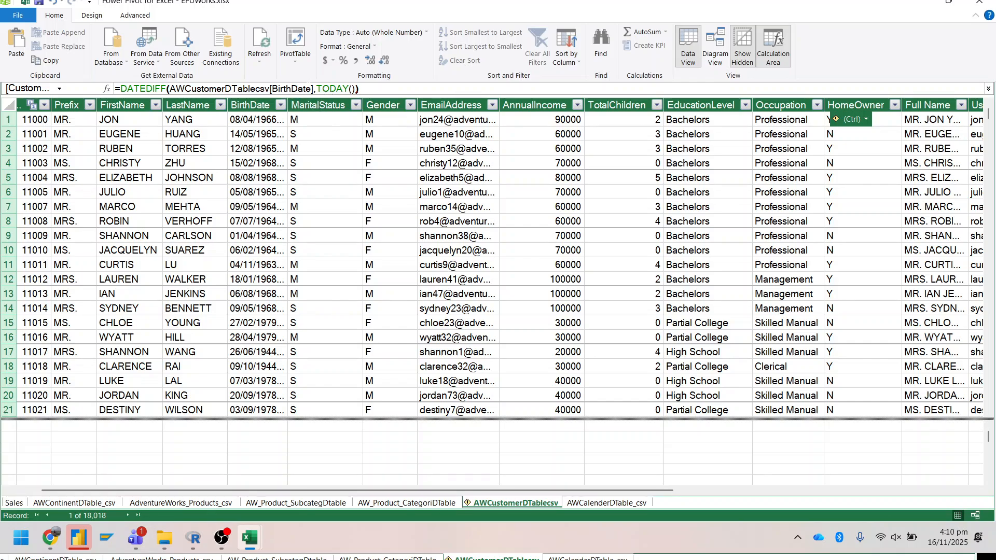
pyautogui.click(314, 89)
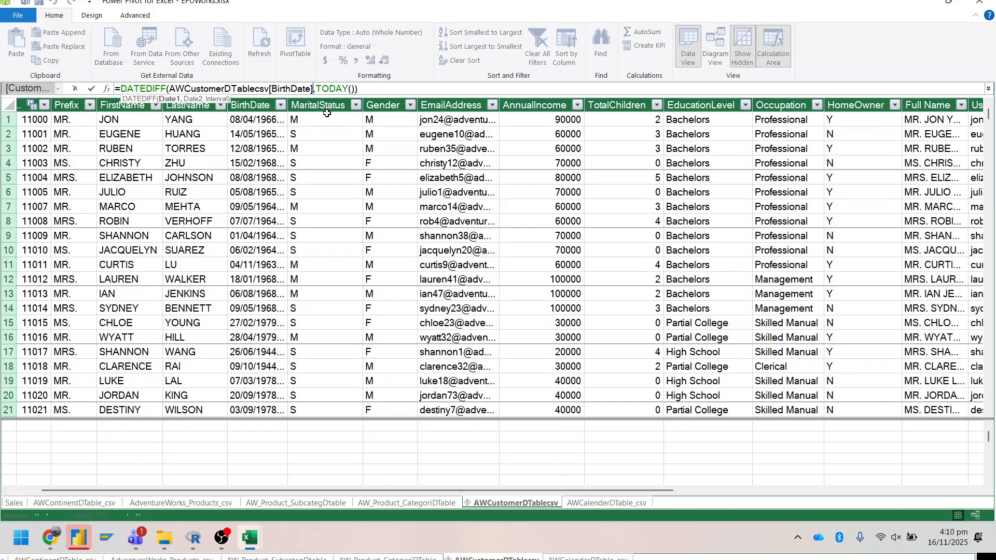
pyautogui.write(')')
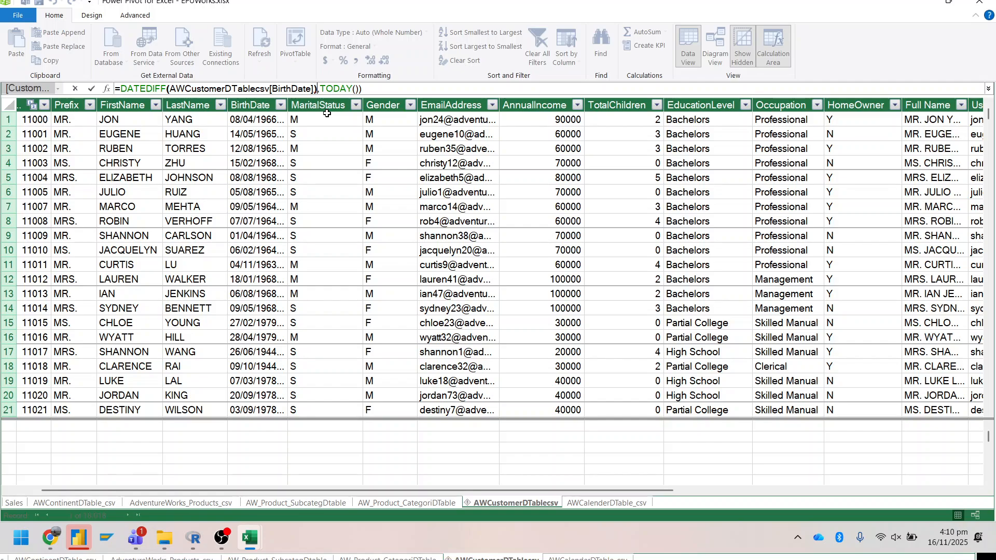
pyautogui.press('Right')
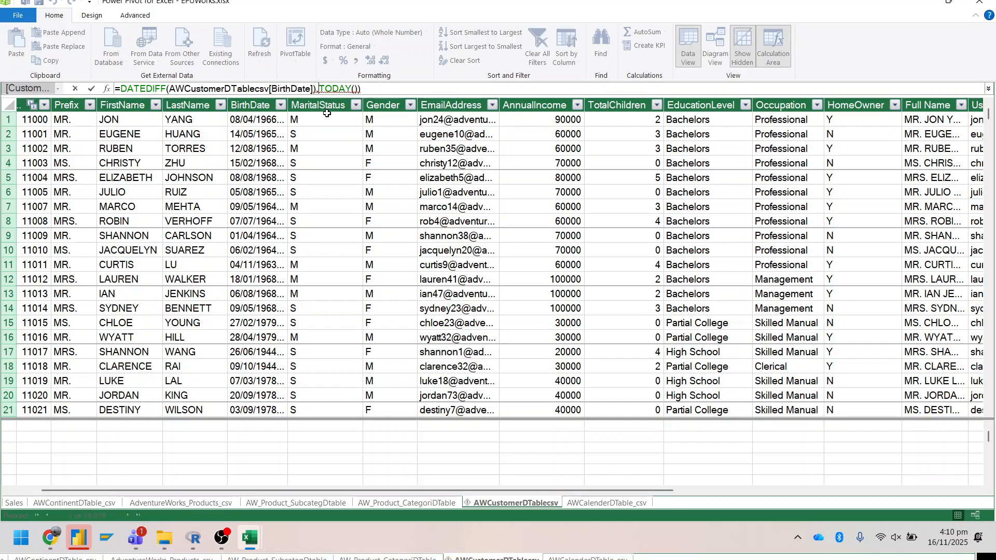
pyautogui.press('Left')
pyautogui.press('BackSpace')
pyautogui.press('Right')
pyautogui.press('Right')
pyautogui.press('Right')
pyautogui.press('Right')
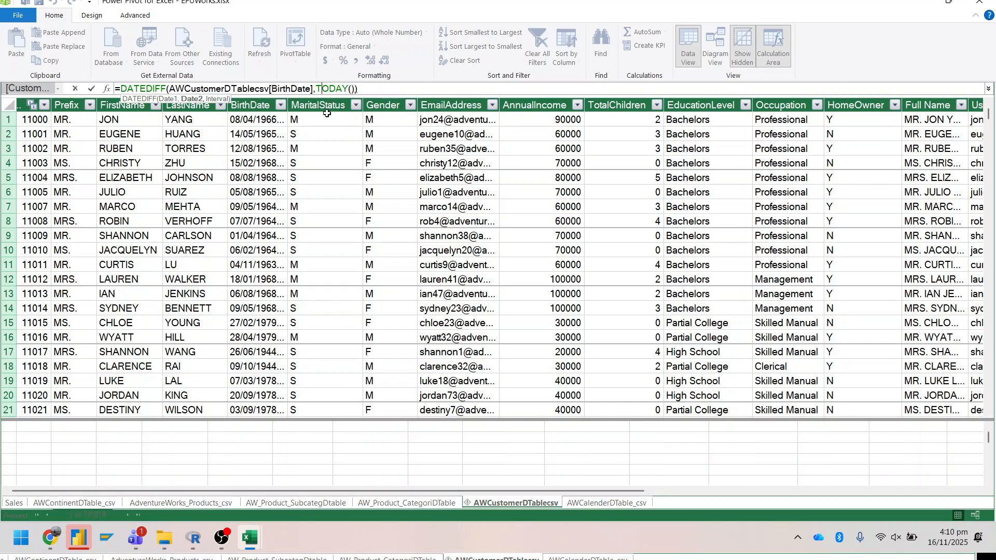
pyautogui.press('Return')
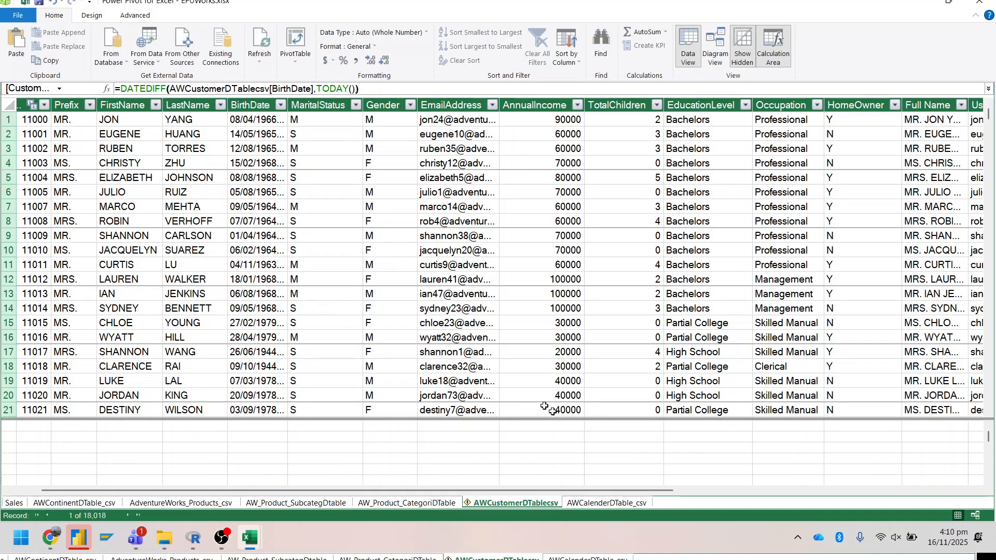
# - Try to change the start of the Customer Age formula from = to := and commit it
pyautogui.moveTo(616, 493); pyautogui.dragTo(977, 497)
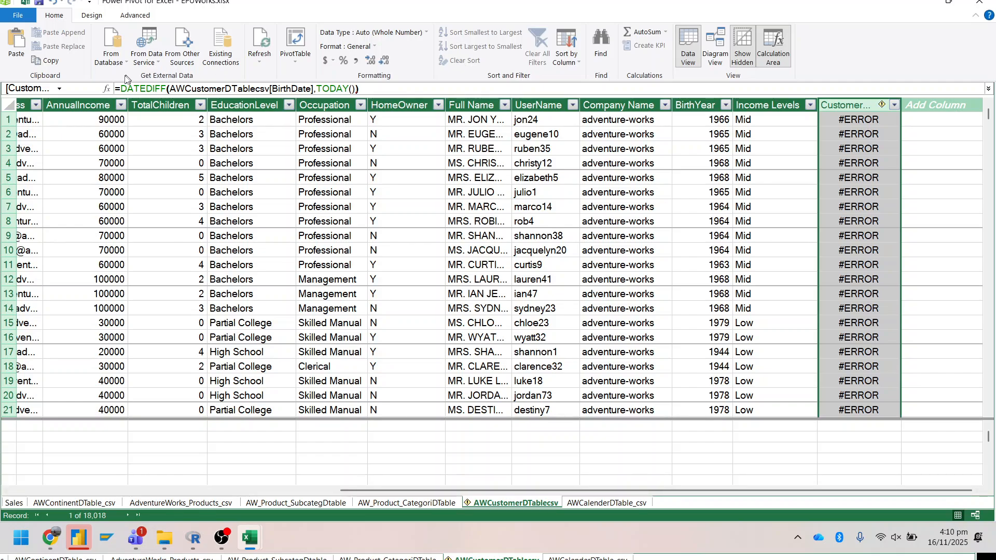
pyautogui.click(116, 89)
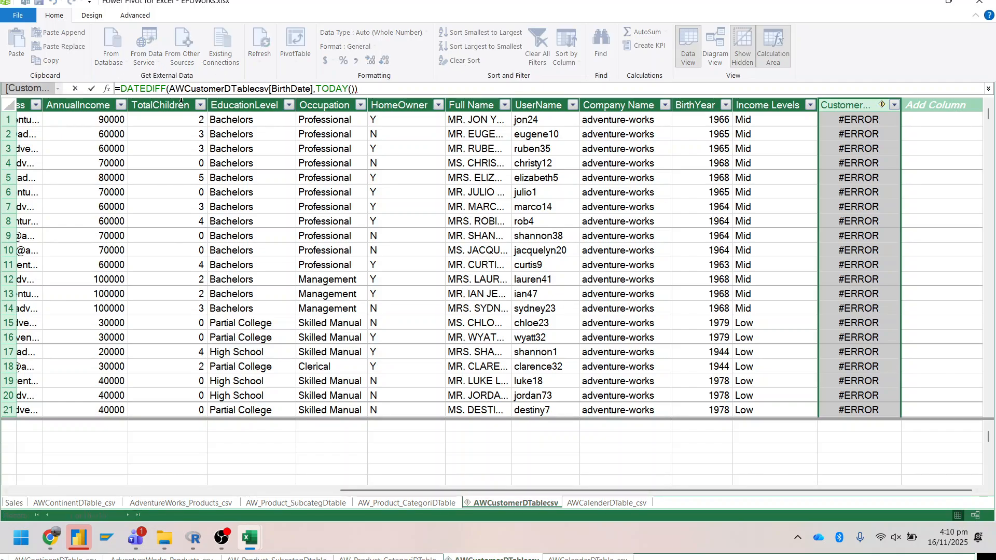
pyautogui.write(':')
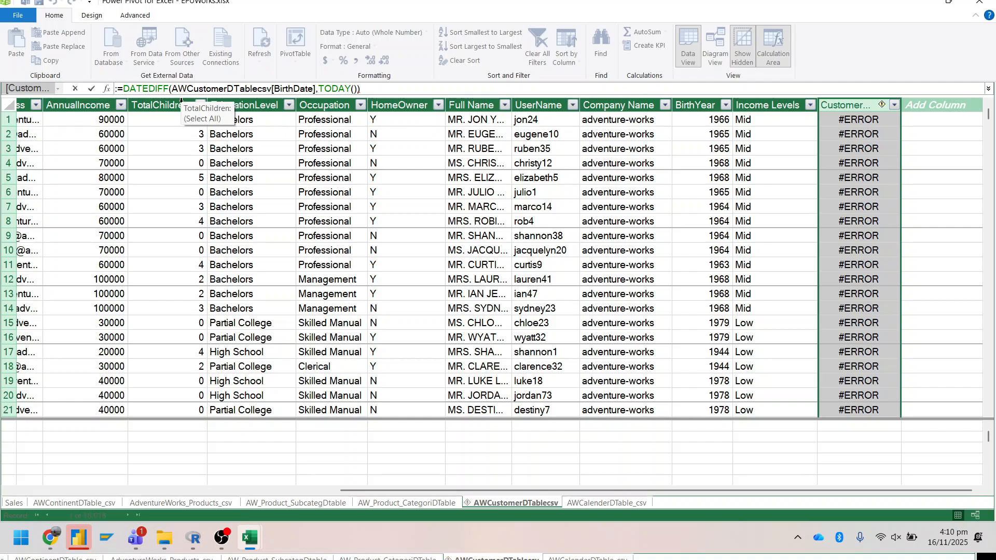
pyautogui.press('Right')
pyautogui.press('Right')
pyautogui.press('Right')
pyautogui.press('Right')
pyautogui.press('Right')
pyautogui.press('Right')
pyautogui.press('Right')
pyautogui.hscroll(-5, 181, 101)
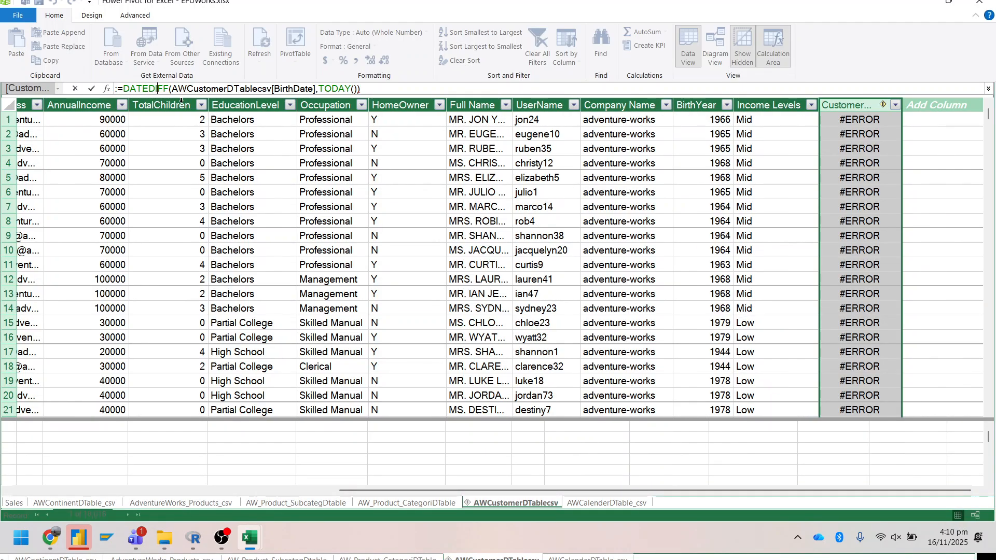
pyautogui.press('Right')
pyautogui.press('Right')
pyautogui.press('Right')
pyautogui.press('Right')
pyautogui.press('Right')
pyautogui.press('Right')
pyautogui.press('Right')
pyautogui.press('Right')
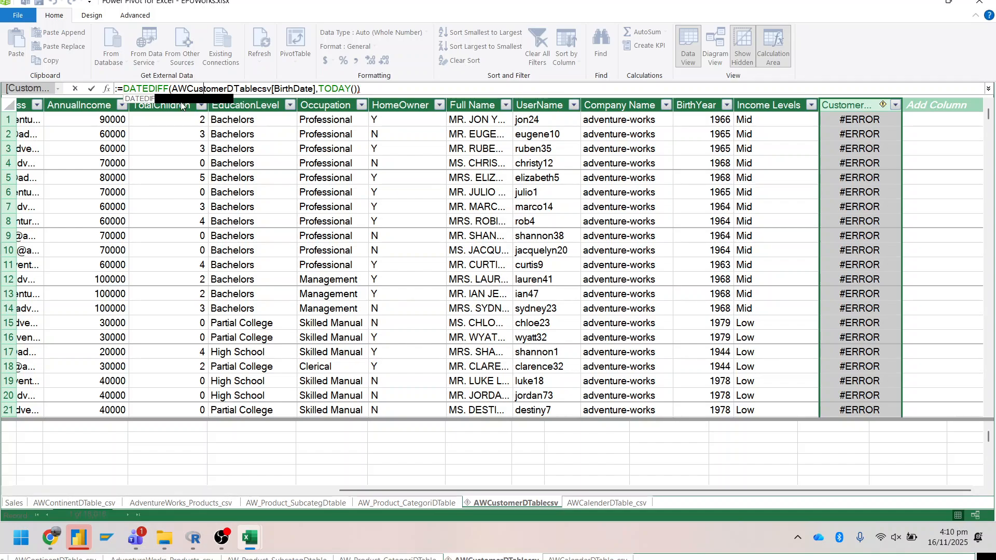
pyautogui.press('Right')
pyautogui.press('Right')
pyautogui.press('Right')
pyautogui.press('Right')
pyautogui.press('Right')
pyautogui.press('Right')
pyautogui.press('Right')
pyautogui.press('Right')
pyautogui.press('Right')
pyautogui.press('Right')
pyautogui.press('Right')
pyautogui.press('Right')
pyautogui.press('Right')
pyautogui.press('Right')
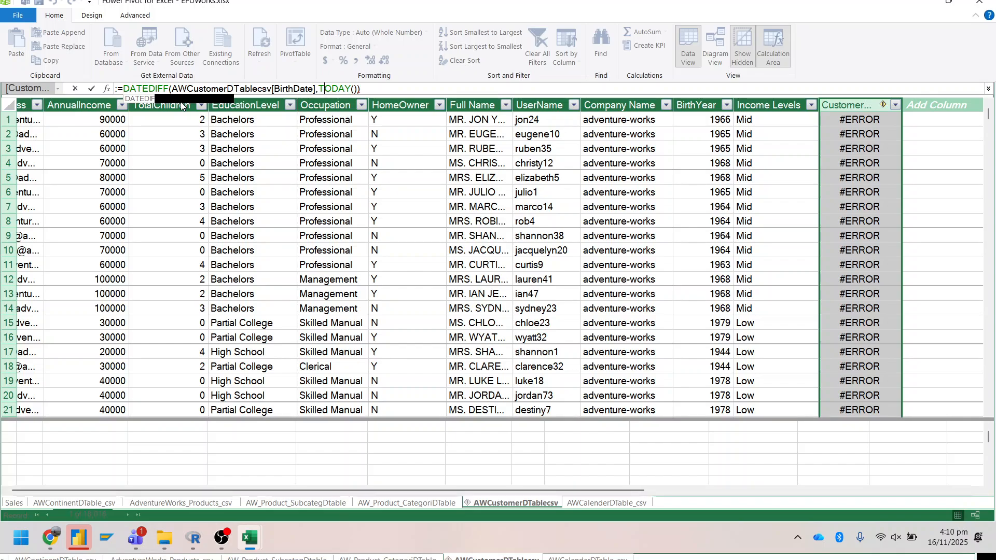
pyautogui.press('Right')
pyautogui.press('Right')
pyautogui.press('Right')
pyautogui.press('Right')
pyautogui.press('Right')
pyautogui.press('Right')
pyautogui.press('Right')
pyautogui.press('Return')
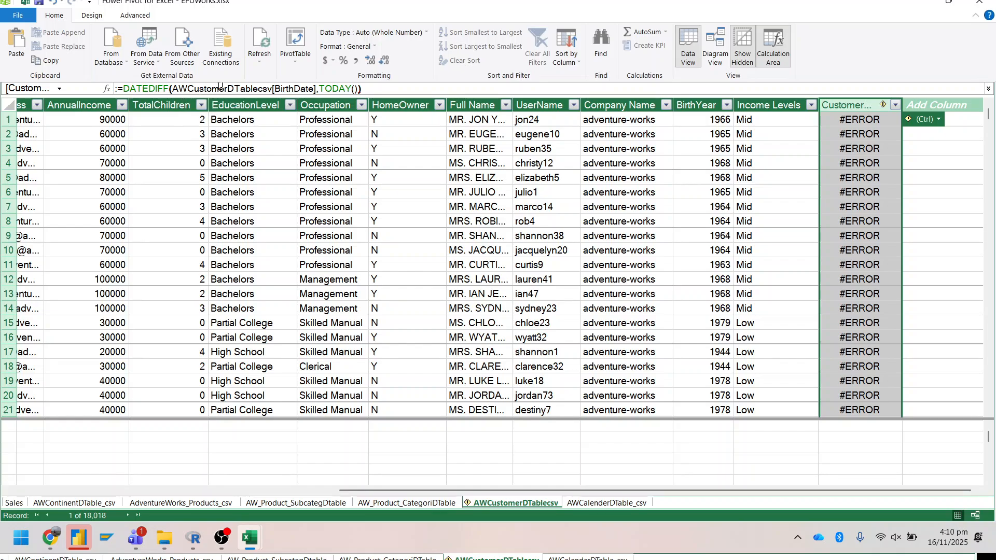
# - View the error details for the Customer Age column and dismiss the message
pyautogui.click(933, 120)
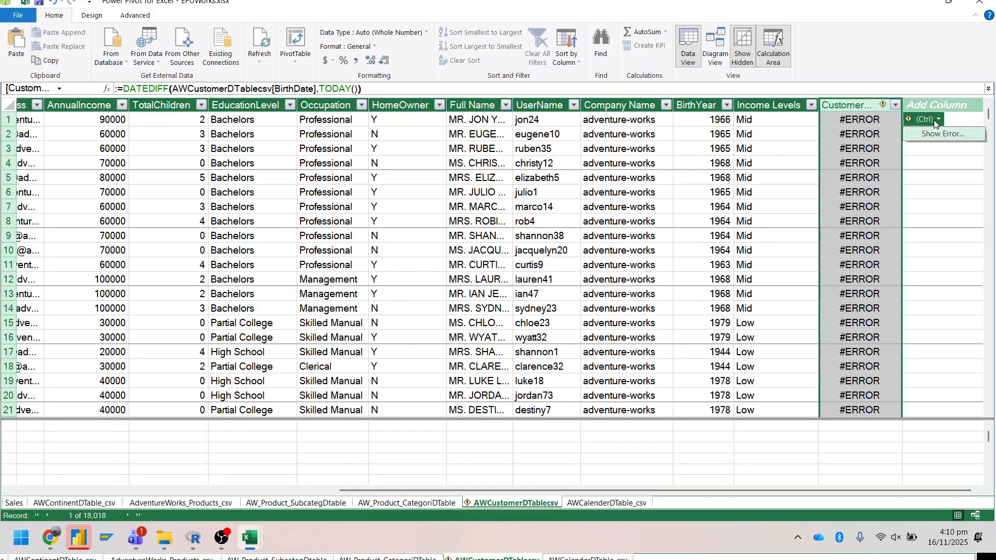
pyautogui.click(933, 136)
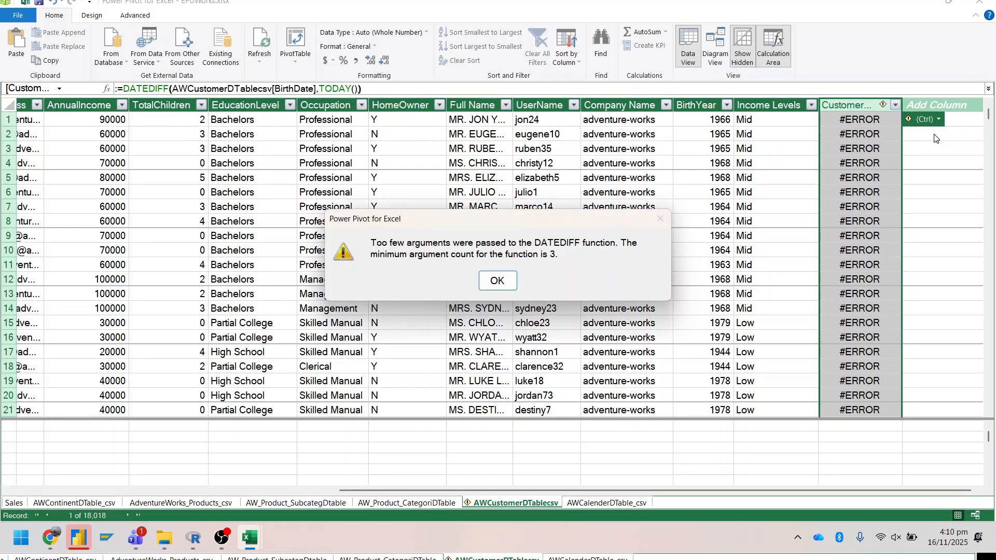
pyautogui.click(495, 280)
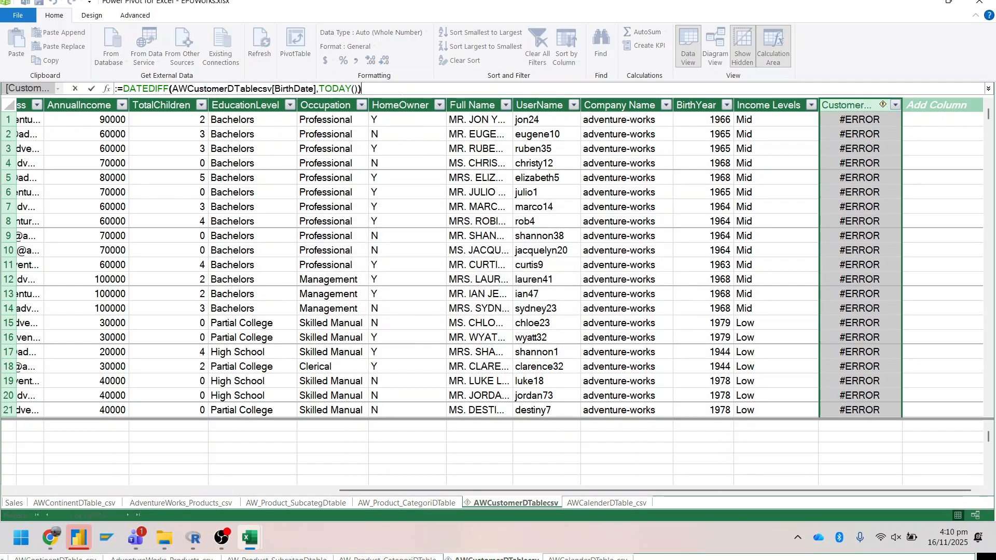
# - Clear the whole DATEDIFF formula from the Customer Age column and commit the empty formula
pyautogui.press('BackSpace')
pyautogui.press('BackSpace')
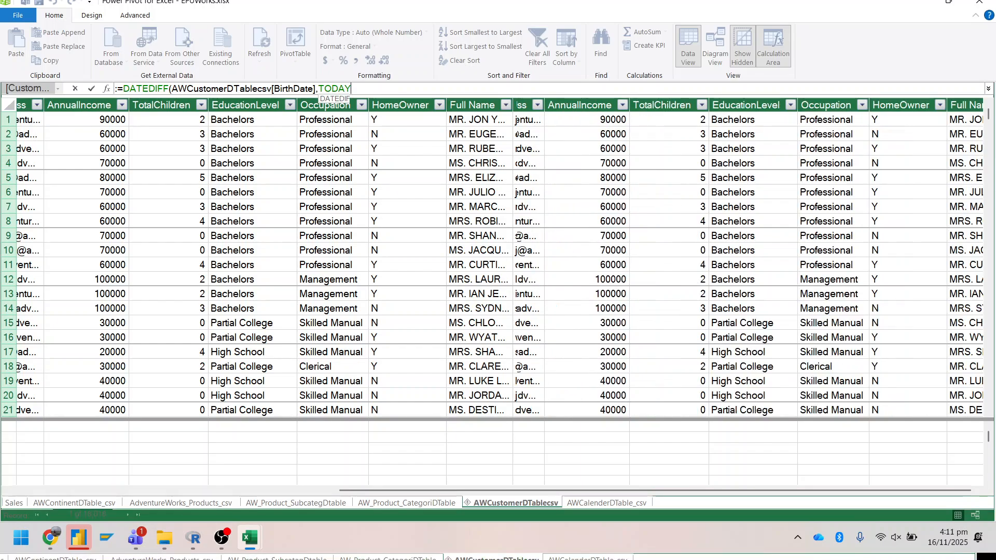
pyautogui.press('BackSpace')
pyautogui.press('BackSpace')
pyautogui.press('BackSpace')
pyautogui.press('BackSpace')
pyautogui.press('BackSpace')
pyautogui.press('BackSpace')
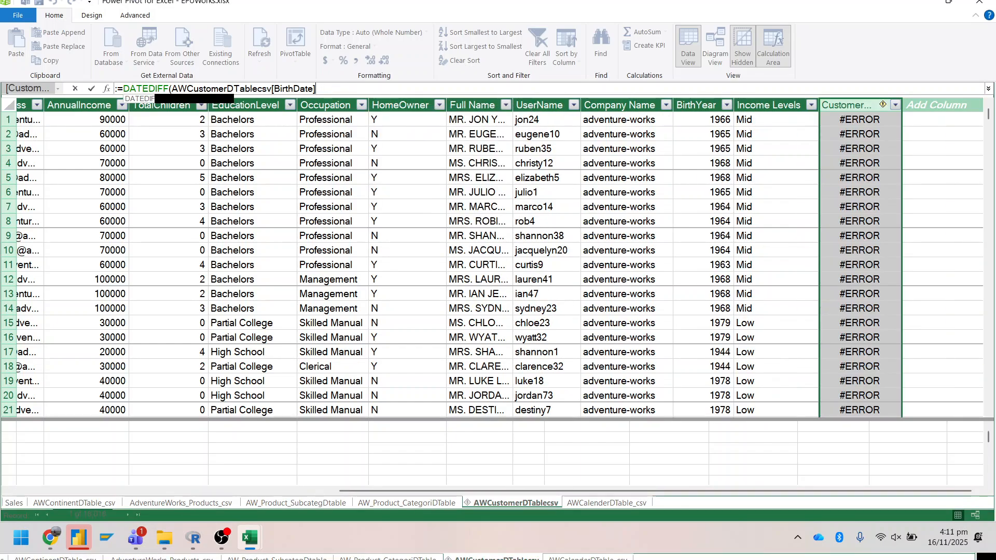
pyautogui.press('BackSpace')
pyautogui.press('BackSpace')
pyautogui.press('BackSpace')
pyautogui.press('BackSpace')
pyautogui.hotkey('ctrl', 'a')
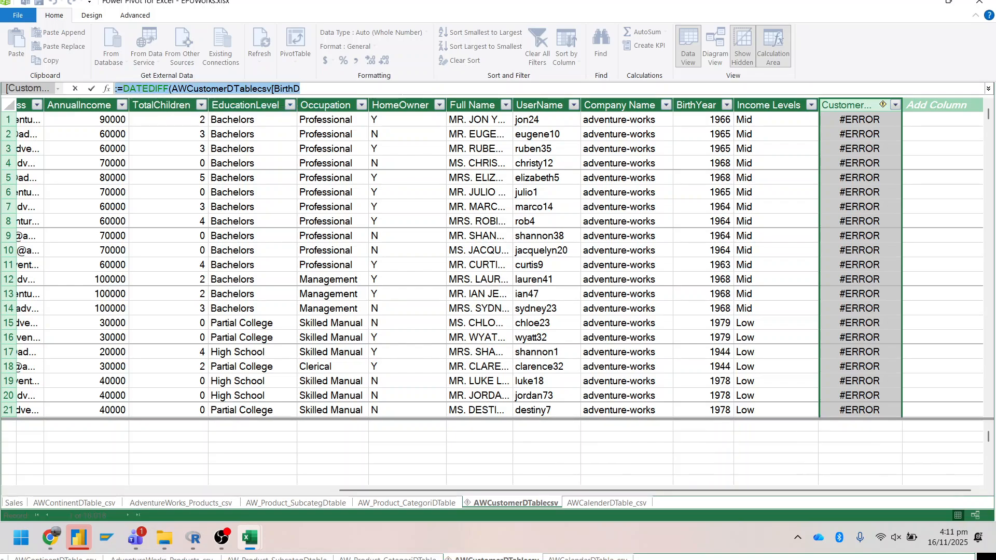
pyautogui.press('BackSpace')
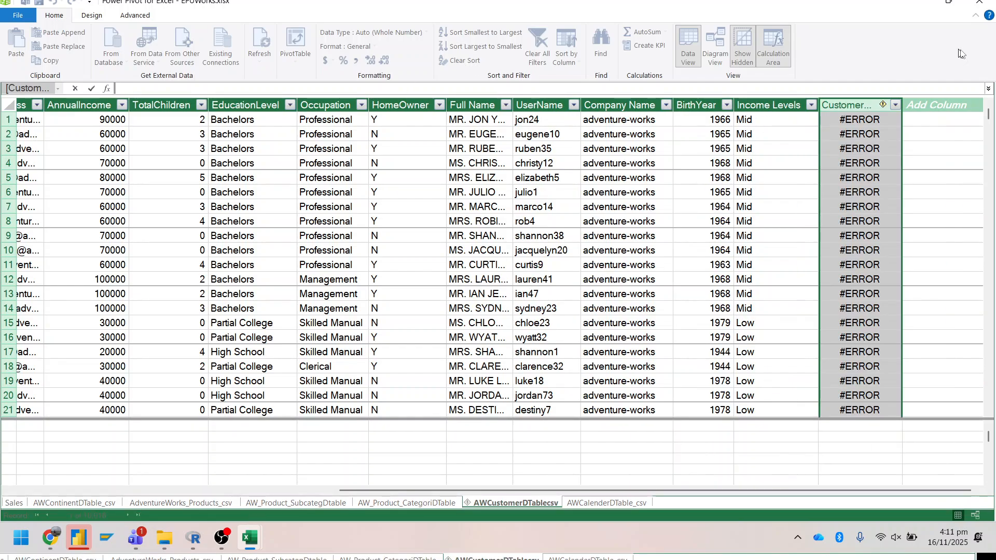
pyautogui.click(874, 104)
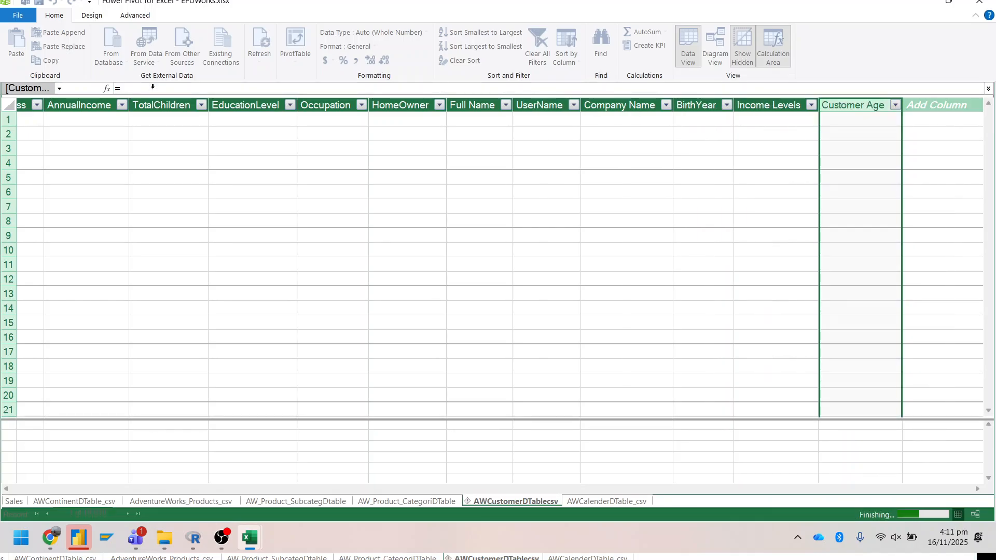
# - Begin a new formula for the Customer Age column, naming it Customer Age := and inserting the DATEDIFF function
pyautogui.click(153, 87)
pyautogui.write('=')
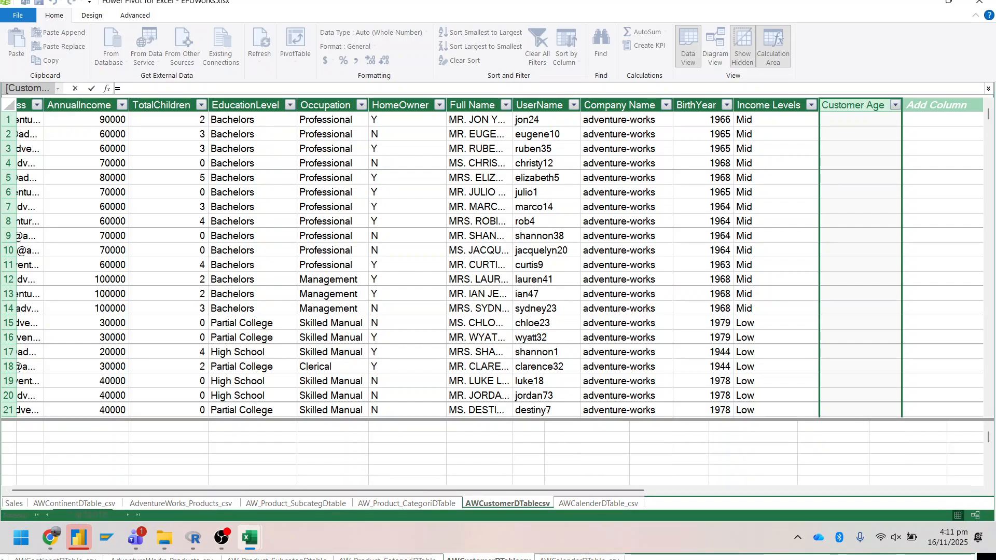
pyautogui.write(':')
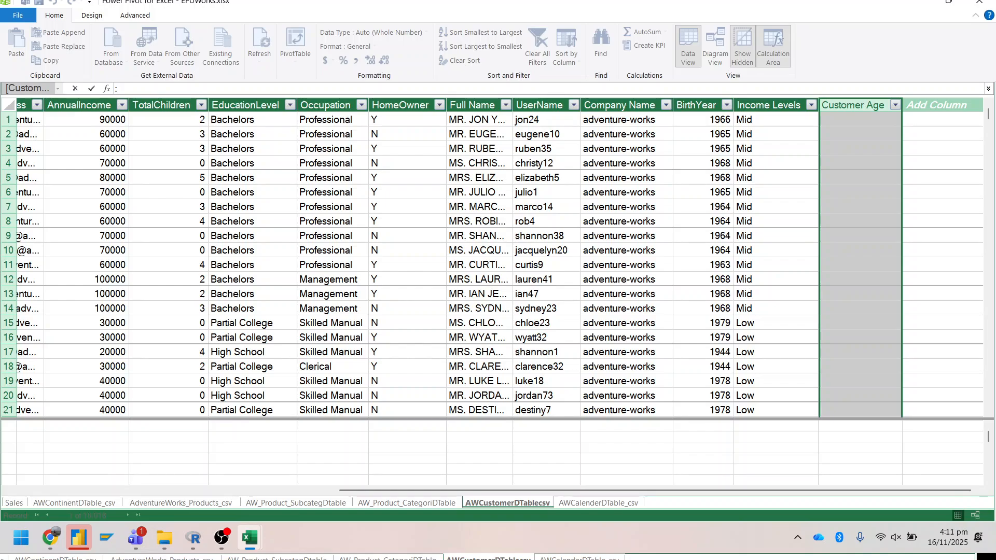
pyautogui.write('=')
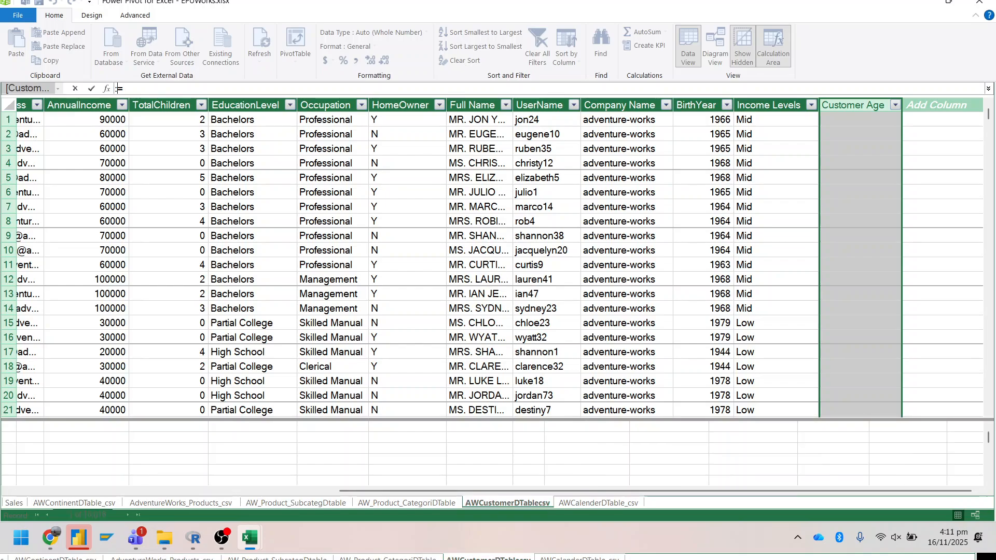
pyautogui.write('Customer ')
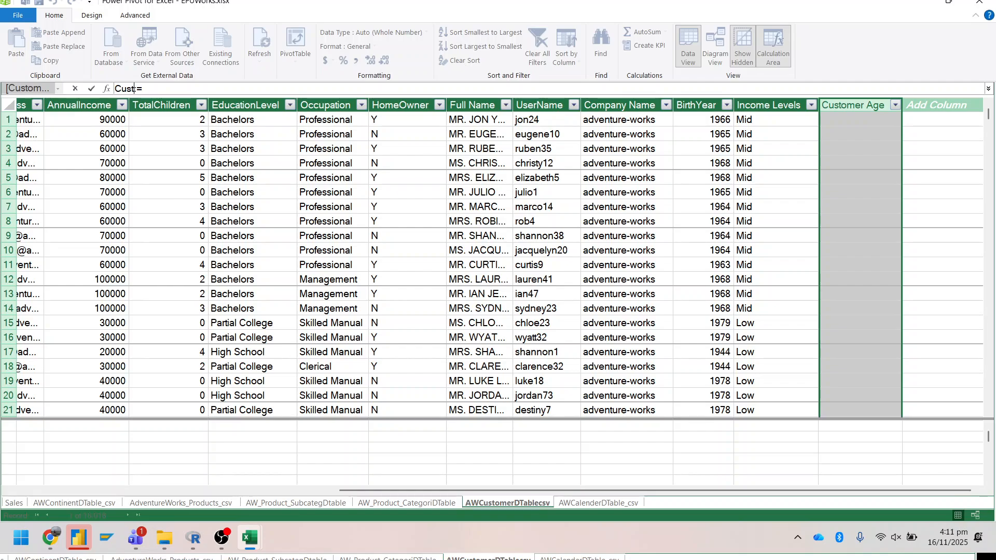
pyautogui.write('a')
pyautogui.write('Age ')
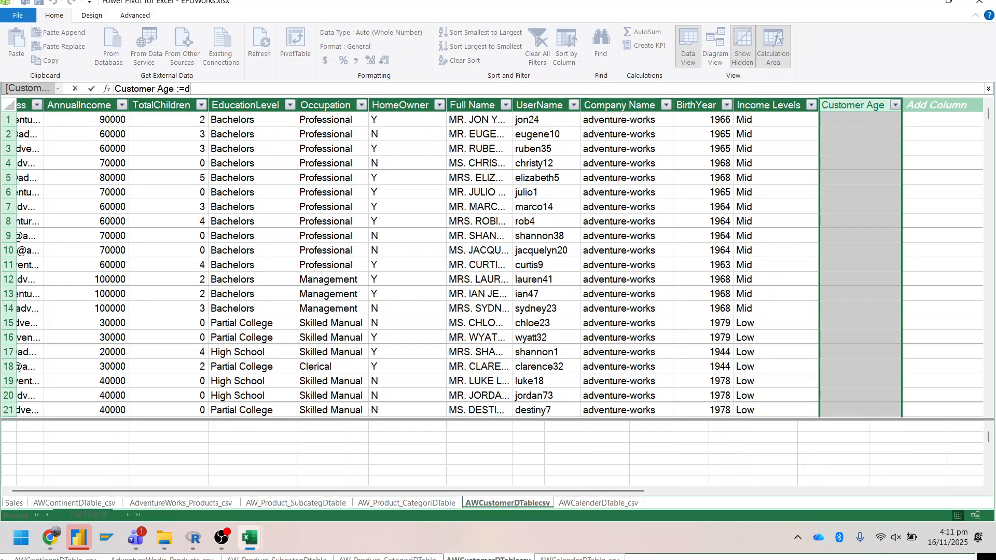
pyautogui.write('d')
pyautogui.press('Down')
pyautogui.press('Down')
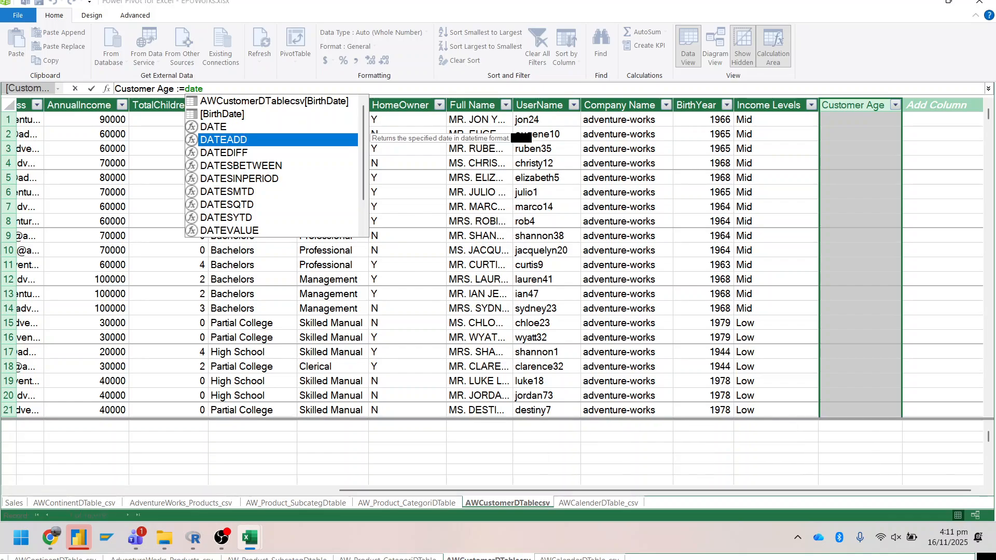
pyautogui.press('Tab')
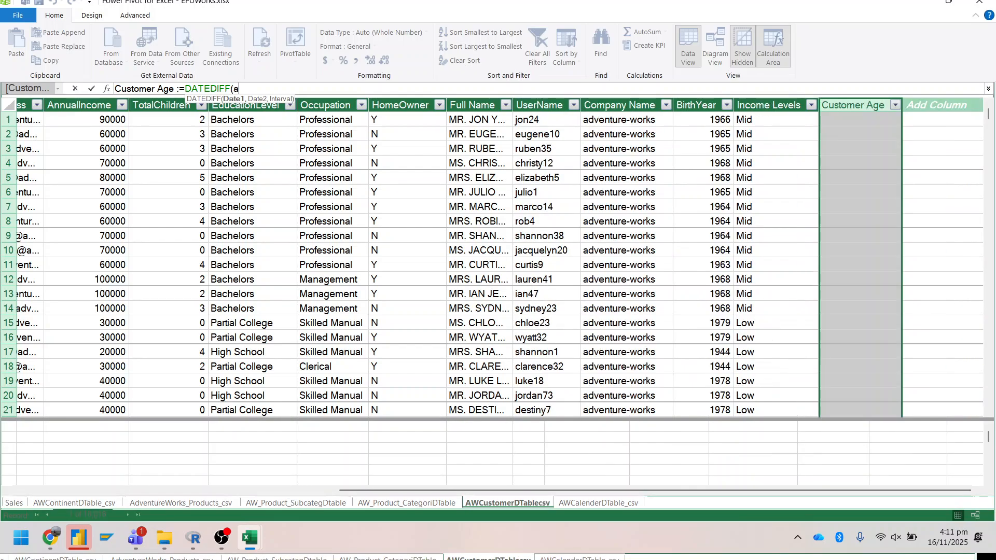
# - Enter AWCustomerDTablecsv[BirthDate] as the first date of the DATEDIFF function in the Customer Age formula
pyautogui.write('aw')
pyautogui.press('Down')
pyautogui.press('Down')
pyautogui.press('Down')
pyautogui.press('Down')
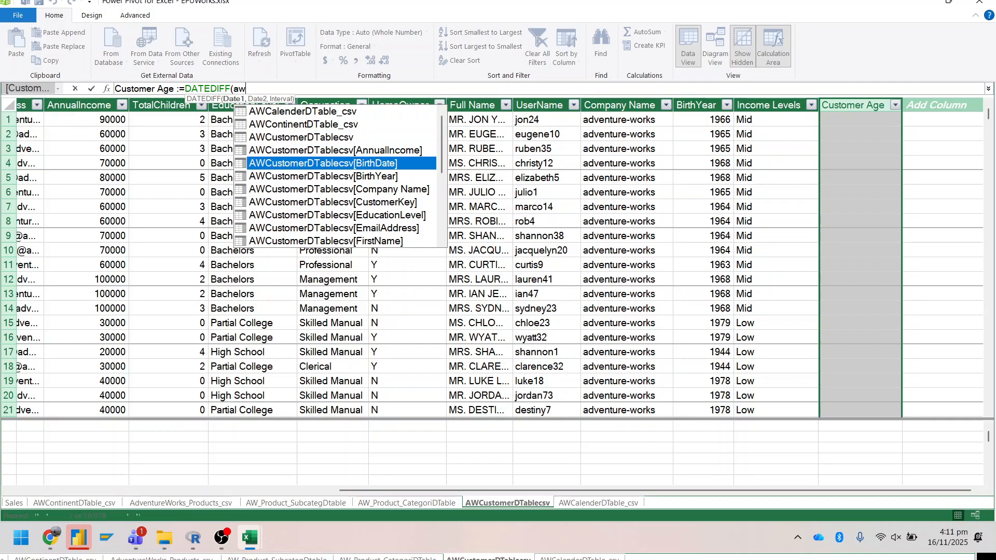
pyautogui.press('Tab')
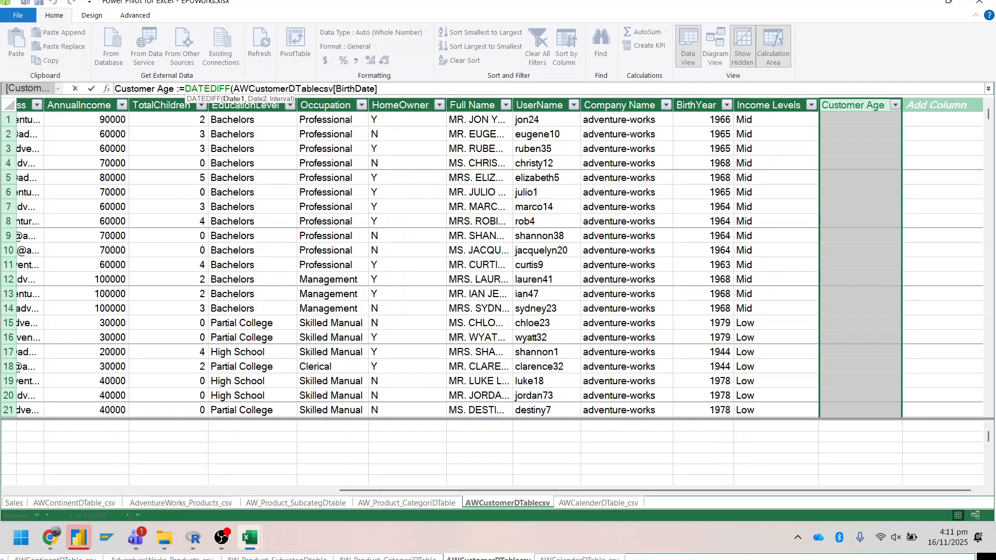
# - Add TODAY() as the second date of the DATEDIFF function
pyautogui.write(',t')
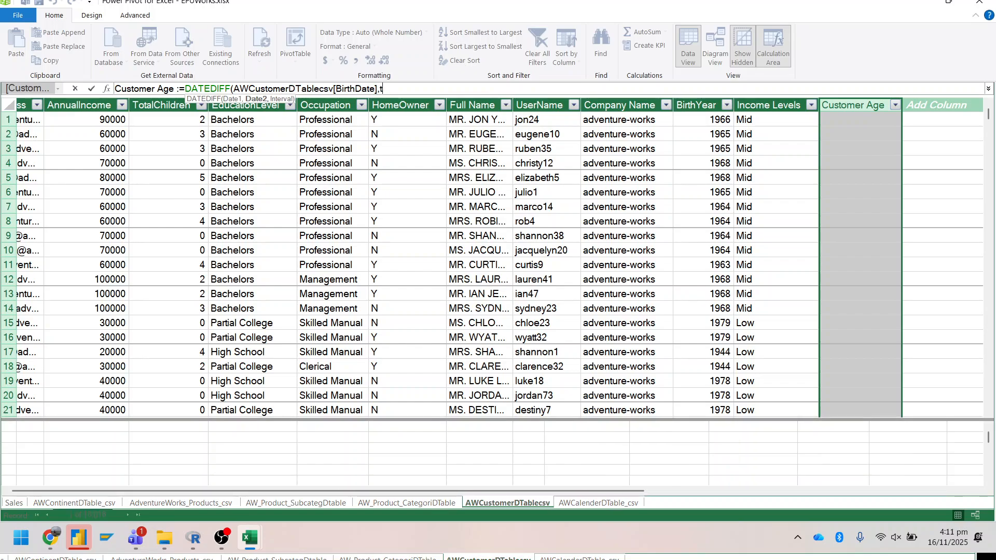
pyautogui.write('oday')
pyautogui.press('Tab')
pyautogui.write(')')
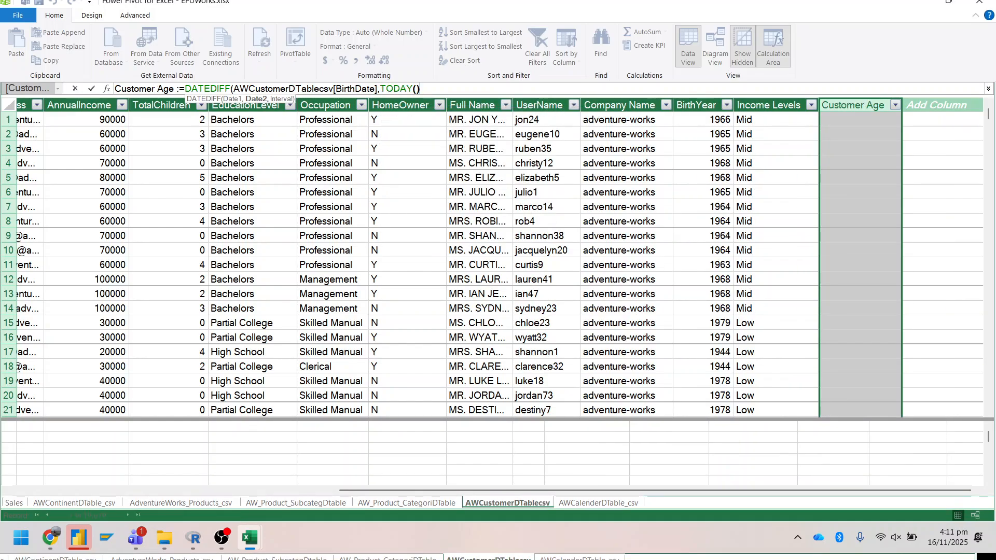
# - Set the DATEDIFF interval to YEAR, close the function and commit the Customer Age formula
pyautogui.write(',')
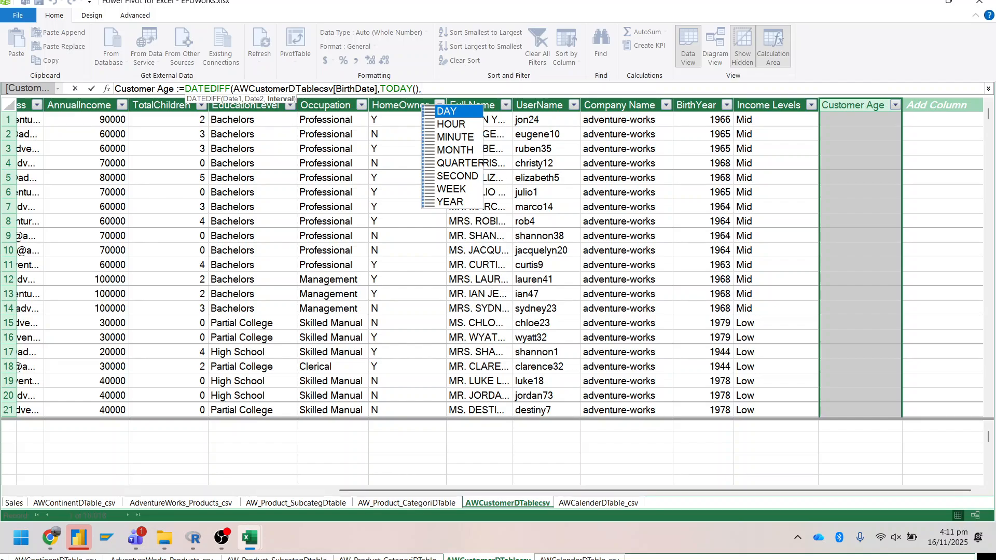
pyautogui.press('Down')
pyautogui.press('Down')
pyautogui.press('Down')
pyautogui.press('Down')
pyautogui.press('Down')
pyautogui.press('Down')
pyautogui.press('Down')
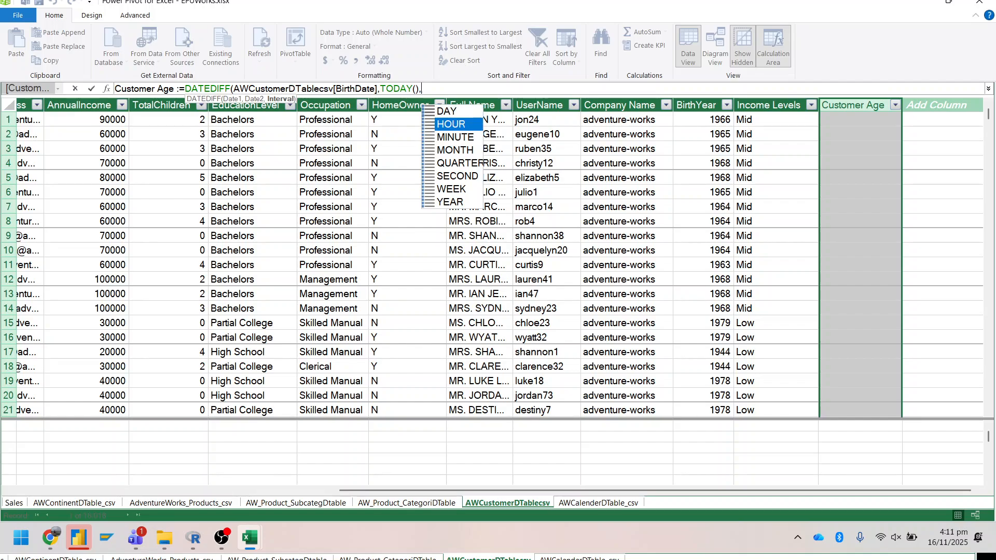
pyautogui.press('Tab')
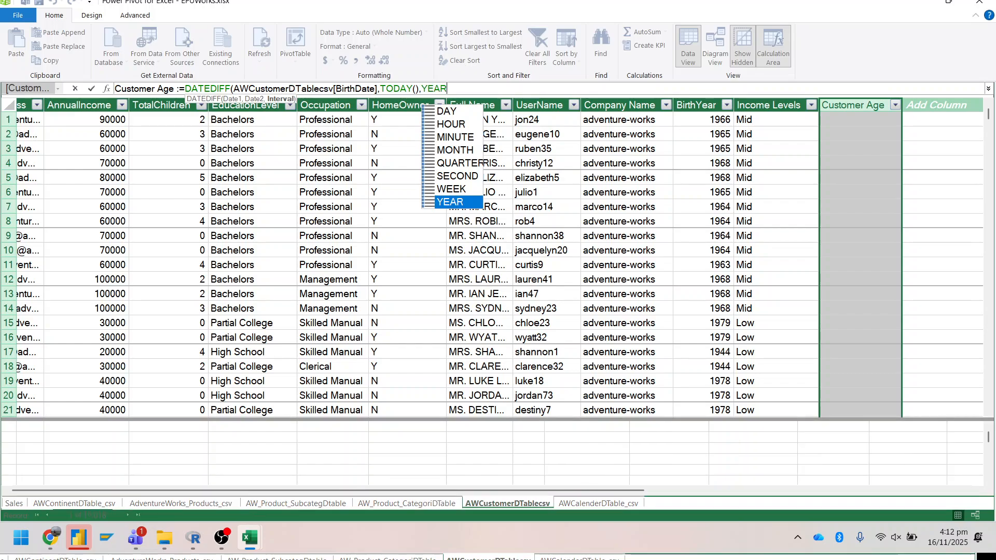
pyautogui.write(')')
pyautogui.press('Return')
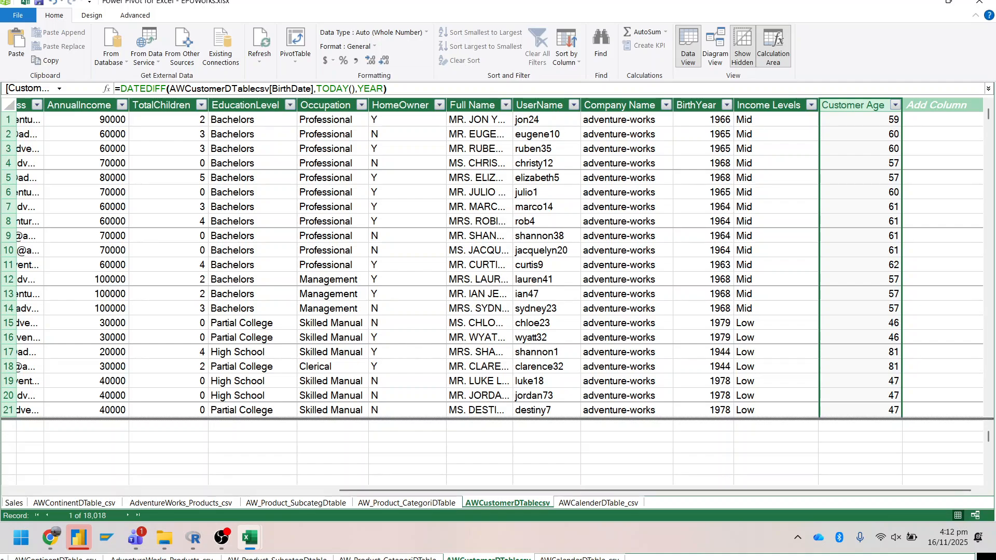
# - Change the DATEDIFF interval of the Customer Age formula to HOUR and commit it
pyautogui.click(384, 91)
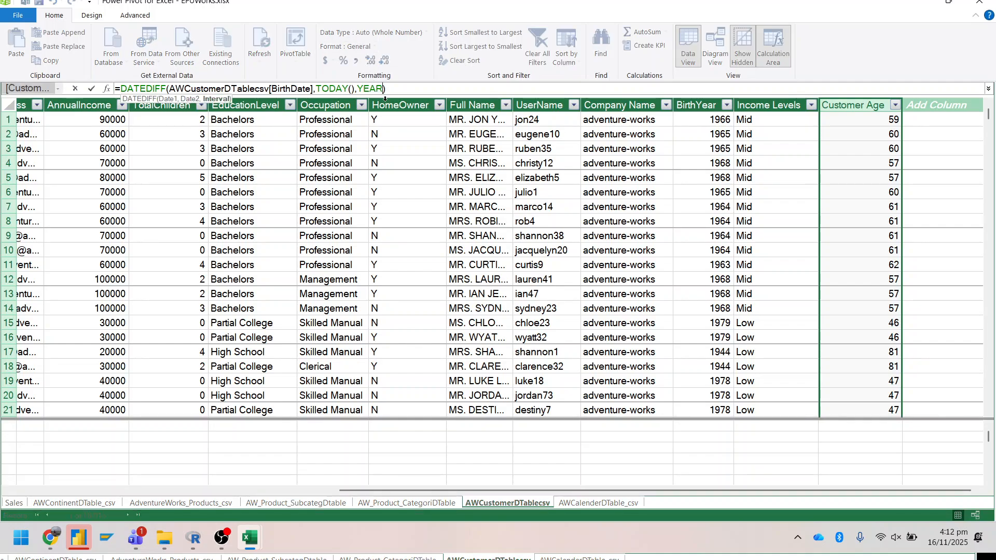
pyautogui.press('BackSpace')
pyautogui.press('BackSpace')
pyautogui.press('BackSpace')
pyautogui.press('BackSpace')
pyautogui.press('Down')
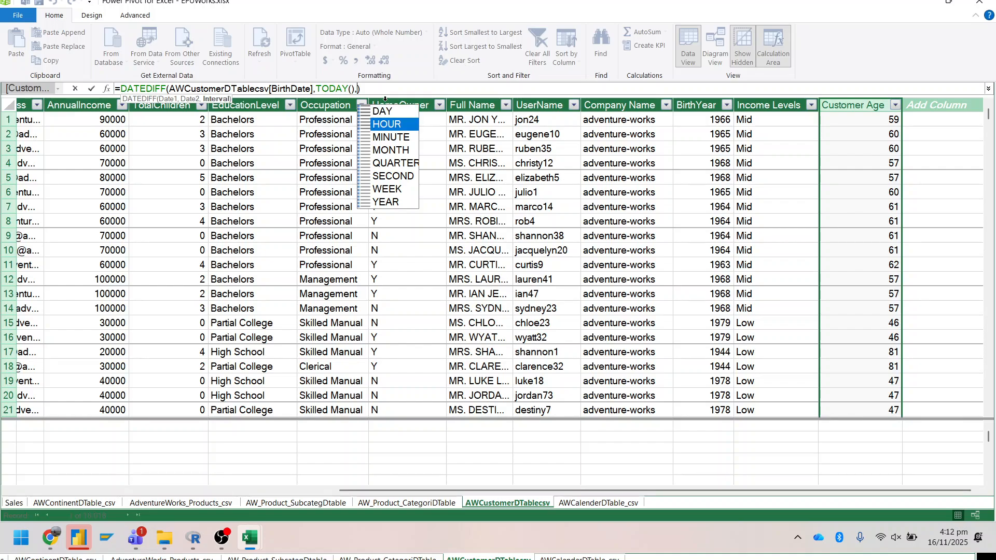
pyautogui.press('Down')
pyautogui.press('Down')
pyautogui.press('Up')
pyautogui.press('Up')
pyautogui.press('Tab')
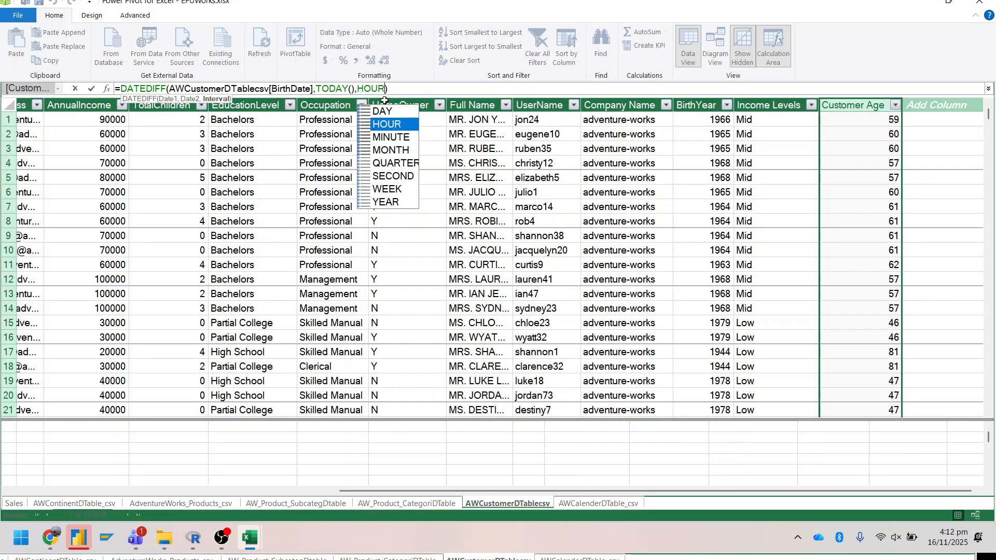
pyautogui.press('Return')
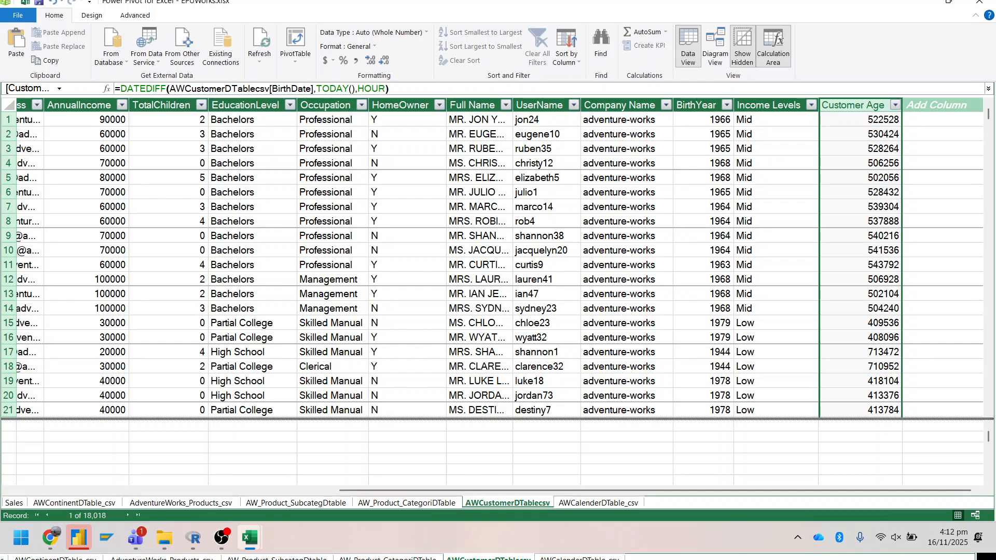
# - Set the DATEDIFF interval of the Customer Age formula back to YEAR and commit it
pyautogui.click(390, 88)
pyautogui.press('Left')
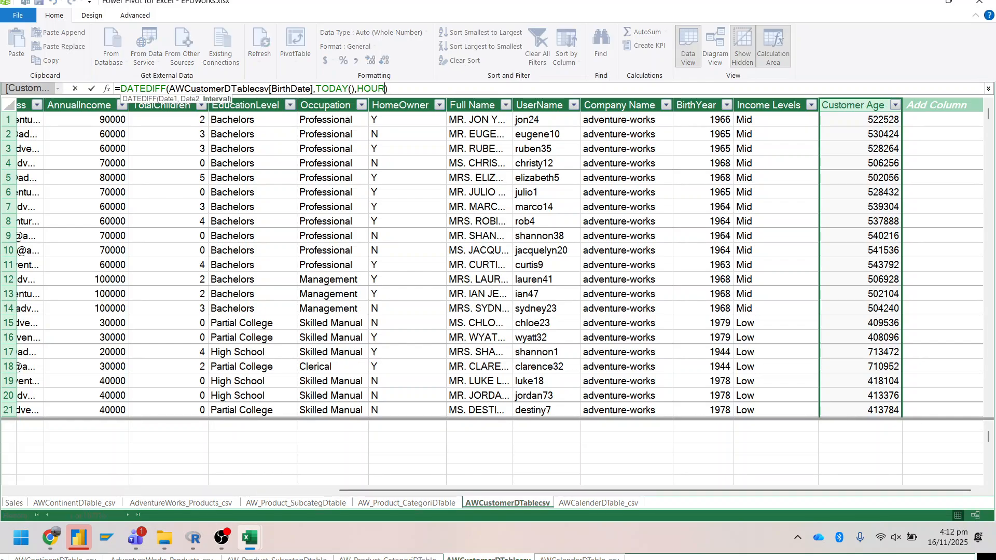
pyautogui.press('BackSpace')
pyautogui.press('BackSpace')
pyautogui.press('BackSpace')
pyautogui.press('BackSpace')
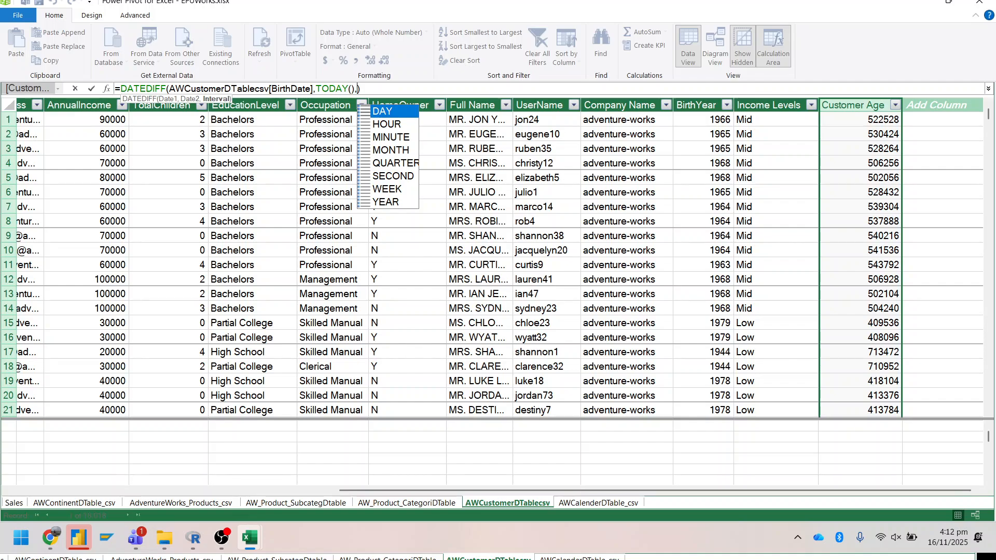
pyautogui.press('Down')
pyautogui.press('Down')
pyautogui.press('Down')
pyautogui.press('Down')
pyautogui.press('Down')
pyautogui.press('Down')
pyautogui.press('Down')
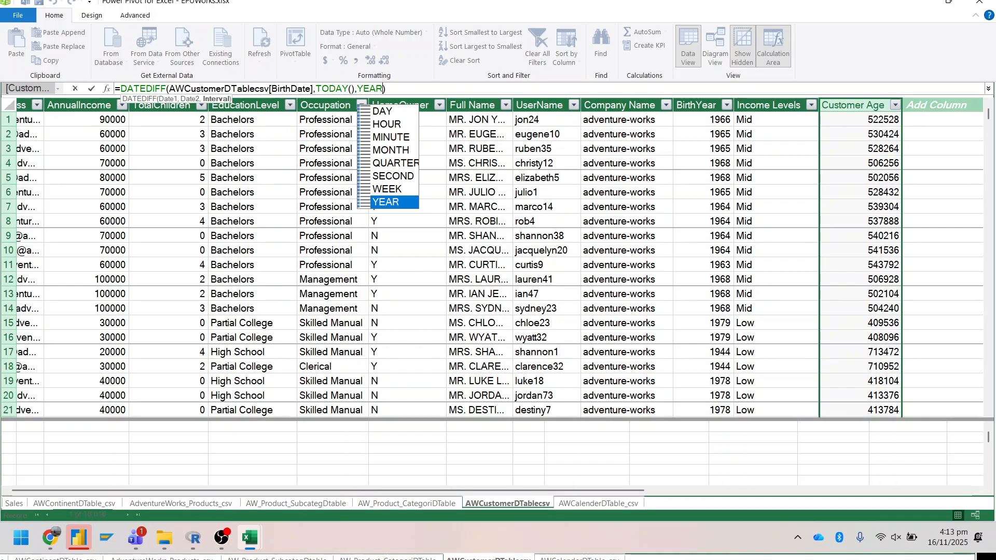
pyautogui.press('Return')
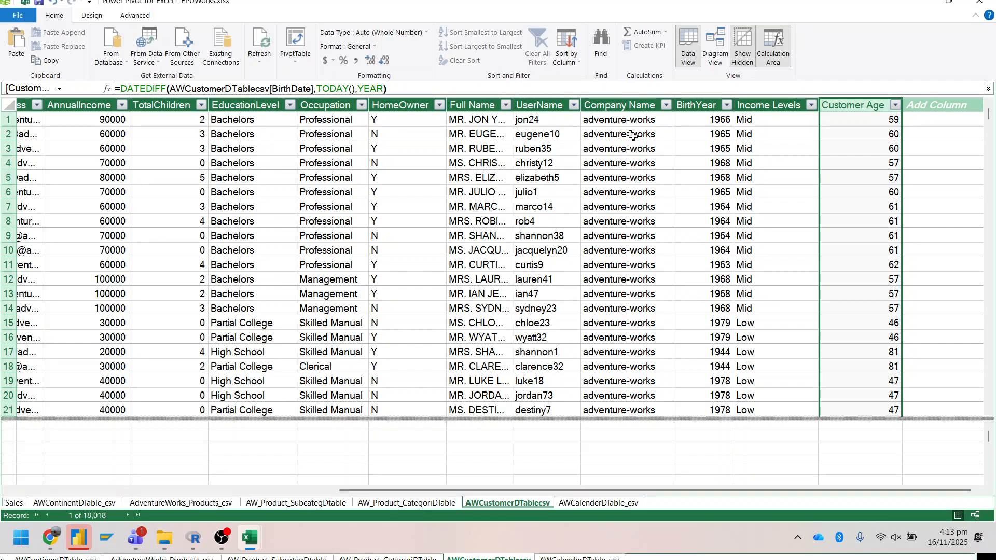
# - Examine the Customer Age values row by row for the first ten customers
pyautogui.moveTo(679, 491); pyautogui.dragTo(681, 492)
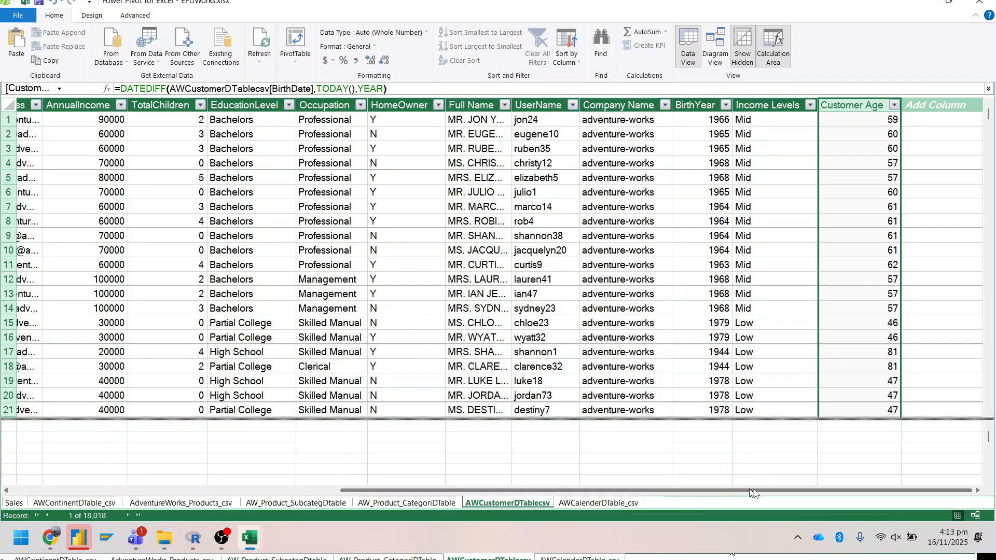
pyautogui.click(850, 121)
pyautogui.click(851, 136)
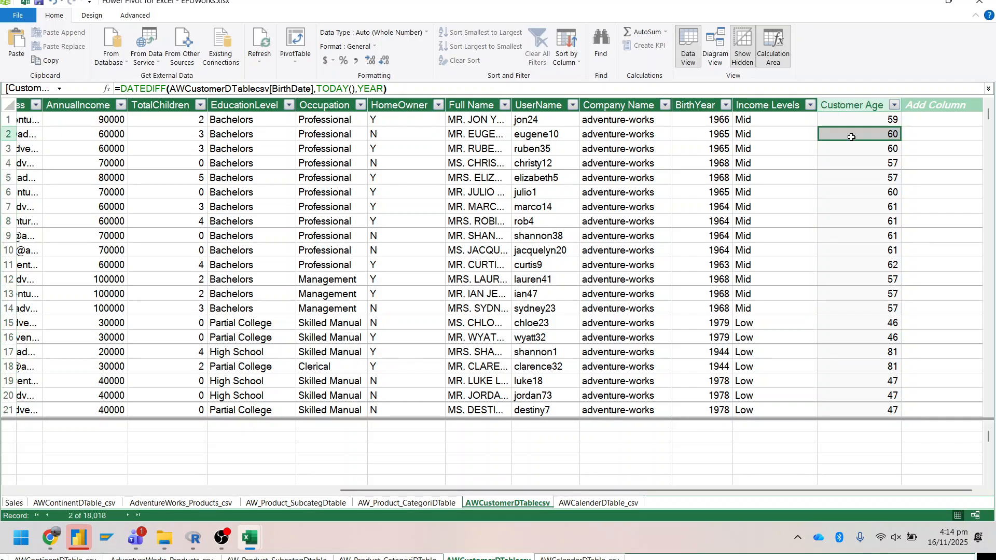
pyautogui.click(851, 145)
pyautogui.click(853, 164)
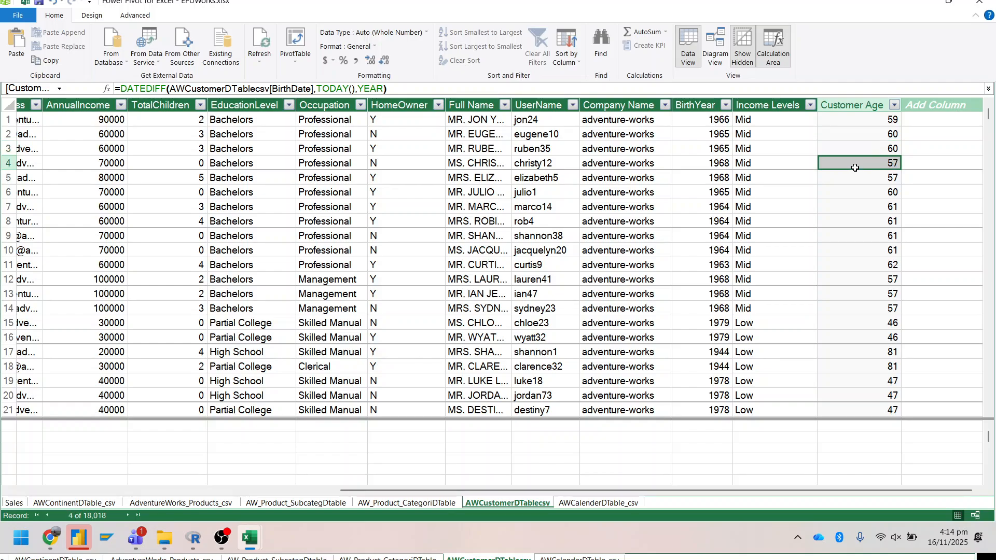
pyautogui.click(855, 178)
pyautogui.click(855, 192)
pyautogui.click(855, 206)
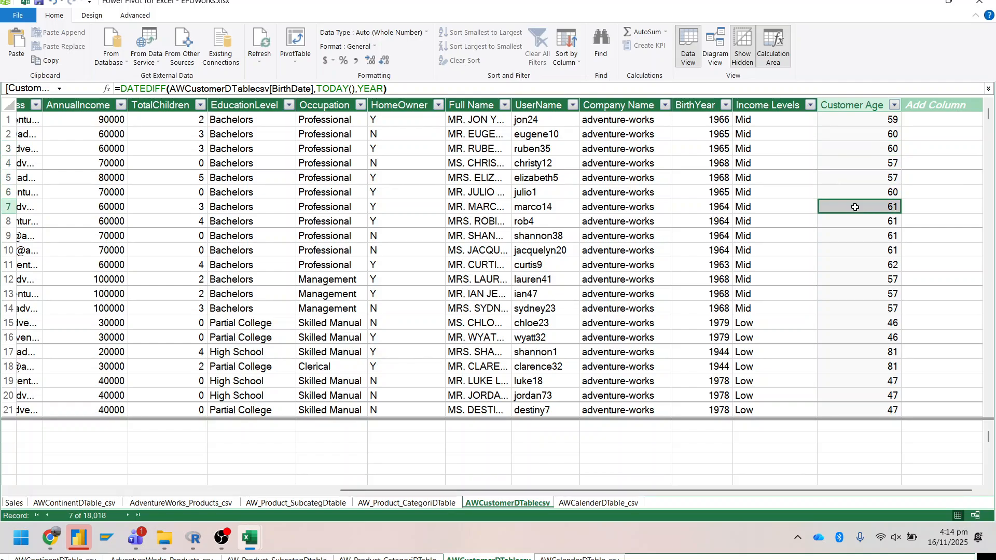
pyautogui.click(860, 223)
pyautogui.click(860, 236)
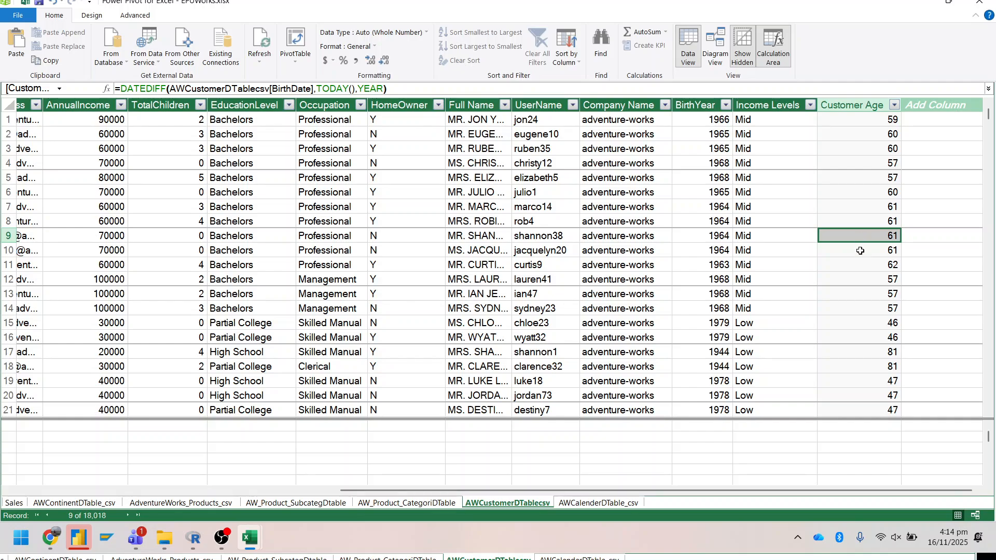
pyautogui.click(860, 250)
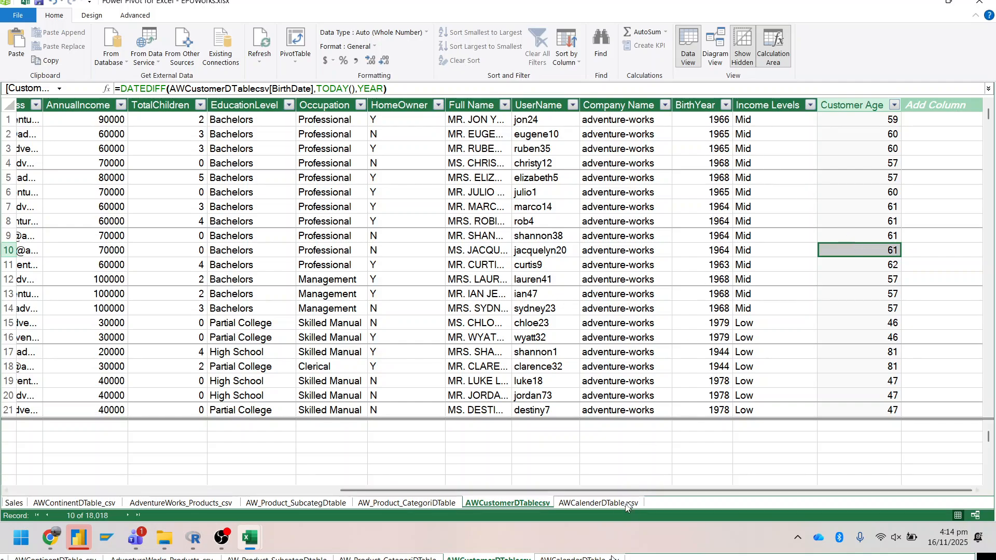
# - Review the customer table's other columns, including BirthDate, and return to the Customer Age column
pyautogui.moveTo(614, 490); pyautogui.dragTo(257, 478)
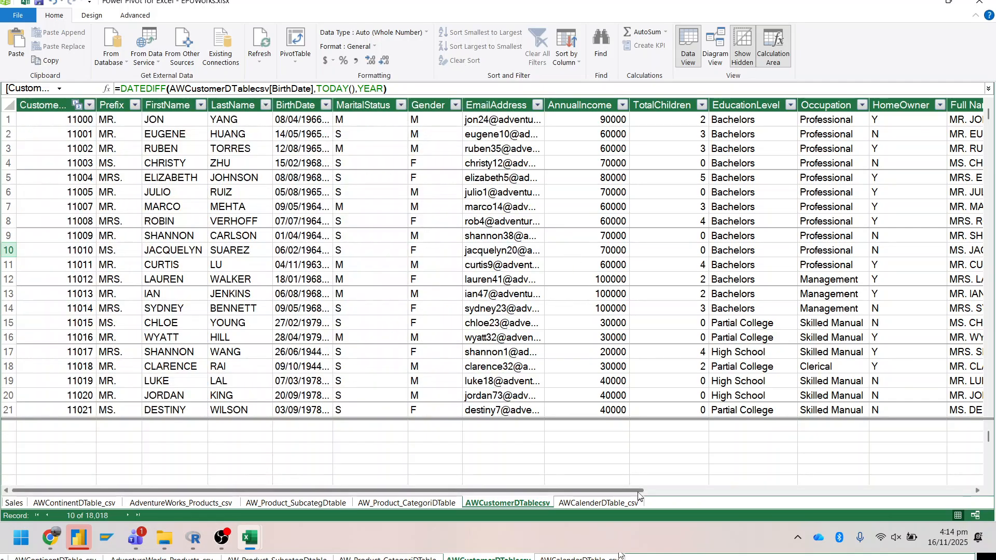
pyautogui.moveTo(626, 490); pyautogui.dragTo(993, 495)
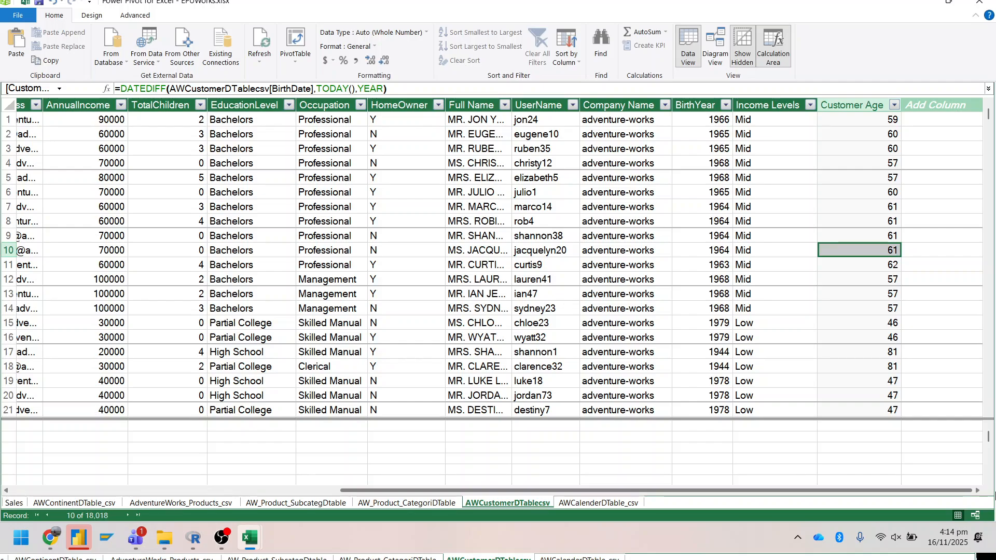
pyautogui.hscroll(-10, 641, 172)
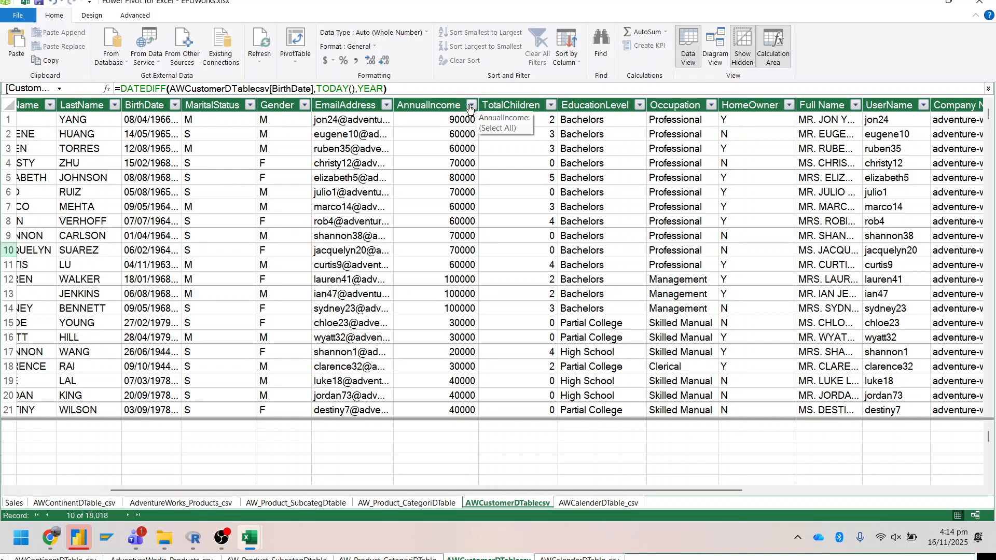
pyautogui.moveTo(638, 493); pyautogui.dragTo(871, 493)
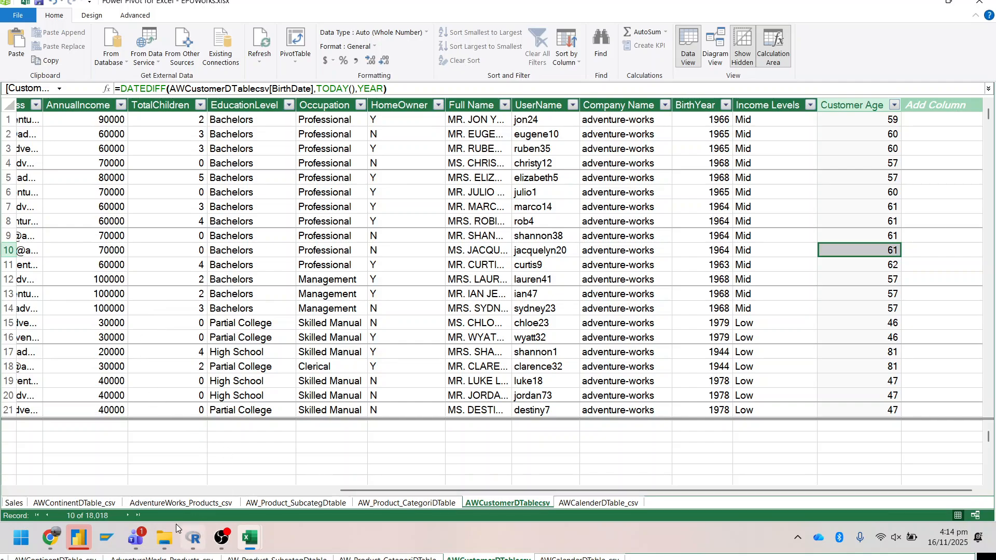
# - Switch to File Explorer and look through the PowerBI folder for the Power BI training documents
pyautogui.click(164, 538)
pyautogui.scroll(-3, 207, 336)
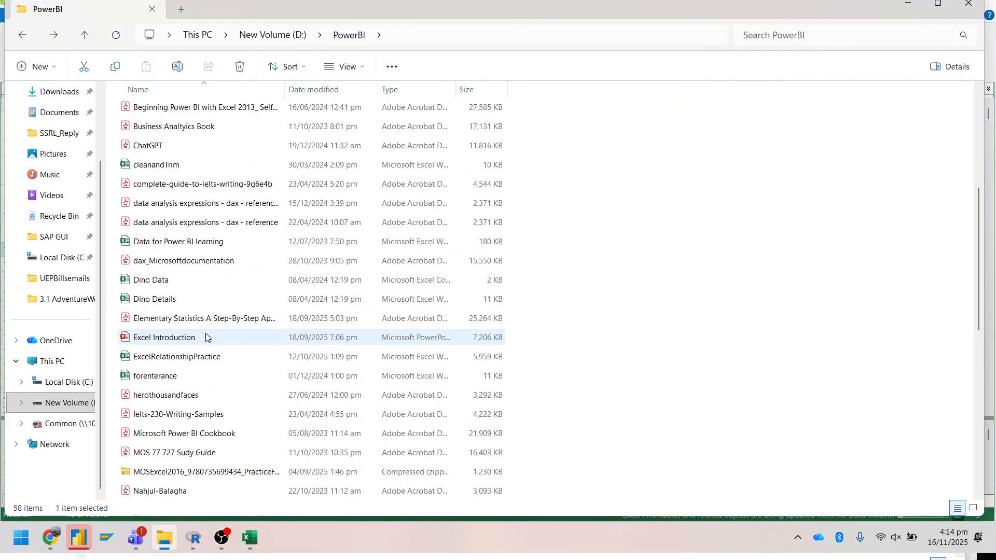
pyautogui.scroll(-2, 206, 337)
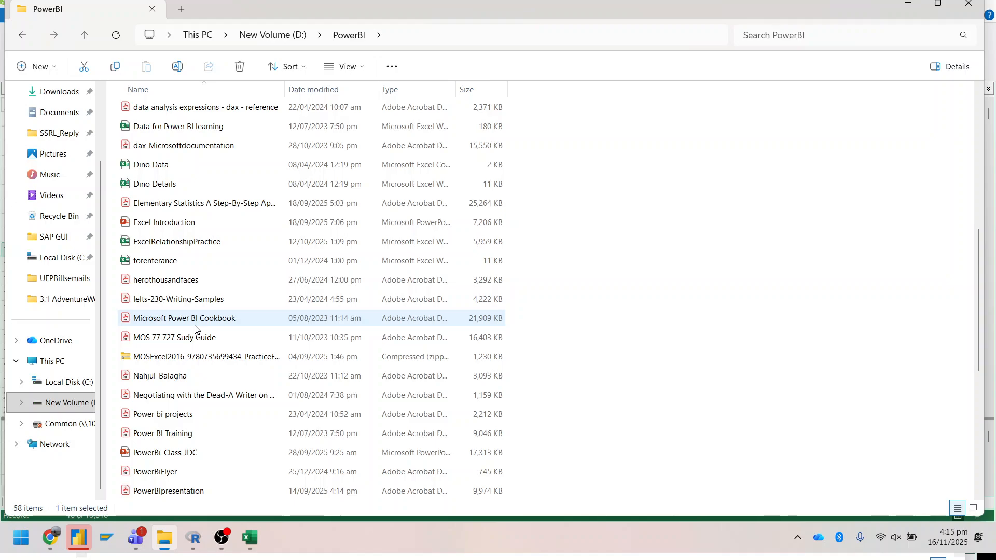
pyautogui.scroll(-3, 164, 348)
pyautogui.scroll(6, 165, 352)
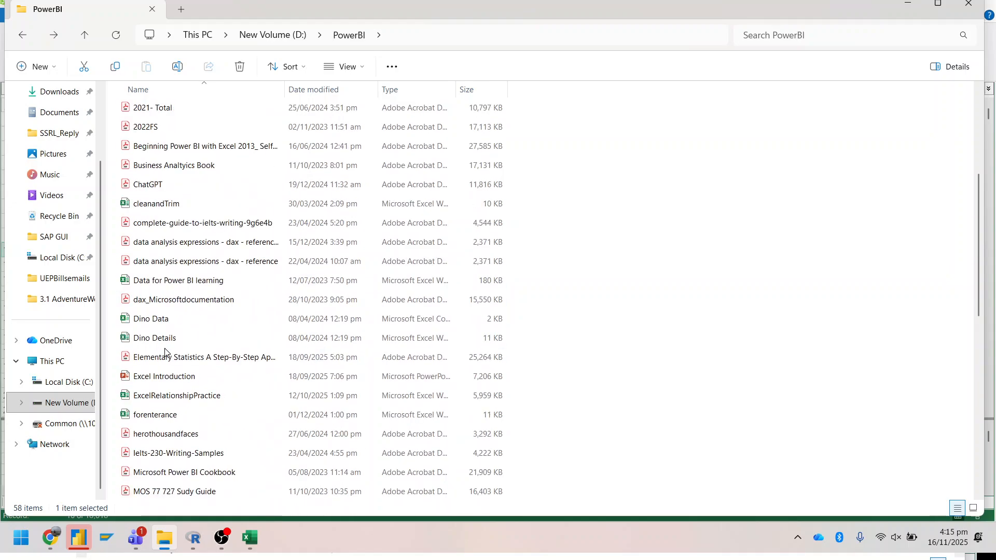
pyautogui.scroll(4, 165, 351)
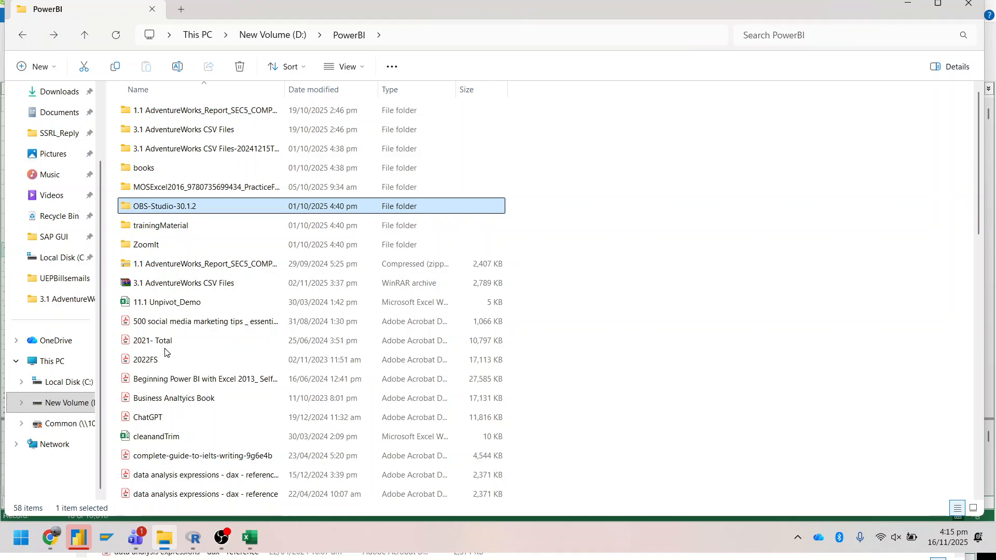
pyautogui.scroll(-1, 167, 352)
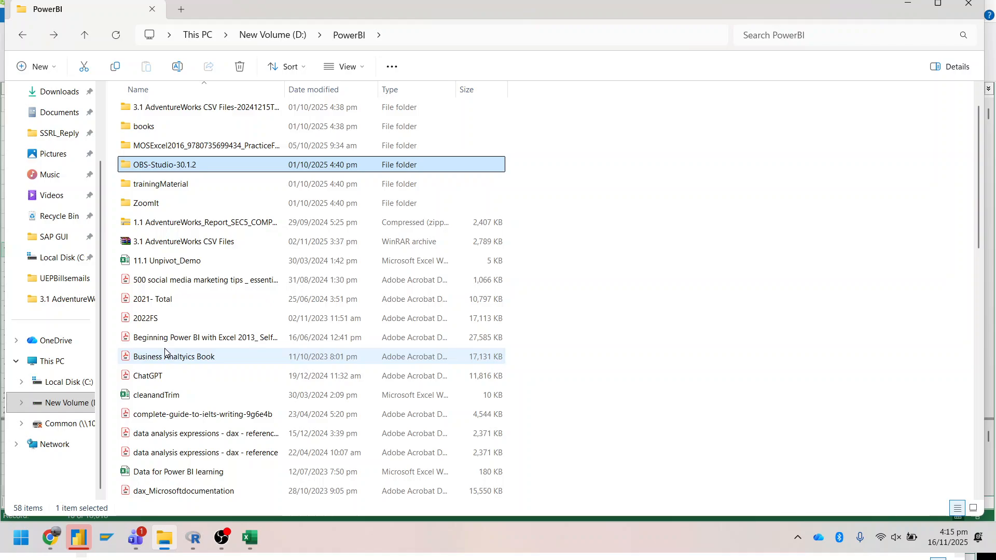
pyautogui.scroll(-2, 165, 352)
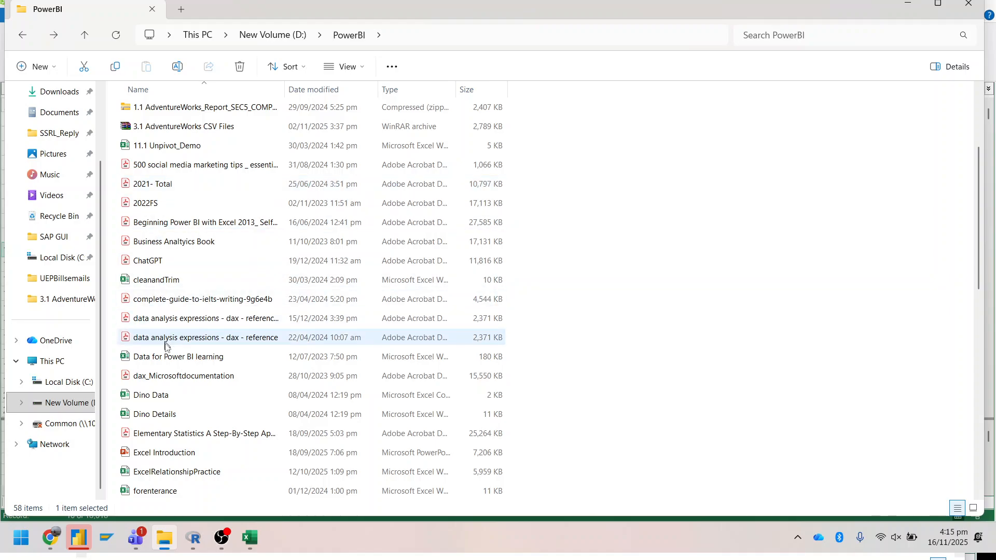
pyautogui.scroll(1, 168, 261)
pyautogui.scroll(1, 168, 260)
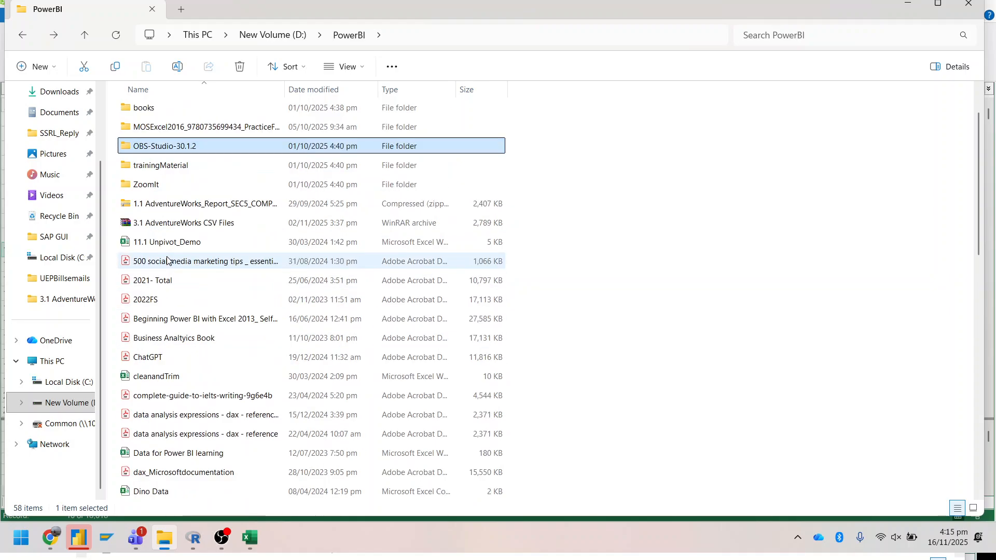
pyautogui.scroll(-2, 167, 259)
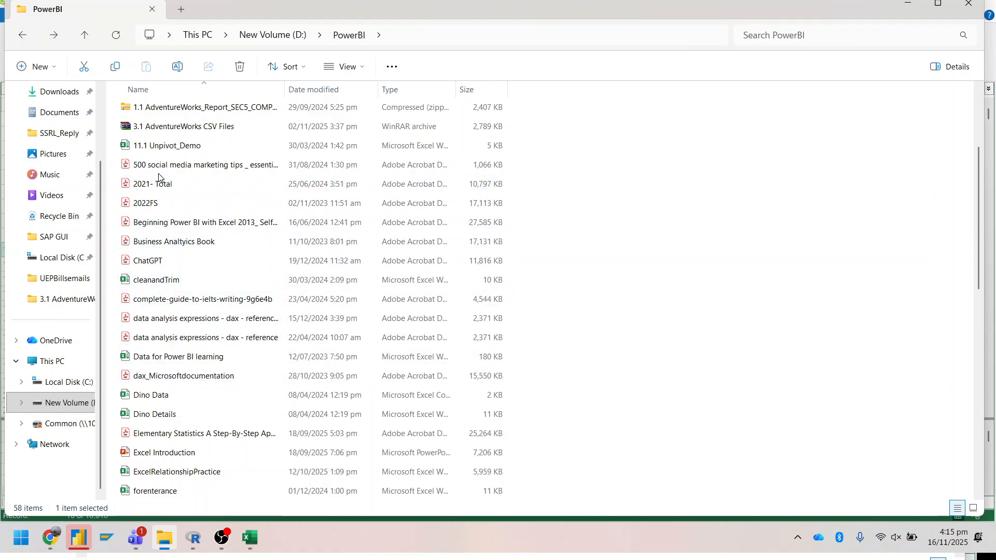
pyautogui.scroll(-3, 167, 298)
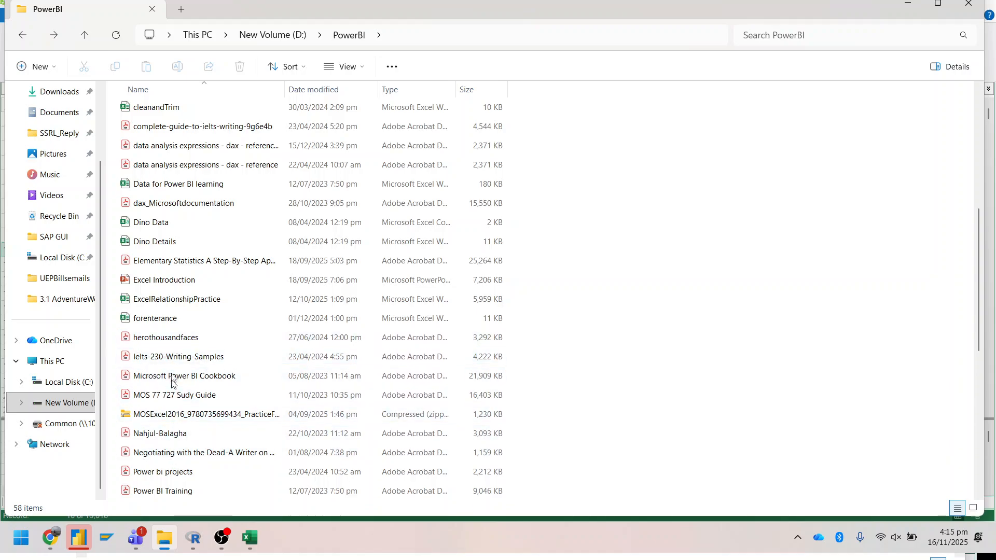
# - Open the Power BI Training PDF and skim its opening pages up to the FACTS slide
pyautogui.doubleClick(168, 491)
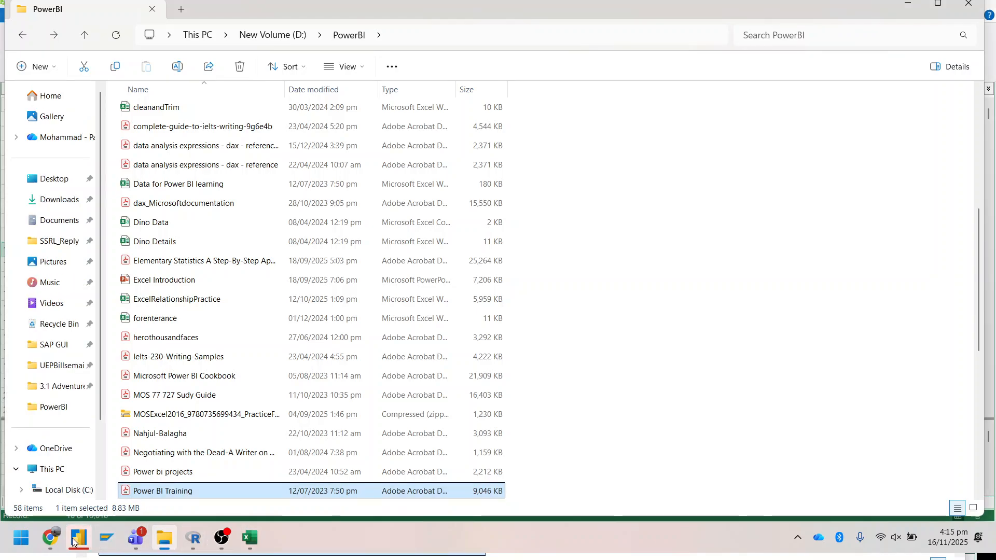
pyautogui.moveTo(53, 540)
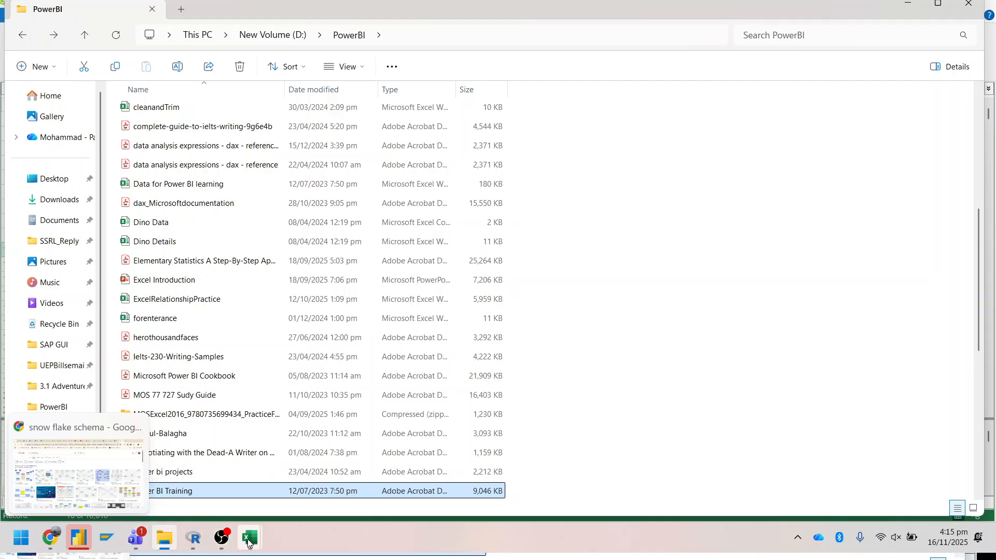
pyautogui.moveTo(249, 540)
pyautogui.click(313, 487)
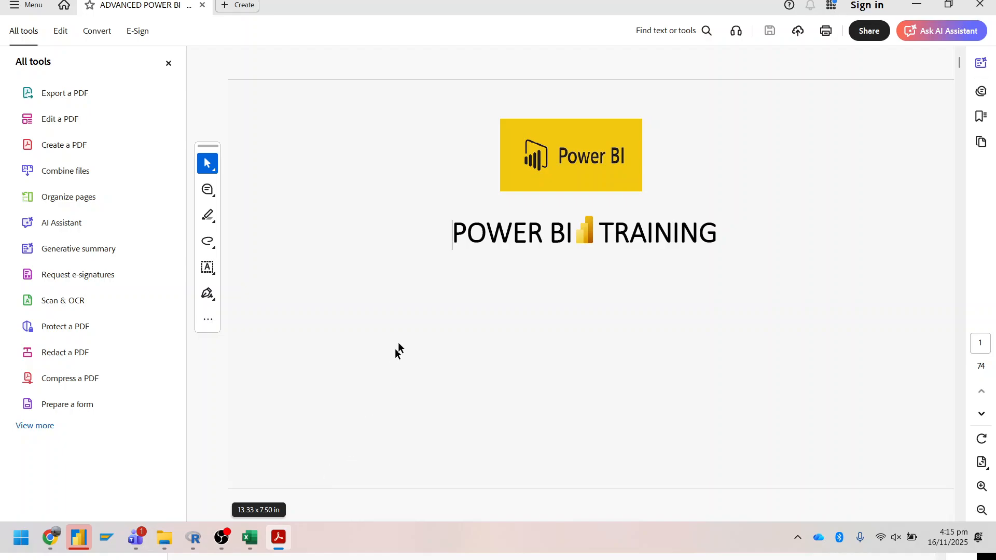
pyautogui.scroll(-3, 399, 343)
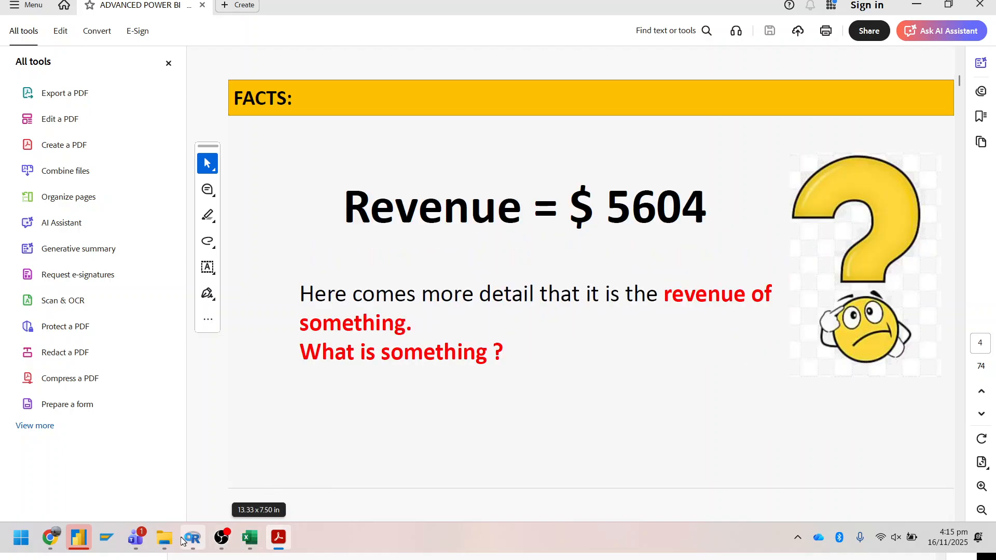
# - Return to the PowerBI folder in File Explorer and open the PowerBIpresentation PDF
pyautogui.click(164, 537)
pyautogui.scroll(-2, 193, 458)
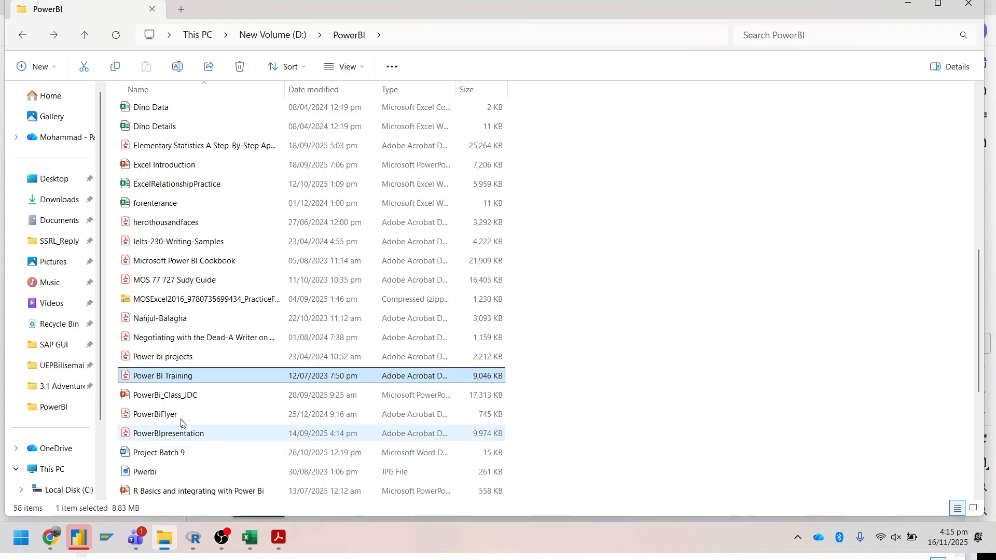
pyautogui.click(174, 438)
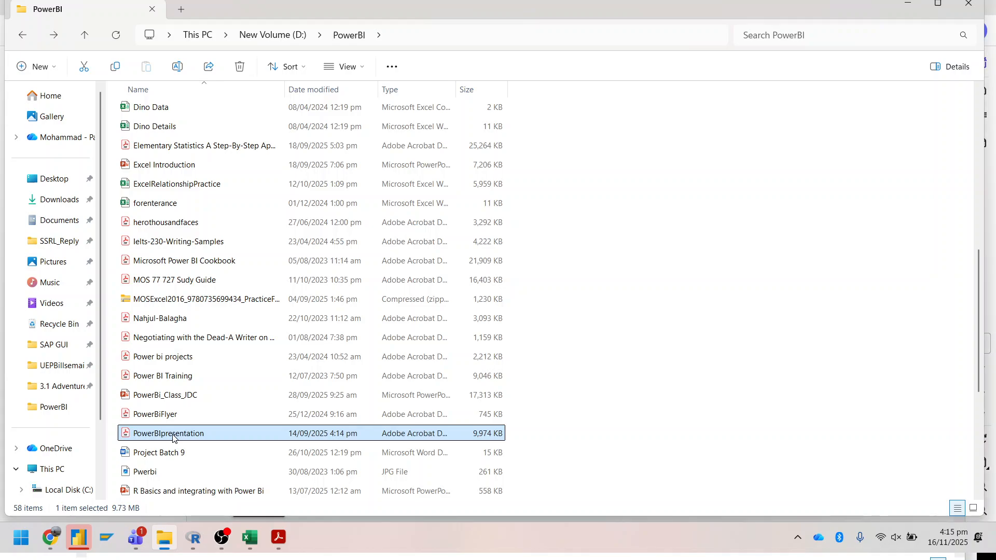
pyautogui.click(172, 435)
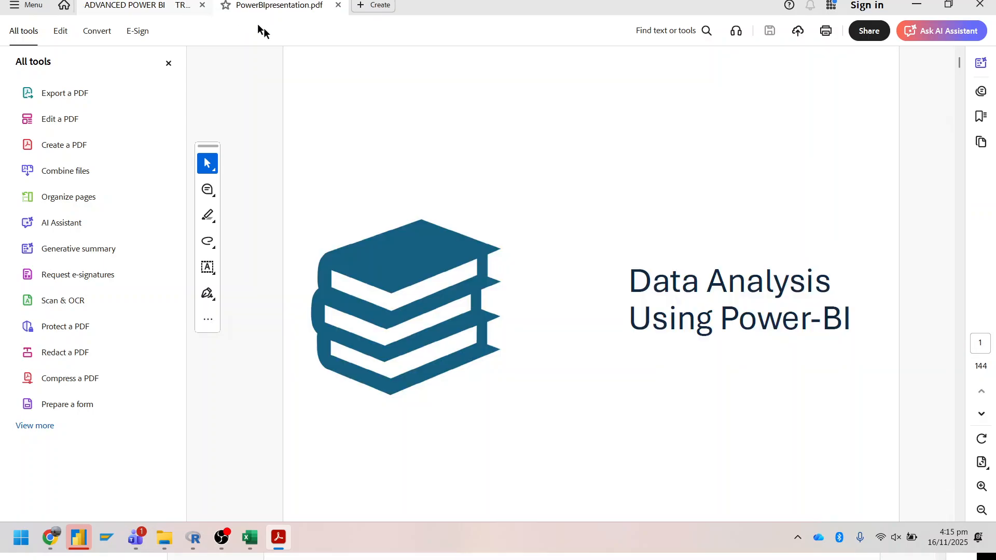
# - Page through PowerBIpresentation.pdf to find the DAX slide comparing calculated columns with measures
pyautogui.scroll(-20, 409, 282)
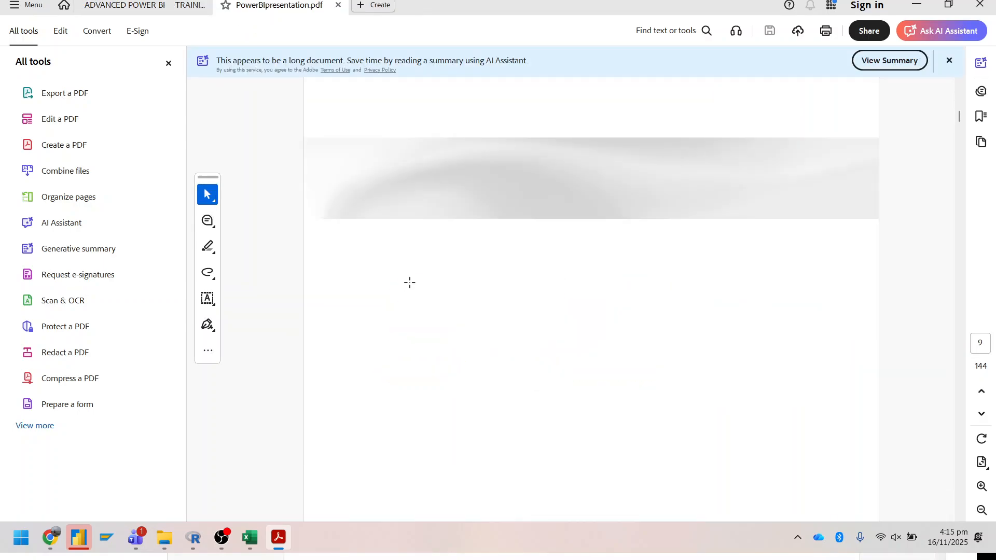
pyautogui.scroll(-20, 409, 282)
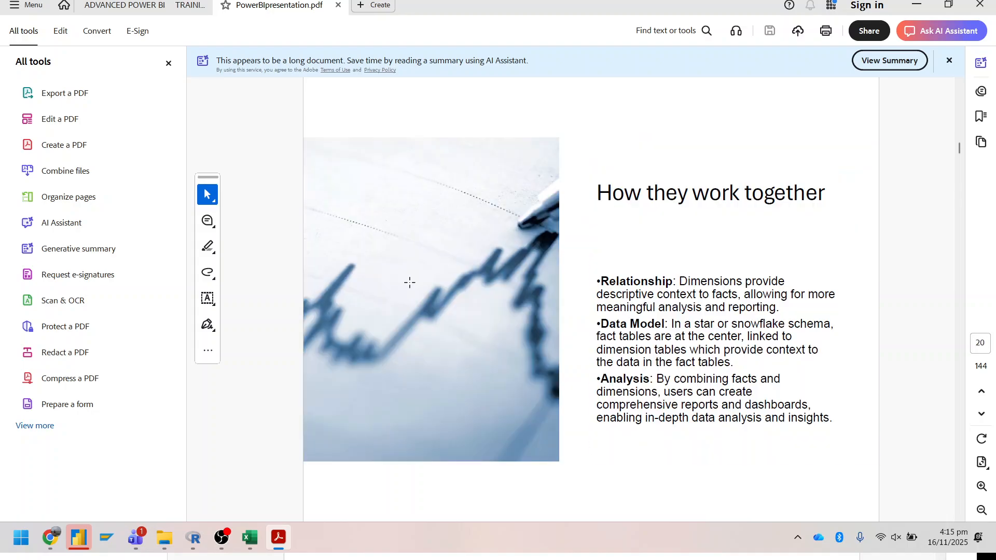
pyautogui.scroll(-15, 409, 282)
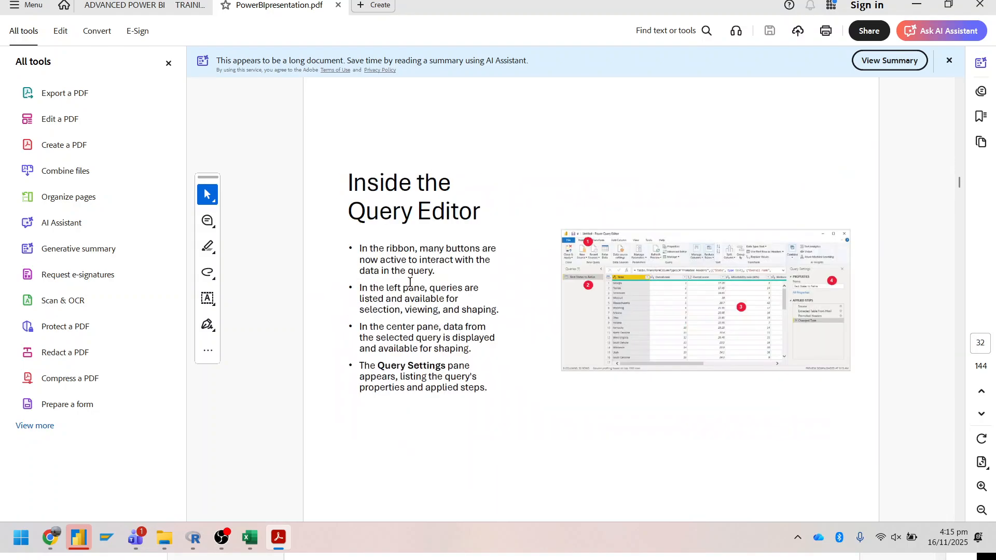
pyautogui.scroll(-15, 410, 283)
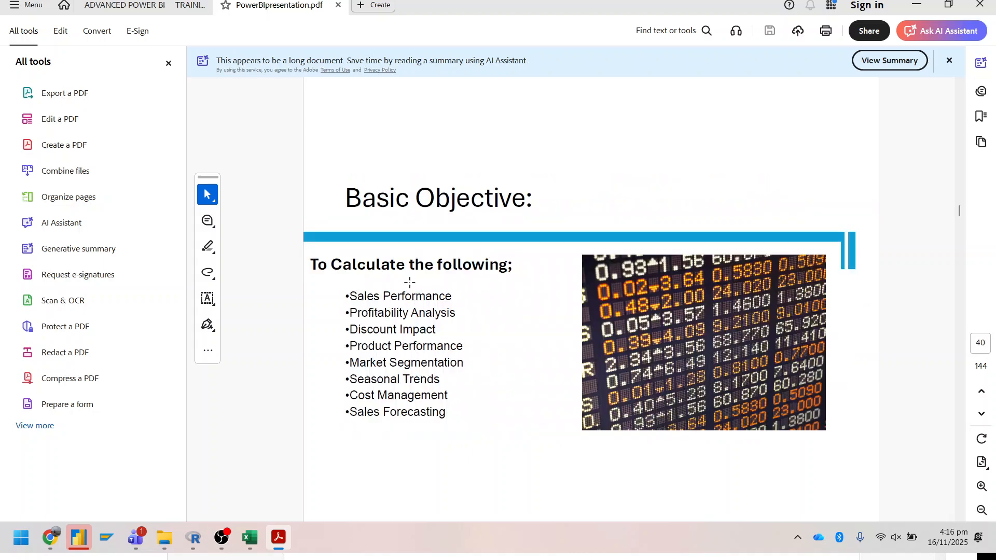
pyautogui.scroll(-20, 410, 282)
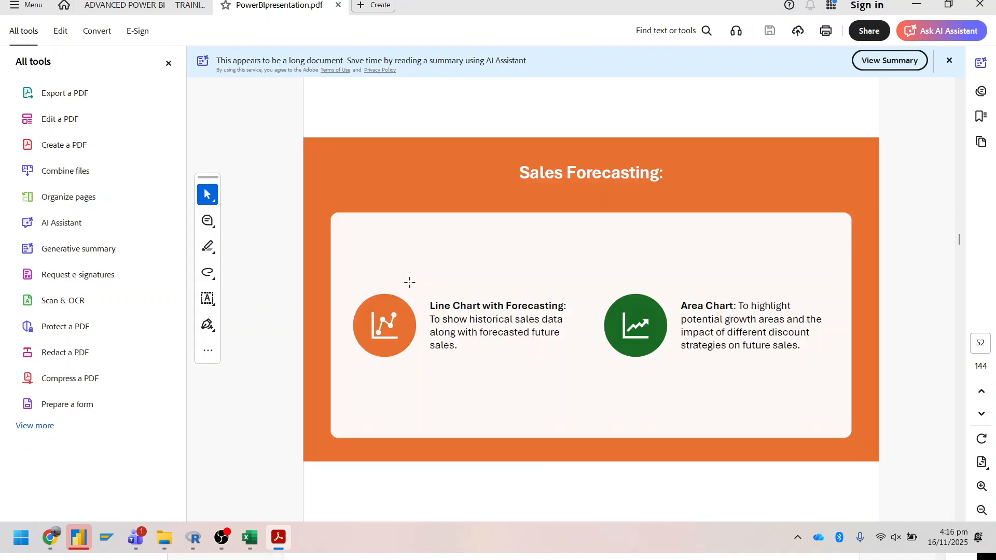
pyautogui.scroll(-10, 410, 282)
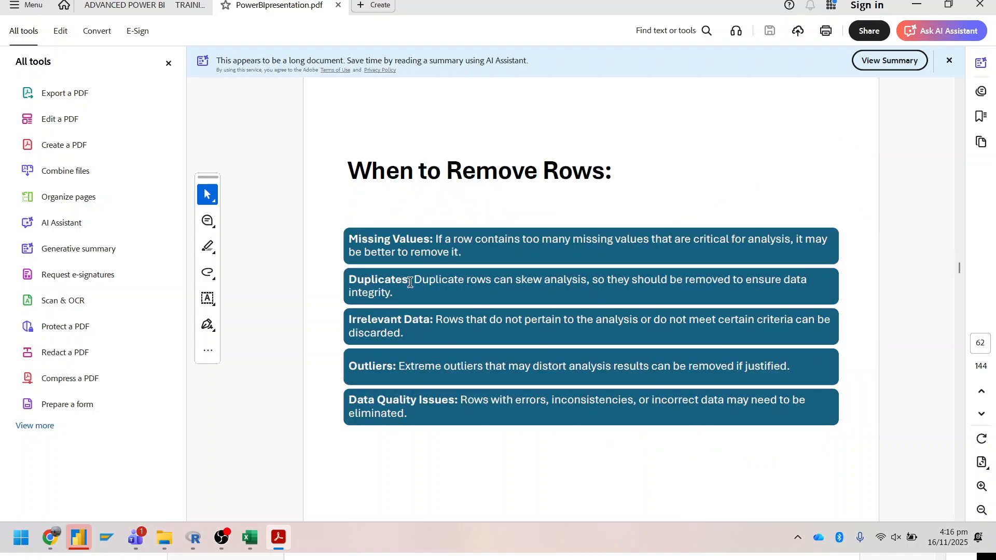
pyautogui.scroll(-20, 410, 283)
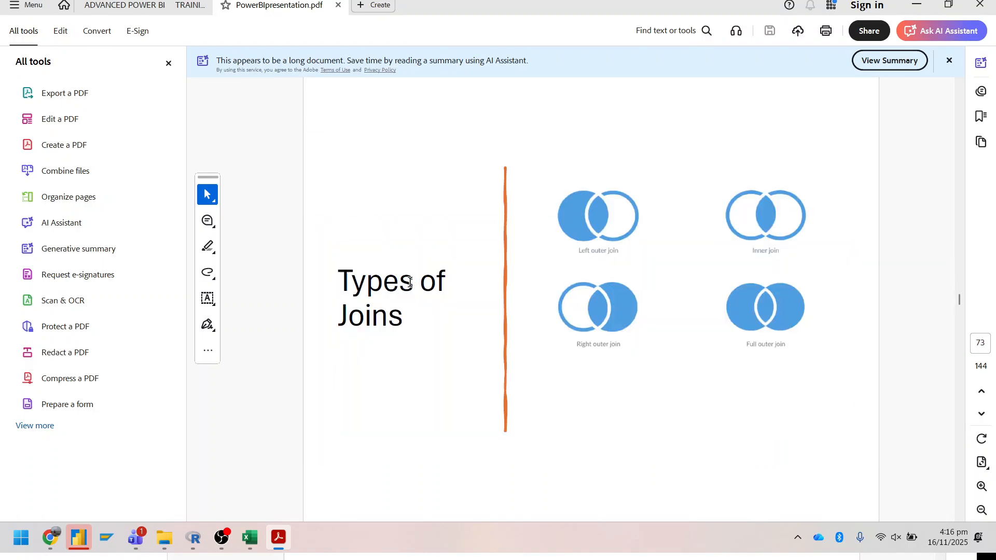
pyautogui.scroll(-10, 410, 282)
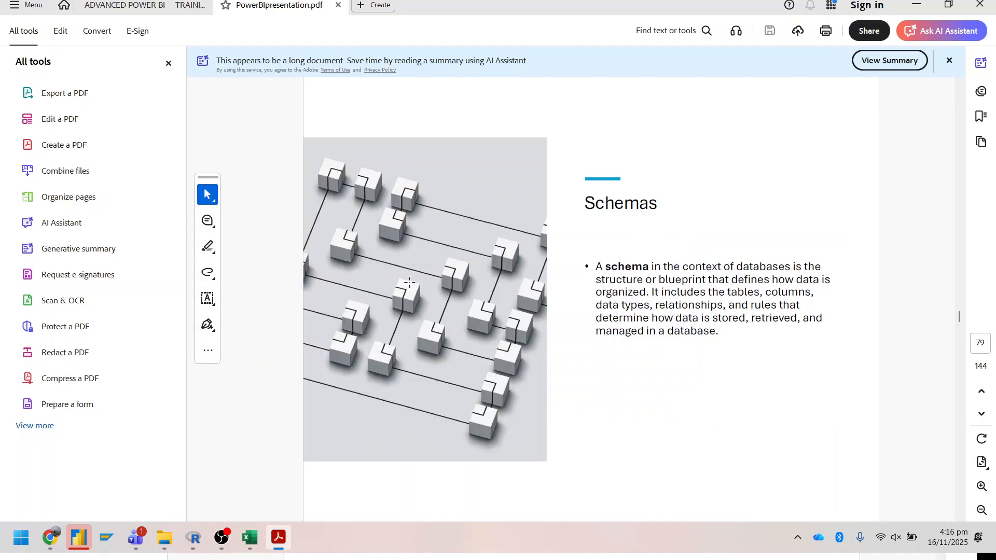
pyautogui.scroll(-15, 410, 282)
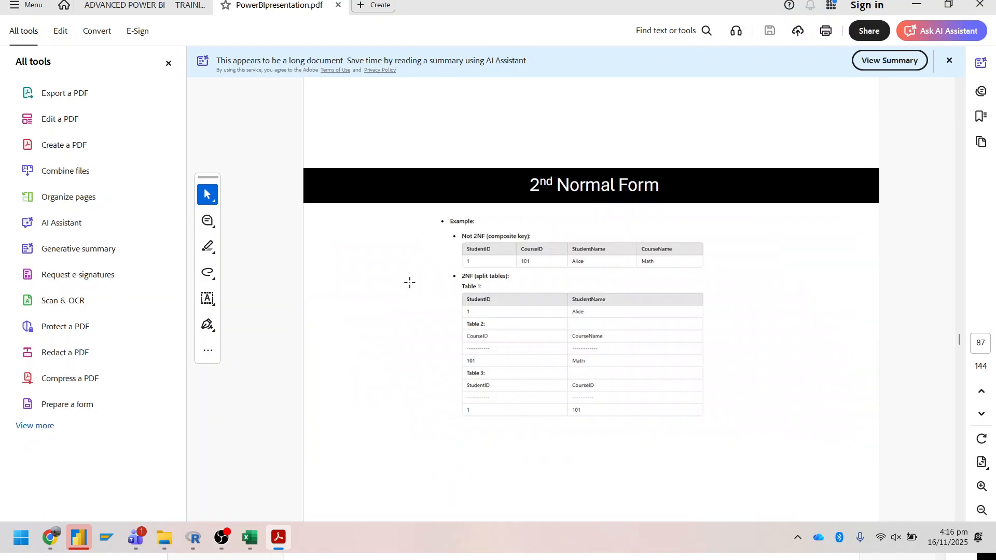
pyautogui.scroll(-8, 409, 283)
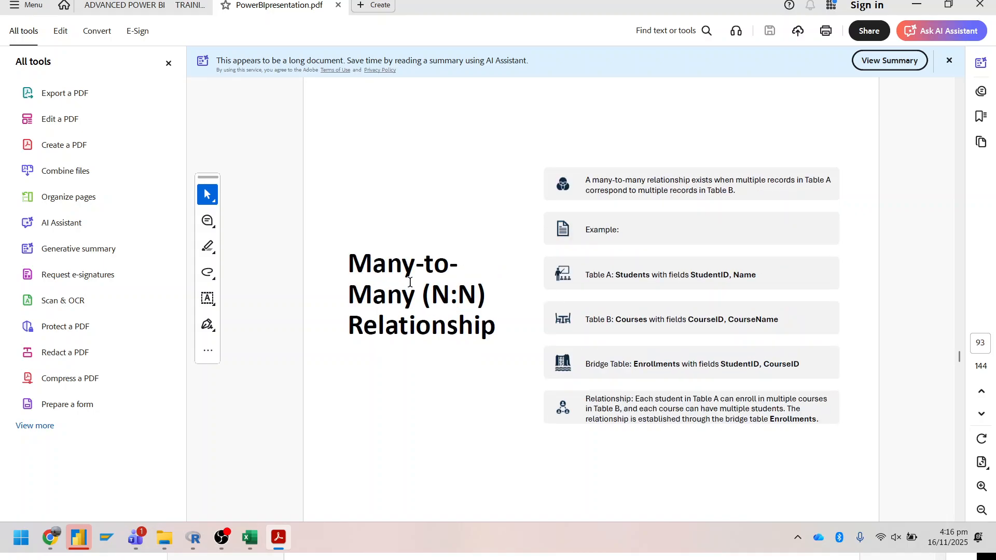
pyautogui.scroll(-6, 410, 282)
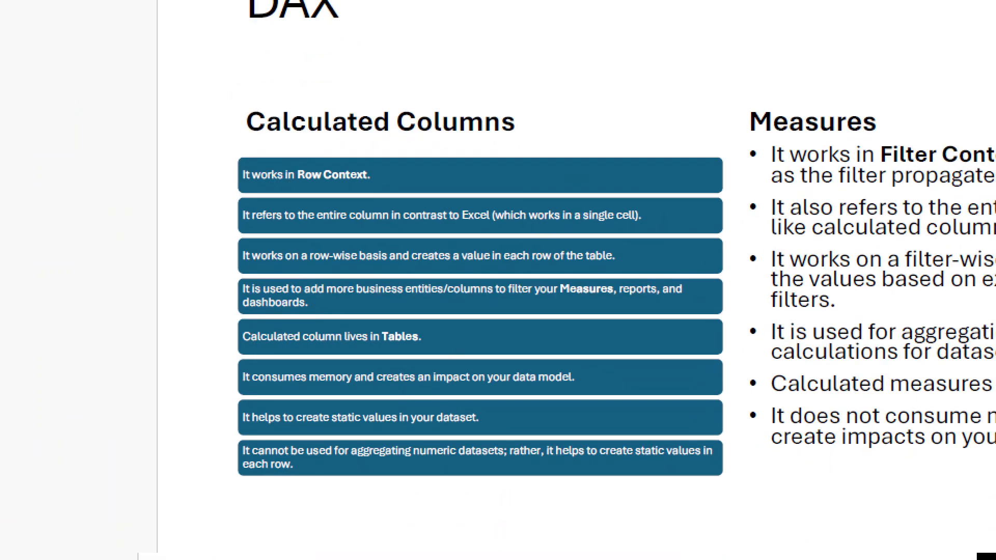
# - Frame the Calculated Columns section with a red rectangle and underline its Row Context statement
pyautogui.moveTo(170, 35)
pyautogui.mouseDown()
pyautogui.moveTo(622, 554)
pyautogui.moveTo(742, 502)
pyautogui.mouseUp()
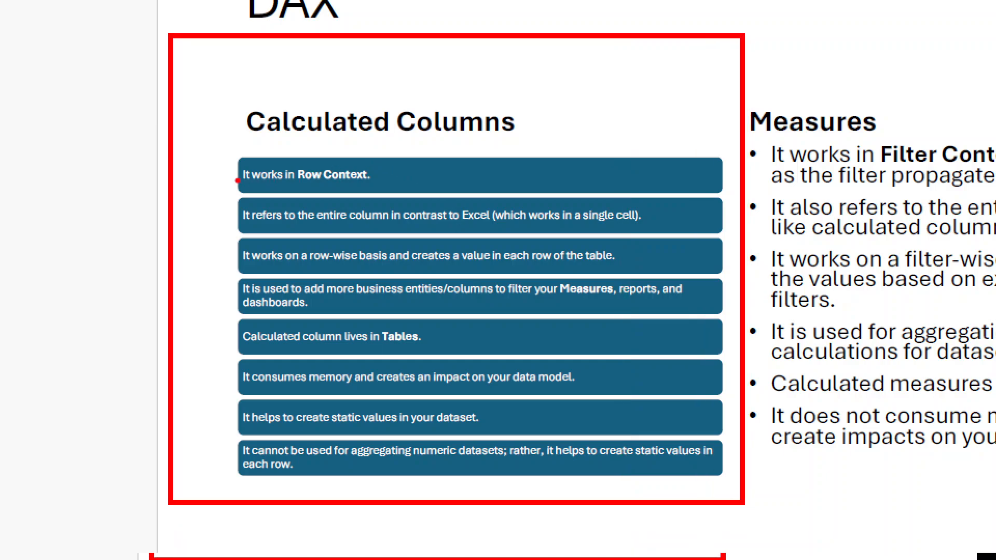
pyautogui.moveTo(355, 183); pyautogui.dragTo(476, 182)
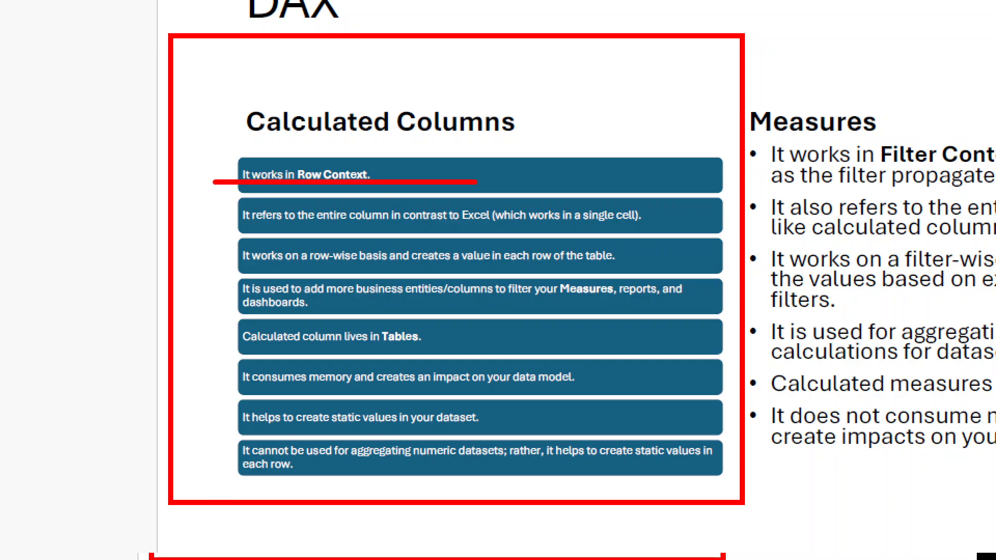
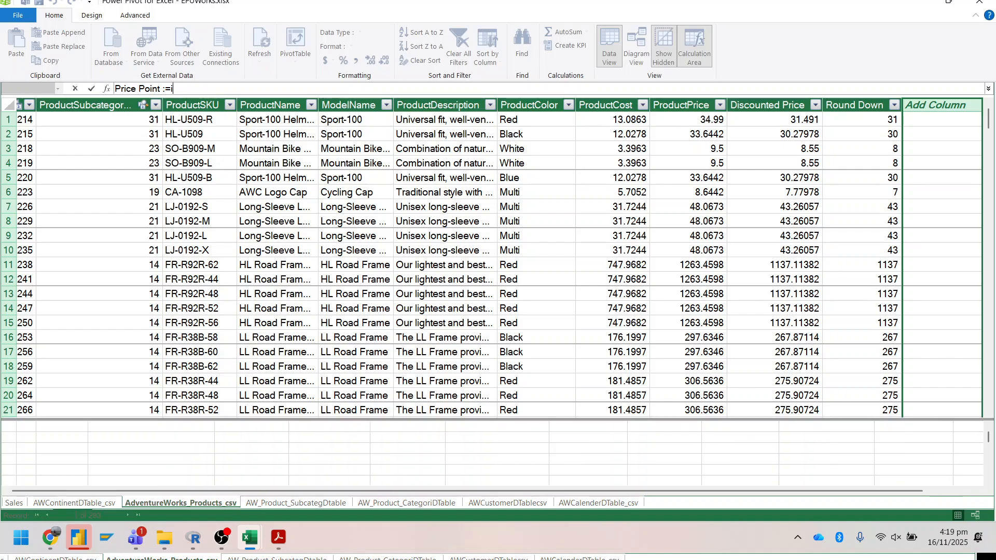
# - Begin the Price Point formula with an IF that returns "High Price" when AdventureWorks_Products_csv[ProductPrice] is greater than 500
pyautogui.write('if')
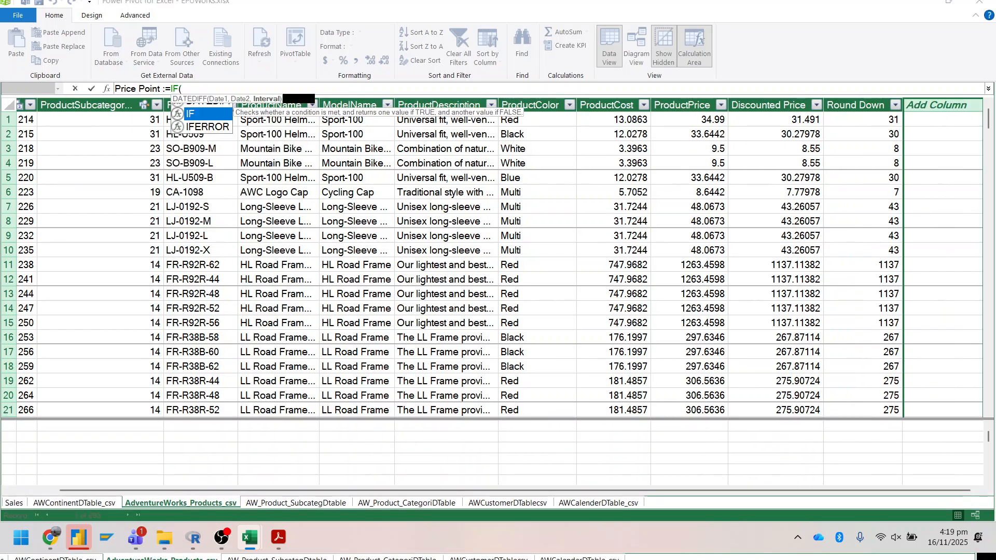
pyautogui.press('Tab')
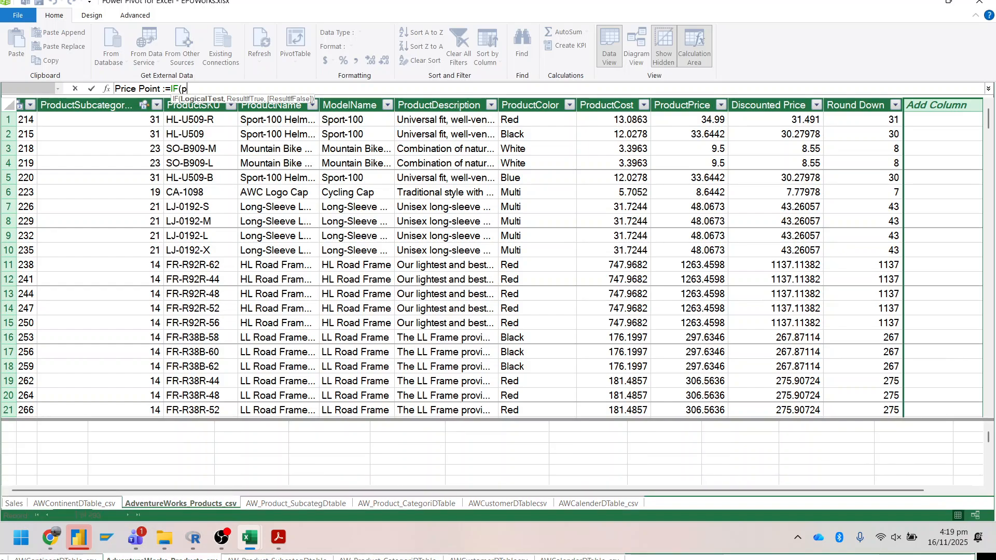
pyautogui.write('pro')
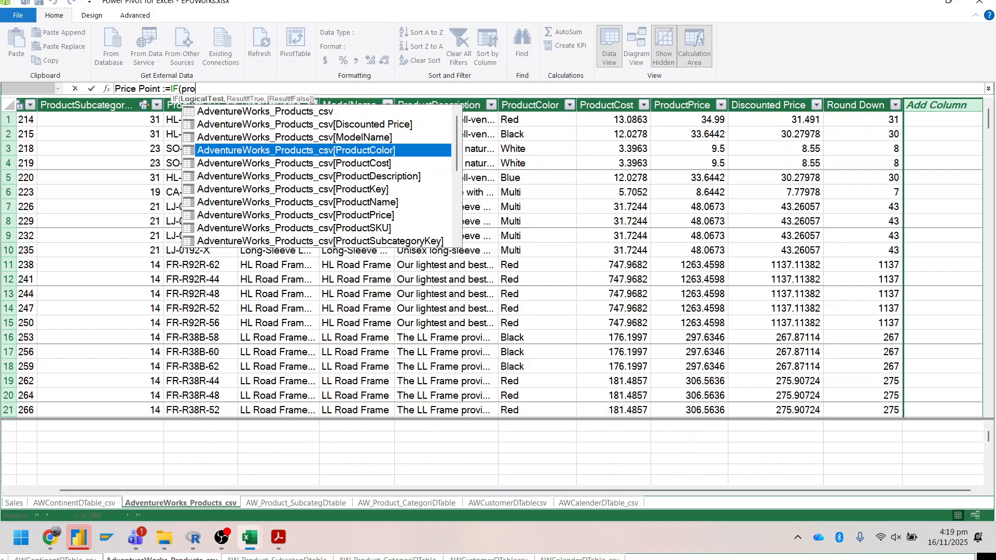
pyautogui.press('Down')
pyautogui.press('Down')
pyautogui.press('Down')
pyautogui.press('Down')
pyautogui.press('Down')
pyautogui.press('Tab')
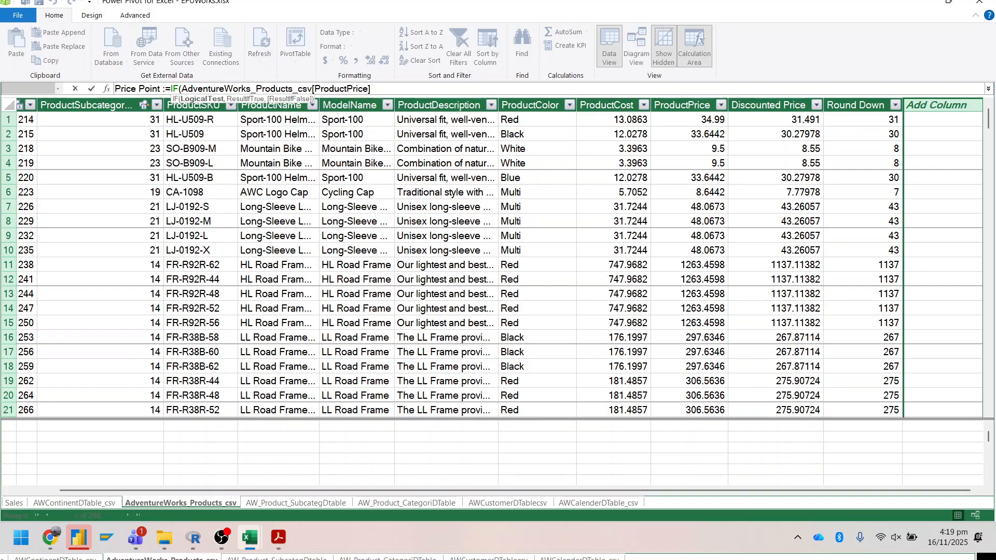
pyautogui.write('>')
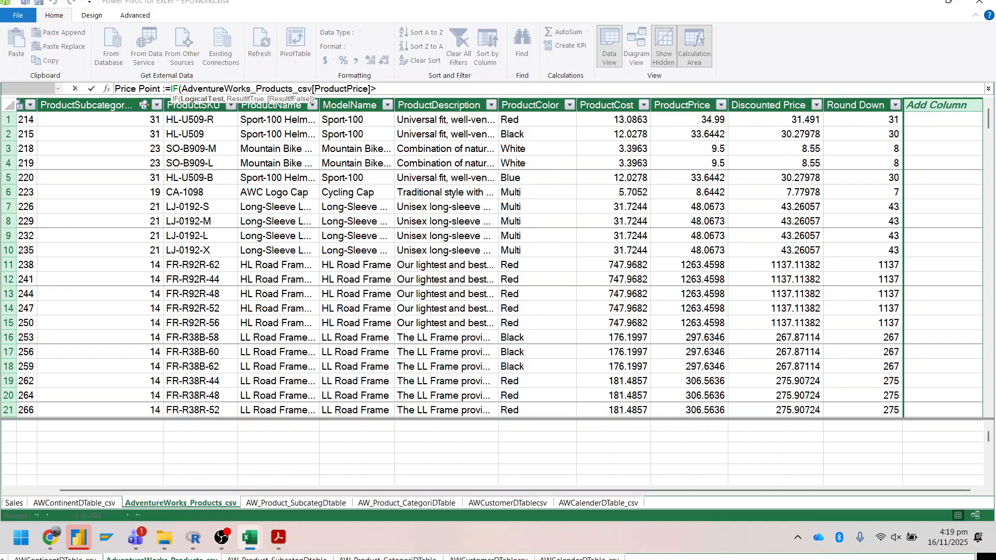
pyautogui.write('500')
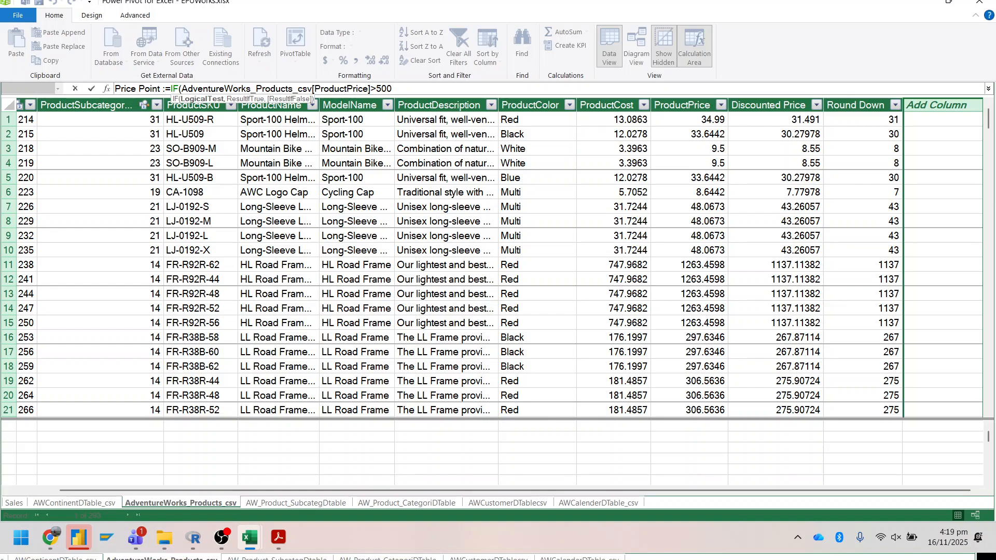
pyautogui.write(',')
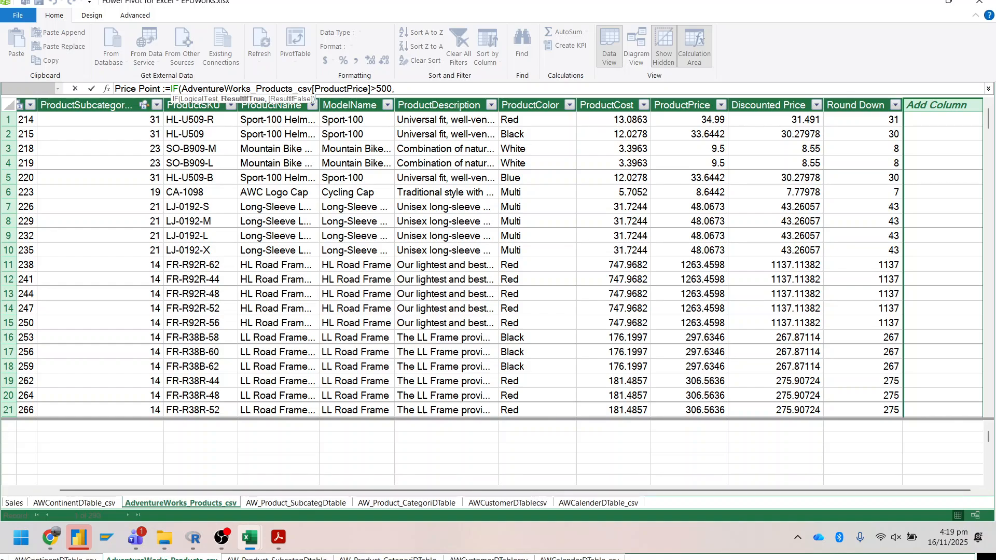
pyautogui.write('"High')
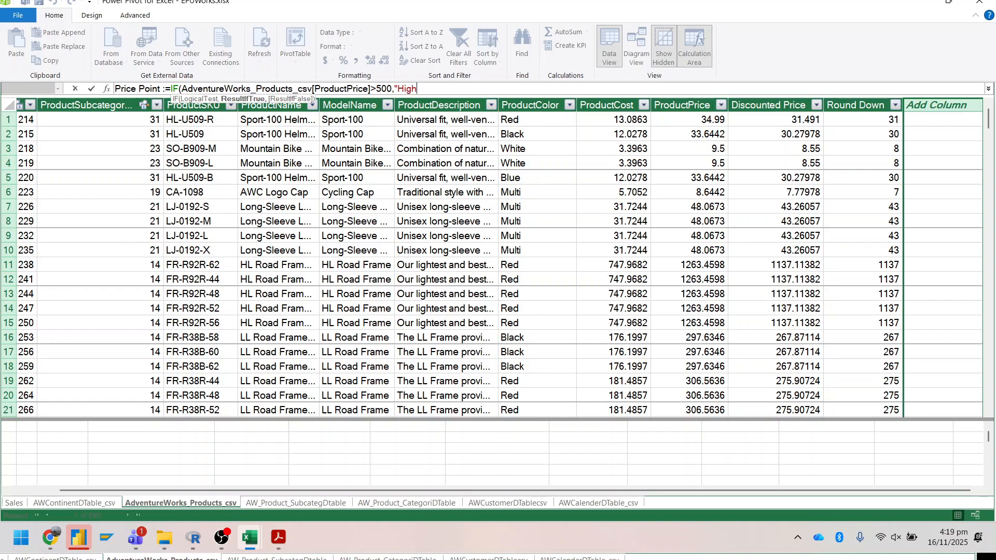
pyautogui.write(' Price')
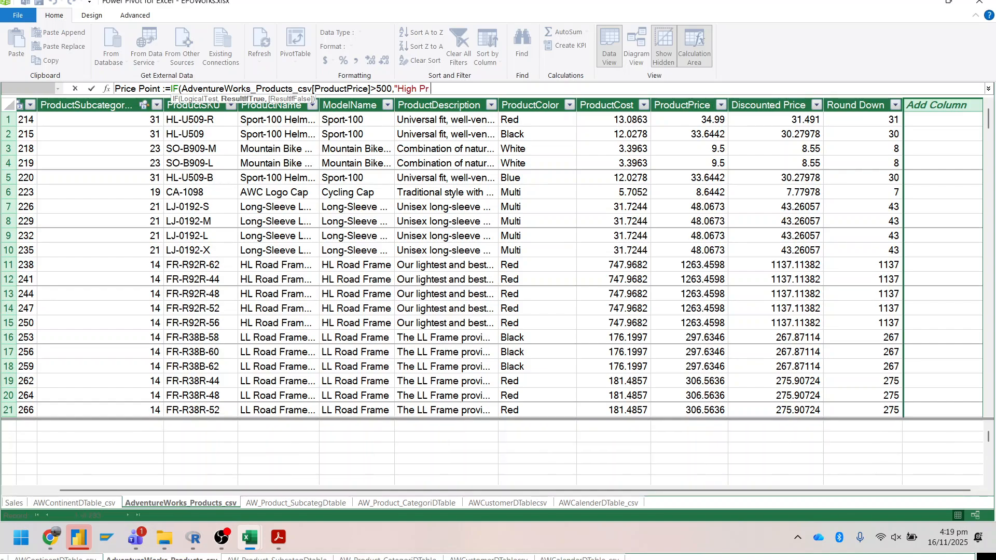
# - Nest a second IF as the false result, testing whether AdventureWorks_Products_csv[ProductPrice] is <=100
pyautogui.write('",i')
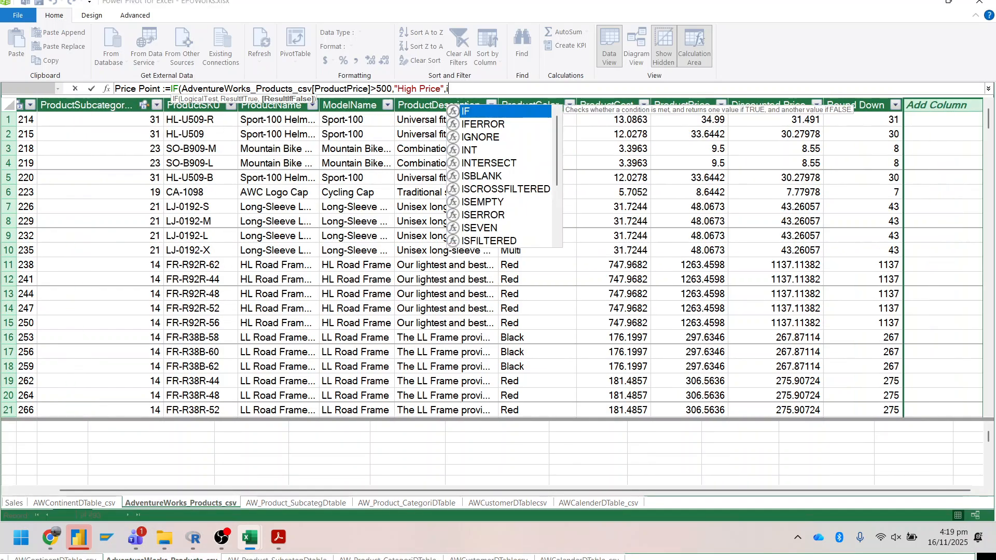
pyautogui.write('f')
pyautogui.press('BackSpace')
pyautogui.press('BackSpace')
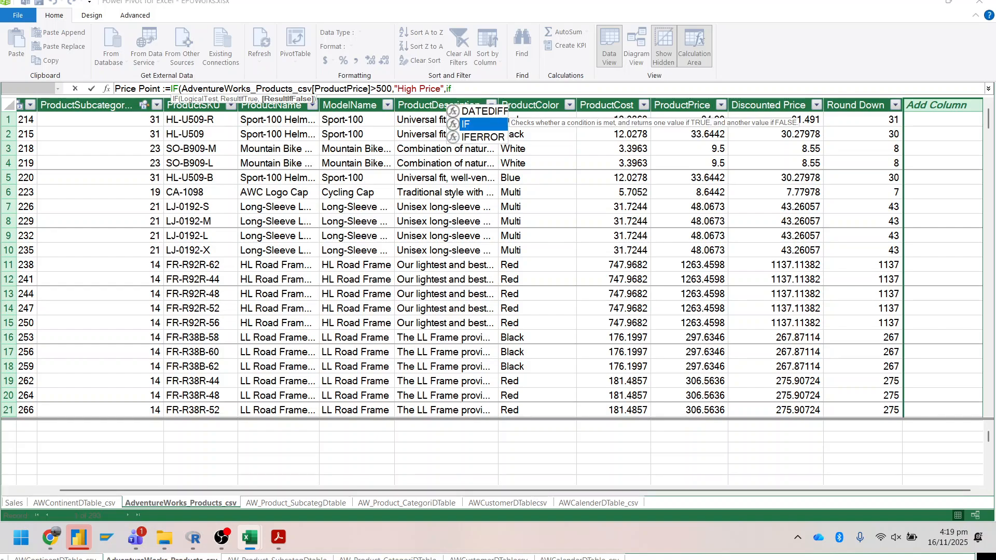
pyautogui.press('Tab')
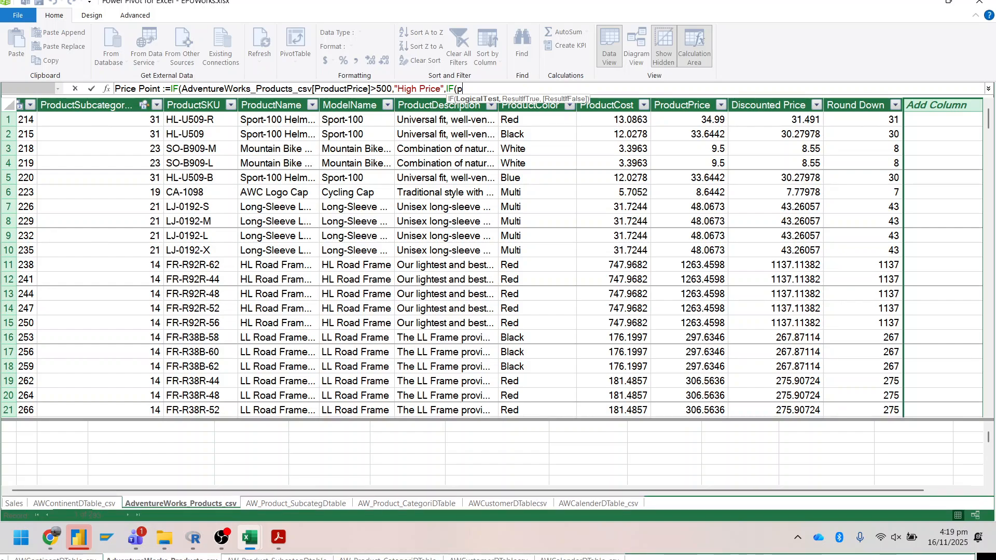
pyautogui.write('pro')
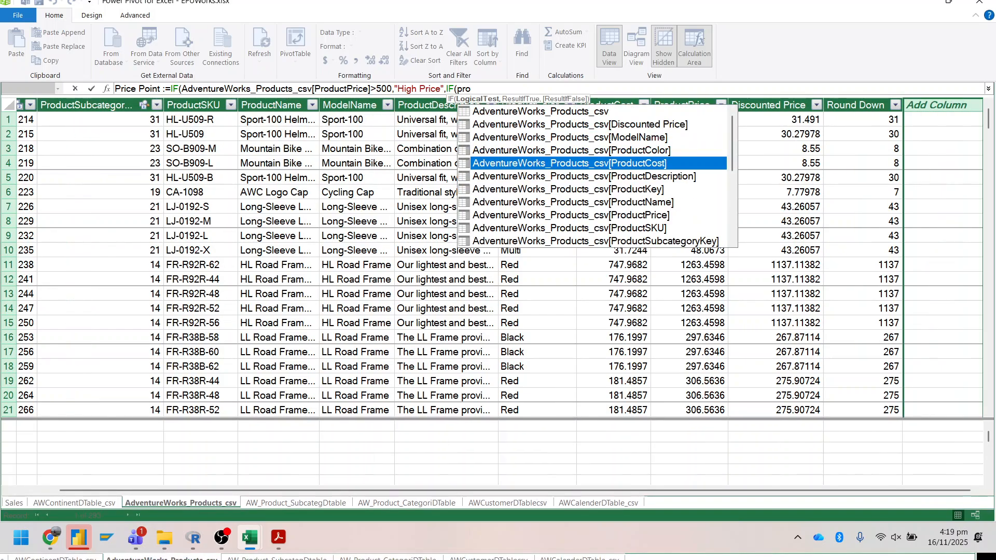
pyautogui.press('Down')
pyautogui.press('Down')
pyautogui.press('Down')
pyautogui.press('Down')
pyautogui.press('Tab')
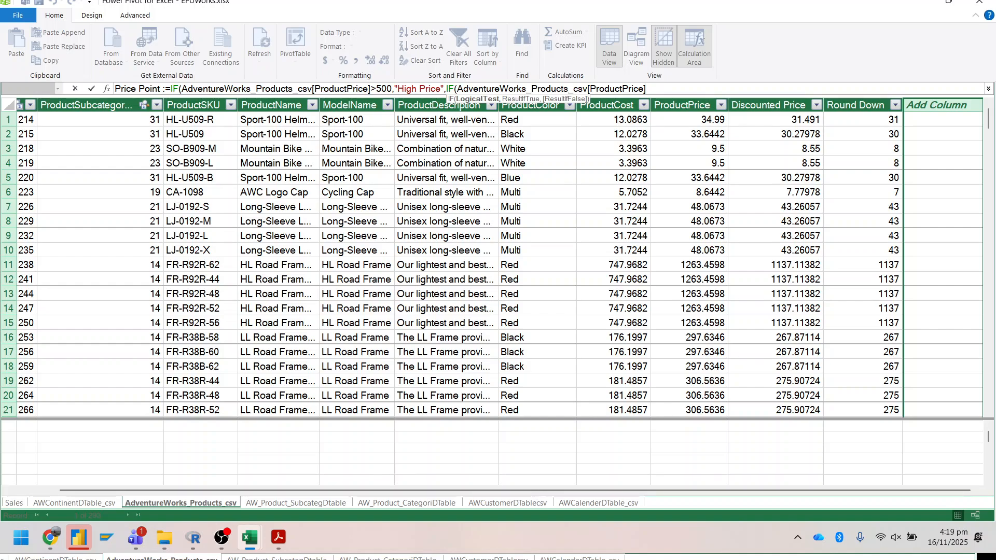
pyautogui.write('<')
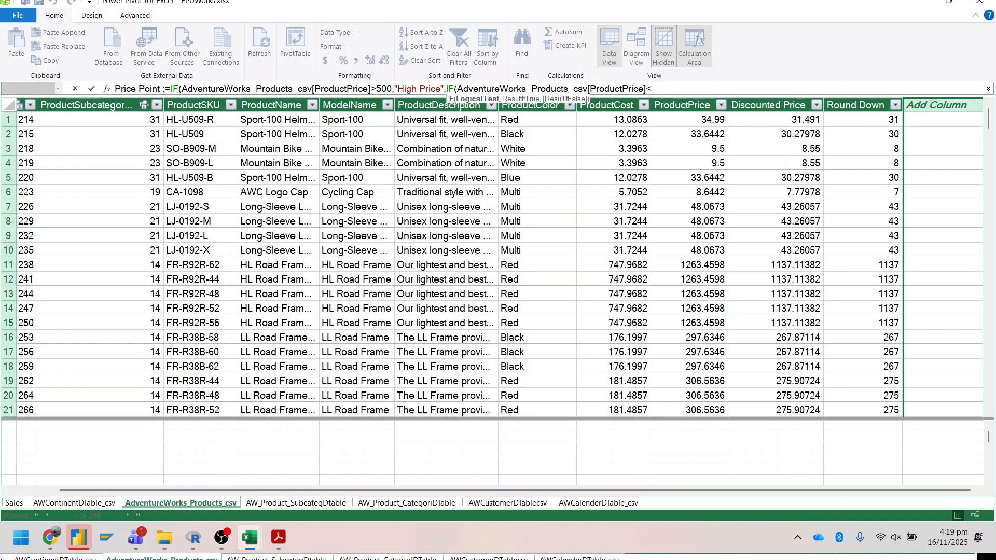
pyautogui.write('100')
pyautogui.write('=')
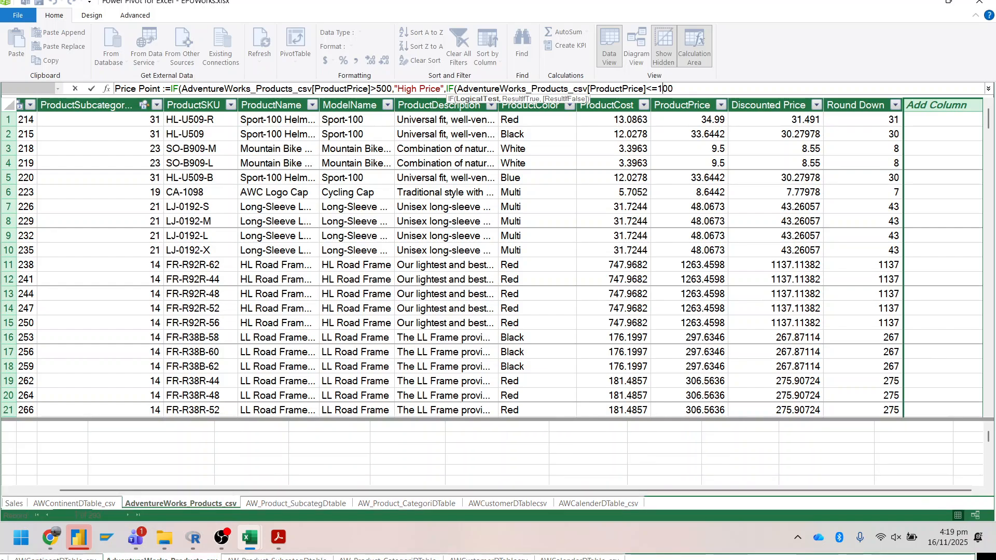
# - Complete the nested IF with "Low Price" as its true result and "Mid Range" as its false result
pyautogui.write(',"')
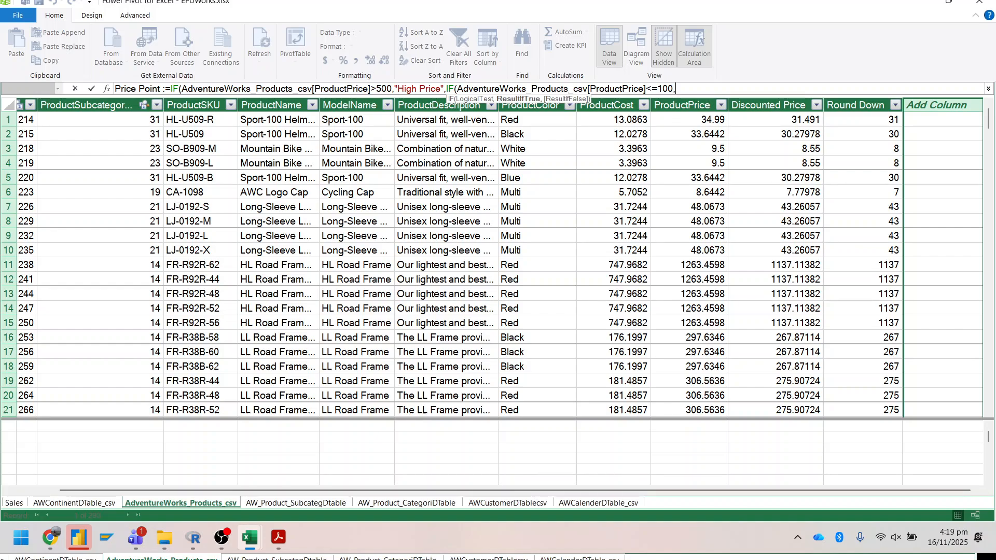
pyautogui.write('Low')
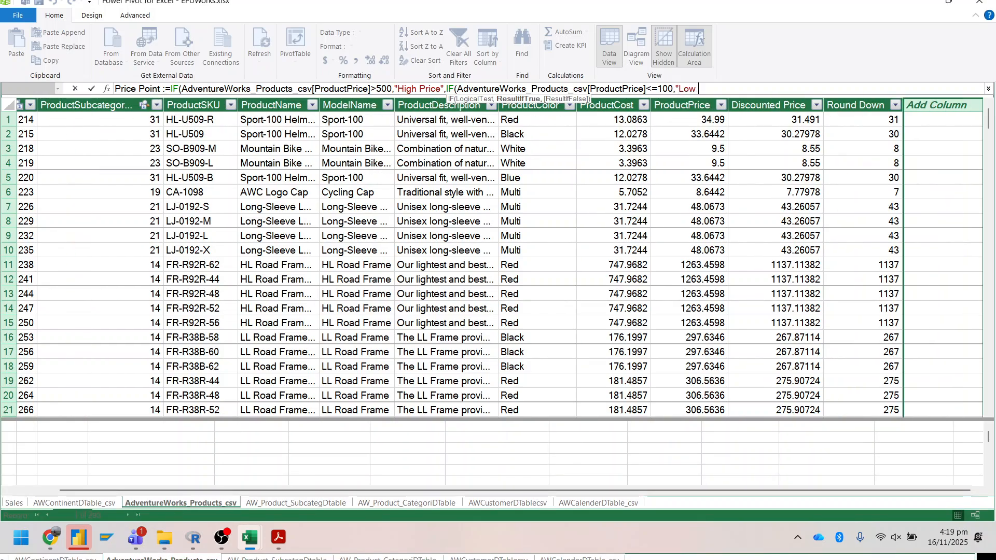
pyautogui.write(' Price')
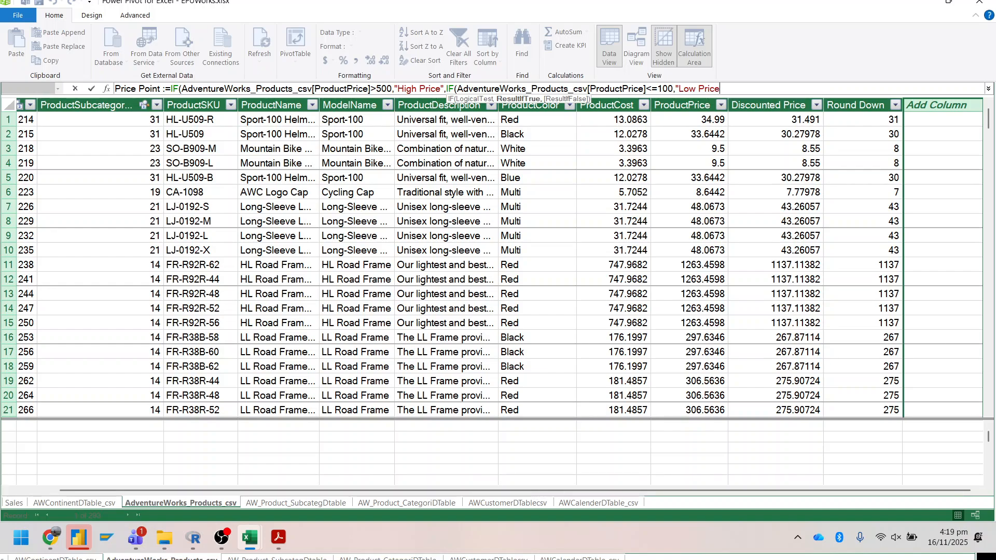
pyautogui.write('",')
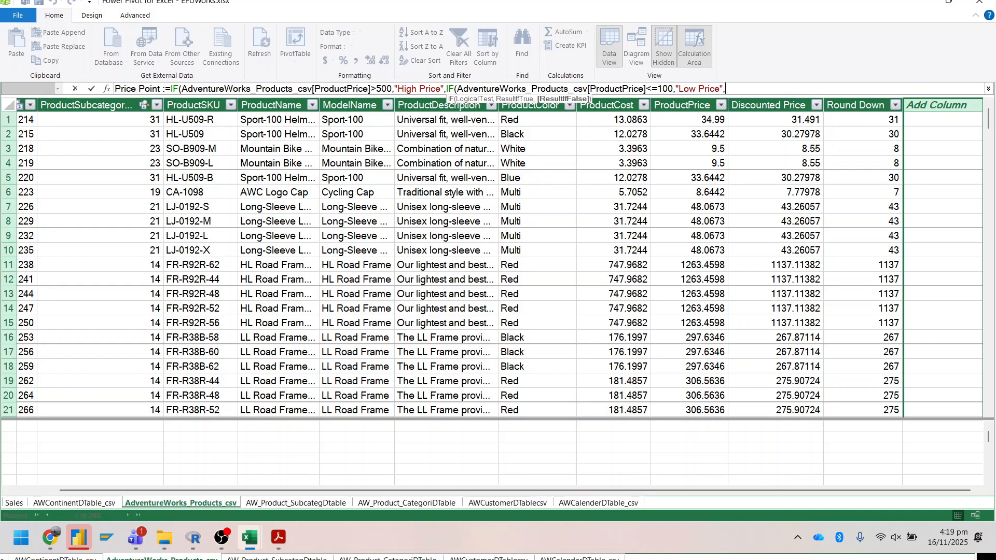
pyautogui.write('"Mid ')
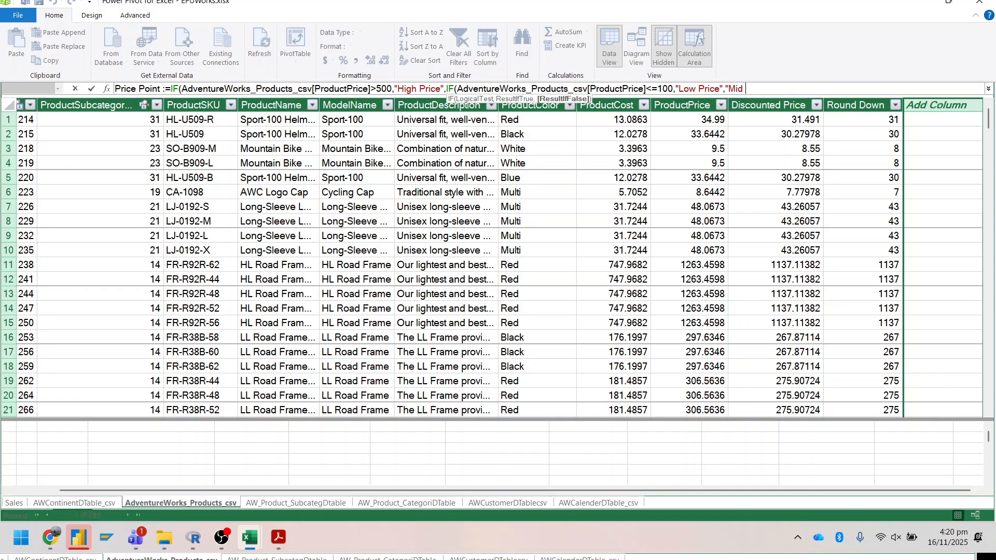
pyautogui.write('Range')
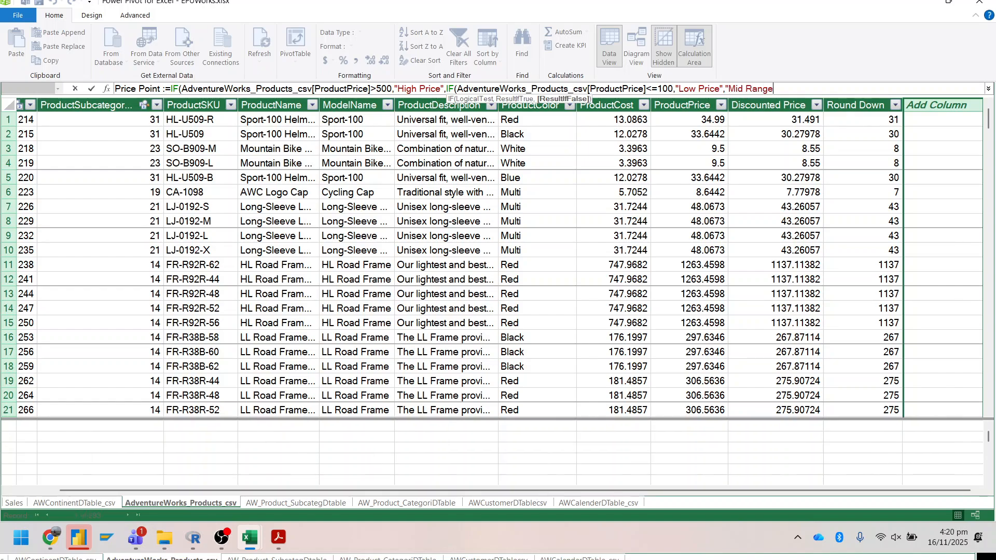
pyautogui.write('")')
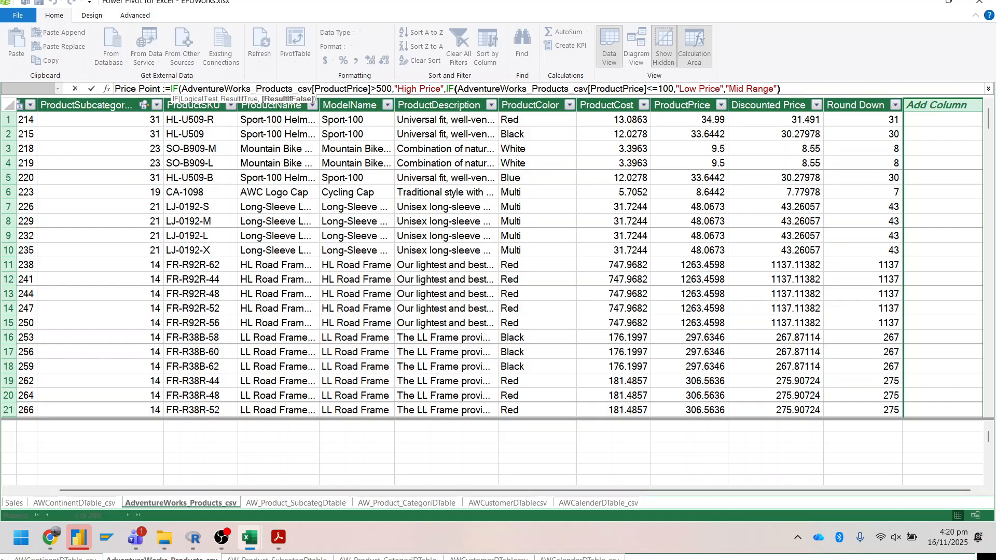
# - Try to commit the Price Point formula with the first condition's operator written as =>
pyautogui.click(372, 89)
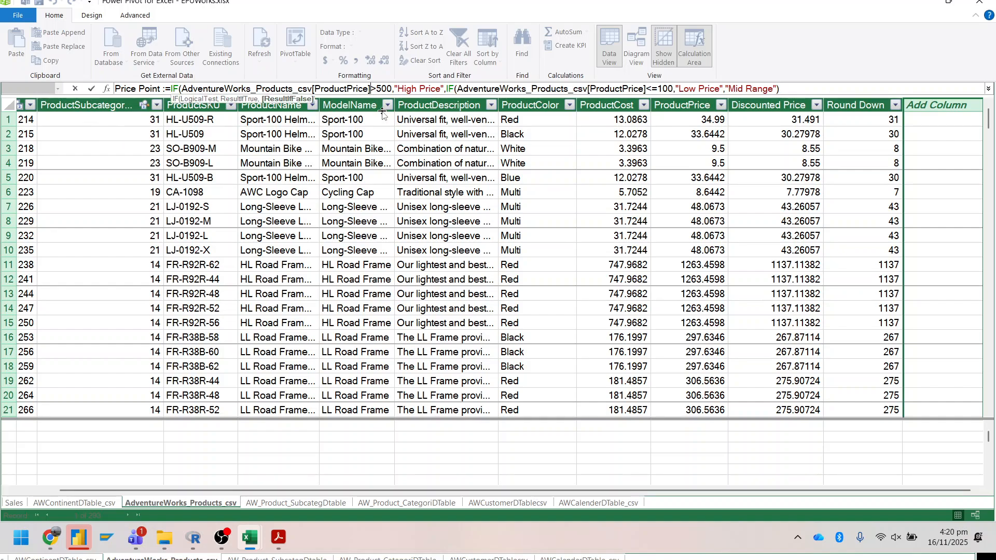
pyautogui.write('=')
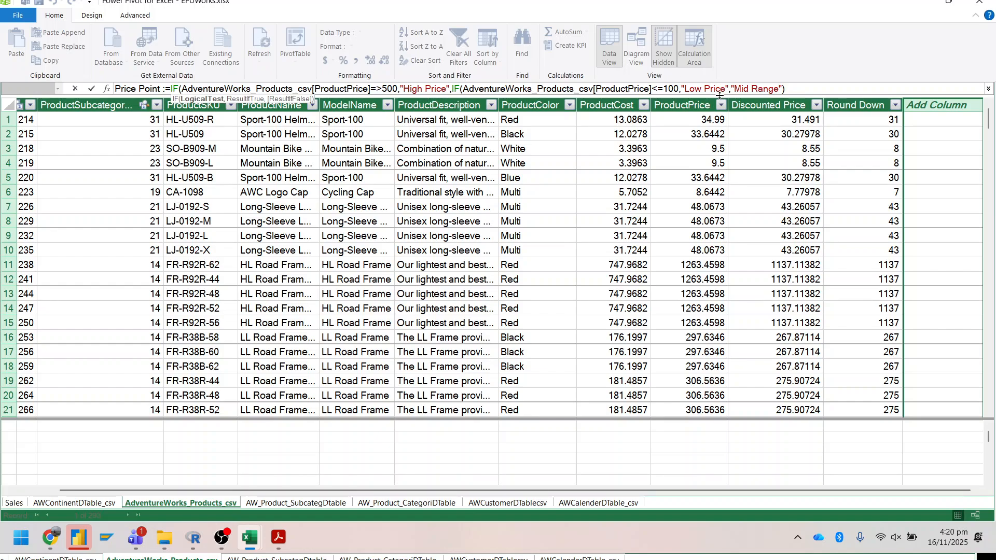
pyautogui.click(785, 88)
pyautogui.press('Return')
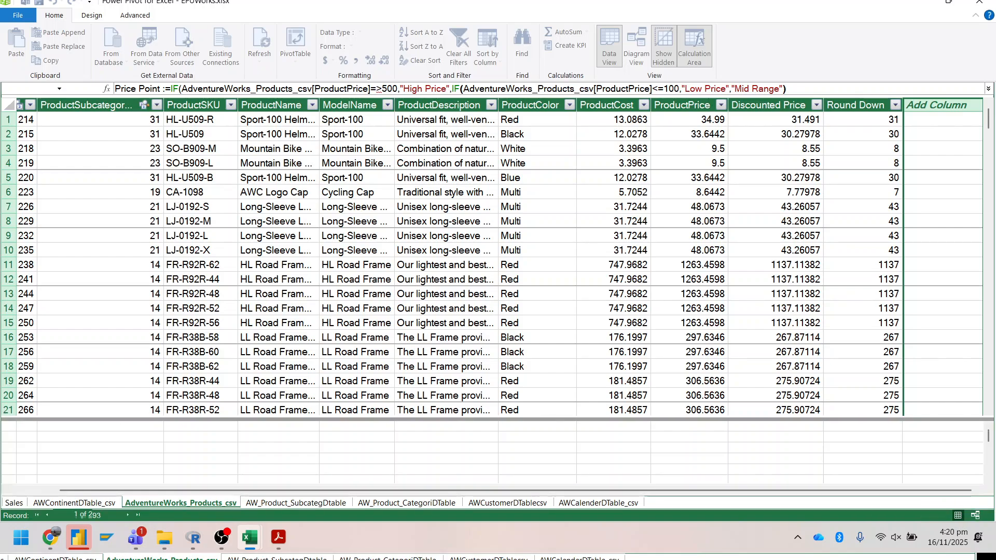
pyautogui.click(378, 89)
pyautogui.press('Return')
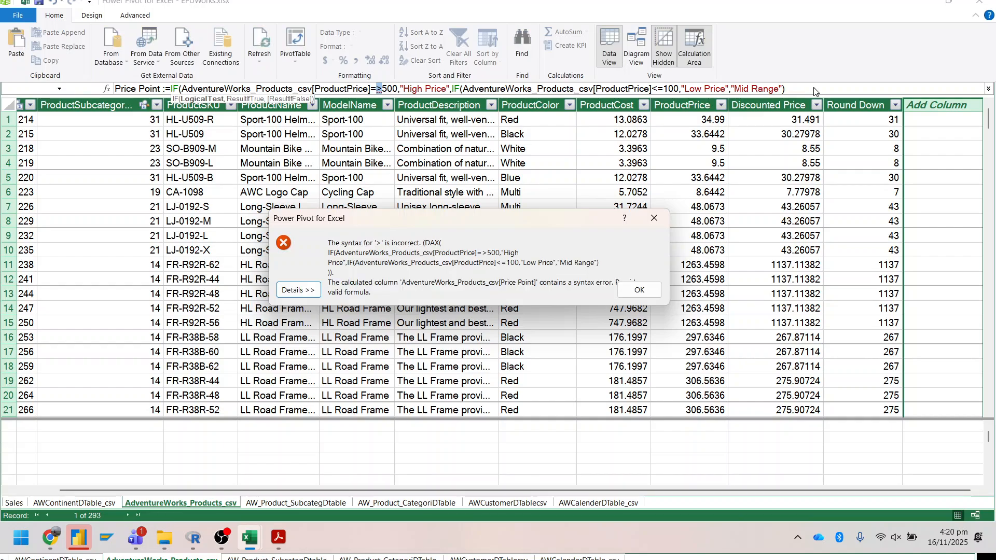
pyautogui.click(639, 293)
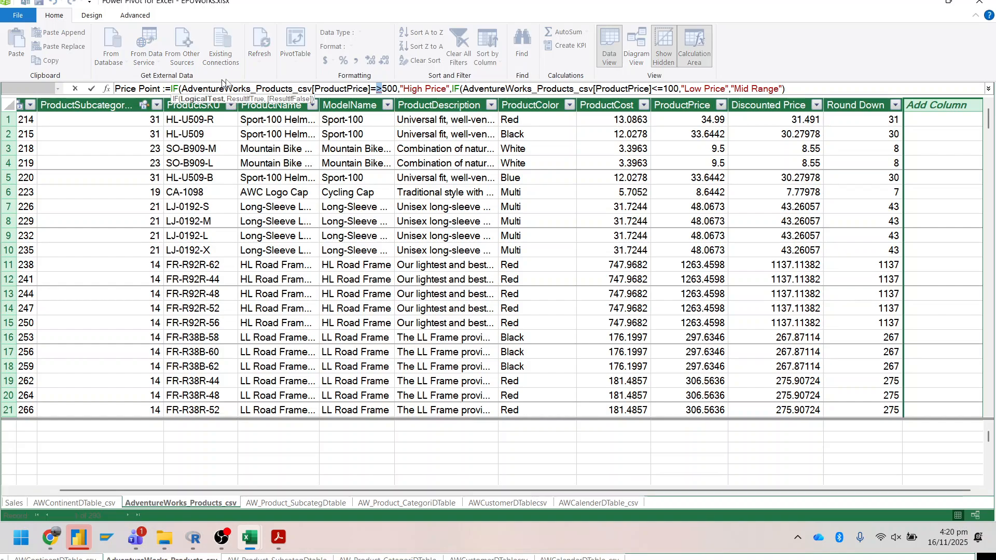
# - Correct the first condition's operator to >=, close the outer IF with a parenthesis and commit the Price Point column
pyautogui.click(382, 87)
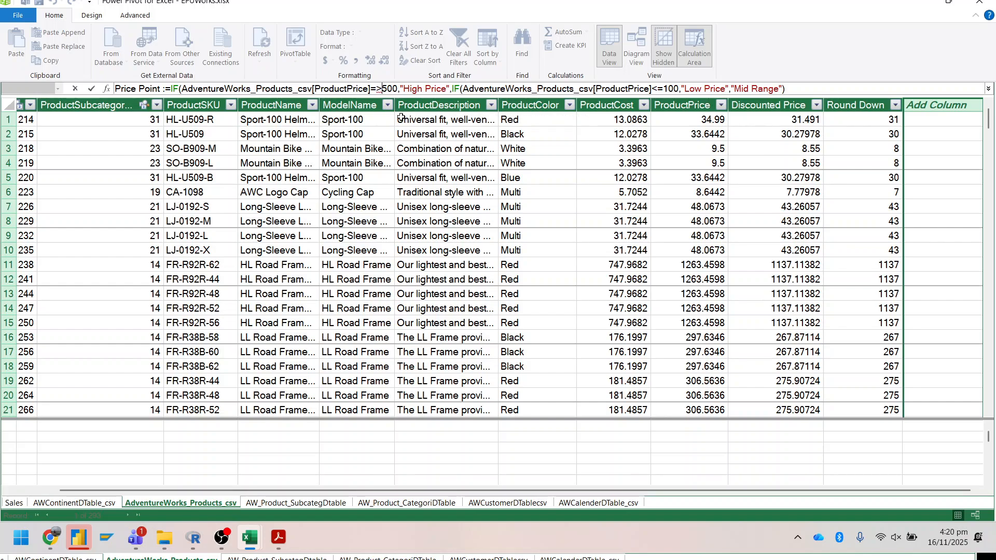
pyautogui.press('Left')
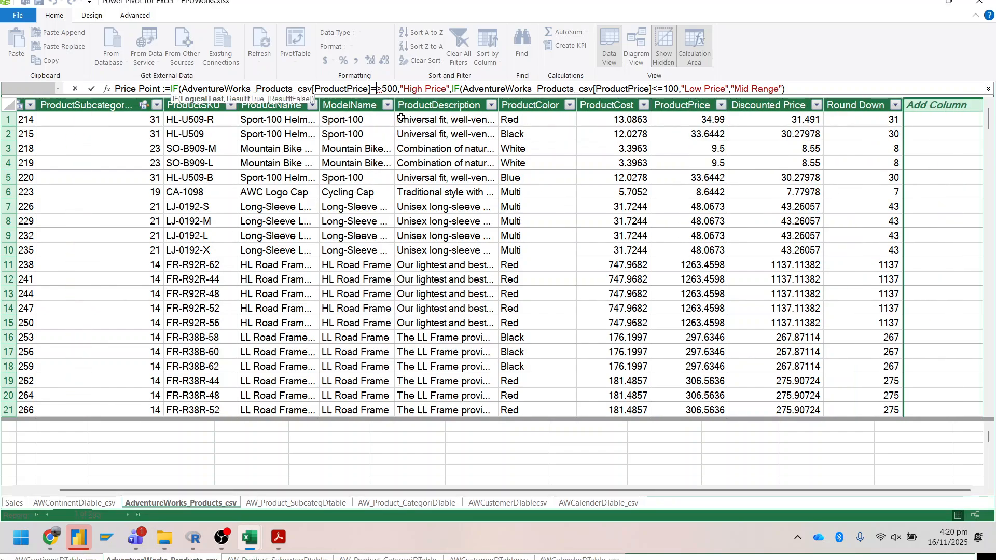
pyautogui.press('BackSpace')
pyautogui.write('=')
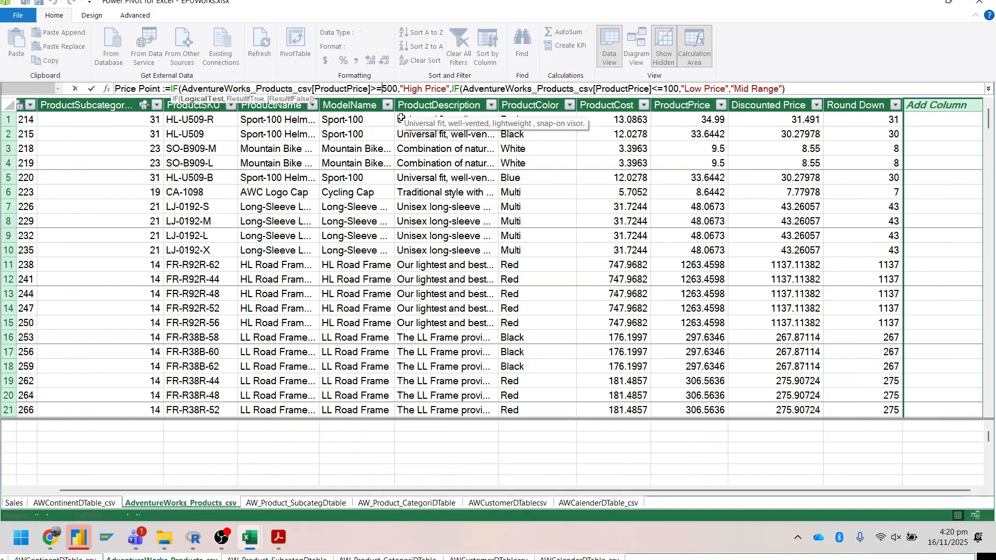
pyautogui.press('End')
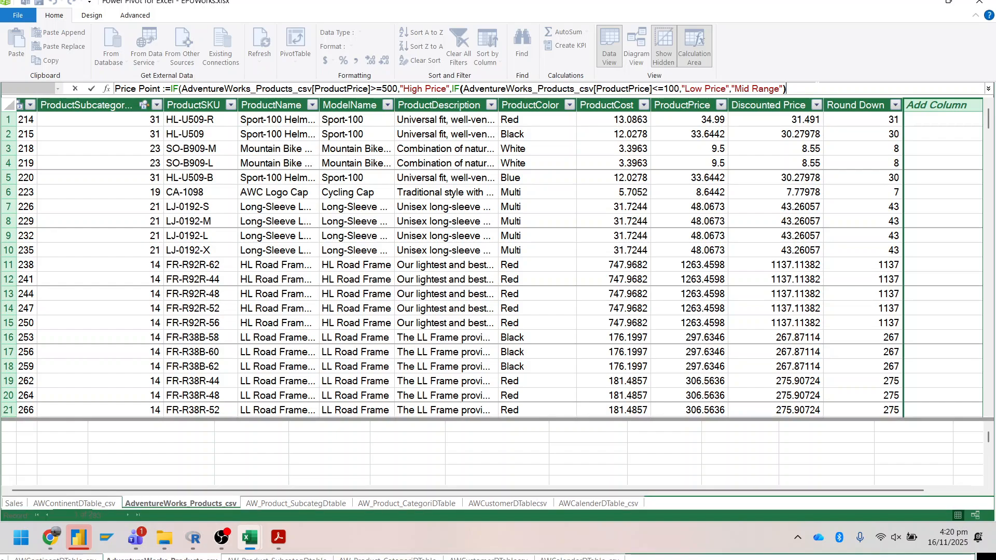
pyautogui.write(')')
pyautogui.press('Return')
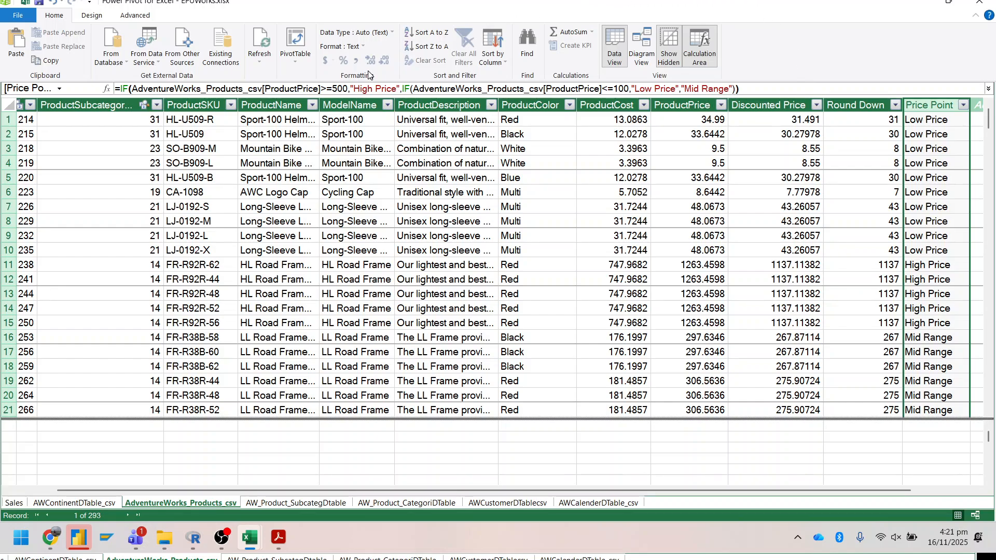
# - Check the calculated-column homework criteria in PowerBIpresentation.pdf and return to the AdventureWorks_Products_csv table in Power Pivot
pyautogui.click(273, 538)
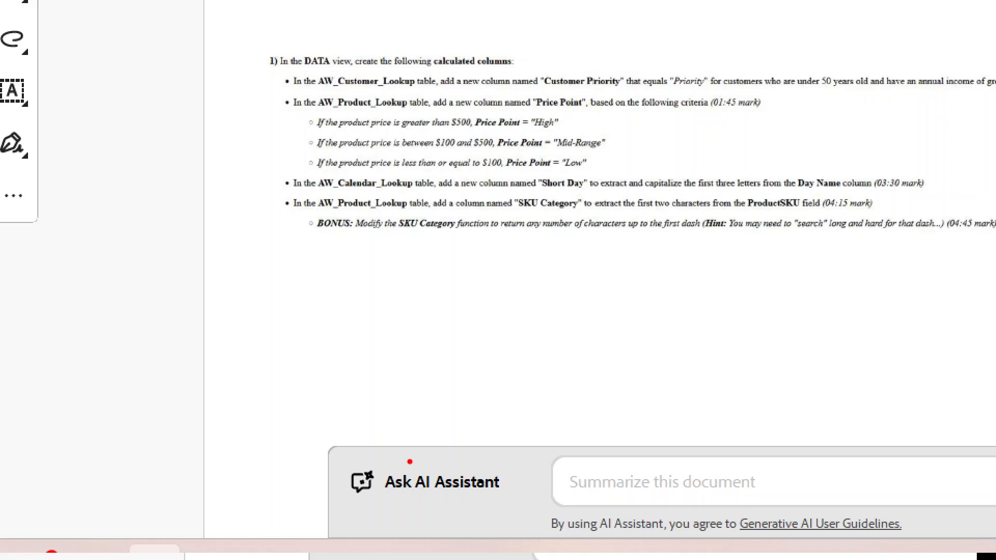
pyautogui.moveTo(246, 542)
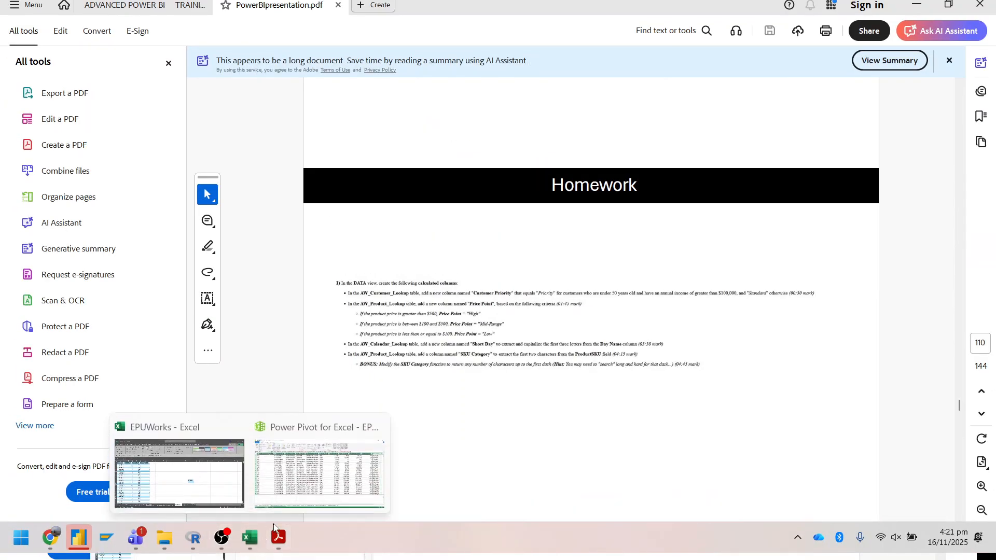
pyautogui.click(309, 485)
pyautogui.moveTo(521, 492); pyautogui.dragTo(344, 491)
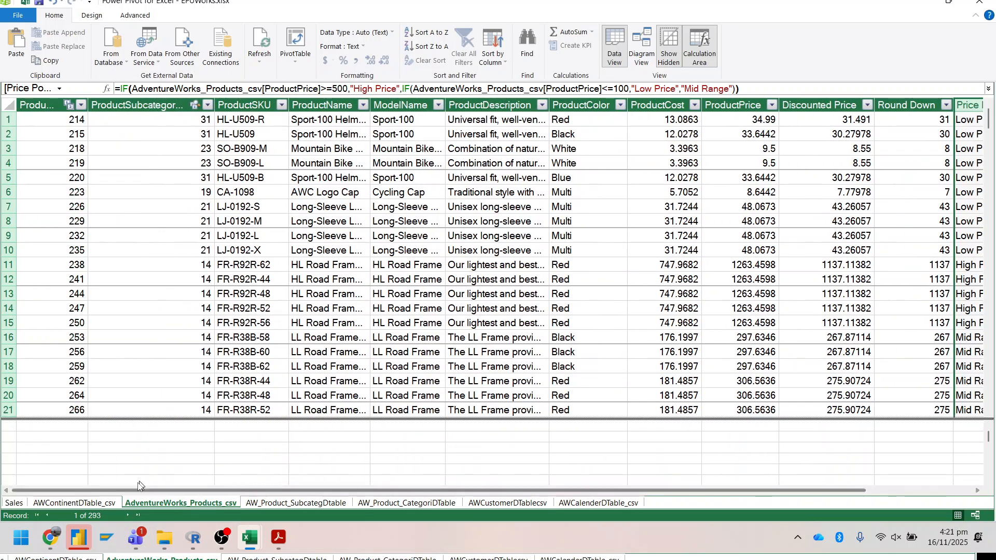
# - Browse the other model tables to the Day Name column in AWCalenderDTable_csv, and switch to PowerBIpresentation.pdf to reread the homework
pyautogui.click(75, 503)
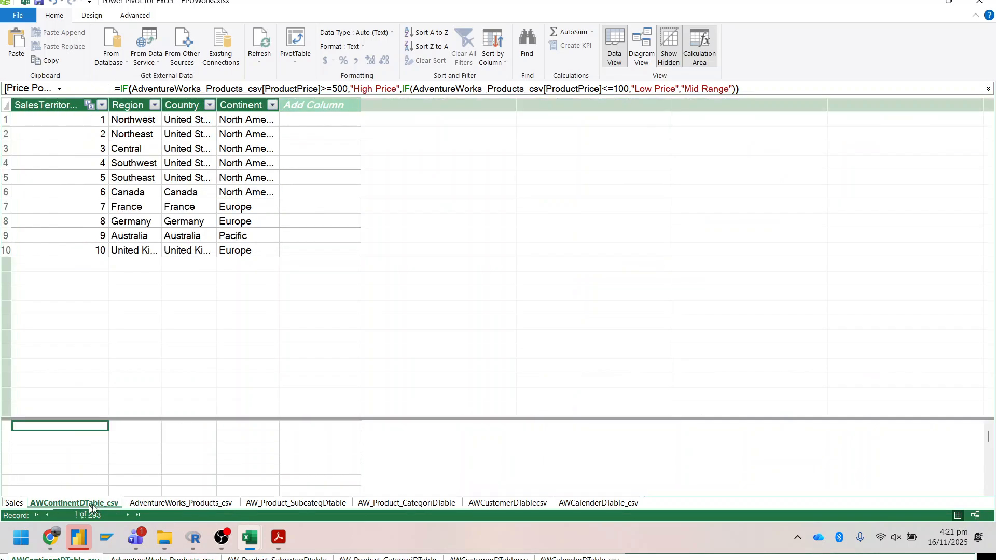
pyautogui.click(413, 503)
pyautogui.click(505, 502)
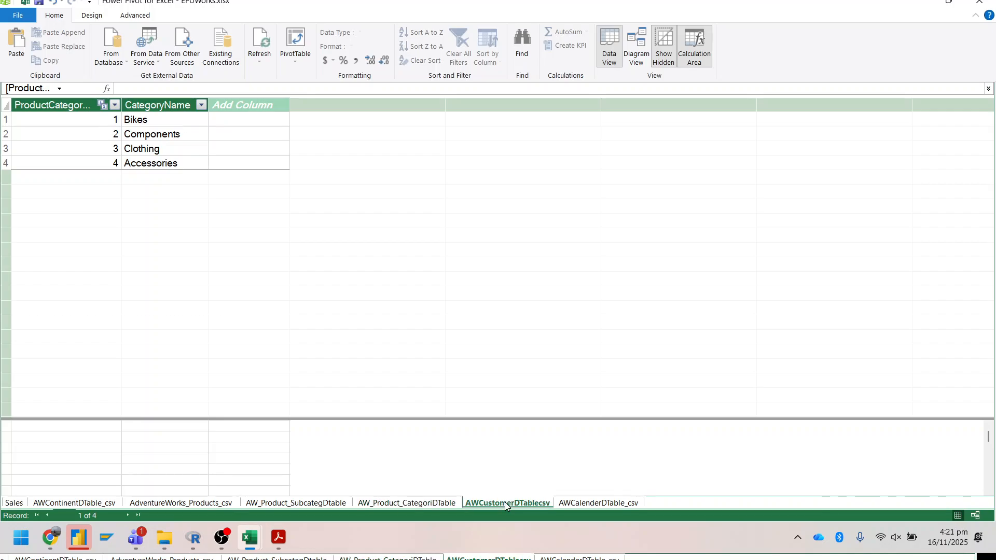
pyautogui.click(599, 502)
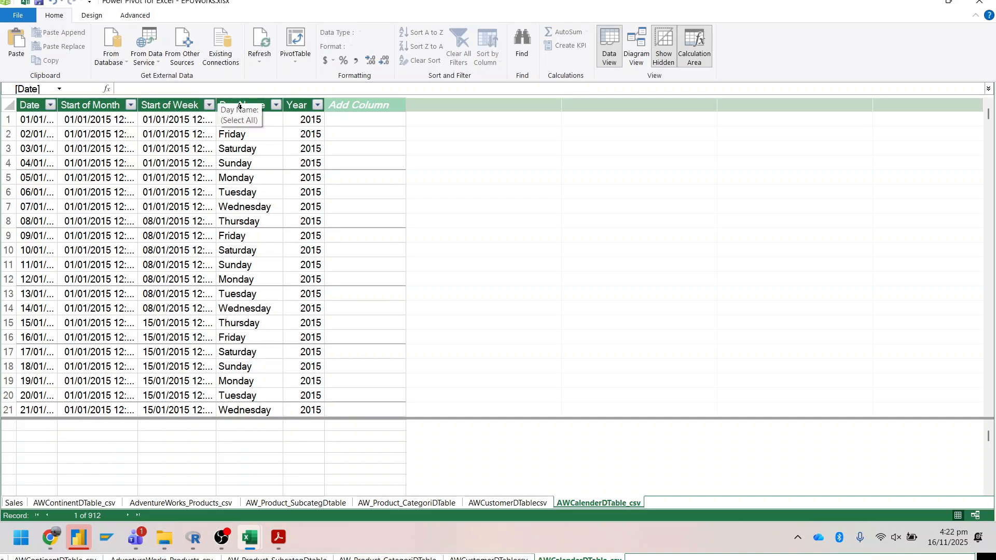
pyautogui.moveTo(284, 535)
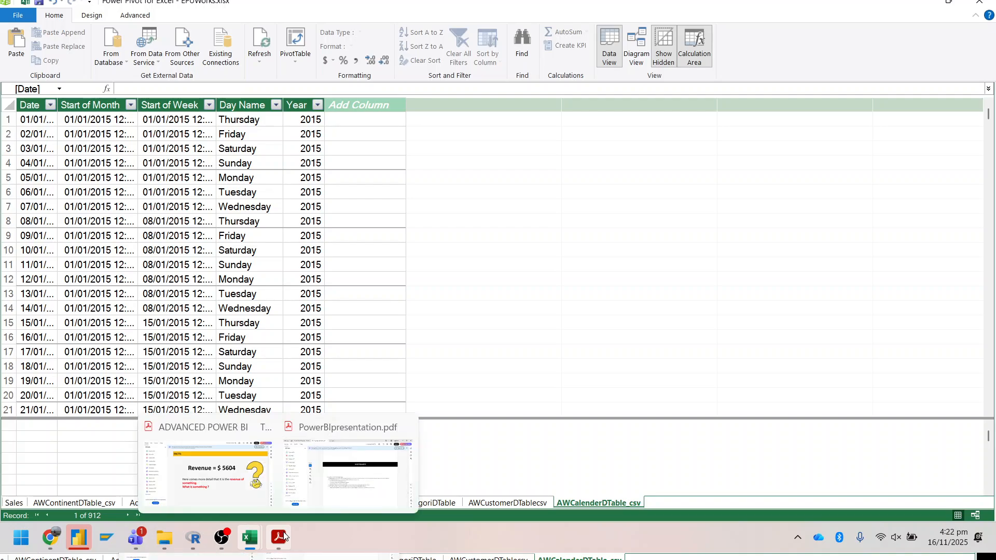
pyautogui.click(375, 480)
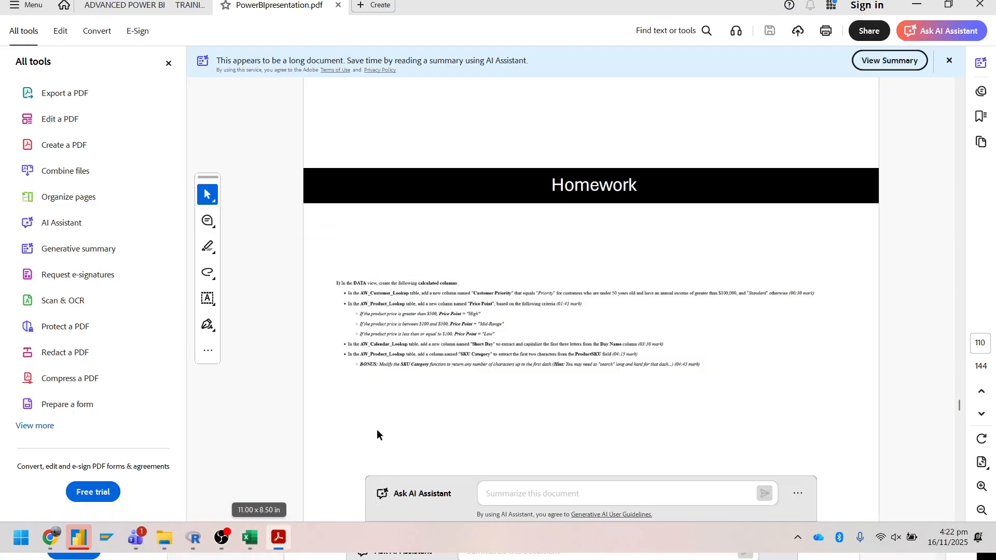
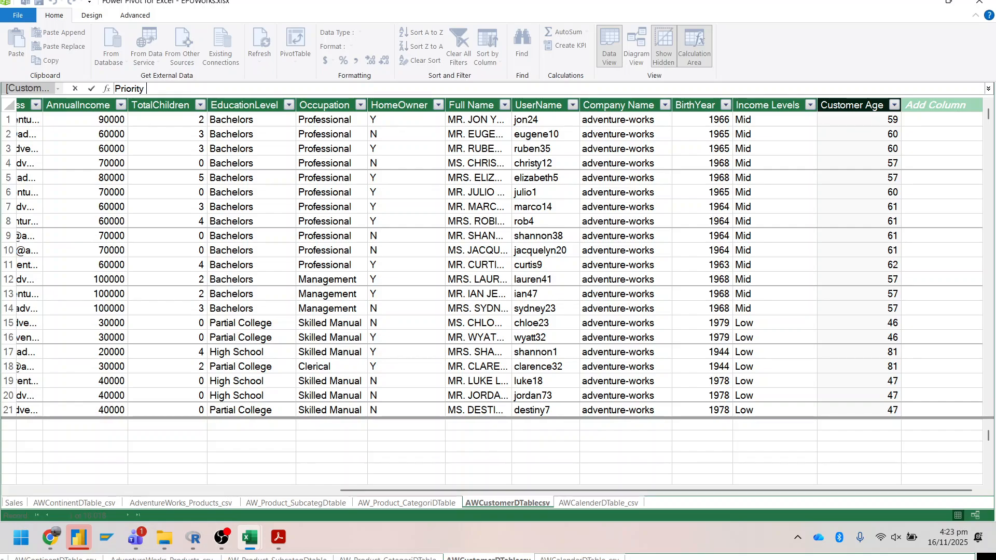
# - Complete the formula name as Priority Customers and begin its expression with an AND function nested inside an IF
pyautogui.write('Customers :=')
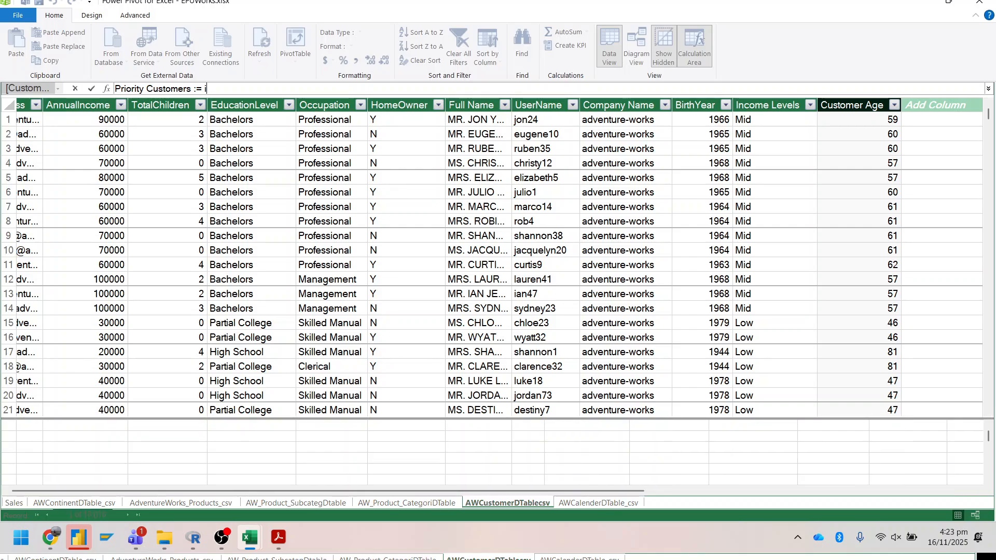
pyautogui.write('if(A')
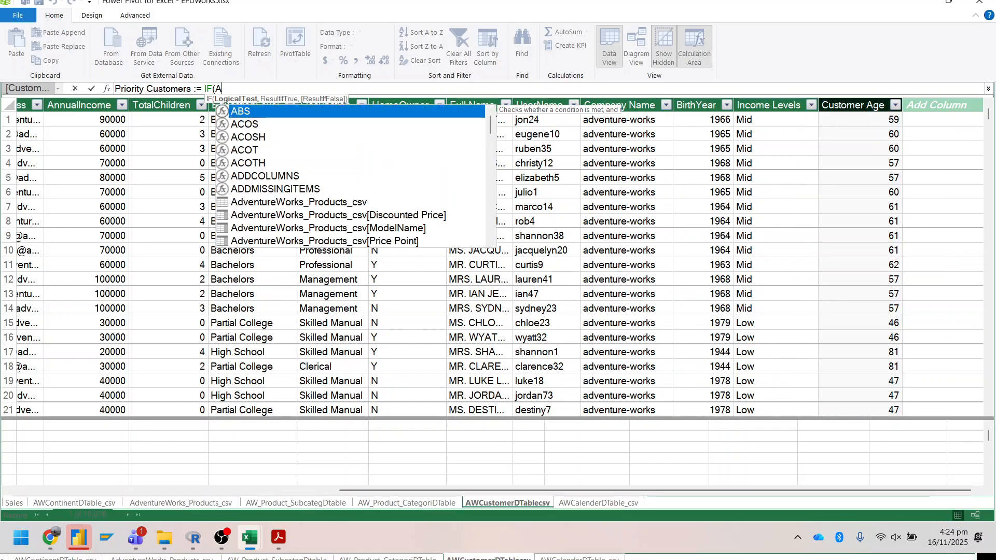
pyautogui.write('ND')
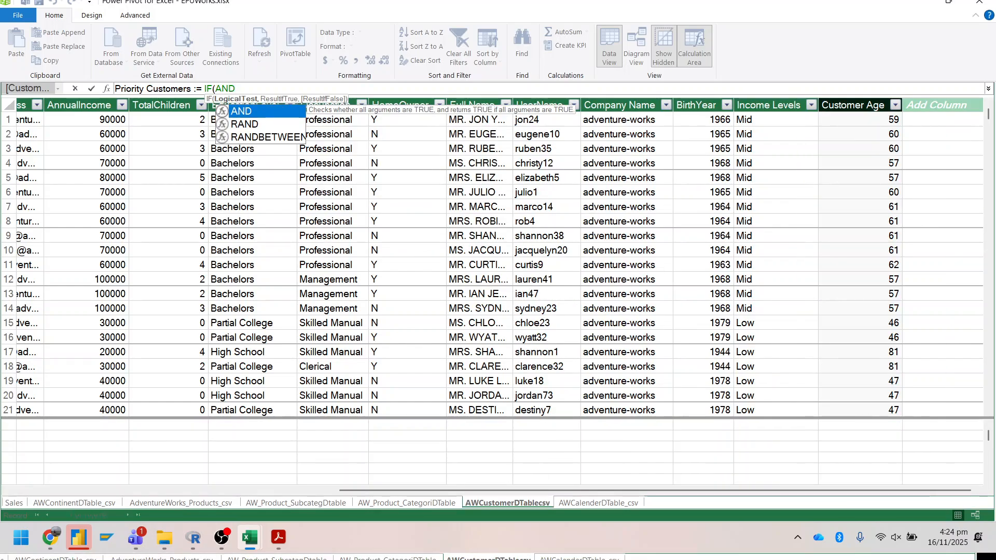
pyautogui.write('(')
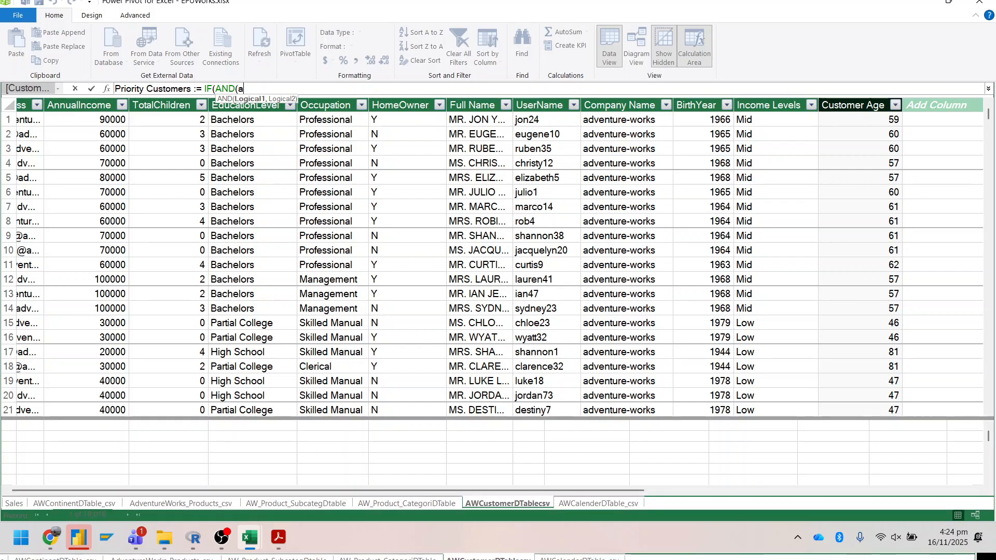
# - Enter AWCustomerDTablecsv[AnnualIncome]>=80000 as the first condition of the AND
pyautogui.write('aw')
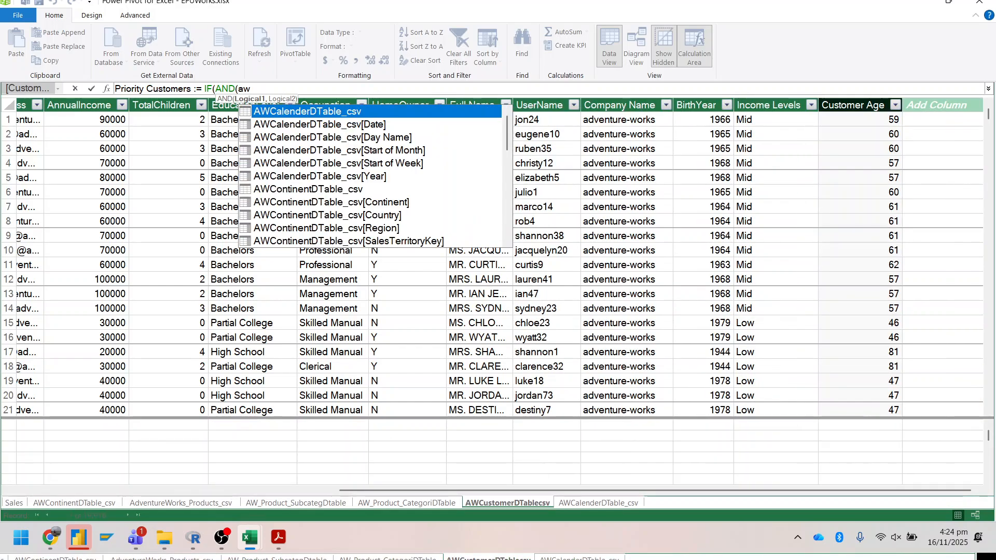
pyautogui.press('Down')
pyautogui.press('Down')
pyautogui.press('Down')
pyautogui.press('Down')
pyautogui.press('Down')
pyautogui.press('Down')
pyautogui.press('Down')
pyautogui.press('Down')
pyautogui.press('Down')
pyautogui.press('Down')
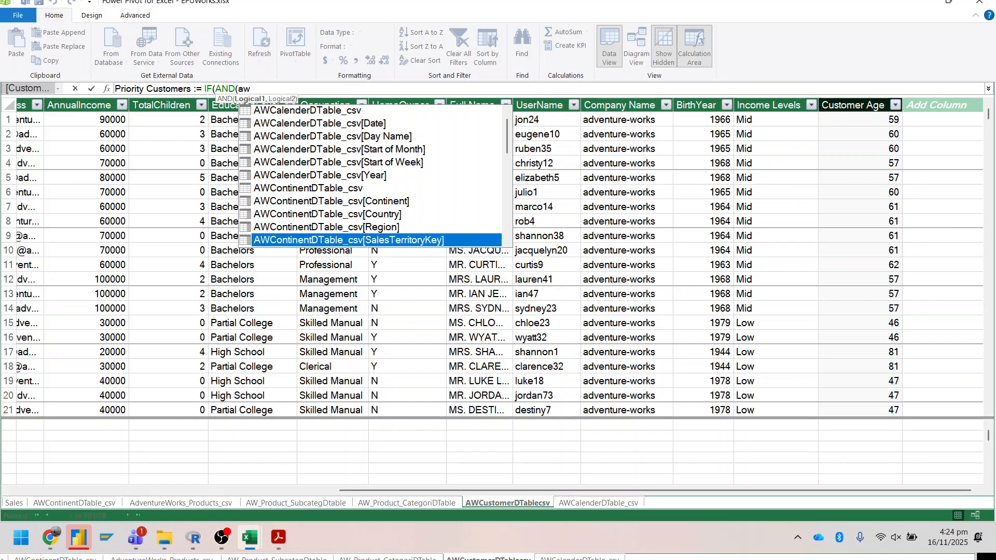
pyautogui.press('Down')
pyautogui.press('Down')
pyautogui.press('Down')
pyautogui.press('Up')
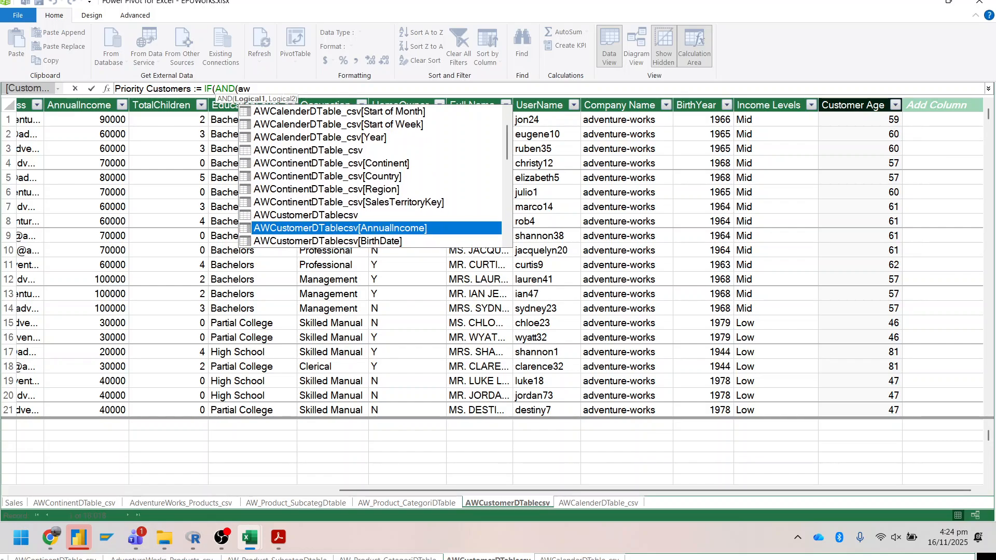
pyautogui.press('Tab')
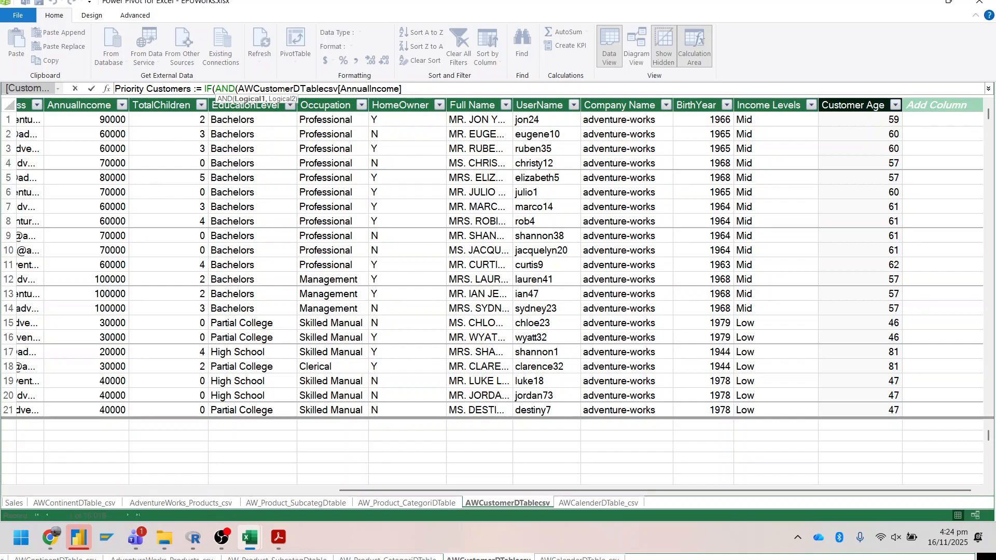
pyautogui.write('>')
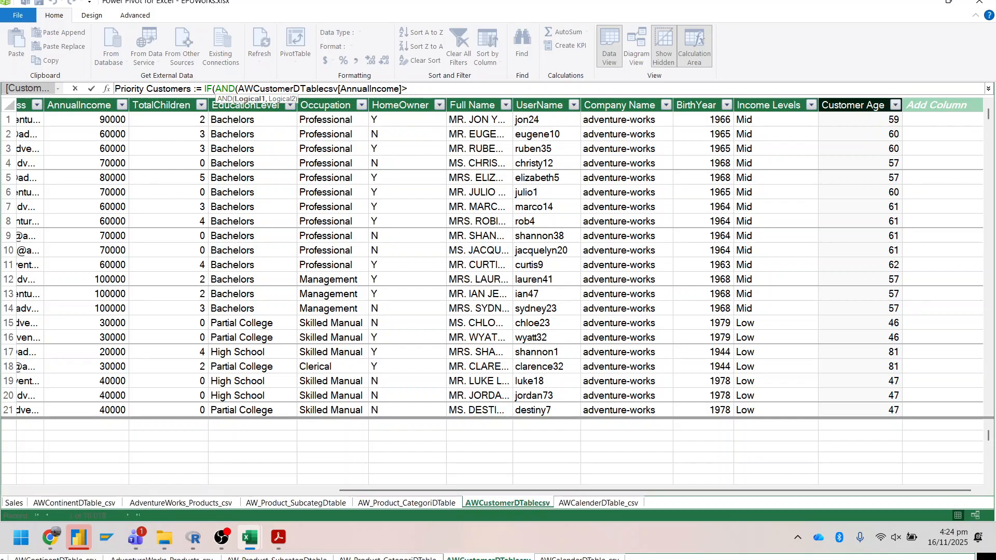
pyautogui.write('=8')
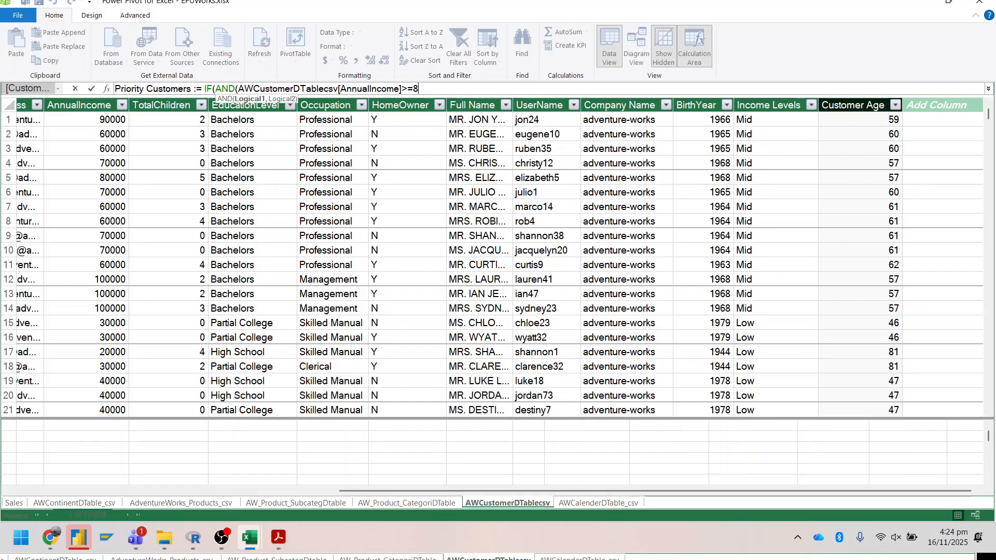
pyautogui.write('0000')
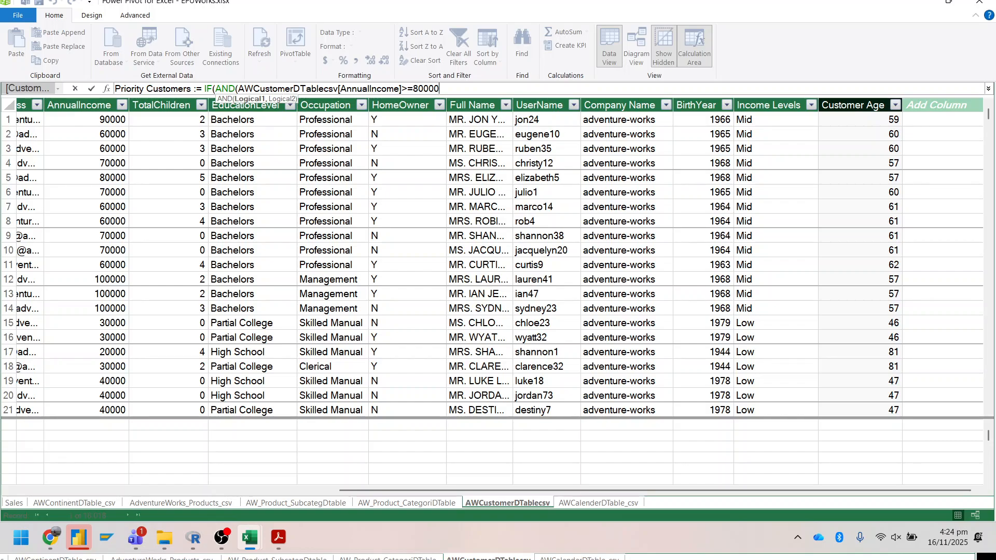
pyautogui.write(',')
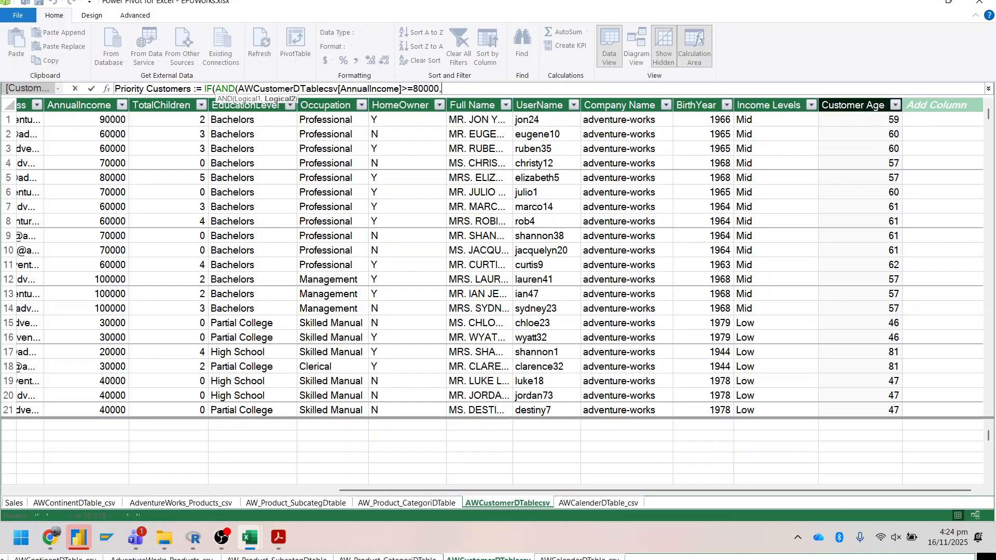
# - Enter AWCustomerDTablecsv[Customer Age]<=50 as the second condition of the AND
pyautogui.write('c')
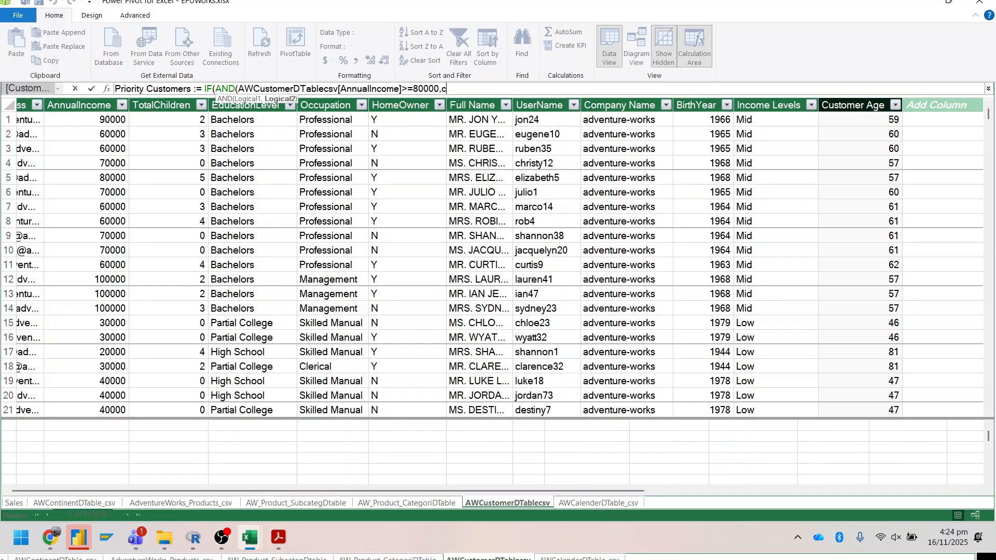
pyautogui.write('u')
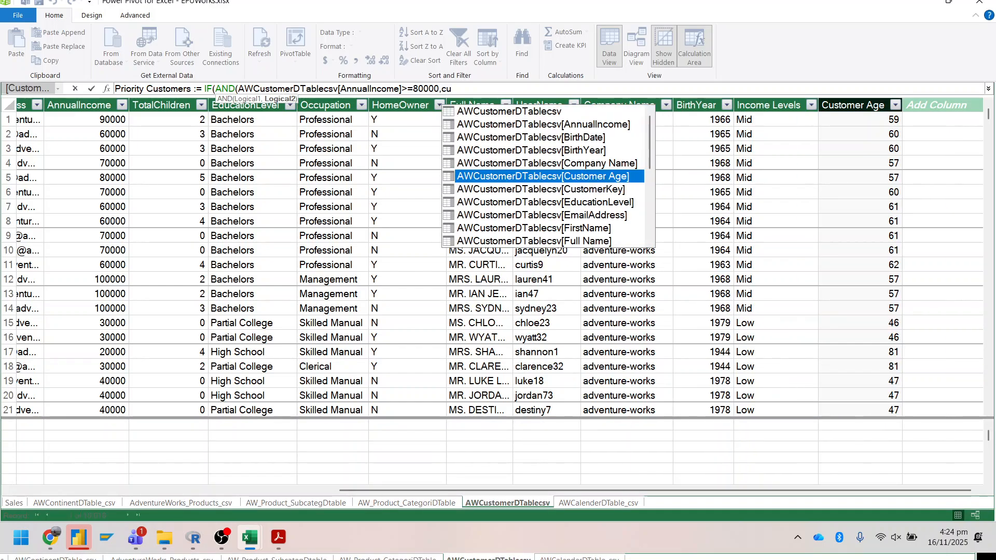
pyautogui.press('Up')
pyautogui.press('Up')
pyautogui.press('Down')
pyautogui.press('Down')
pyautogui.press('Down')
pyautogui.press('Down')
pyautogui.press('Down')
pyautogui.press('Down')
pyautogui.press('Down')
pyautogui.press('Down')
pyautogui.press('Down')
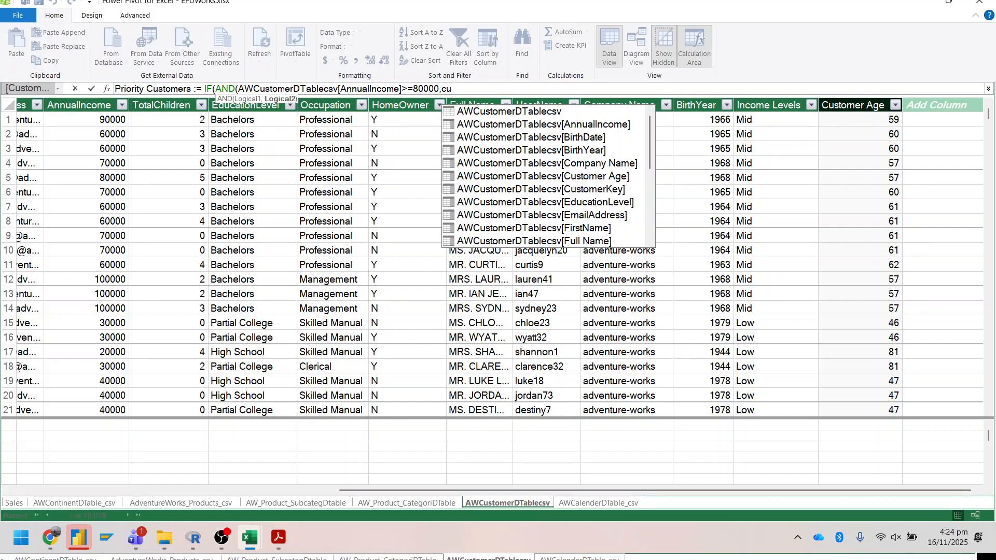
pyautogui.press('Down')
pyautogui.press('Down')
pyautogui.press('Down')
pyautogui.press('Down')
pyautogui.press('Down')
pyautogui.press('Down')
pyautogui.press('Down')
pyautogui.press('Down')
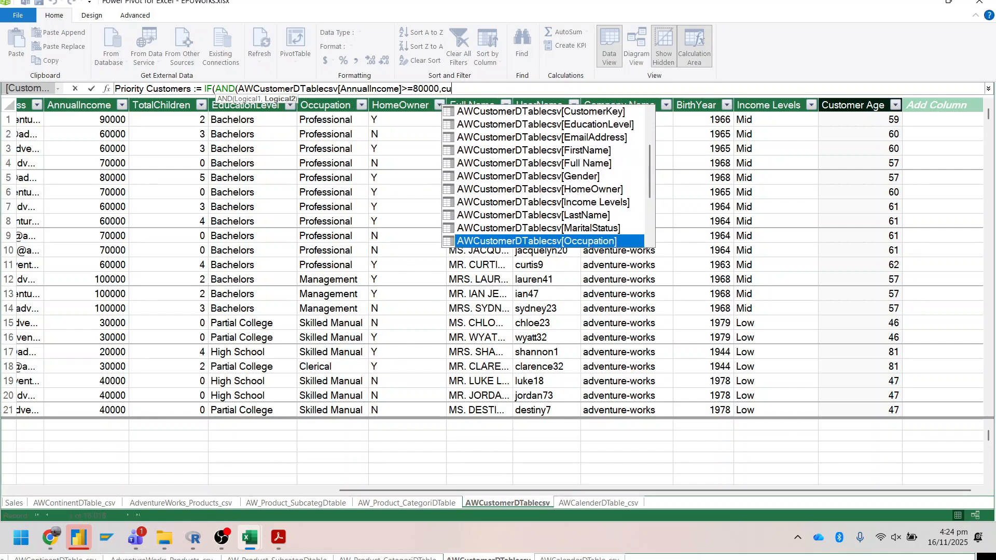
pyautogui.press('Up')
pyautogui.press('Up')
pyautogui.press('Up')
pyautogui.press('Up')
pyautogui.press('Up')
pyautogui.press('Up')
pyautogui.press('Up')
pyautogui.press('Up')
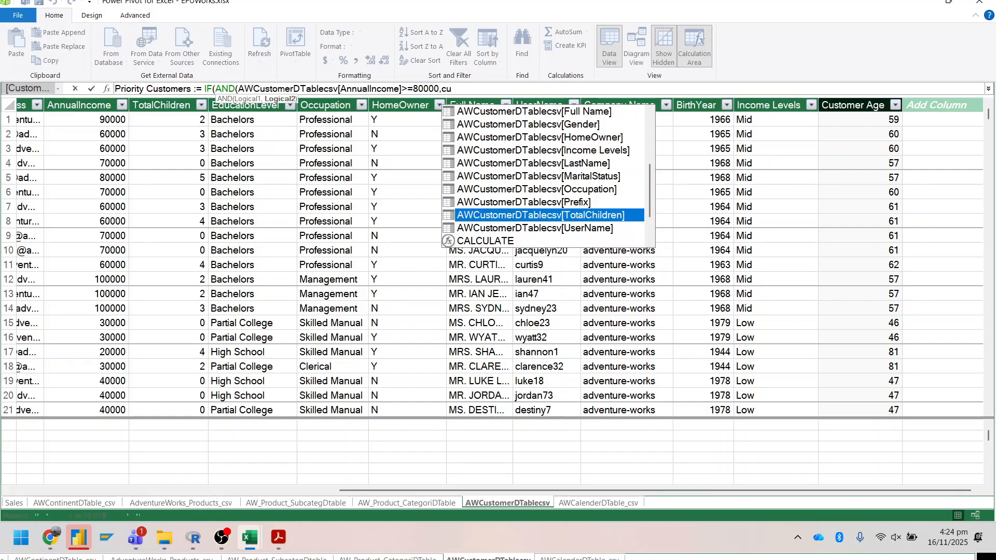
pyautogui.press('Up')
pyautogui.press('Up')
pyautogui.press('Up')
pyautogui.press('Up')
pyautogui.press('Up')
pyautogui.press('Up')
pyautogui.press('Up')
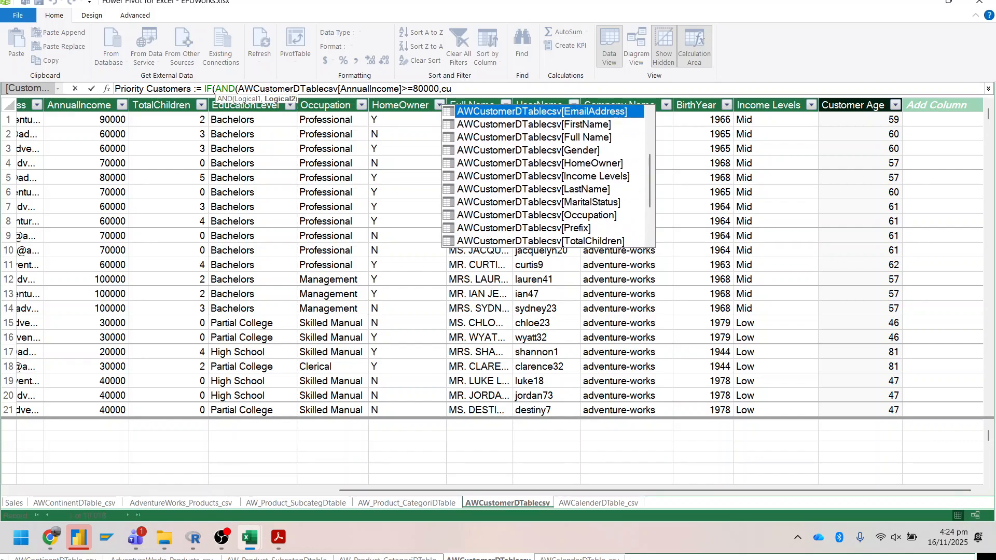
pyautogui.press('Tab')
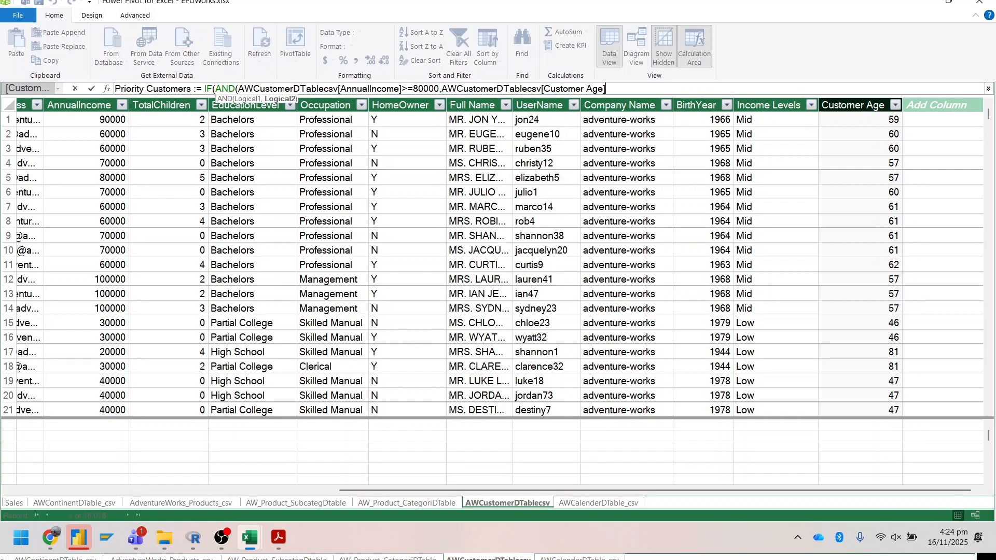
pyautogui.write('<')
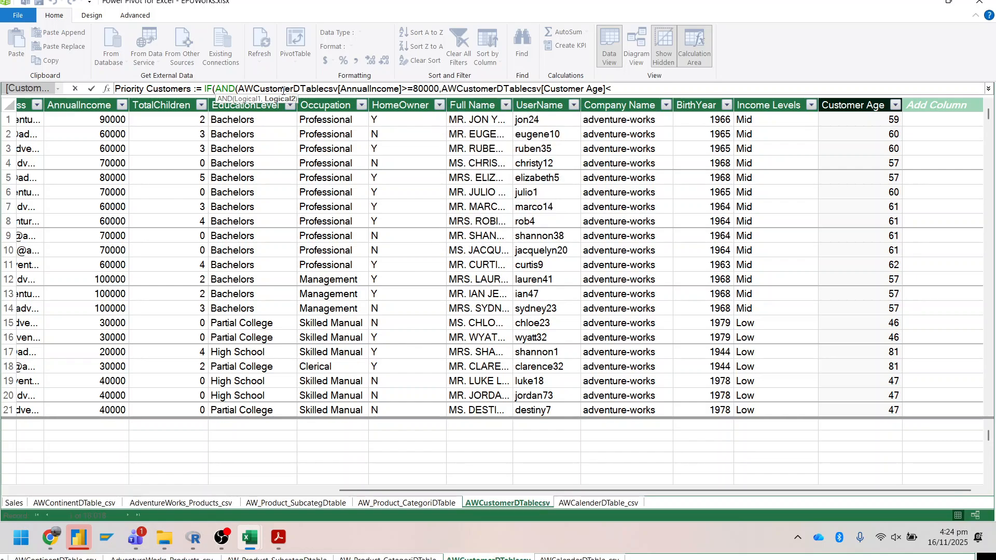
pyautogui.write('=50')
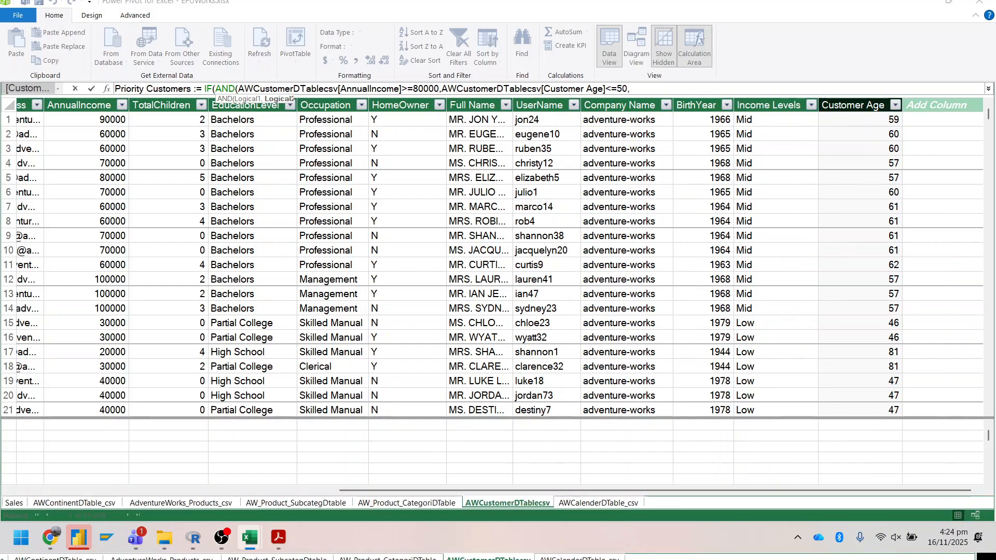
# - Enter "Priority Customer" as the result when the income and age conditions are met
pyautogui.write(',"')
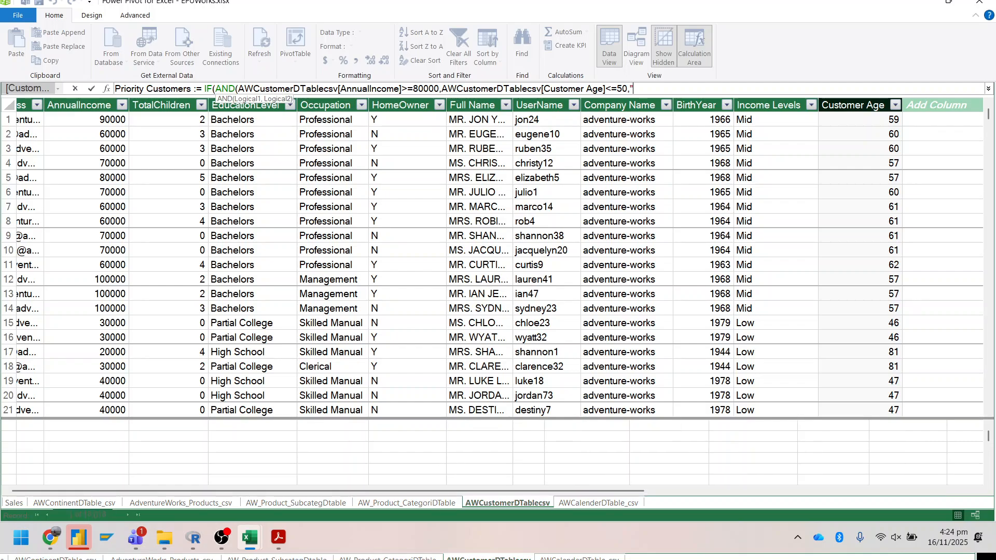
pyautogui.write('Prioroty')
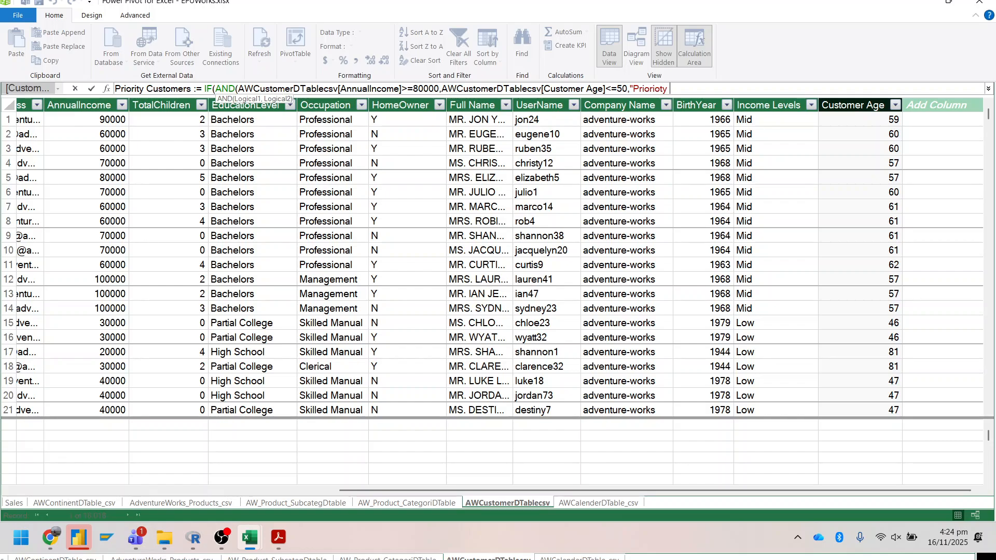
pyautogui.press('BackSpace')
pyautogui.press('BackSpace')
pyautogui.press('BackSpace')
pyautogui.press('BackSpace')
pyautogui.write('ty Customer",')
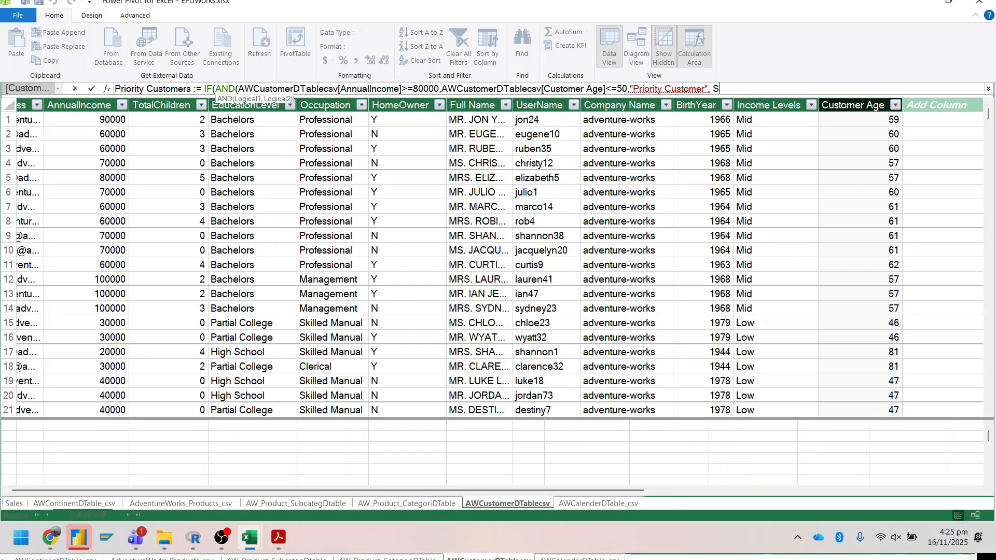
# - Add "Standard Customer" as the result when the conditions are not met
pyautogui.write(' S')
pyautogui.press('BackSpace')
pyautogui.write('"')
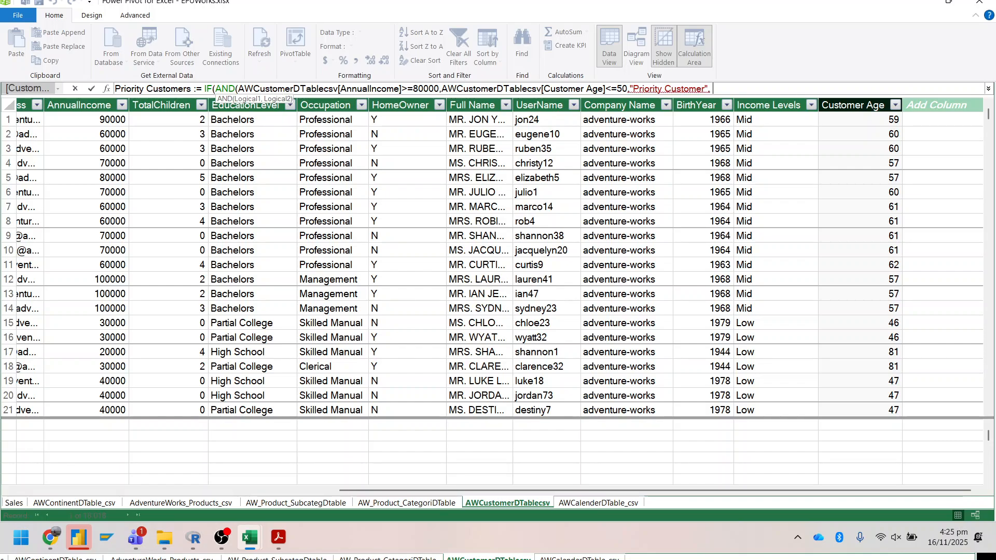
pyautogui.write('Standarde')
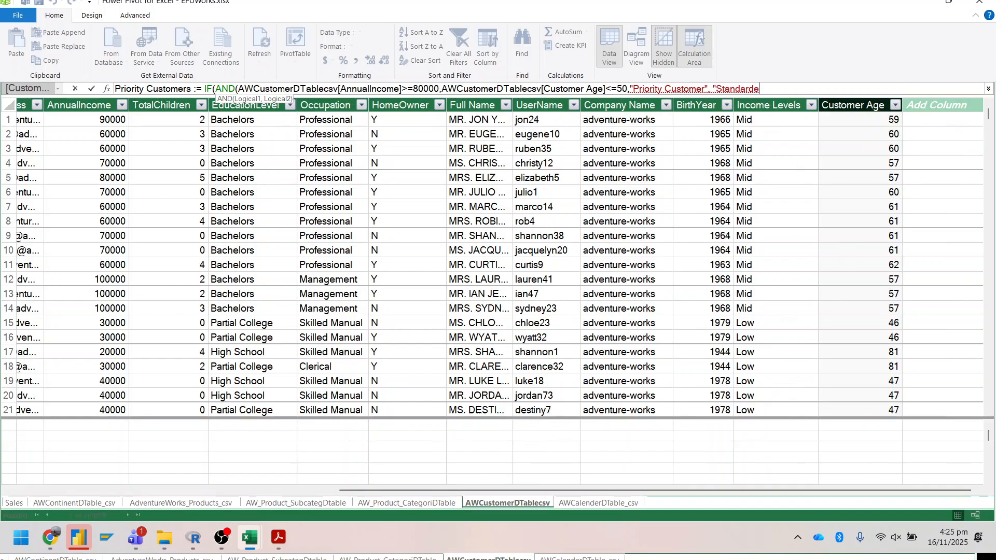
pyautogui.press('BackSpace')
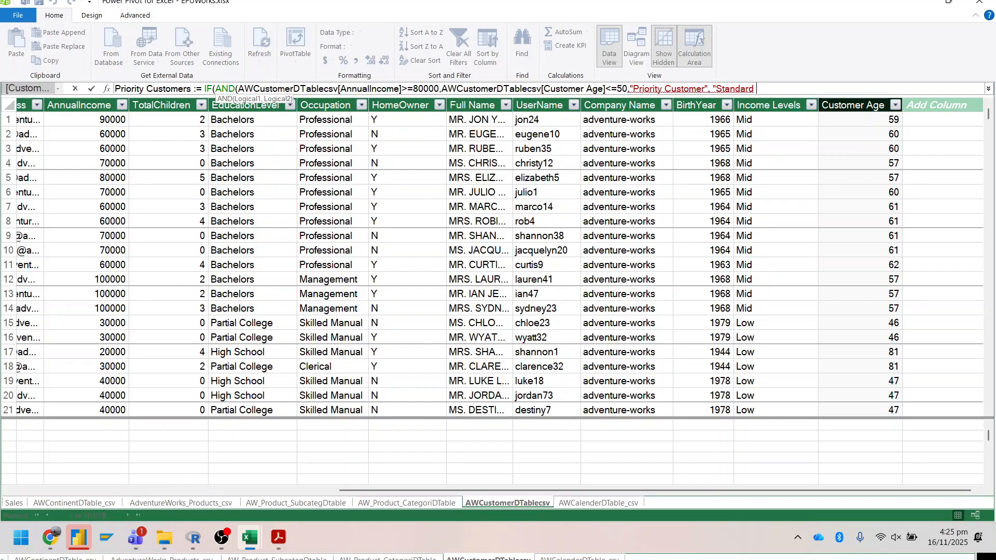
pyautogui.write('Customer')
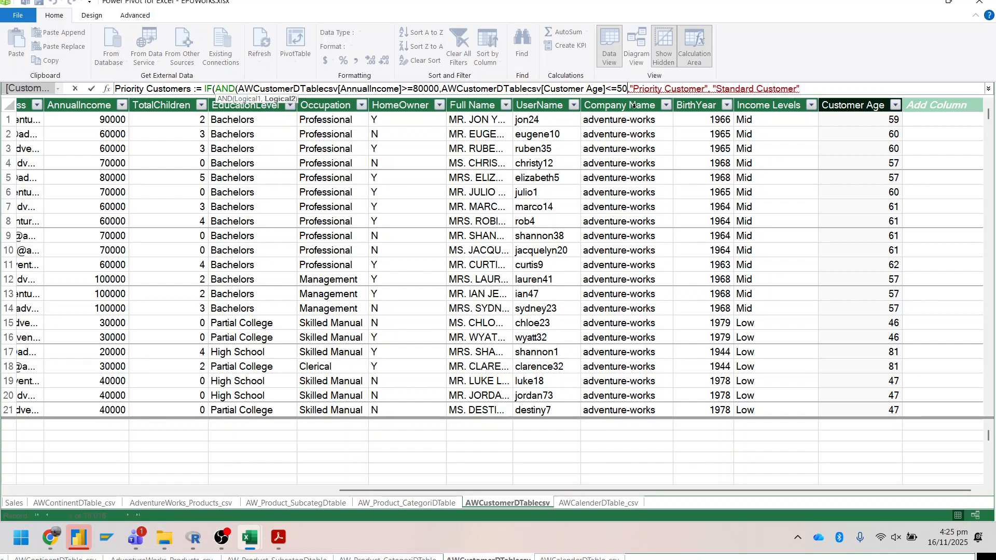
# - Close the AND function after the age condition and close the IF at the end of the formula
pyautogui.write(')')
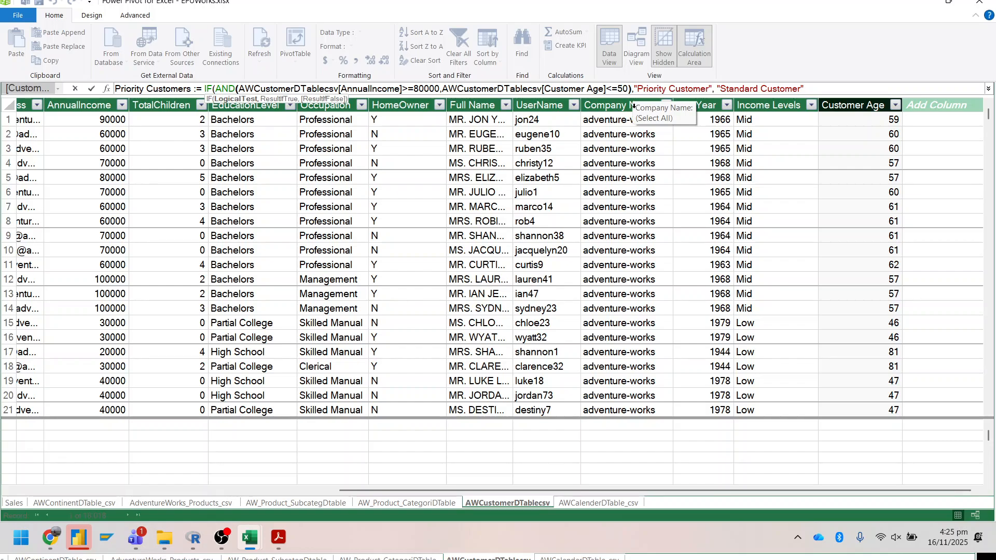
pyautogui.click(812, 91)
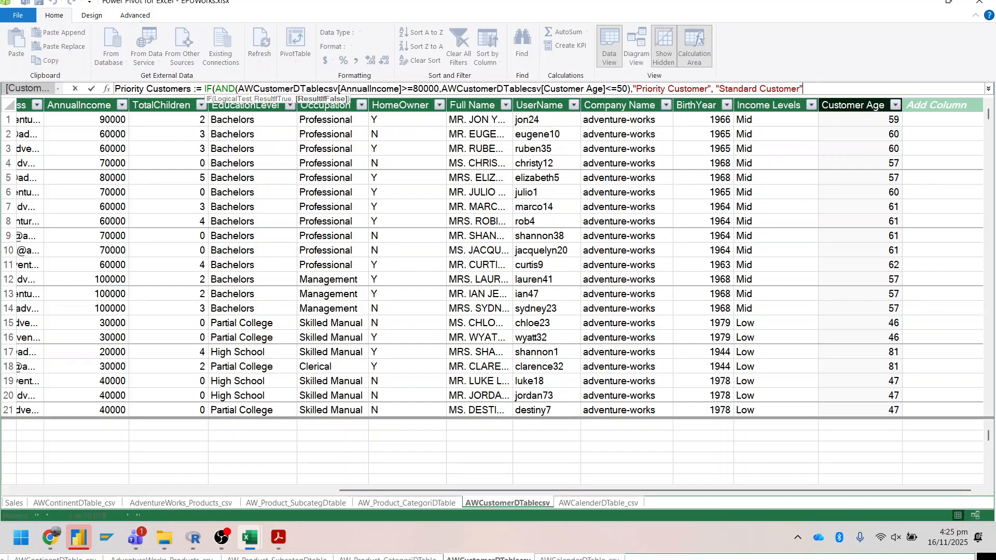
pyautogui.write(')')
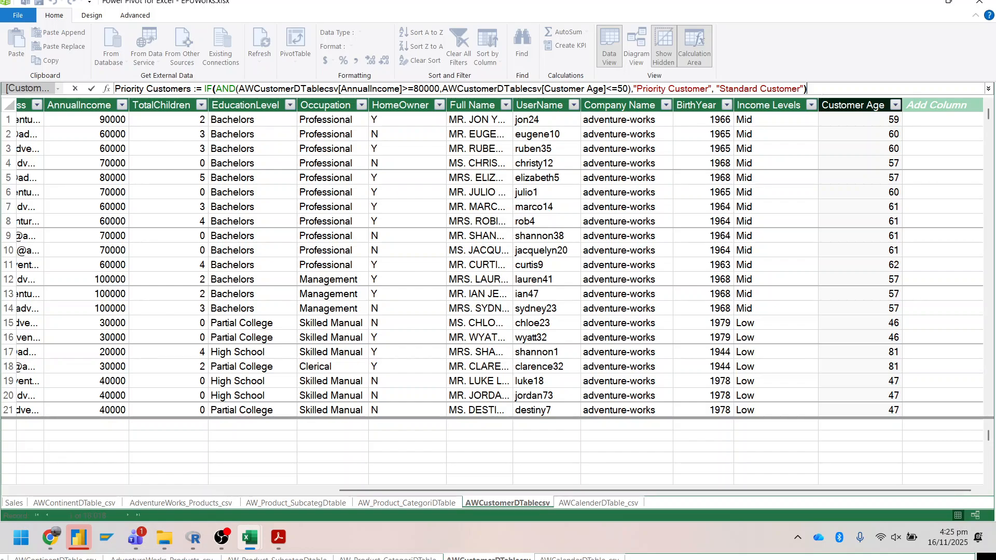
# - Move the complete Priority Customers formula into a new calculated column of AWCustomerDTablecsv and commit it
pyautogui.hotkey('ctrl', 'a')
pyautogui.hotkey('ctrl', 'c')
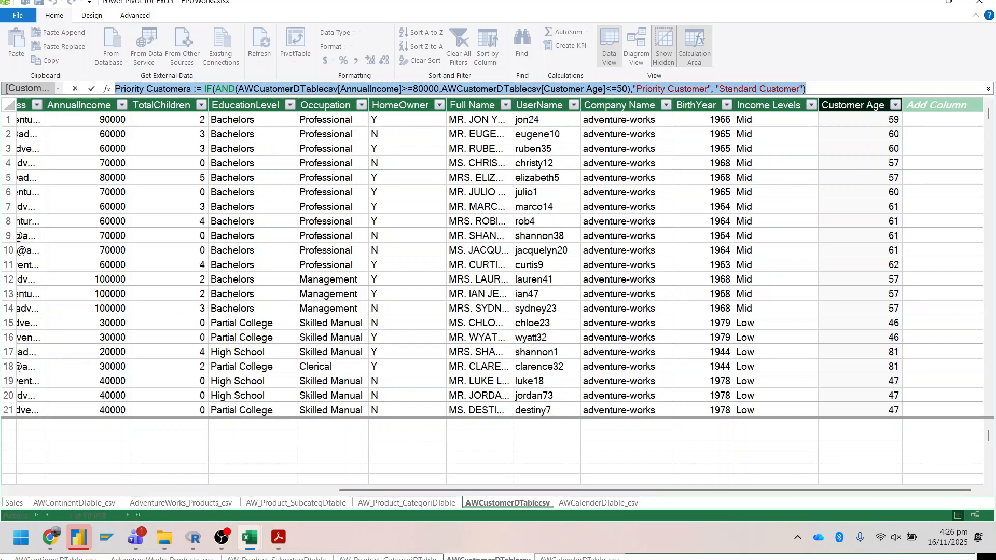
pyautogui.press('BackSpace')
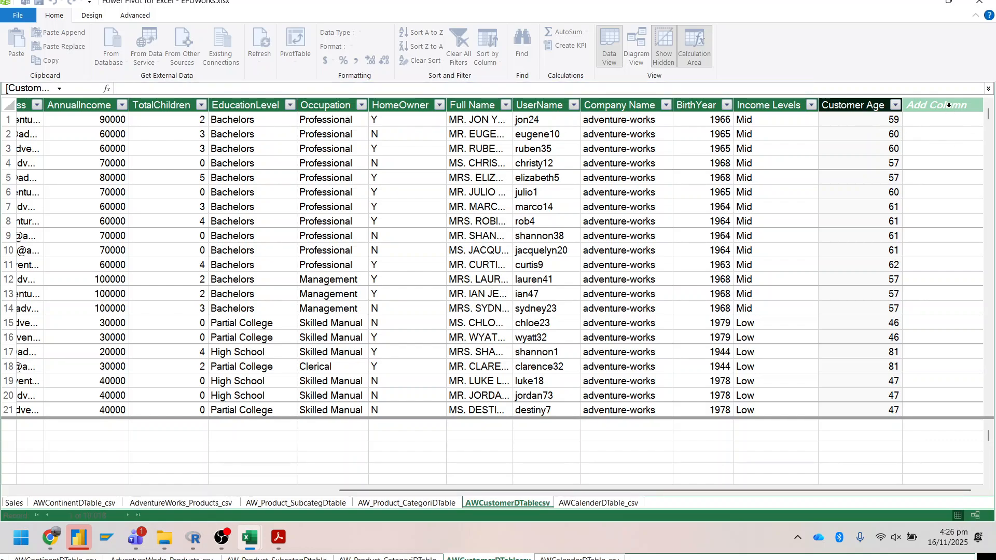
pyautogui.click(952, 120)
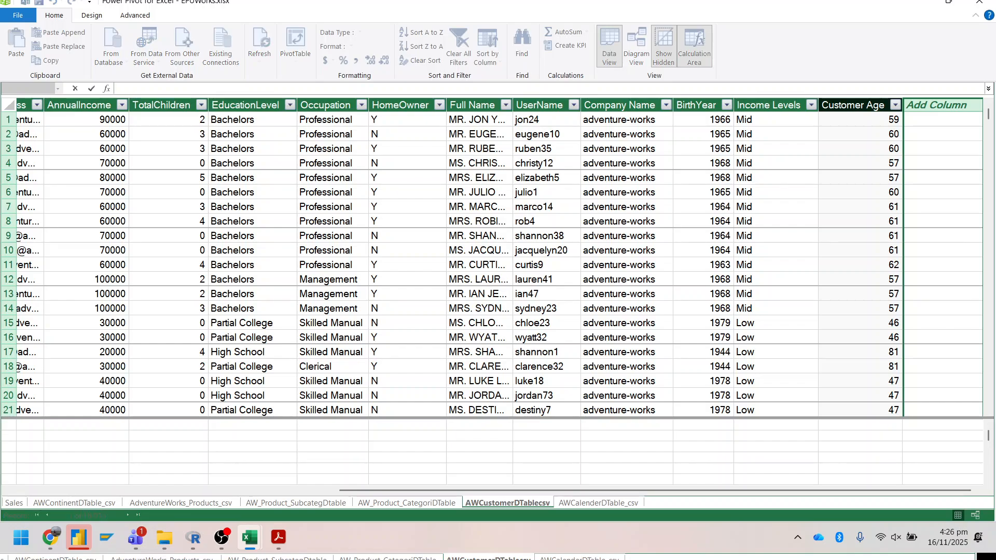
pyautogui.hotkey('ctrl', 'v')
pyautogui.press('Return')
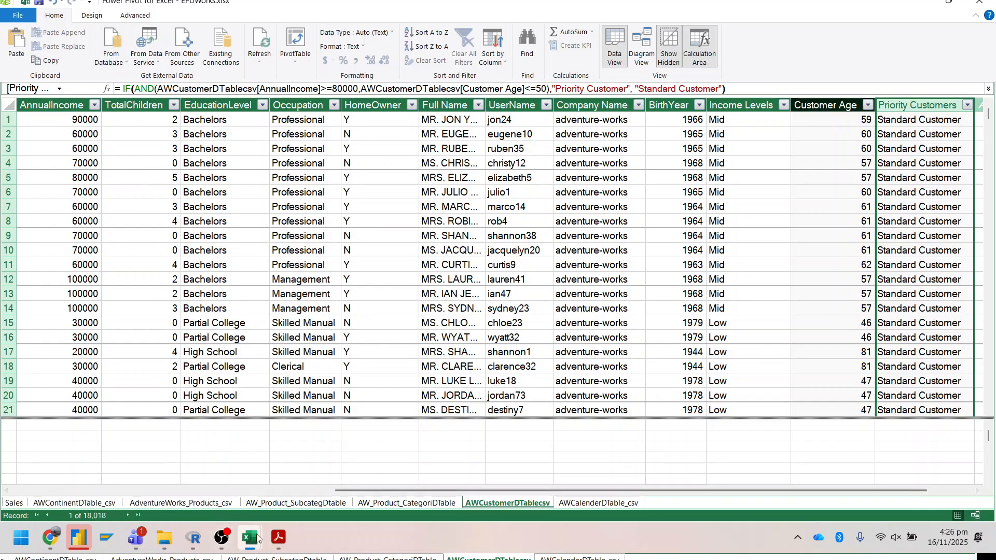
# - Filter the Priority Customers column to show only Priority Customer rows
pyautogui.moveTo(258, 540)
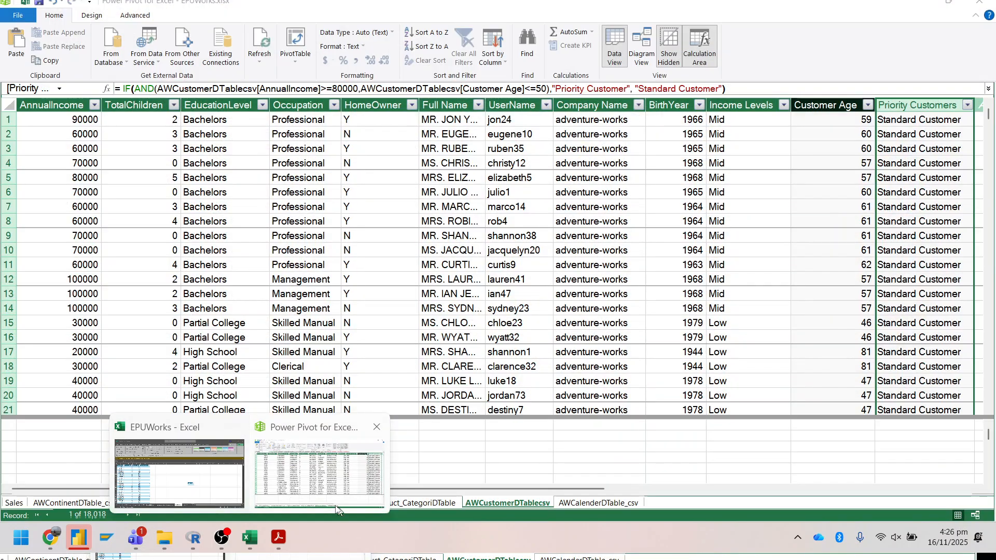
pyautogui.click(336, 509)
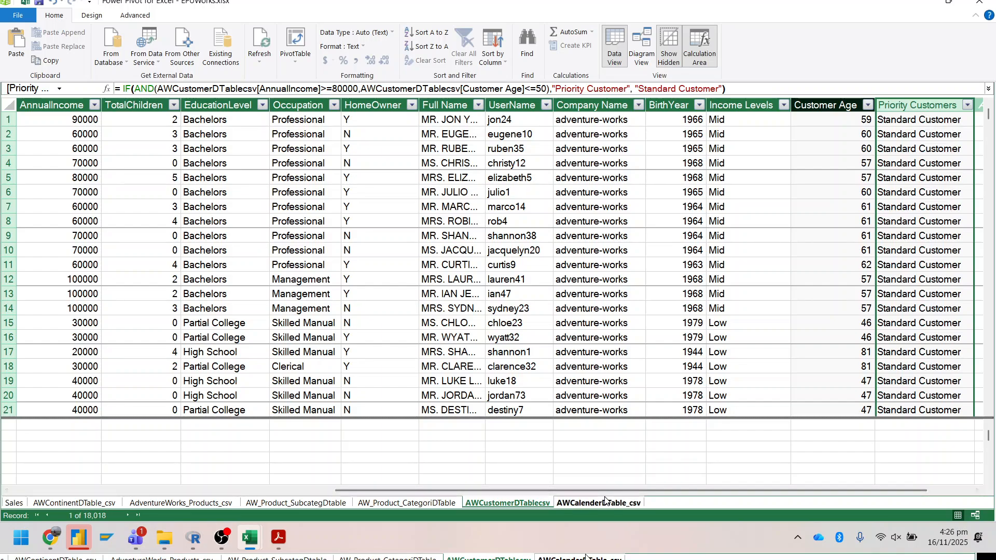
pyautogui.moveTo(605, 491); pyautogui.dragTo(769, 500)
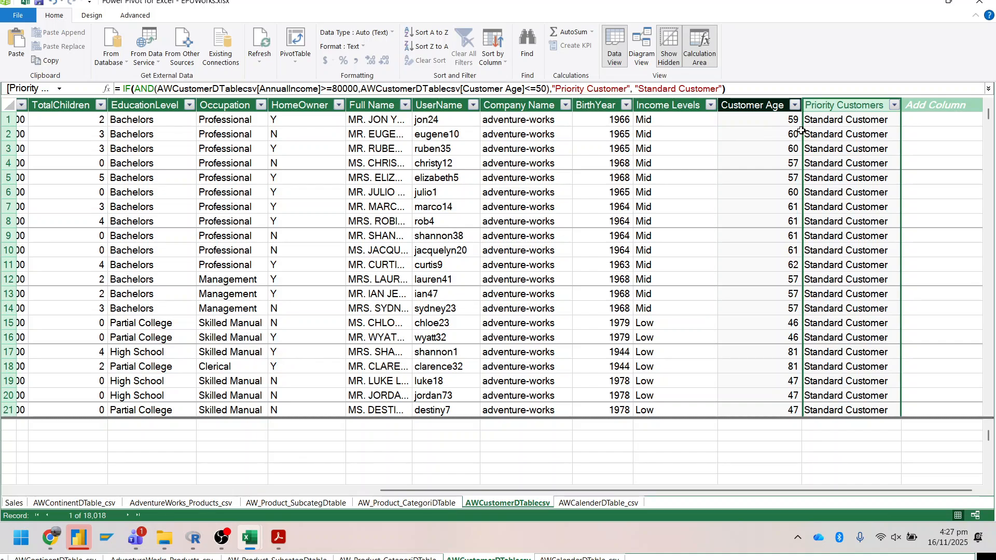
pyautogui.click(779, 326)
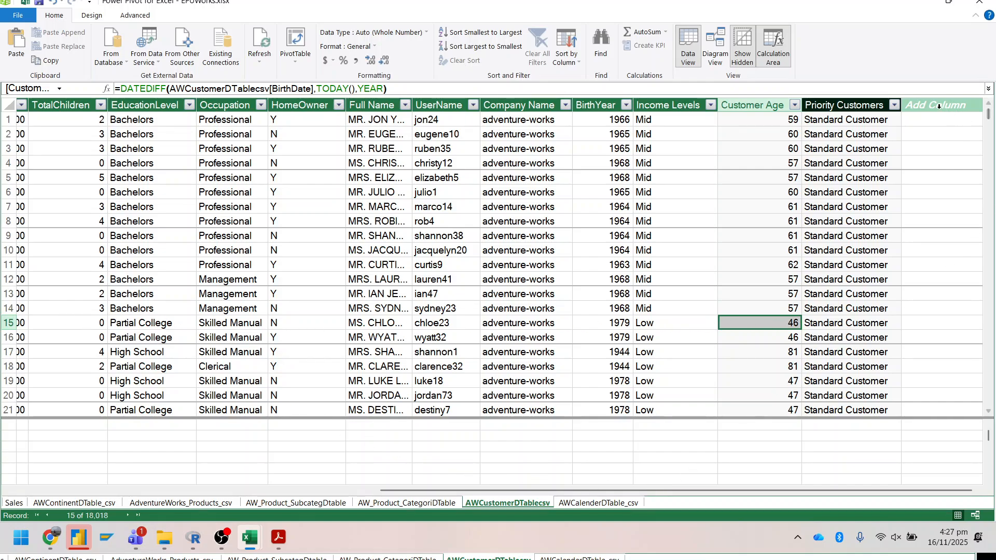
pyautogui.click(894, 105)
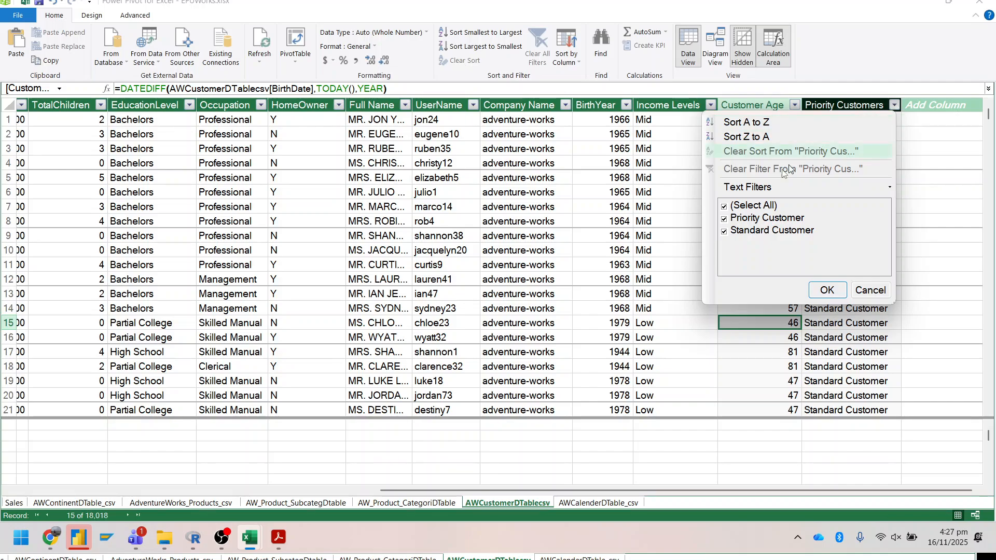
pyautogui.click(725, 232)
pyautogui.click(825, 291)
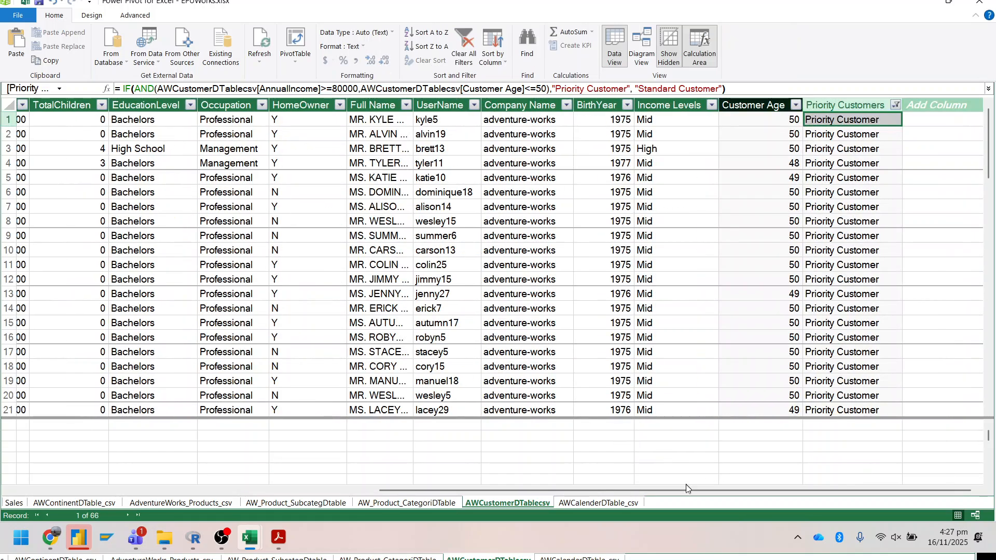
# - Compare AnnualIncome and Customer Age across the filtered rows, and restore all rows in the Priority Customers filter
pyautogui.click(687, 479)
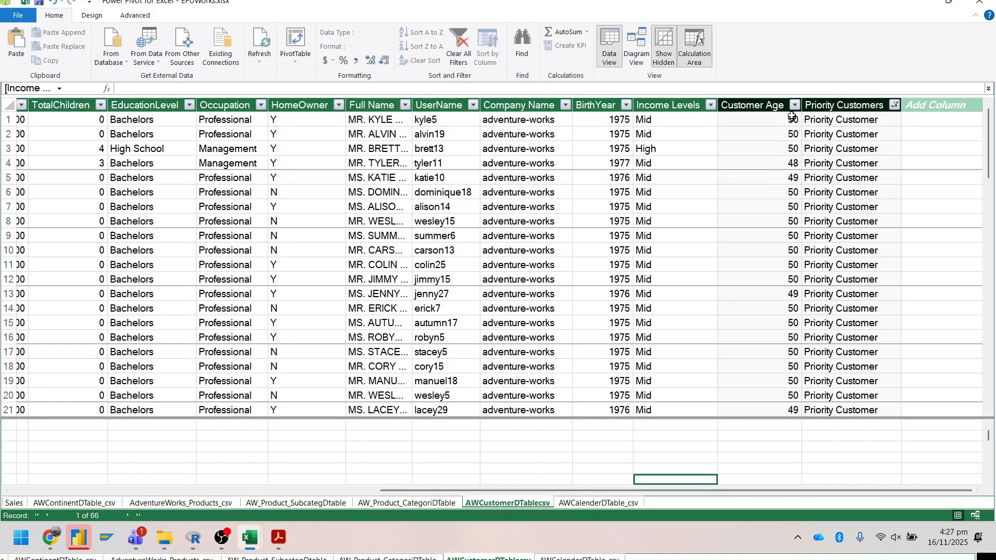
pyautogui.moveTo(788, 488); pyautogui.dragTo(564, 489)
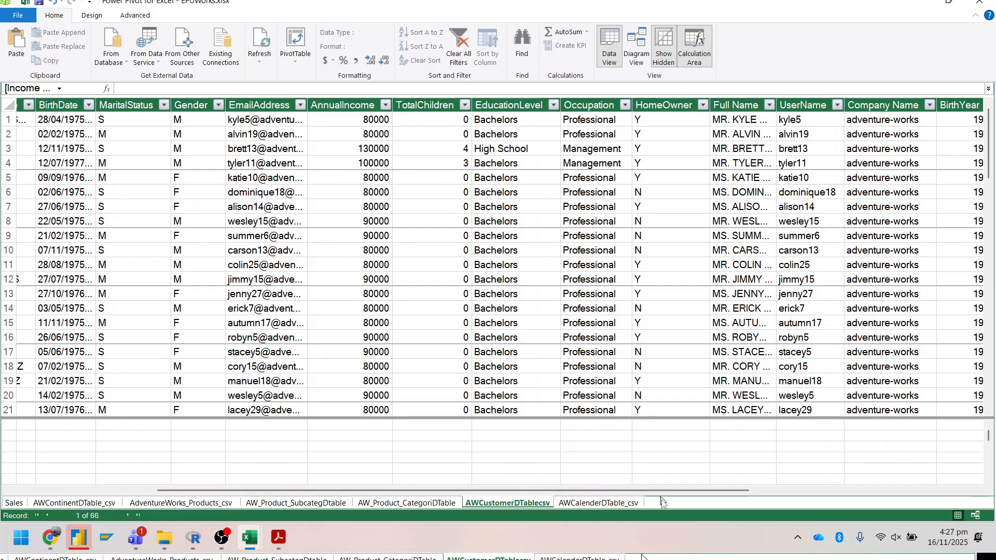
pyautogui.moveTo(669, 490); pyautogui.dragTo(993, 491)
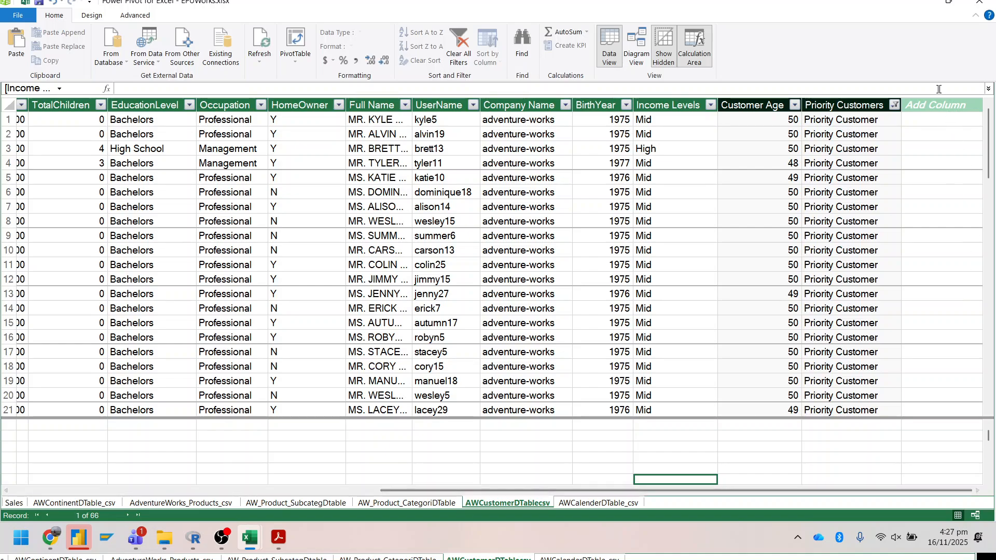
pyautogui.click(894, 105)
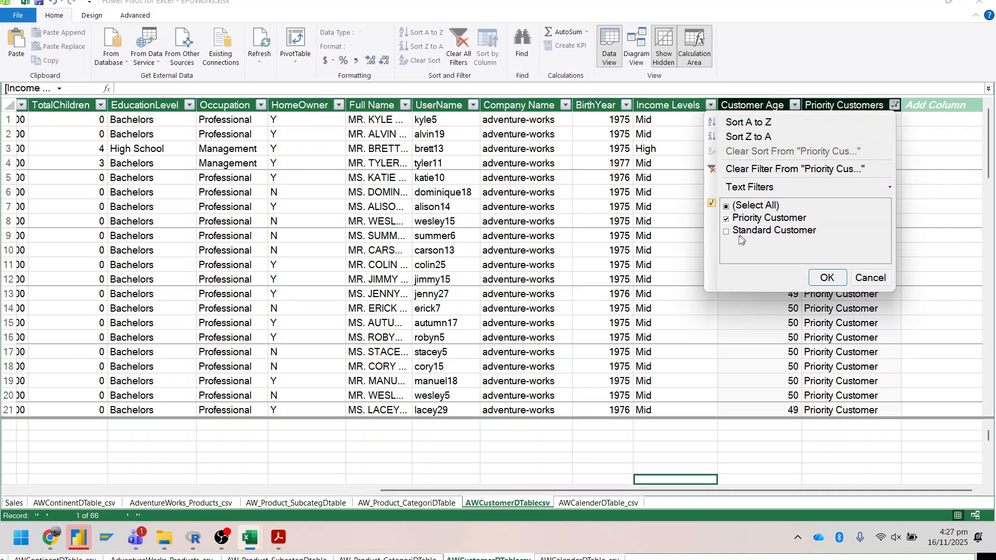
pyautogui.click(830, 283)
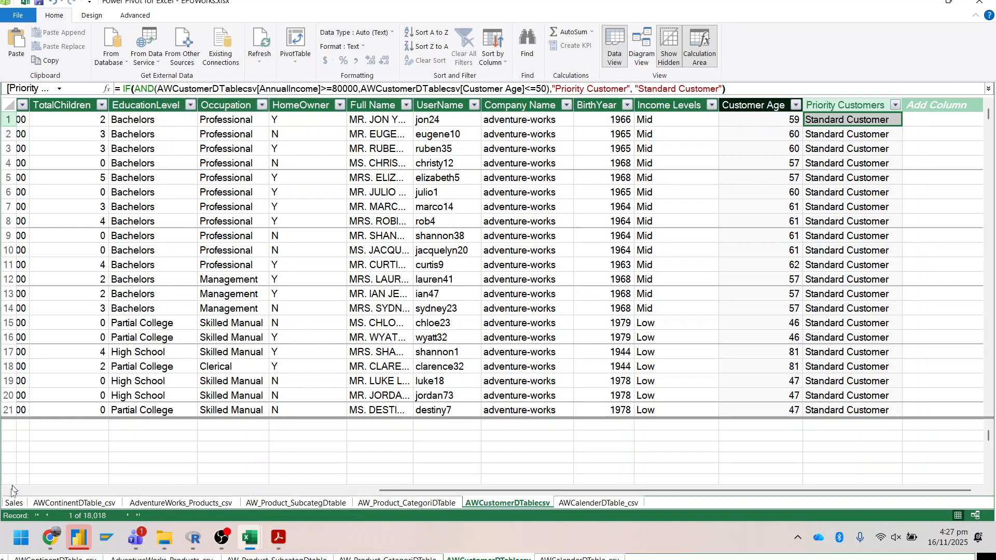
# - Look over the Sales table's columns, and switch to PowerBIpresentation.pdf to reread the Homework page
pyautogui.click(11, 504)
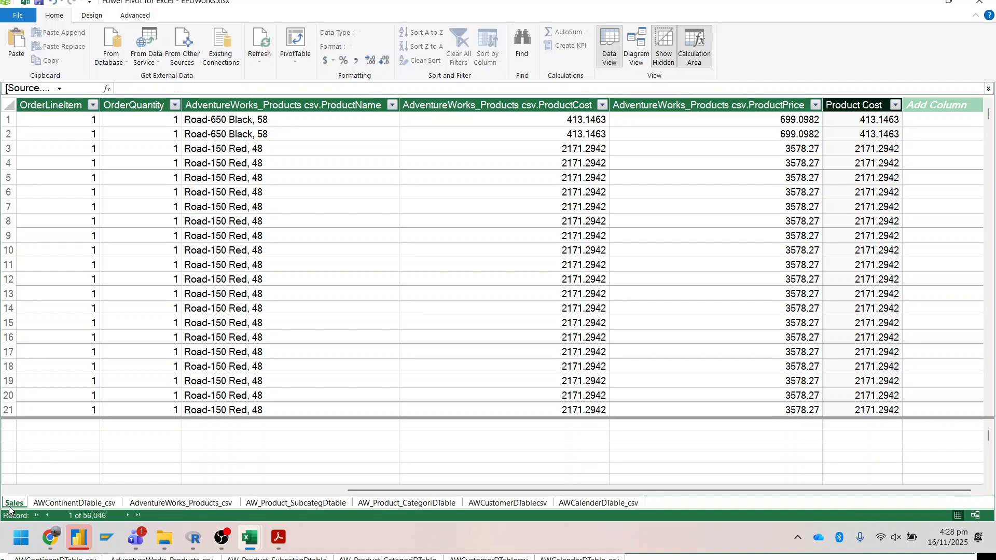
pyautogui.moveTo(366, 490); pyautogui.dragTo(6, 491)
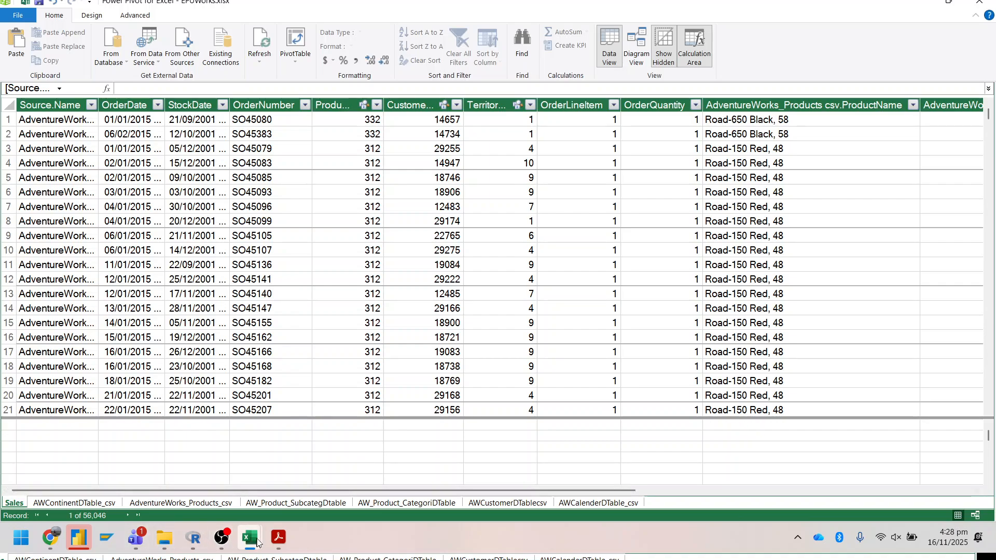
pyautogui.click(276, 537)
pyautogui.scroll(2, 406, 320)
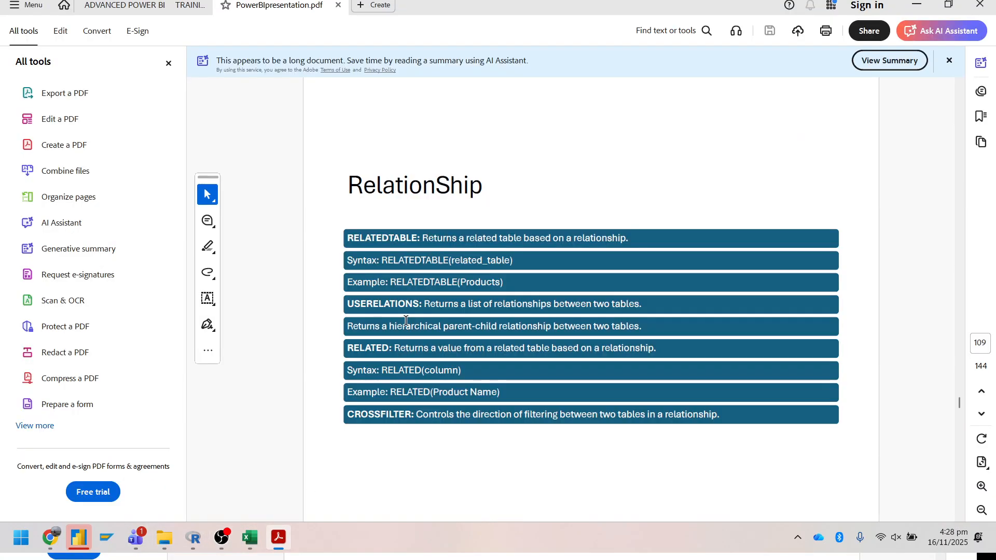
pyautogui.scroll(-2, 406, 320)
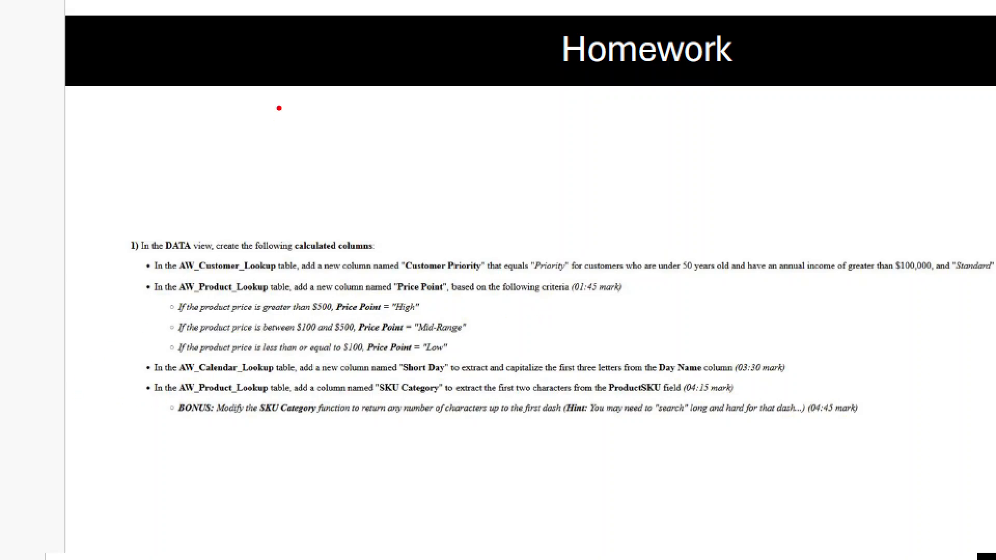
# - Switch to the EPUWorks workbook, delete column L with the stray Column1 table from the AWReturns sheet, and save
pyautogui.moveTo(257, 534)
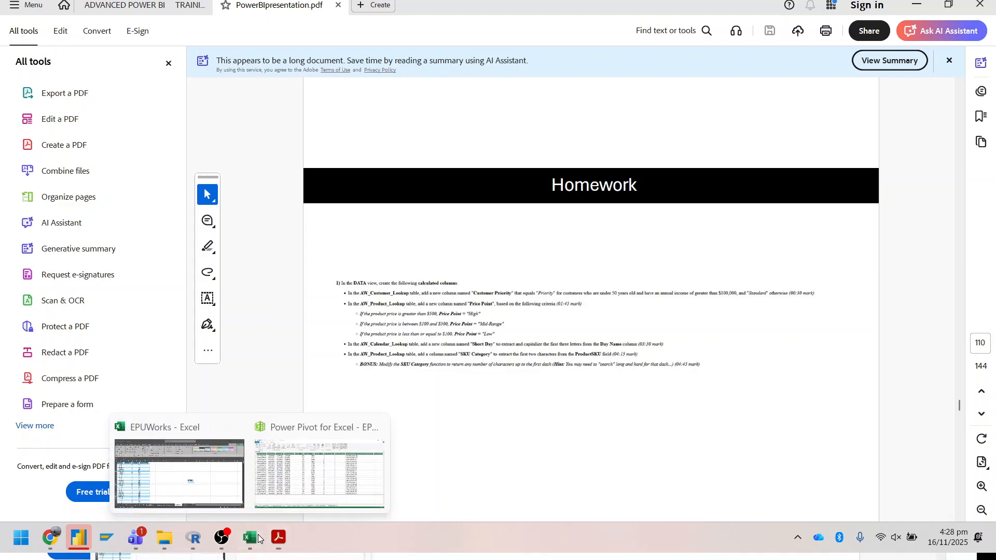
pyautogui.click(179, 473)
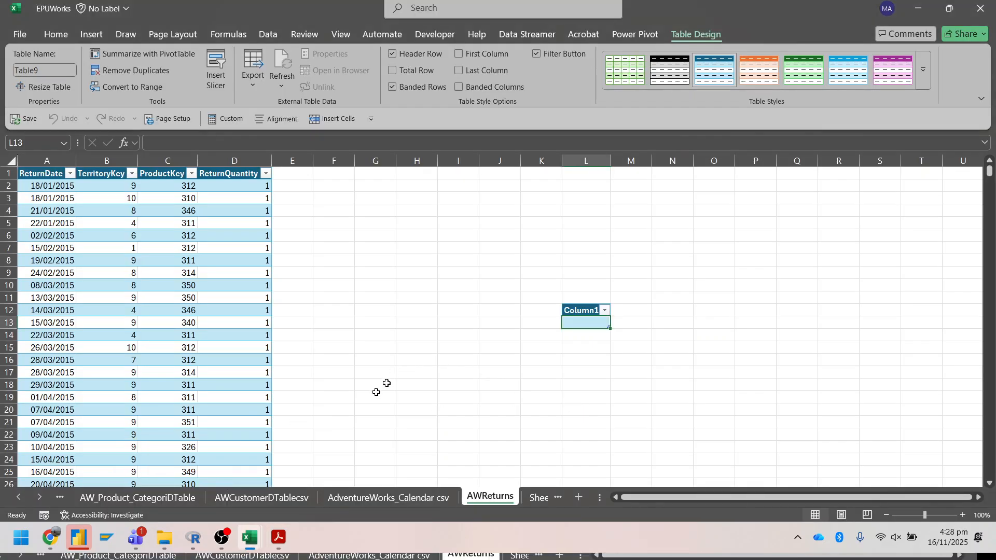
pyautogui.click(593, 349)
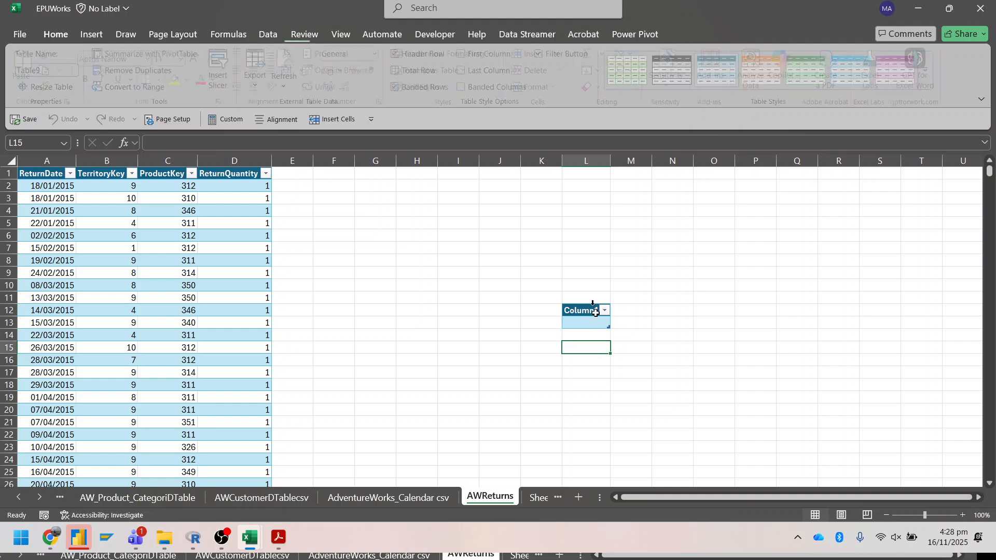
pyautogui.rightClick(587, 167)
pyautogui.click(624, 315)
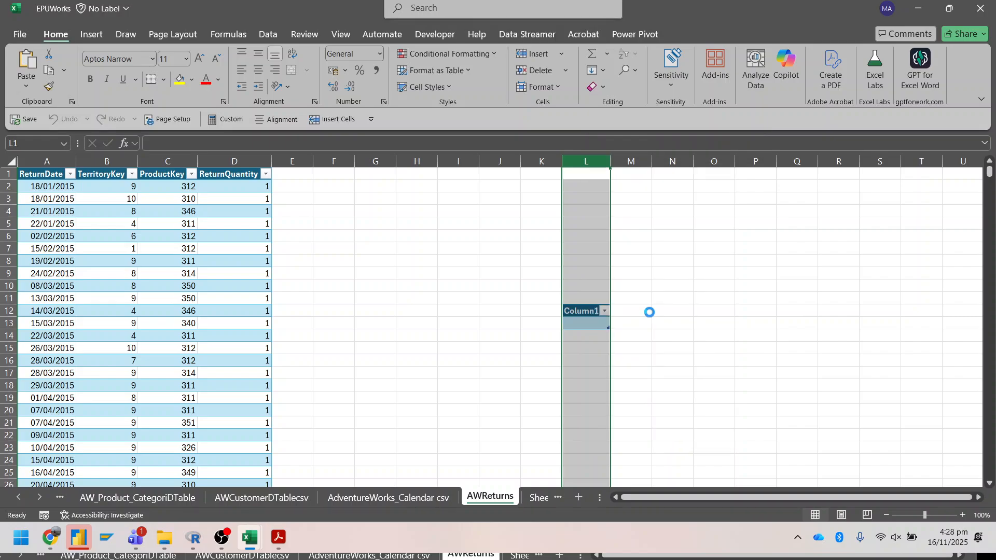
pyautogui.hotkey('ctrl', 's')
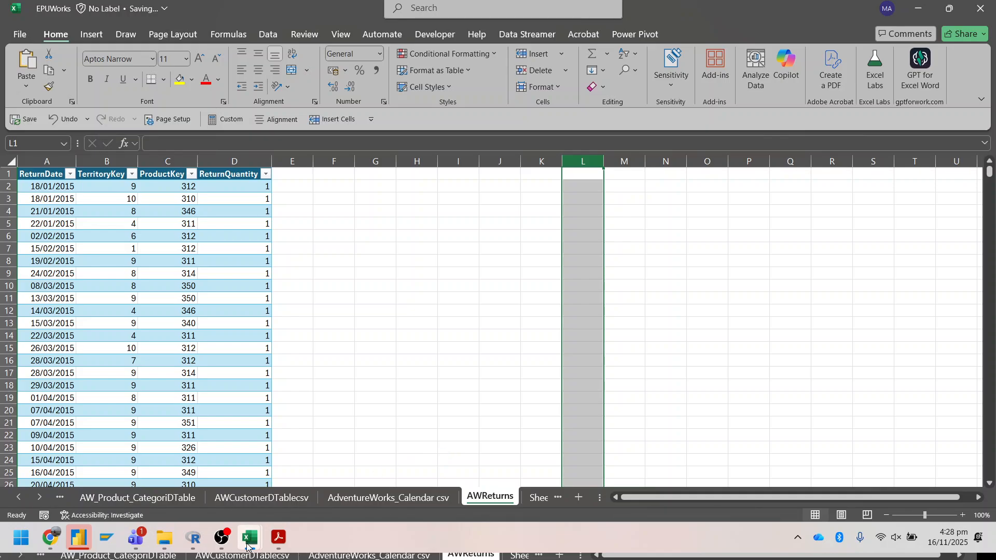
pyautogui.moveTo(249, 539)
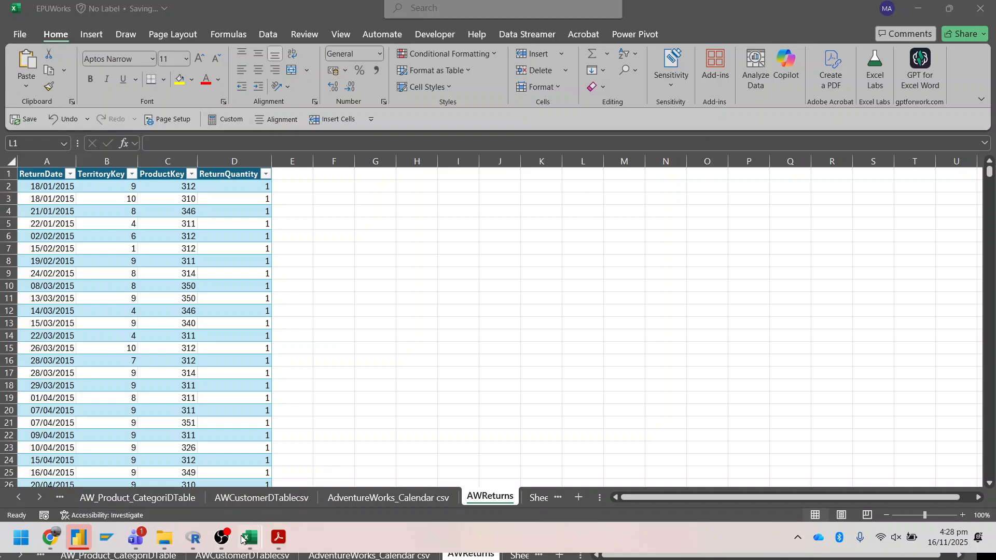
# - Switch to the Power Pivot window, open the AdventureWorks_Products_csv table, and select its ProductSKU column
pyautogui.moveTo(314, 474)
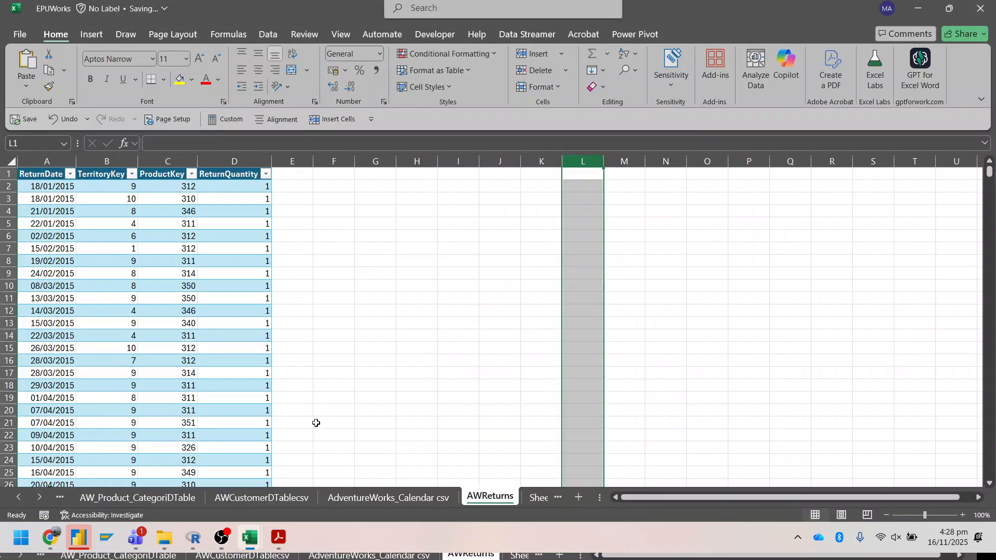
pyautogui.click(928, 6)
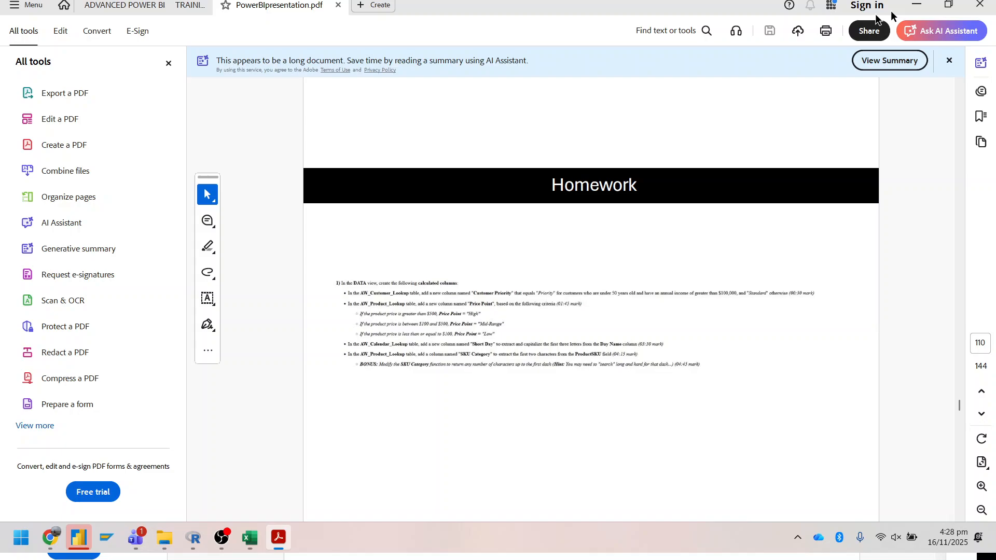
pyautogui.moveTo(249, 540)
pyautogui.click(315, 489)
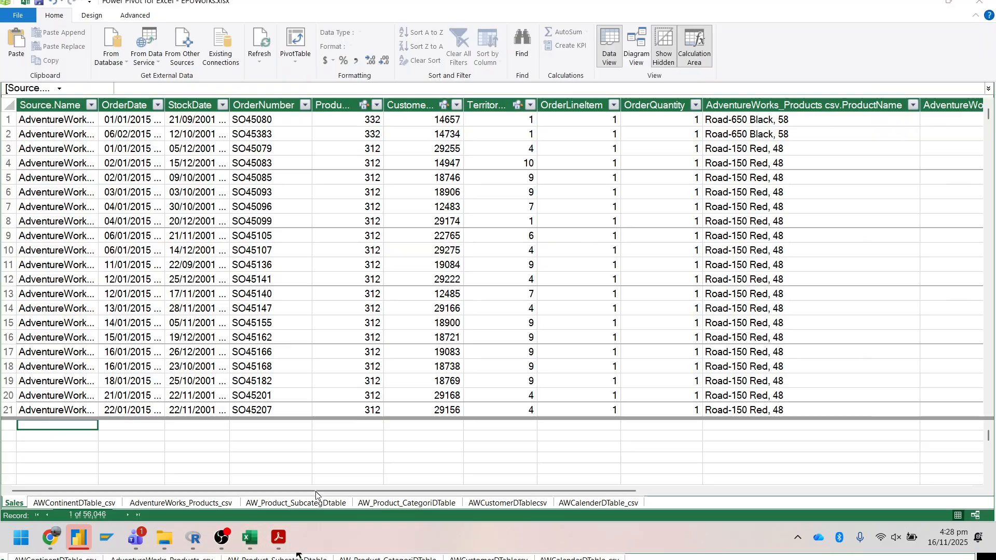
pyautogui.click(325, 475)
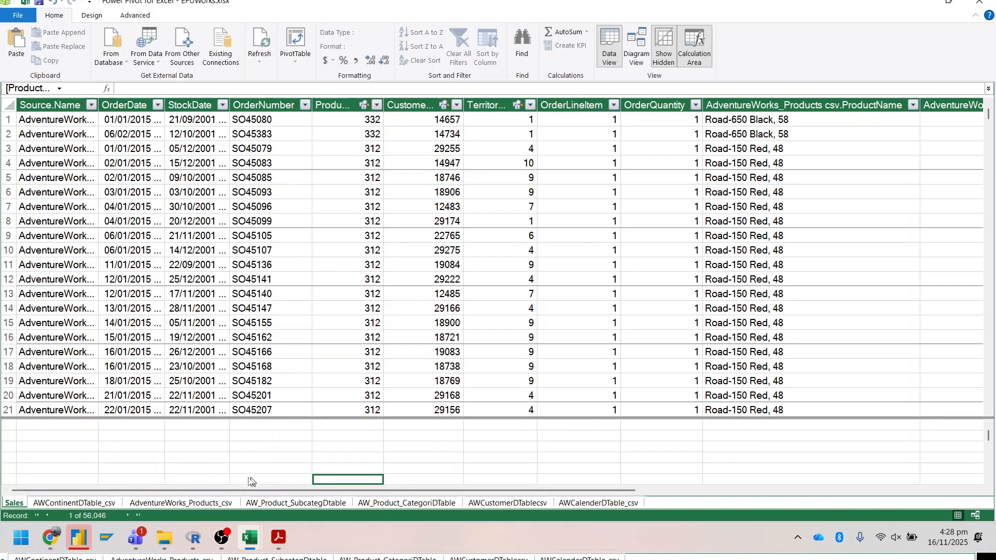
pyautogui.moveTo(220, 488); pyautogui.dragTo(145, 486)
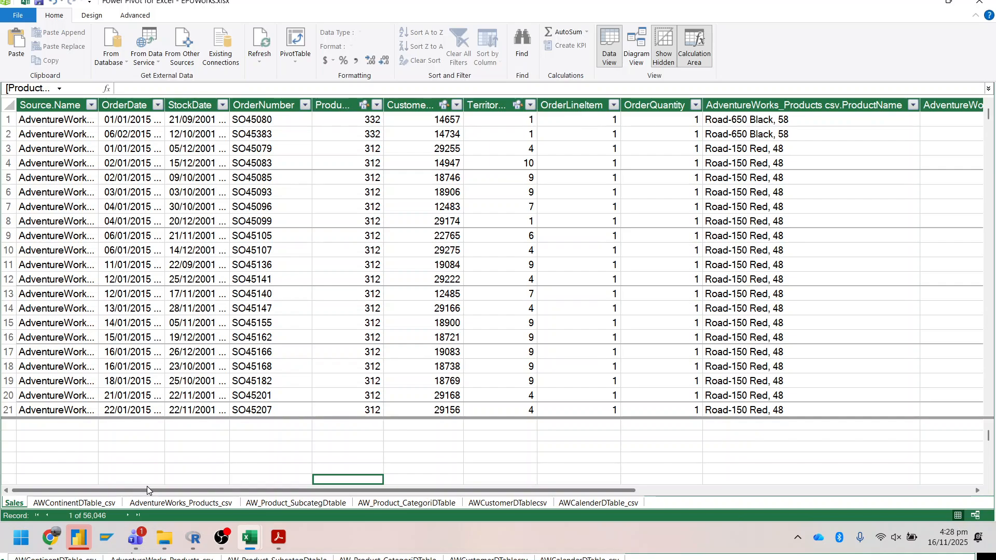
pyautogui.click(160, 501)
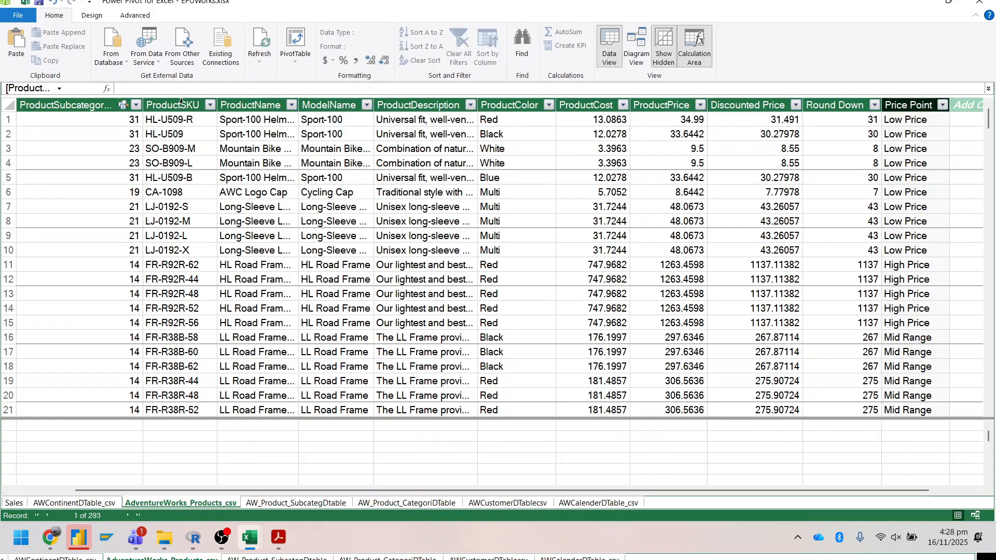
pyautogui.click(181, 102)
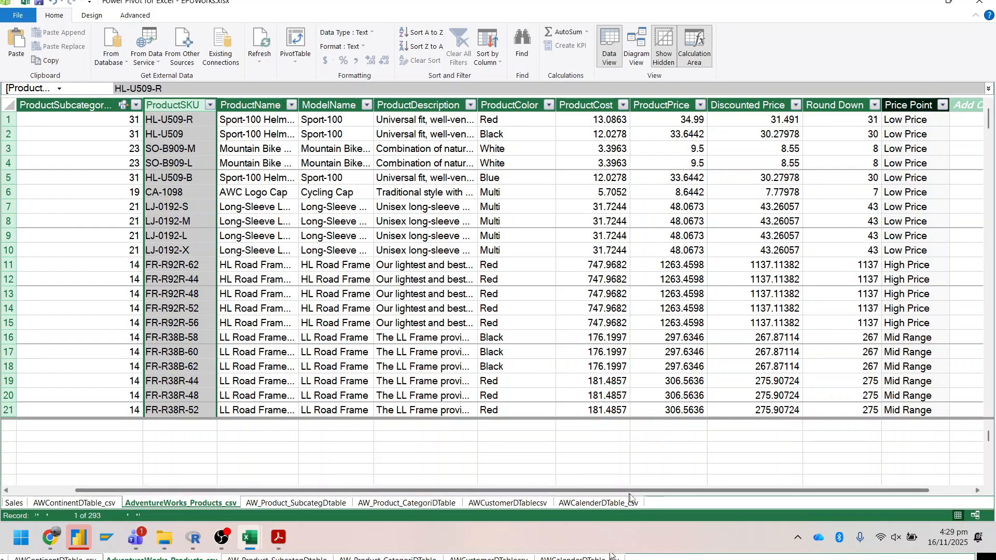
# - Start a new calculated column named SKU Category in AdventureWorks_Products_csv, beginning its formula with the LEFT function
pyautogui.hscroll(2, 637, 496)
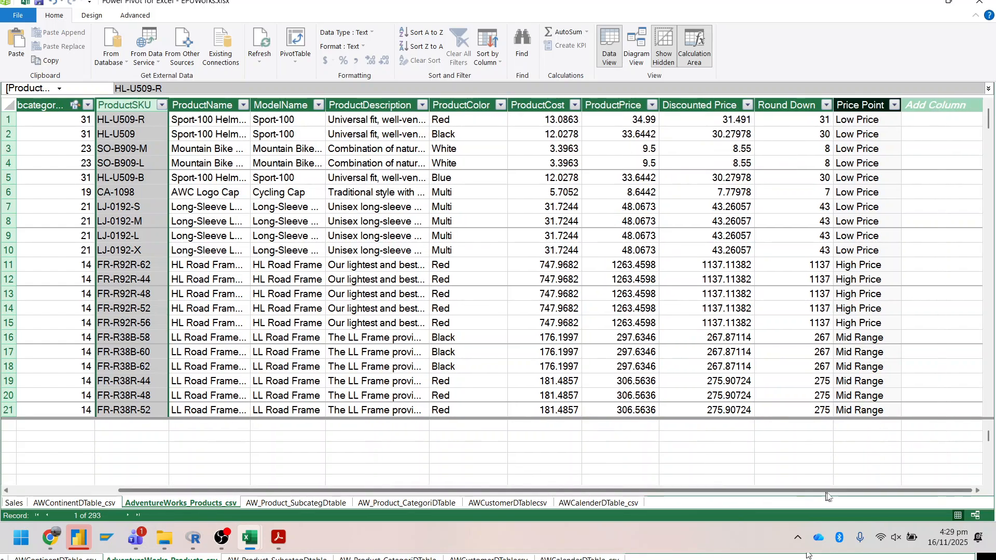
pyautogui.click(951, 107)
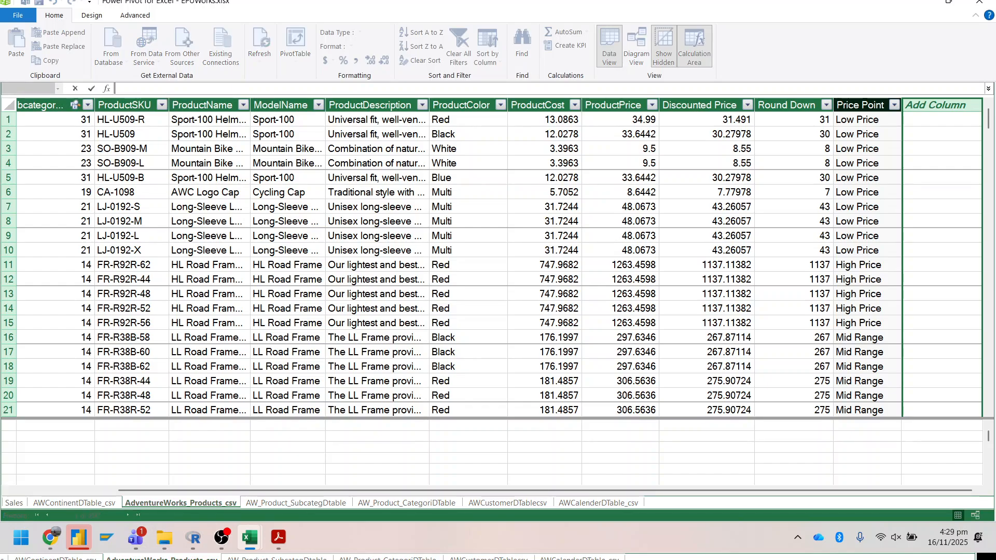
pyautogui.write('SKU Catr')
pyautogui.write('gory :=')
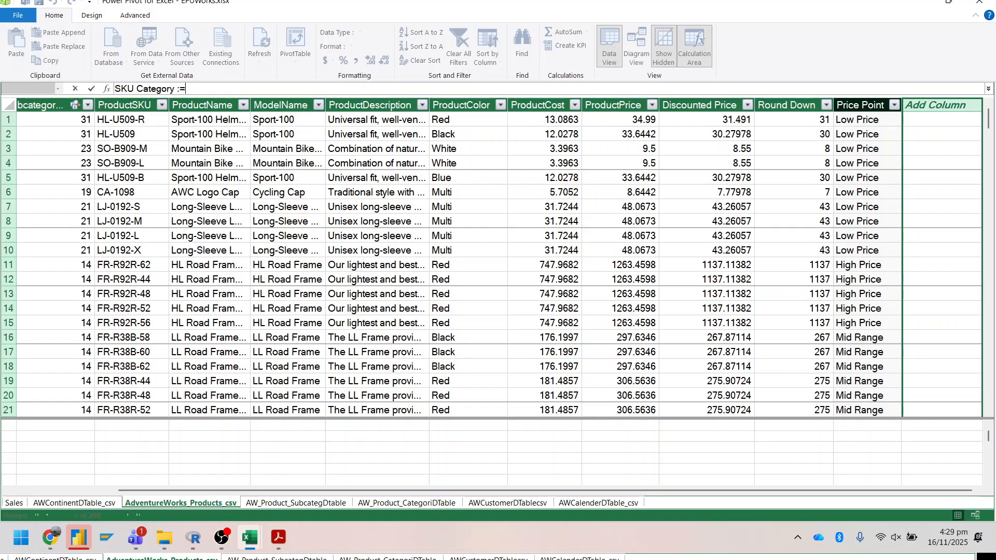
pyautogui.write('LEFT(')
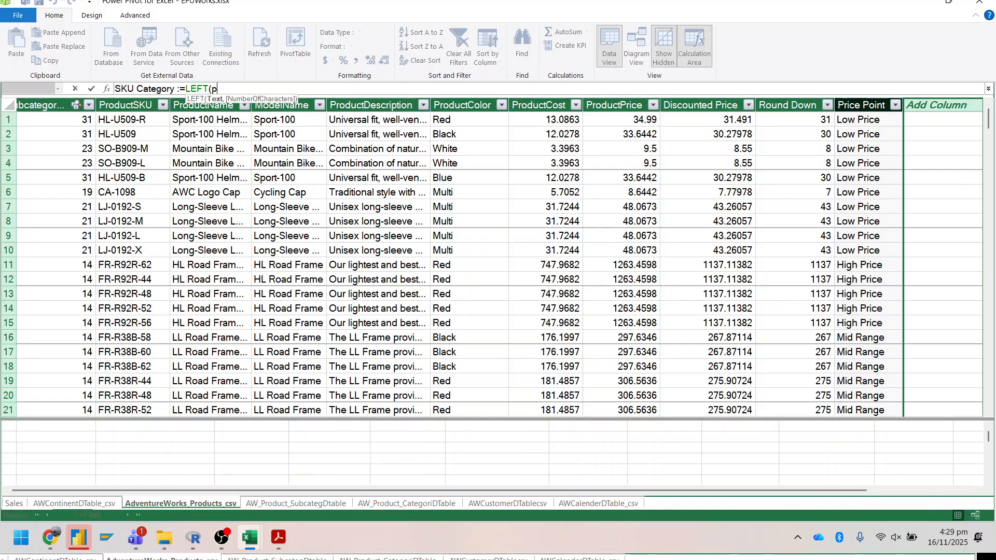
# - Complete the LEFT formula with AdventureWorks_Products_csv[ProductSKU] and 2 characters, and commit the column
pyautogui.write('pro')
pyautogui.press('Down')
pyautogui.press('Down')
pyautogui.press('Down')
pyautogui.press('Down')
pyautogui.press('Down')
pyautogui.press('Down')
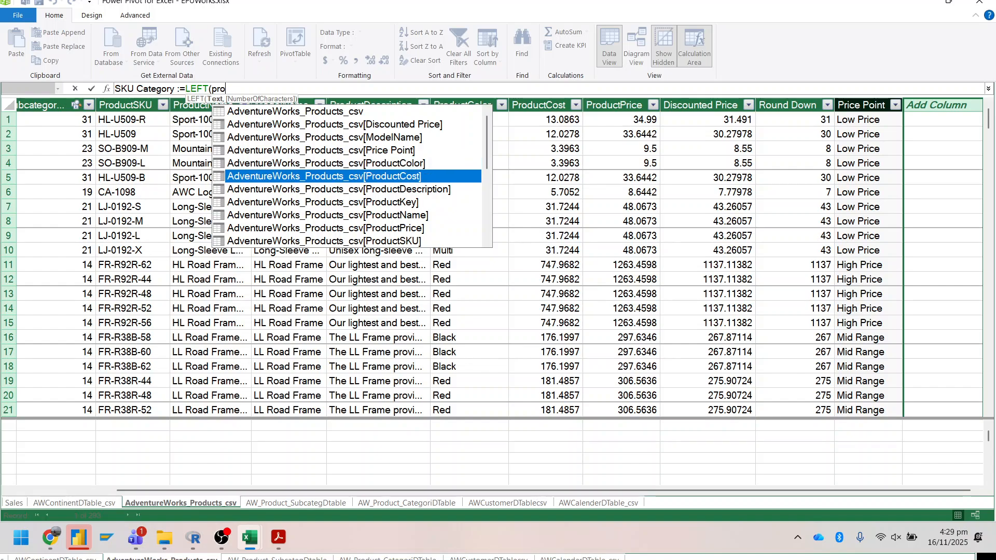
pyautogui.press('Tab')
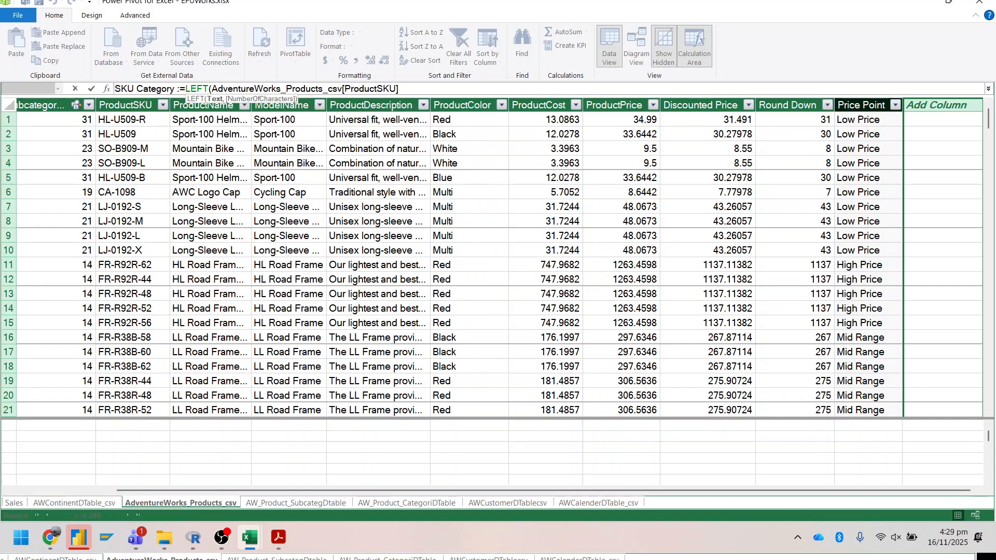
pyautogui.write(',')
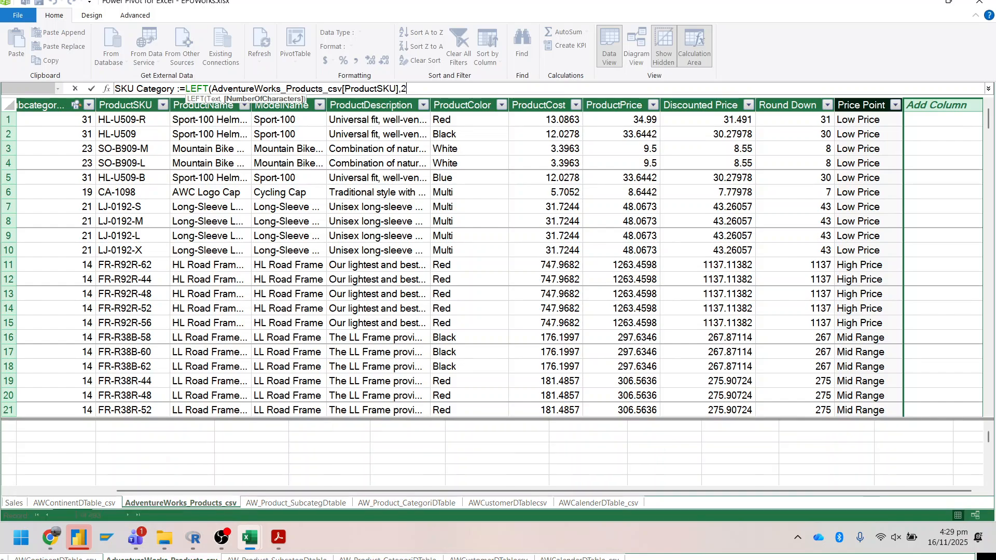
pyautogui.write('2)')
pyautogui.press('Return')
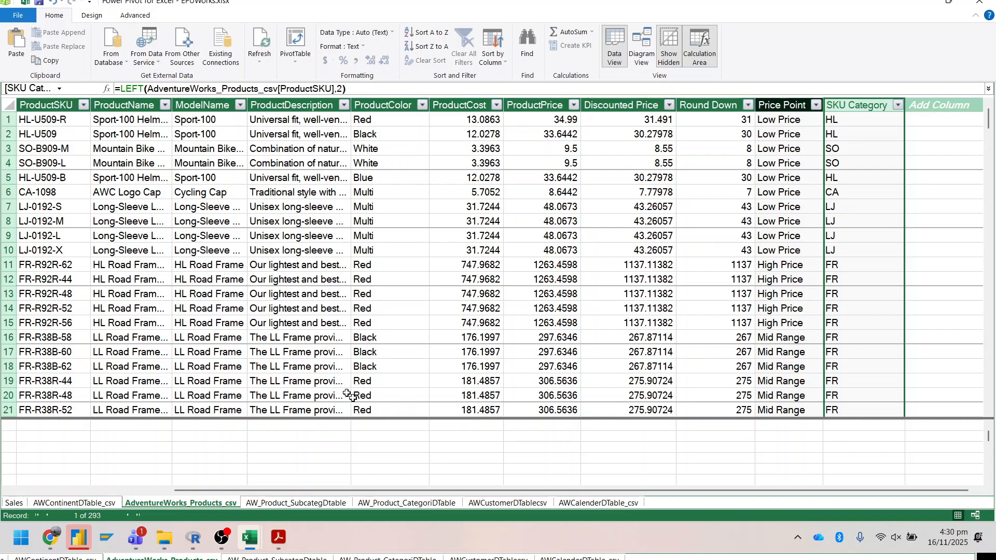
# - Reread the SKU Category task and its bonus in PowerBIpresentation.pdf, and return to the Power Pivot window
pyautogui.moveTo(456, 494)
pyautogui.mouseDown()
pyautogui.moveTo(293, 495)
pyautogui.moveTo(467, 497)
pyautogui.mouseUp()
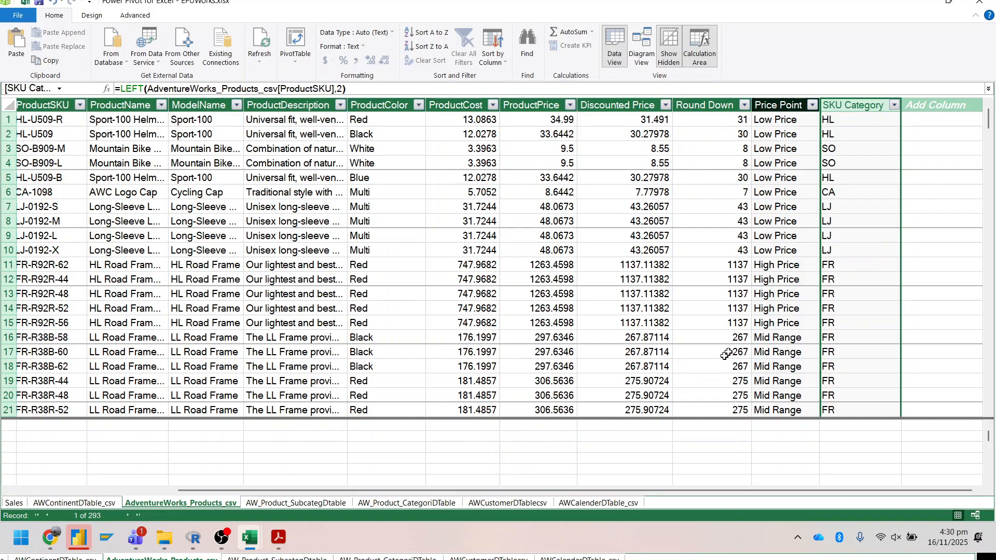
pyautogui.click(278, 537)
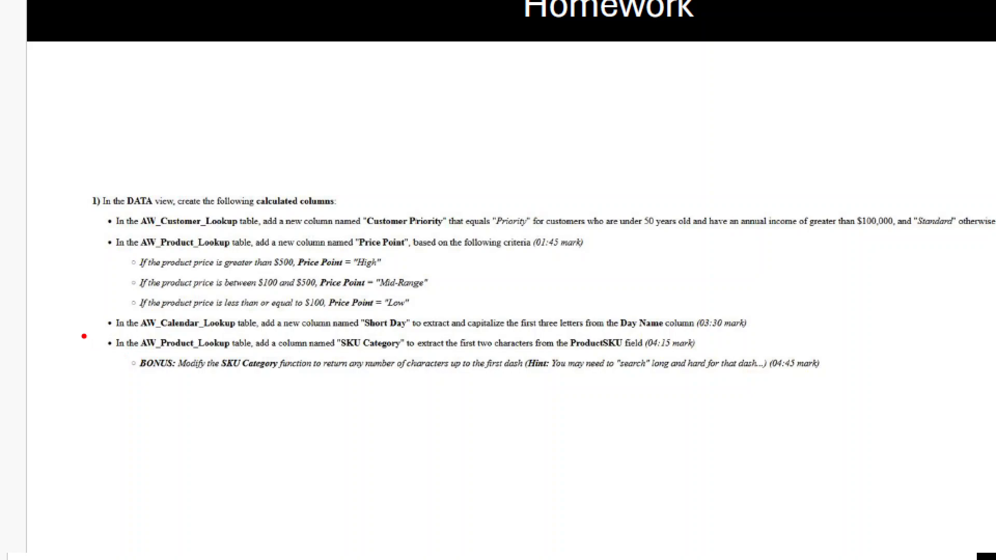
pyautogui.moveTo(93, 329)
pyautogui.mouseDown()
pyautogui.moveTo(269, 356)
pyautogui.moveTo(839, 357)
pyautogui.mouseUp()
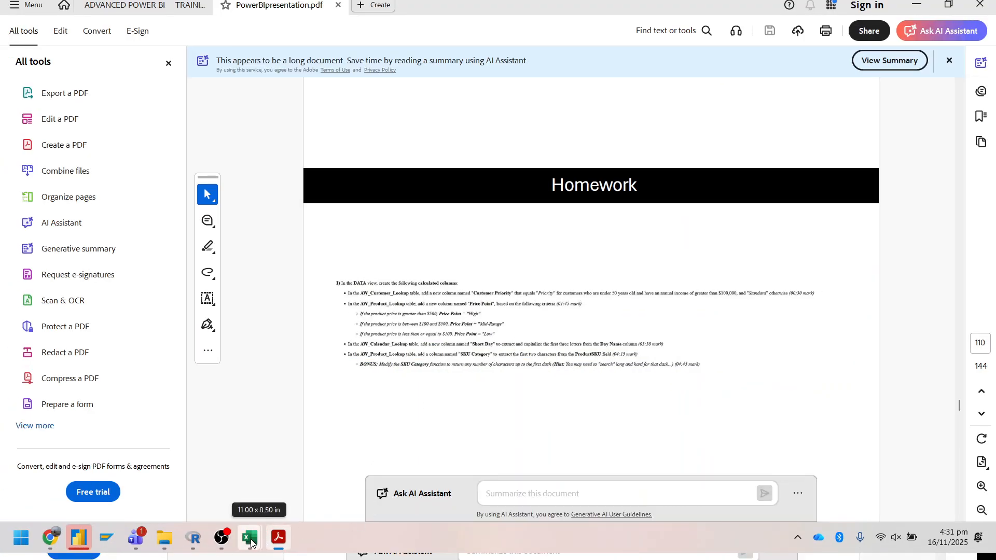
pyautogui.moveTo(251, 542)
pyautogui.click(311, 477)
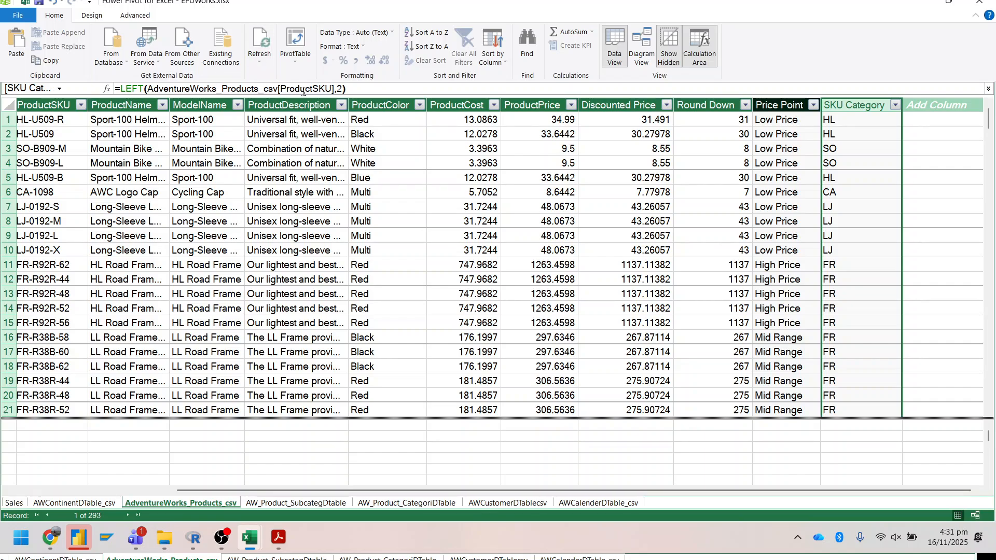
# - Replace the 2 in the SKU Category column's LEFT formula with a SEARCH function
pyautogui.click(342, 89)
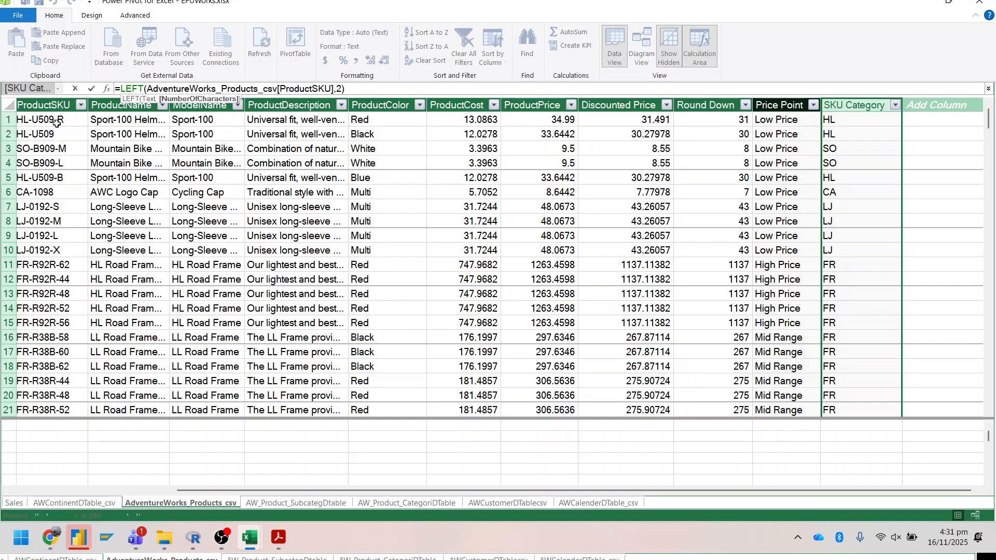
pyautogui.press('BackSpace')
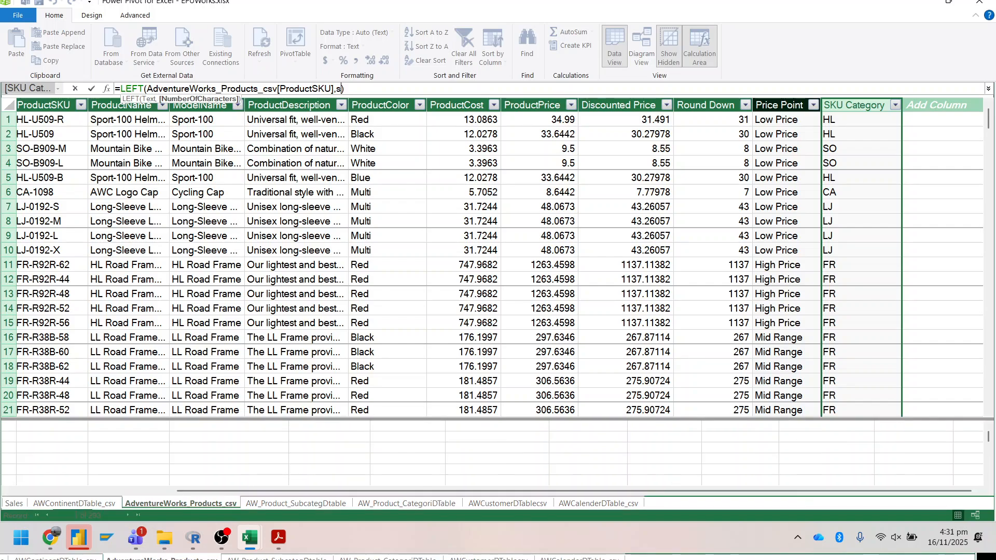
pyautogui.write('sear')
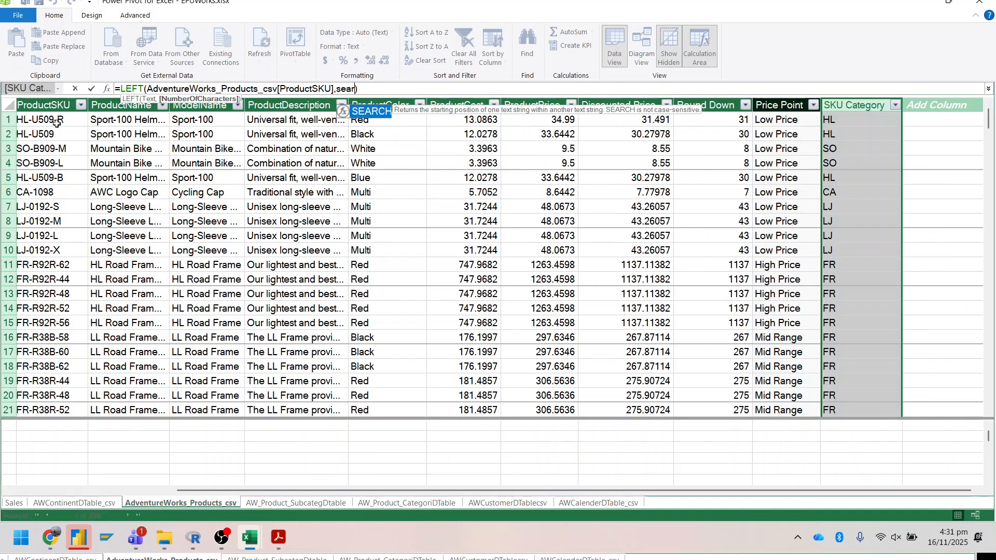
pyautogui.press('Tab')
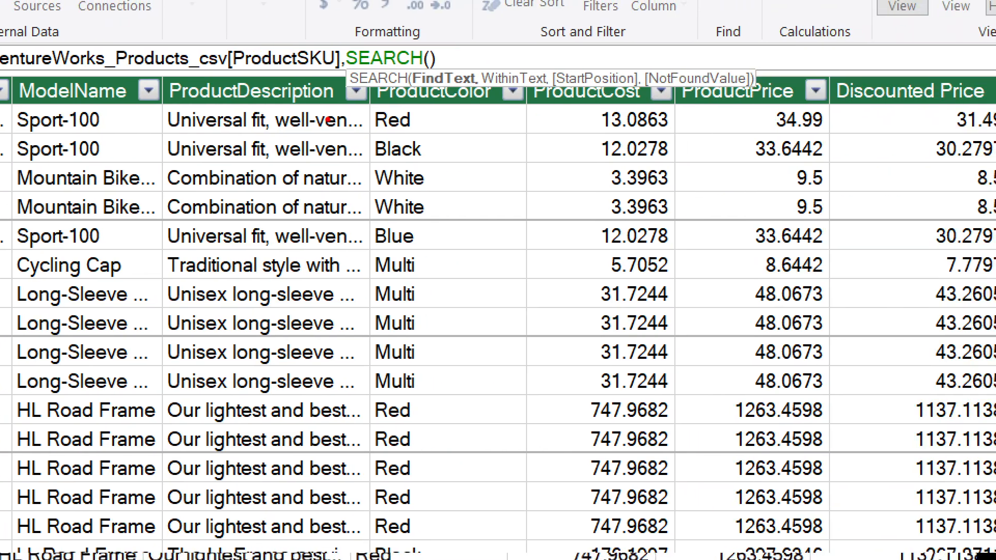
pyautogui.moveTo(410, 95)
pyautogui.mouseDown()
pyautogui.moveTo(528, 105)
pyautogui.moveTo(750, 93)
pyautogui.mouseUp()
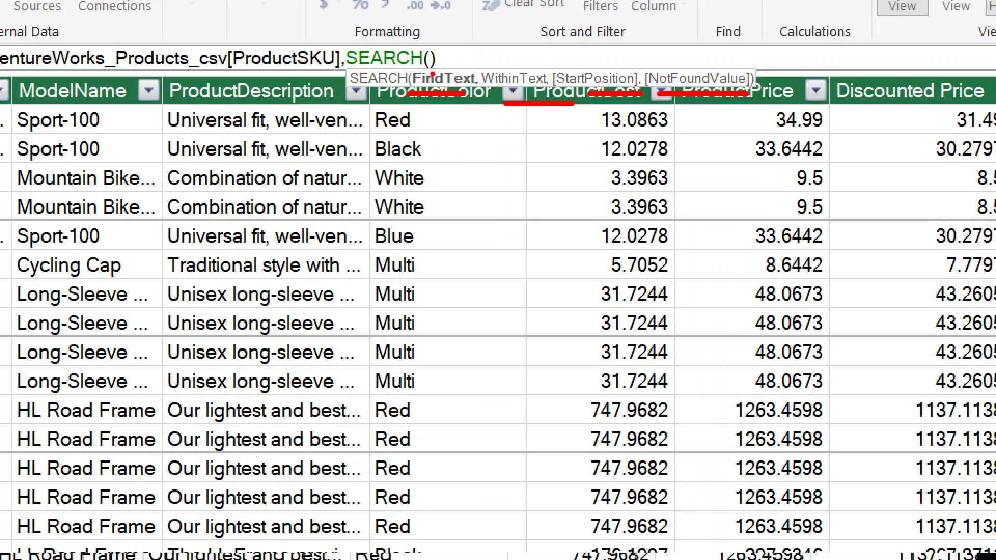
pyautogui.moveTo(451, 61)
pyautogui.mouseDown()
pyautogui.moveTo(79, 99)
pyautogui.moveTo(65, 132)
pyautogui.moveTo(76, 118)
pyautogui.mouseUp()
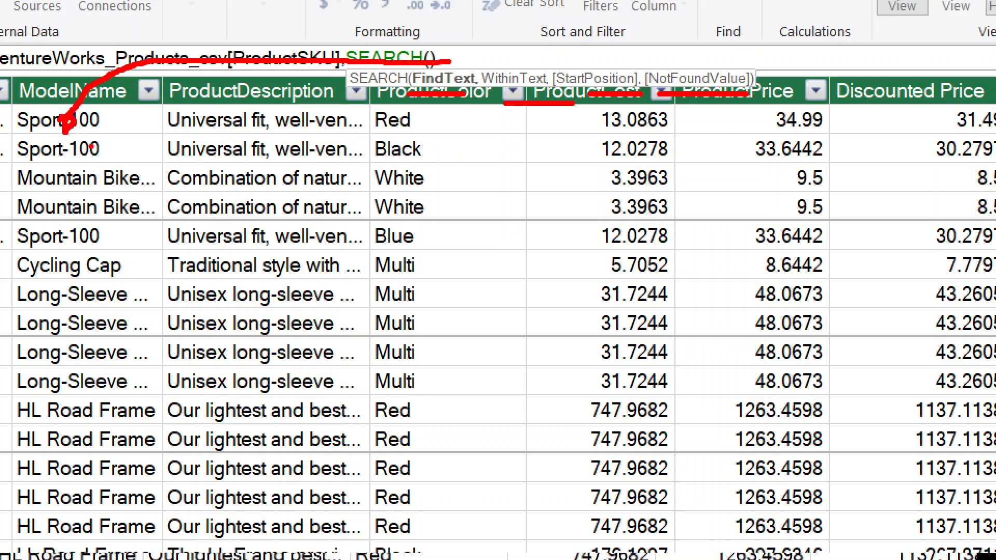
pyautogui.moveTo(476, 96); pyautogui.dragTo(546, 96)
pyautogui.moveTo(502, 73); pyautogui.dragTo(409, 1)
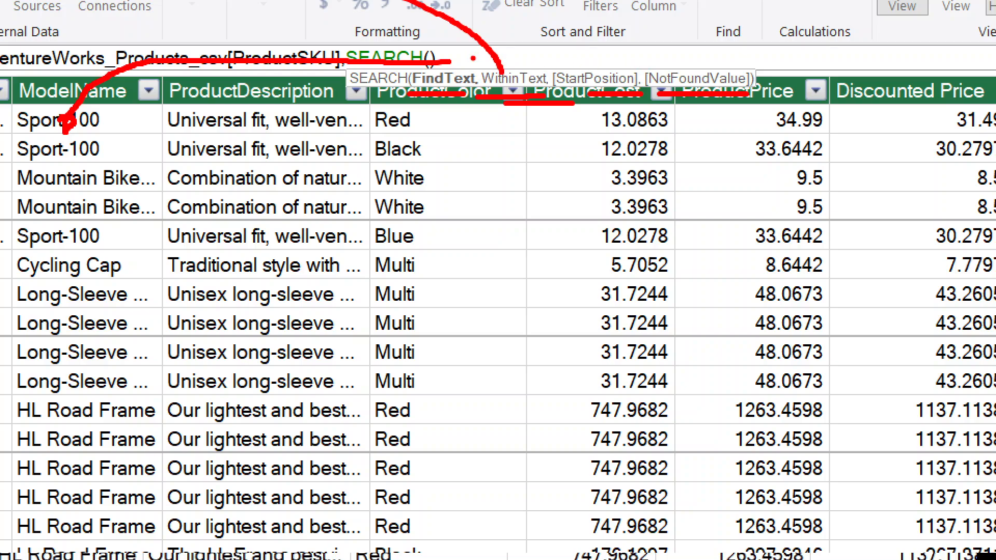
pyautogui.press('Escape')
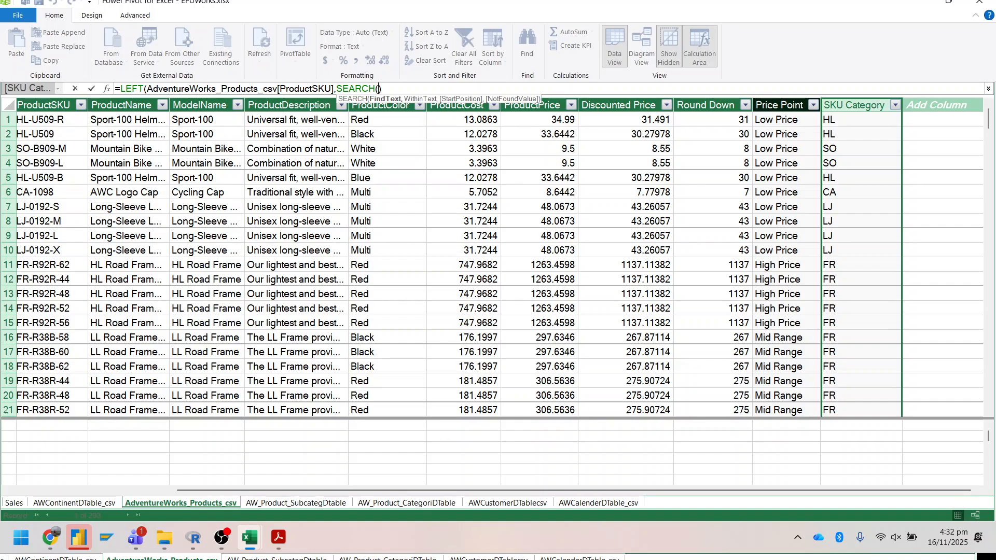
# - Have SEARCH look for "-" within AdventureWorks_Products_csv[ProductSKU], close both functions, and commit the SKU Category formula
pyautogui.write('"-')
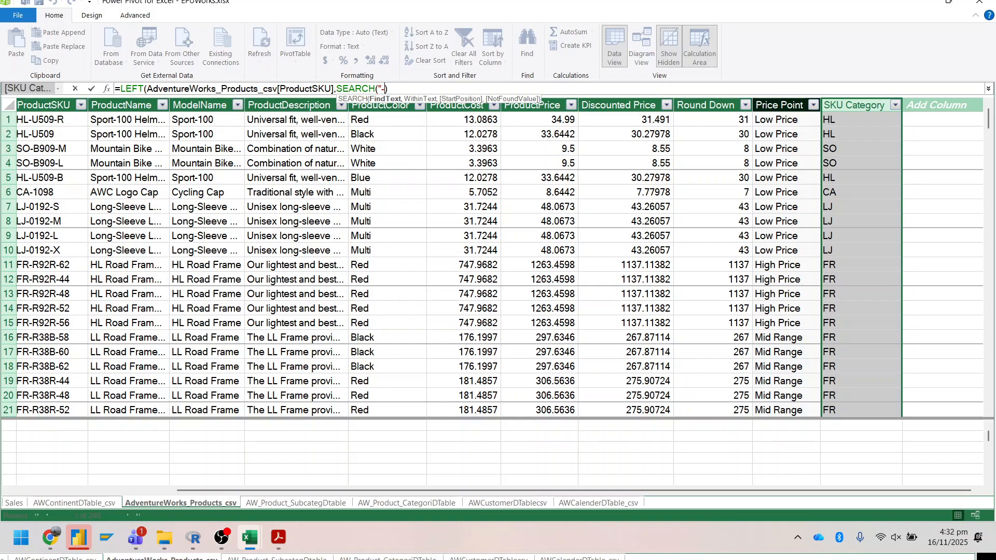
pyautogui.write('",')
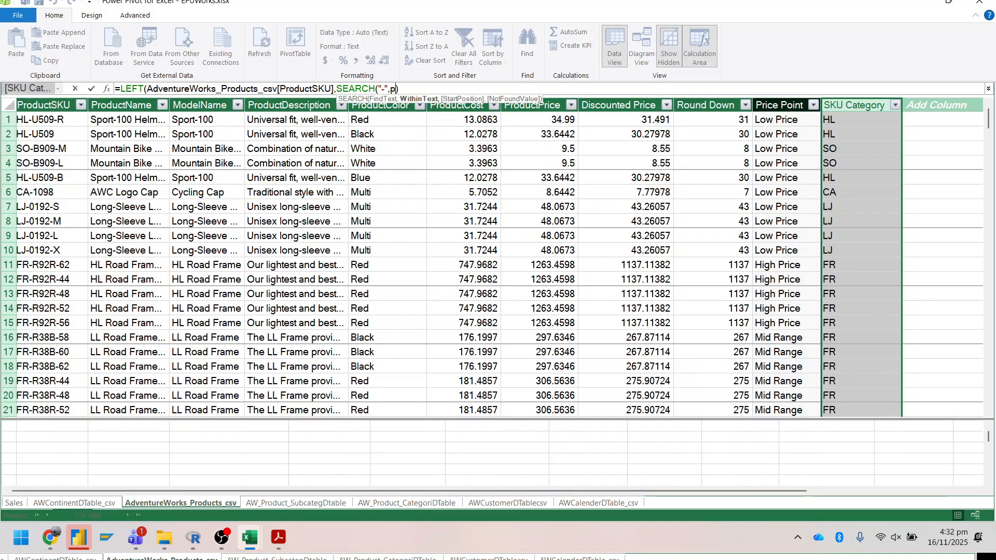
pyautogui.write('pro')
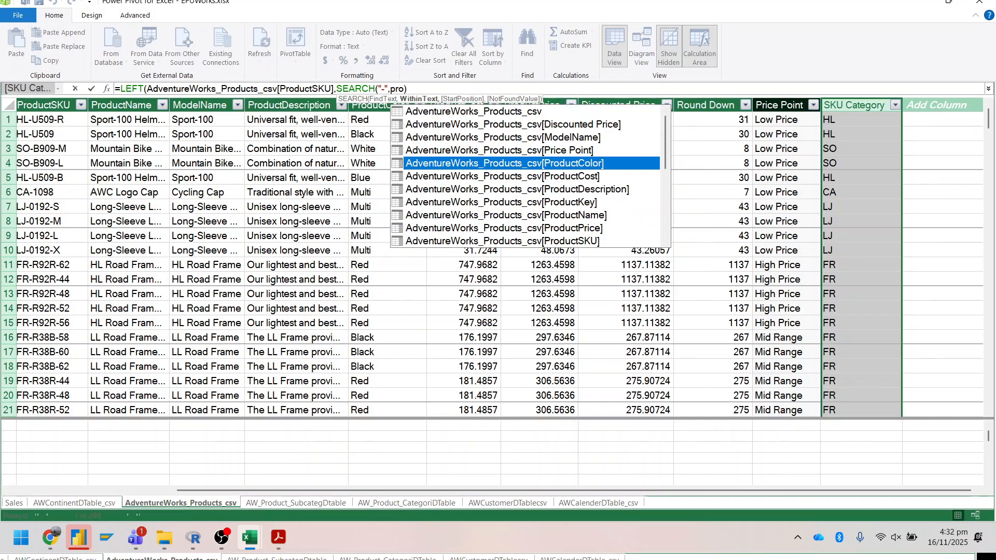
pyautogui.press('Down')
pyautogui.press('Down')
pyautogui.press('Down')
pyautogui.press('Down')
pyautogui.press('Down')
pyautogui.press('Down')
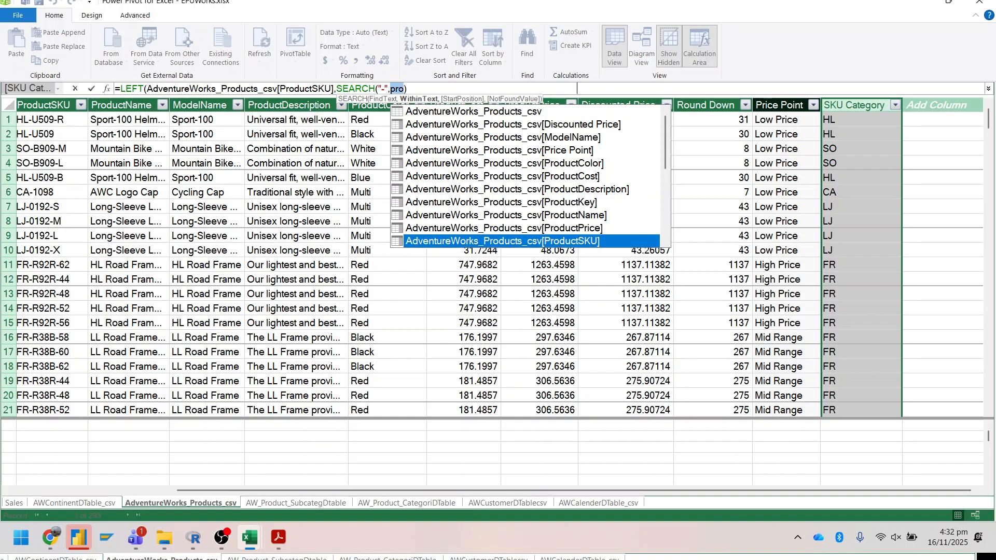
pyautogui.press('Tab')
pyautogui.write(')')
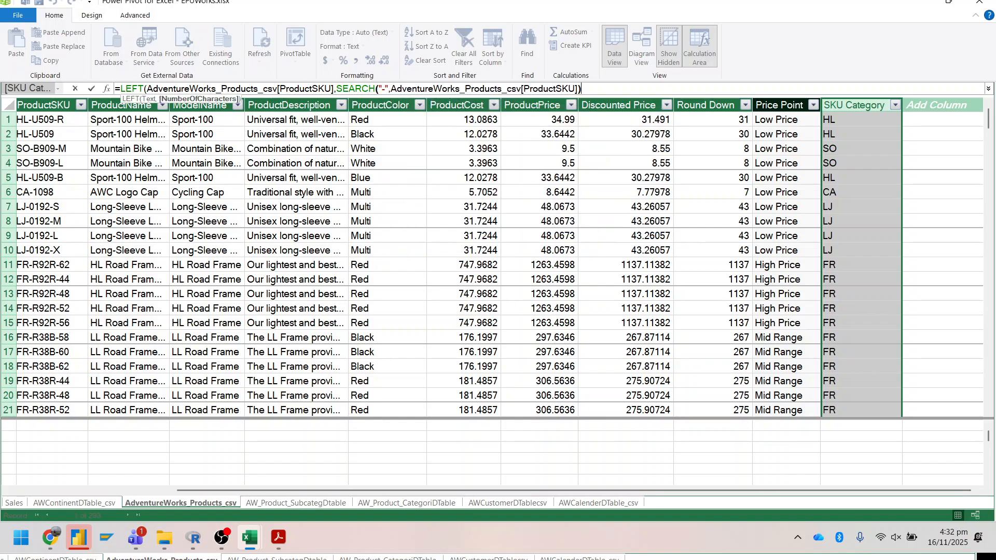
pyautogui.write(')')
pyautogui.press('Return')
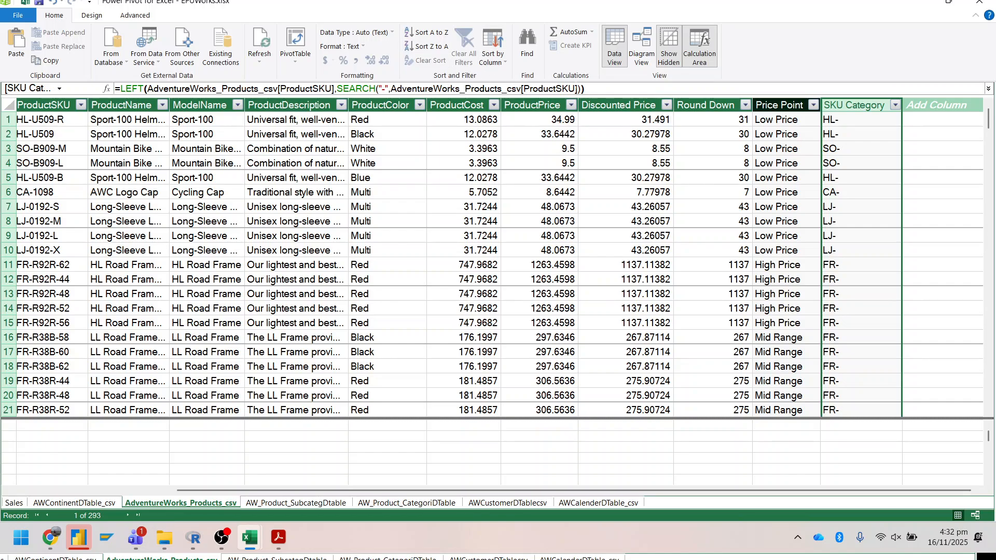
pyautogui.click(581, 89)
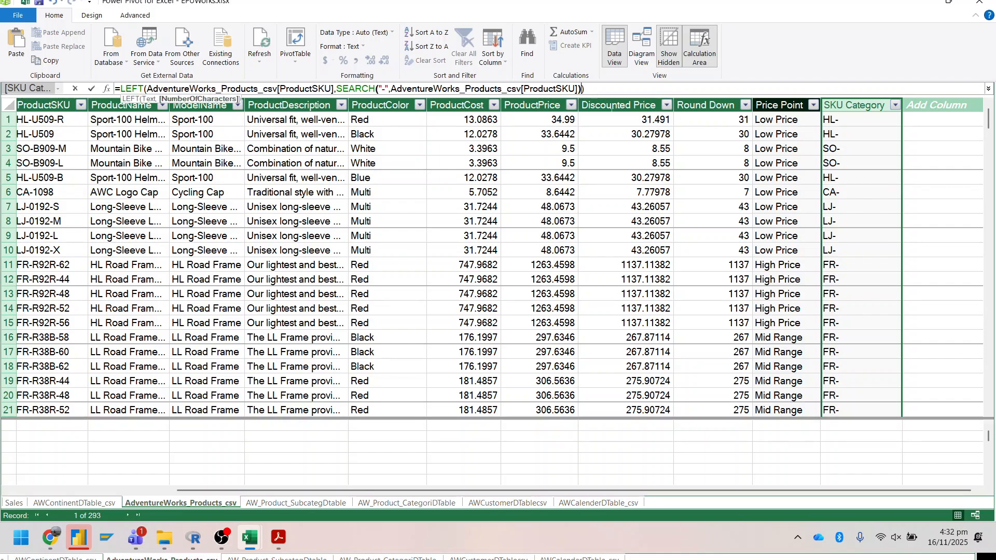
pyautogui.write(',')
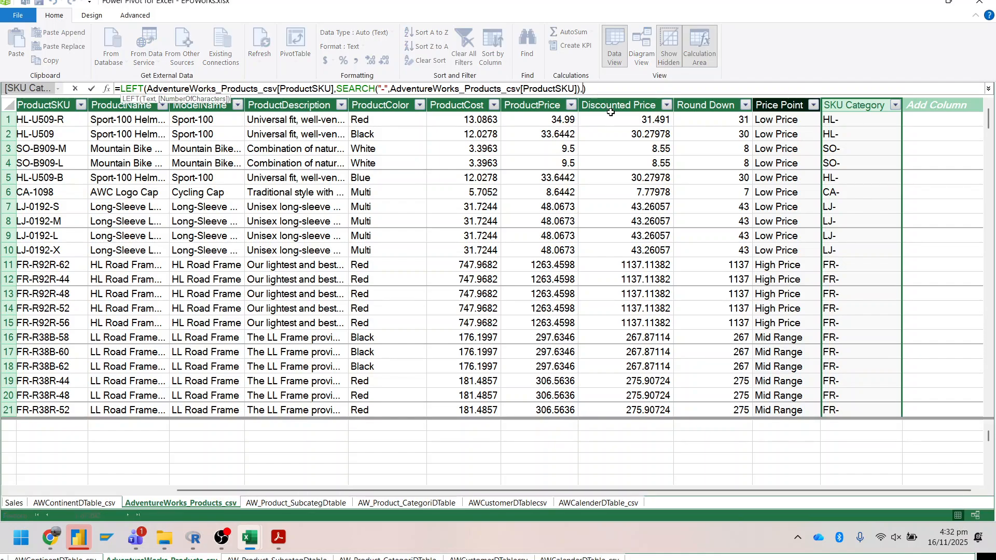
pyautogui.write('-')
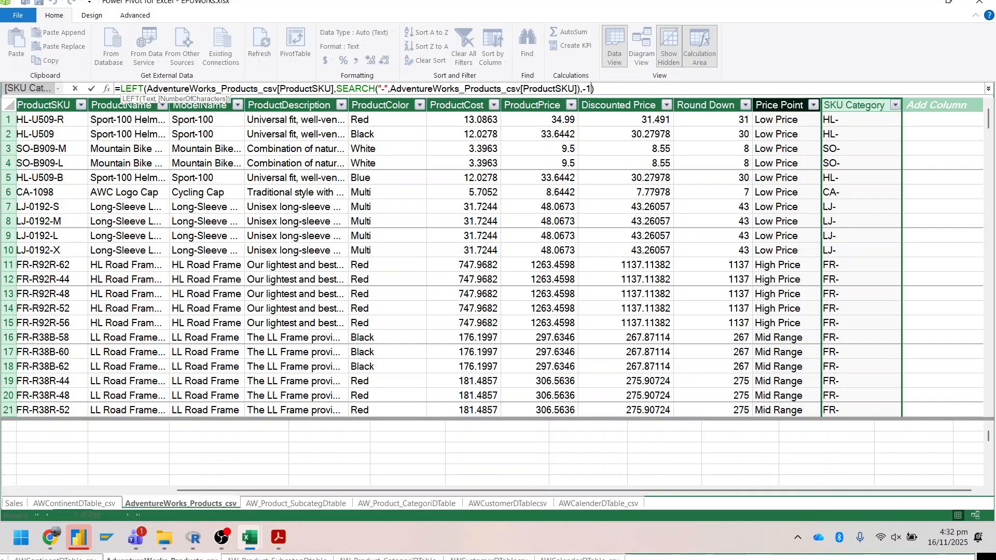
pyautogui.write('1')
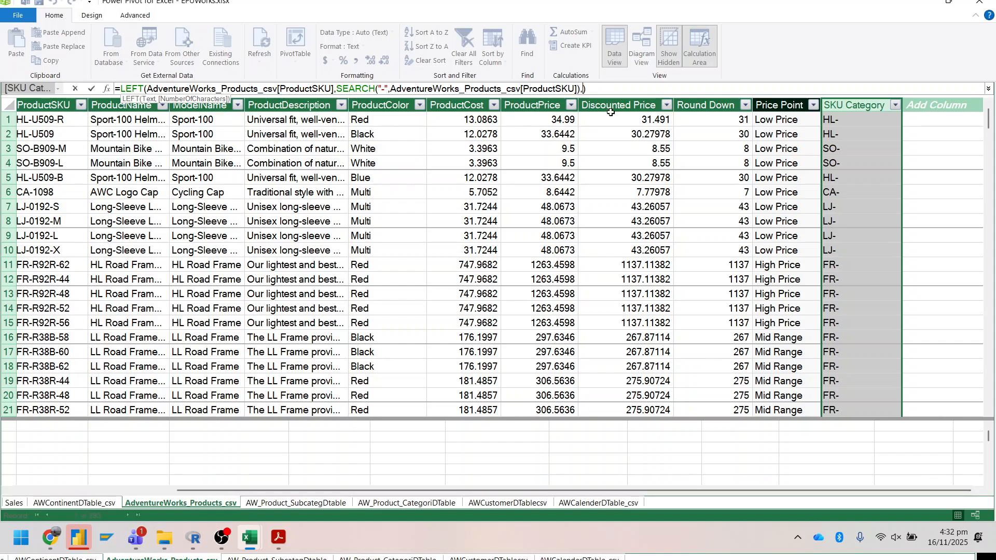
pyautogui.press('BackSpace')
pyautogui.press('BackSpace')
pyautogui.press('BackSpace')
# - Try -1 as SEARCH's start position in the SKU Category formula and commit it
pyautogui.click(578, 88)
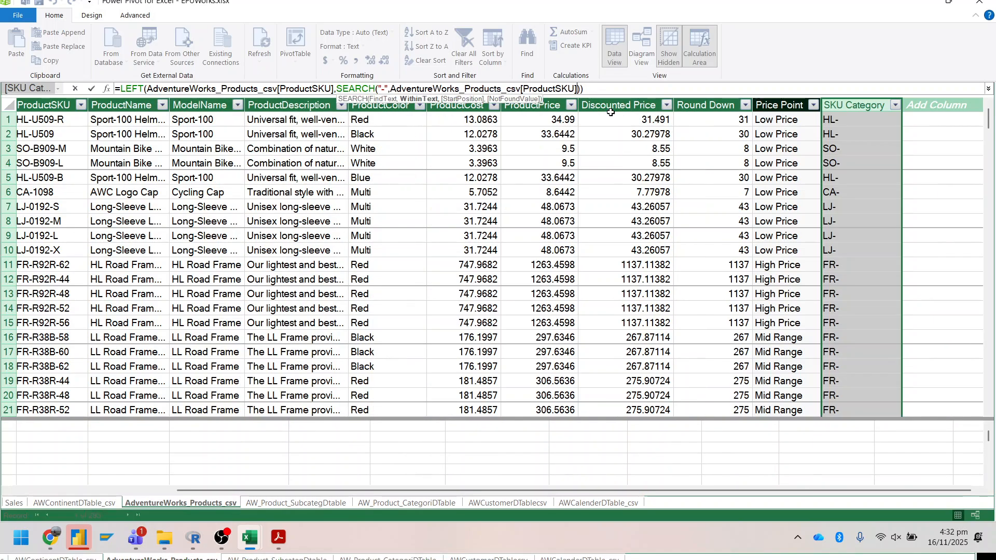
pyautogui.write(',')
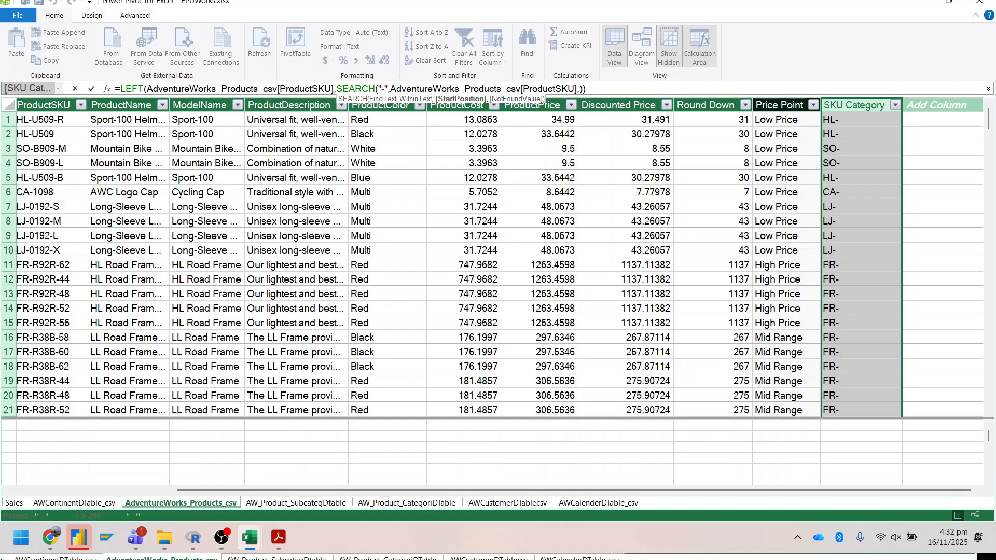
pyautogui.write('-')
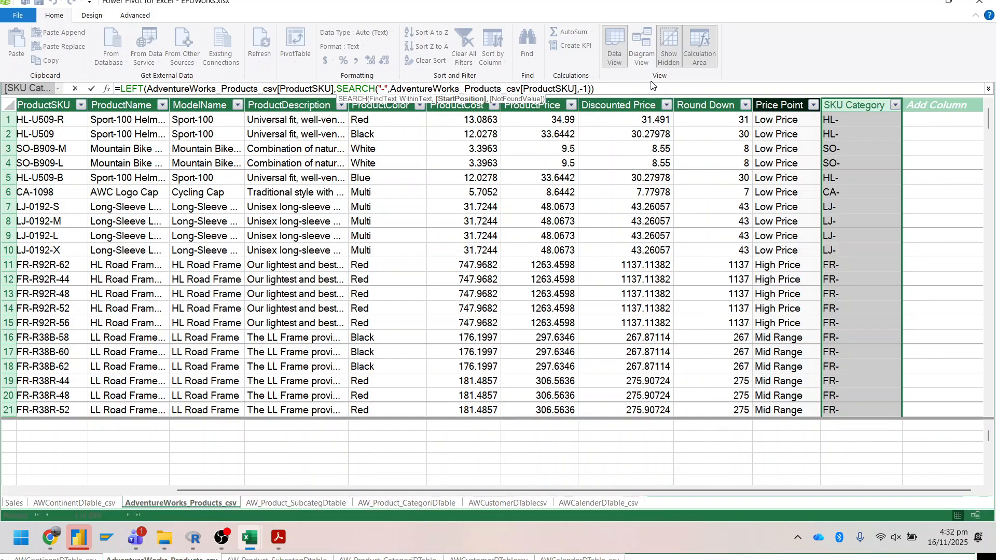
pyautogui.write('1')
pyautogui.press('Return')
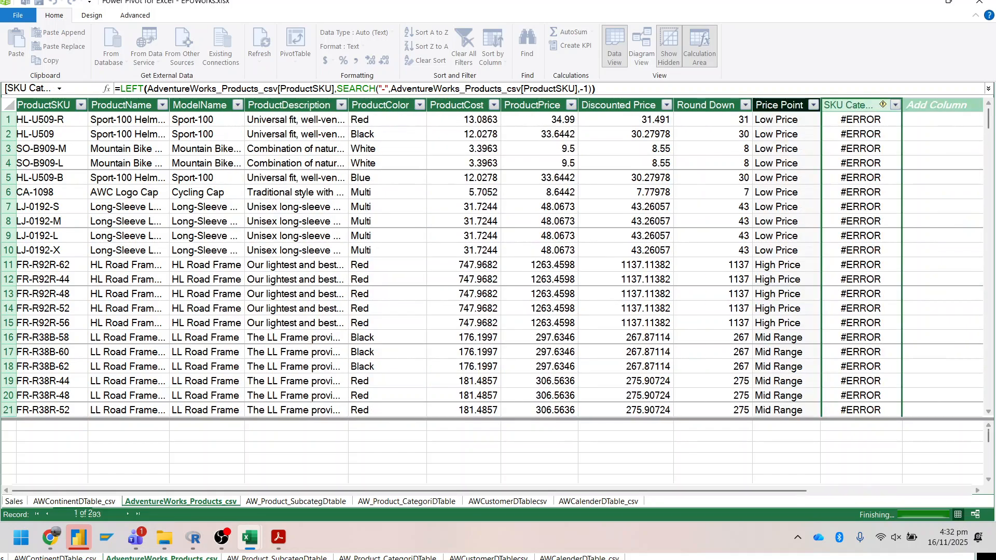
# - Remove SEARCH's start position argument, subtract 1 from the SEARCH result inside LEFT, and commit the SKU Category formula
pyautogui.click(584, 88)
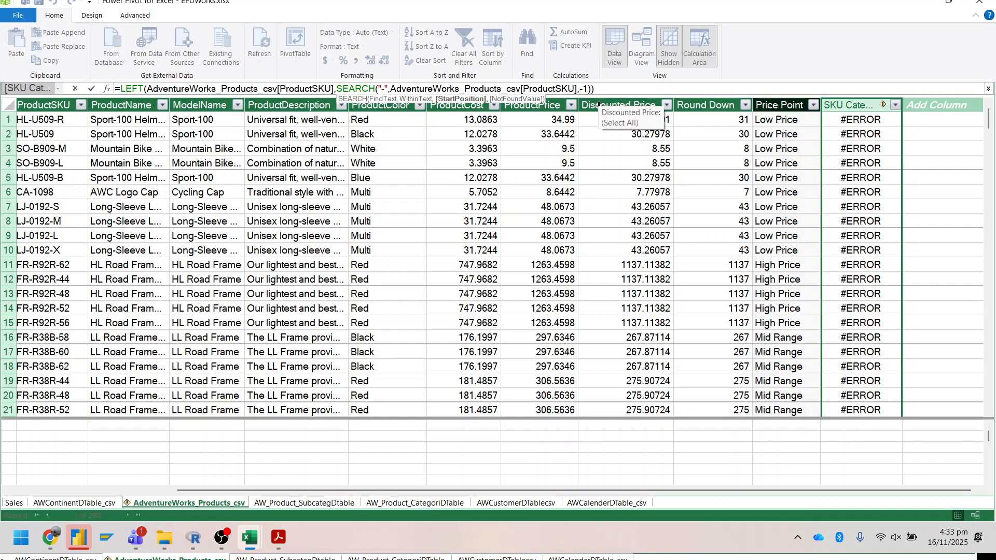
pyautogui.press('BackSpace')
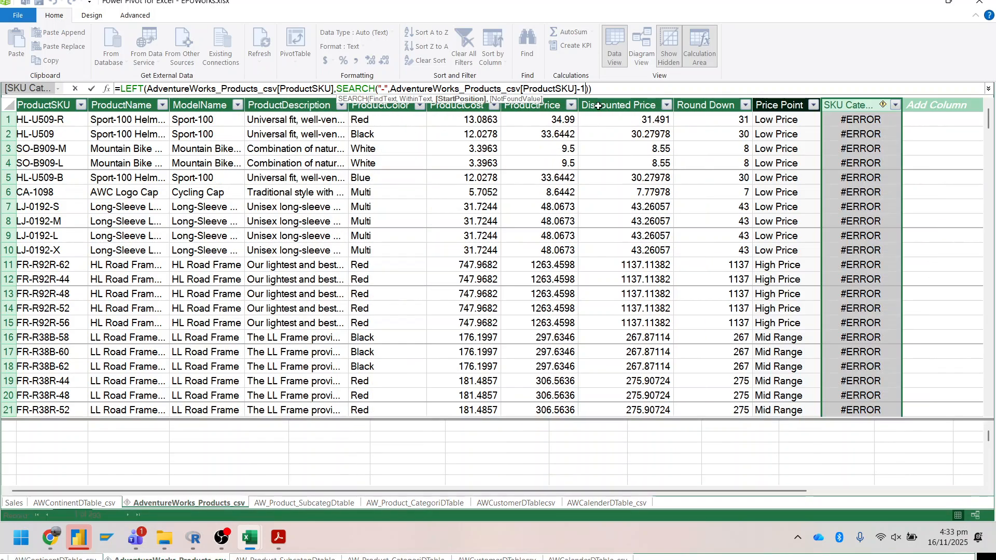
pyautogui.press('Right')
pyautogui.press('Right')
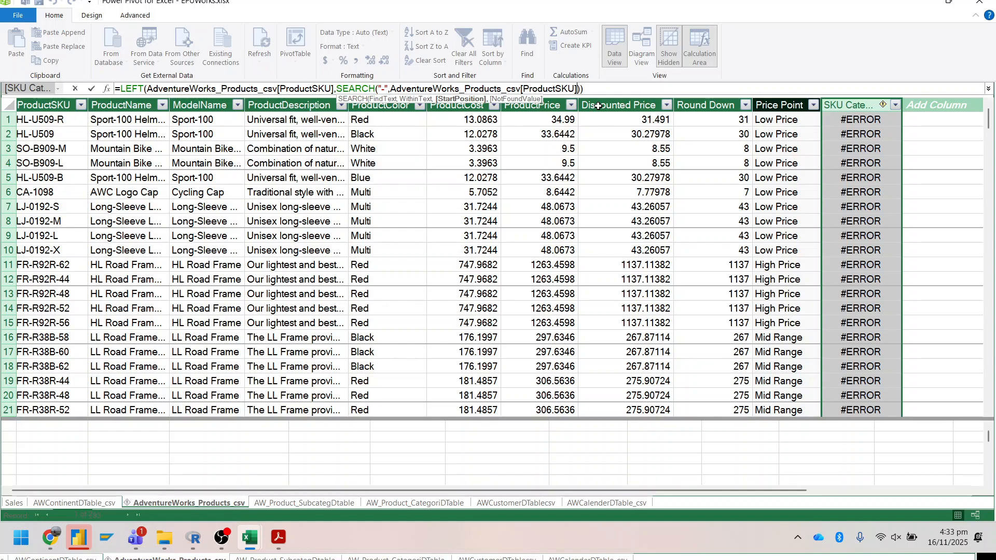
pyautogui.press('BackSpace')
pyautogui.press('BackSpace')
pyautogui.press('Right')
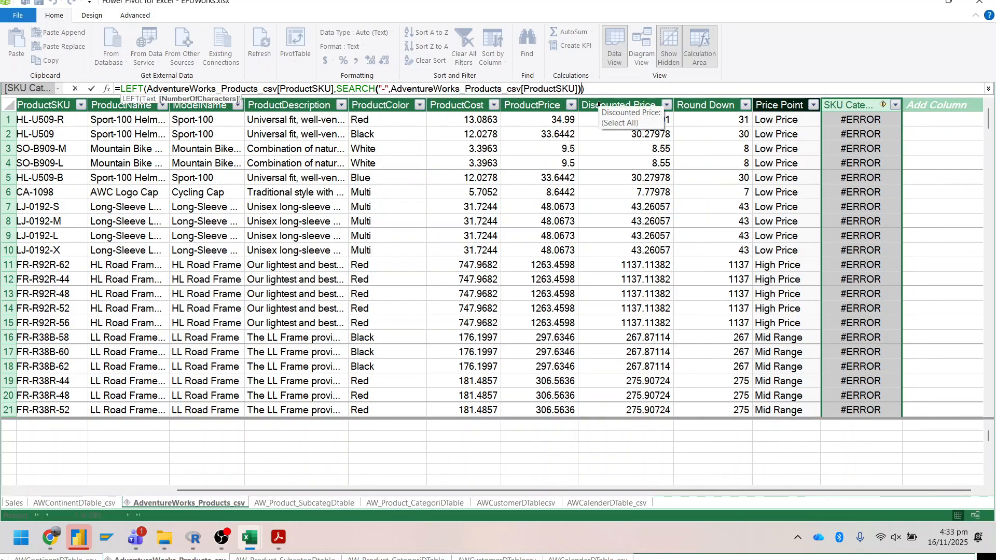
pyautogui.write('-1')
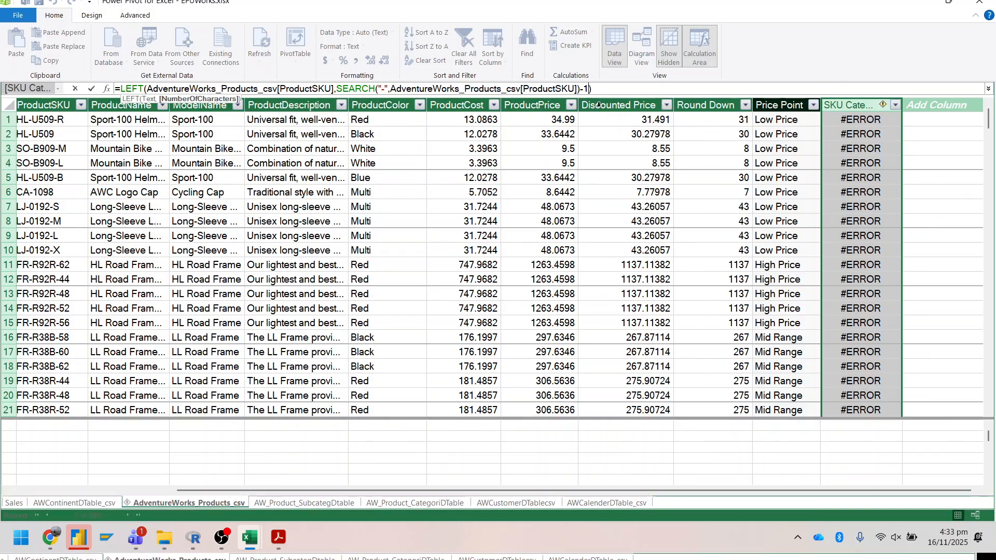
pyautogui.press('Return')
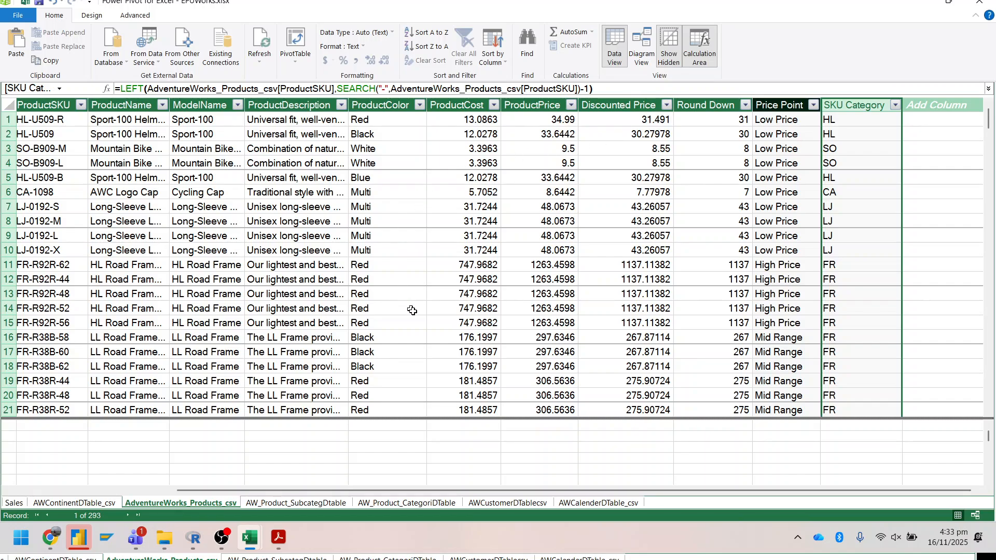
# - Look through the data model's tables, ending in the calculation area under EmailAddress in AWCustomerDTablecsv
pyautogui.click(433, 506)
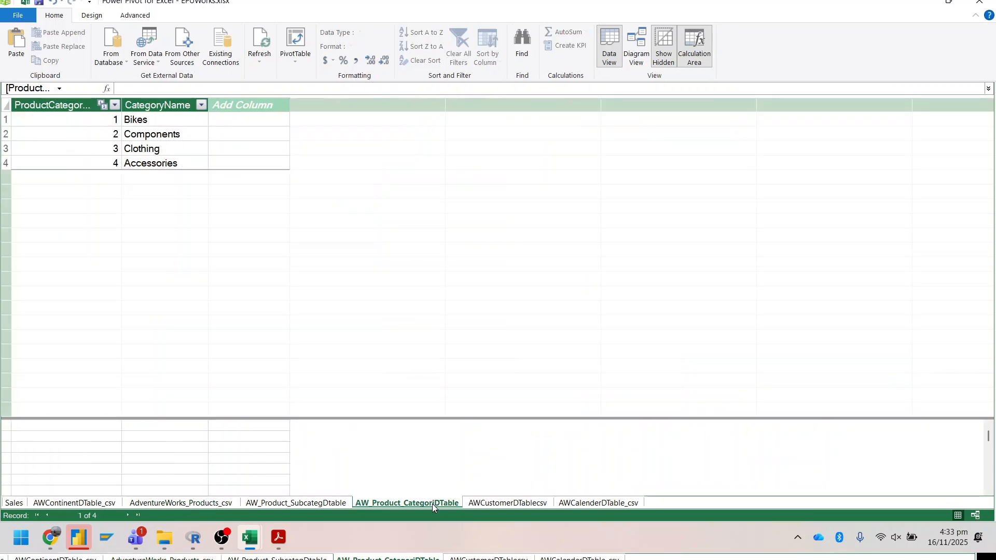
pyautogui.click(525, 503)
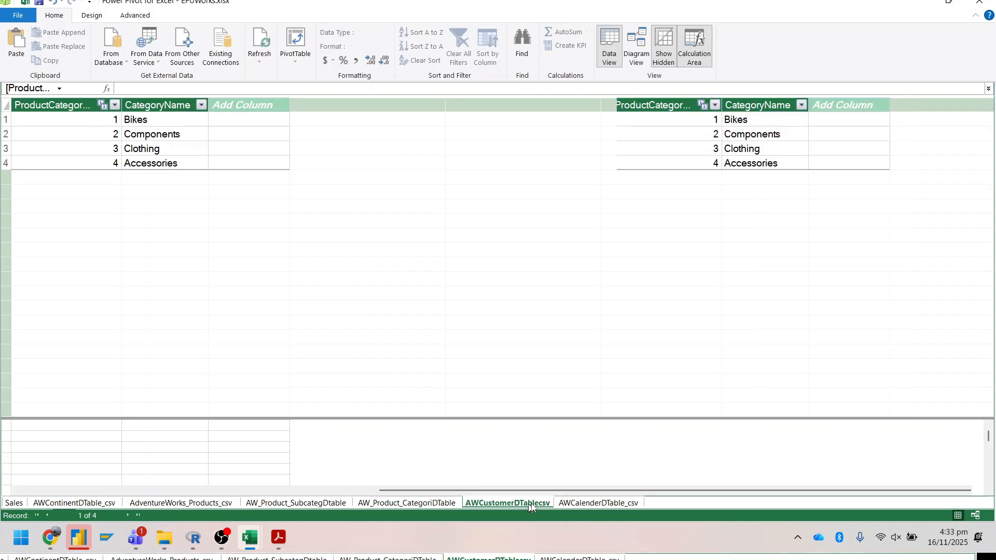
pyautogui.click(582, 501)
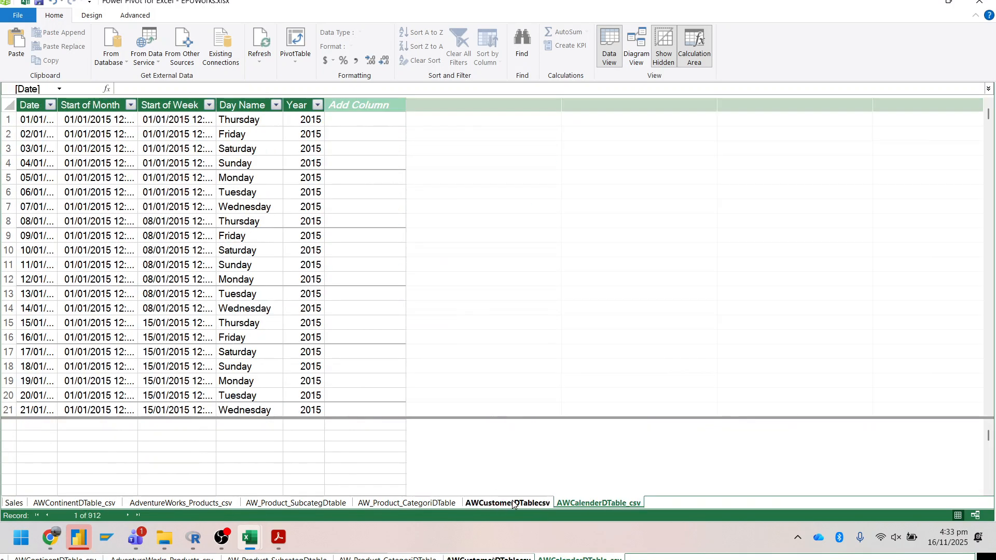
pyautogui.click(14, 503)
pyautogui.click(71, 502)
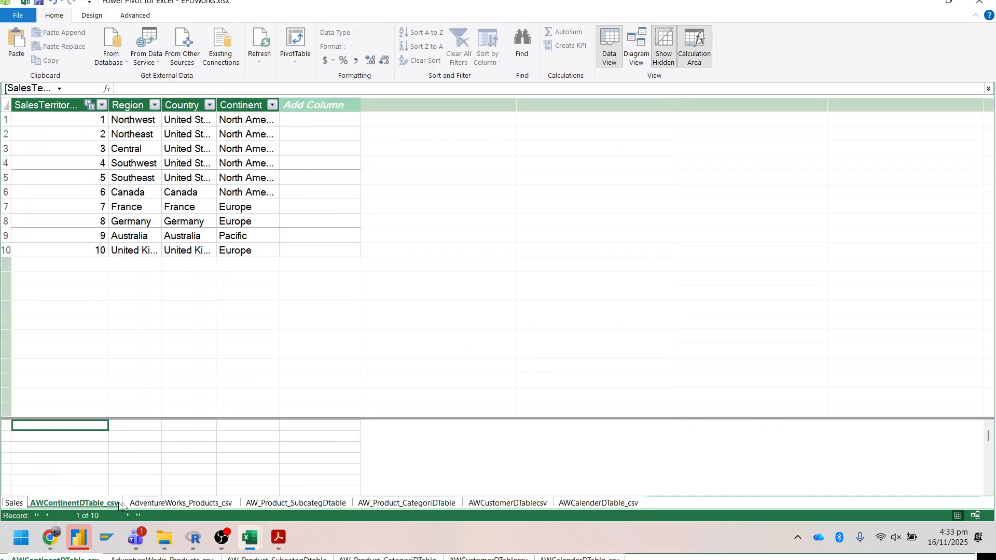
pyautogui.click(147, 504)
pyautogui.click(266, 505)
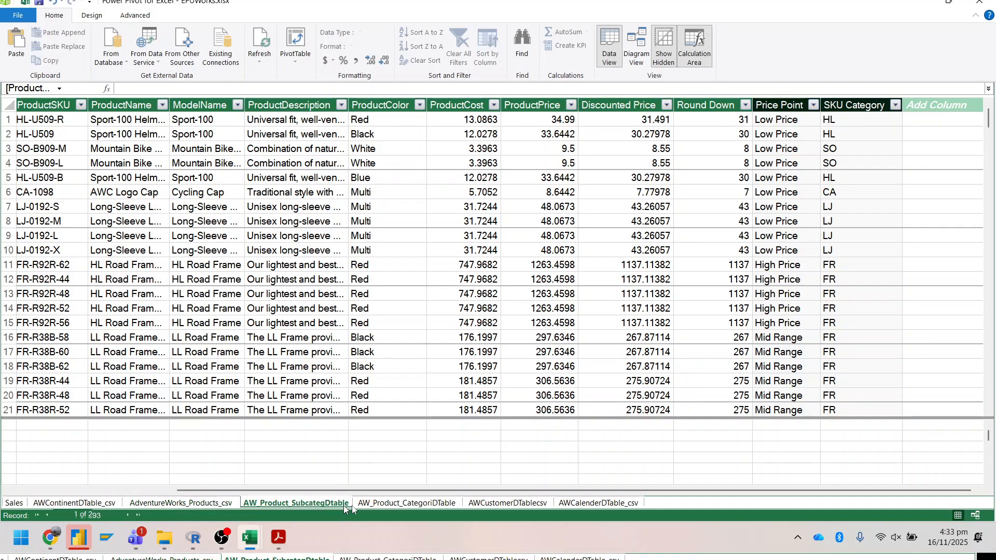
pyautogui.click(488, 505)
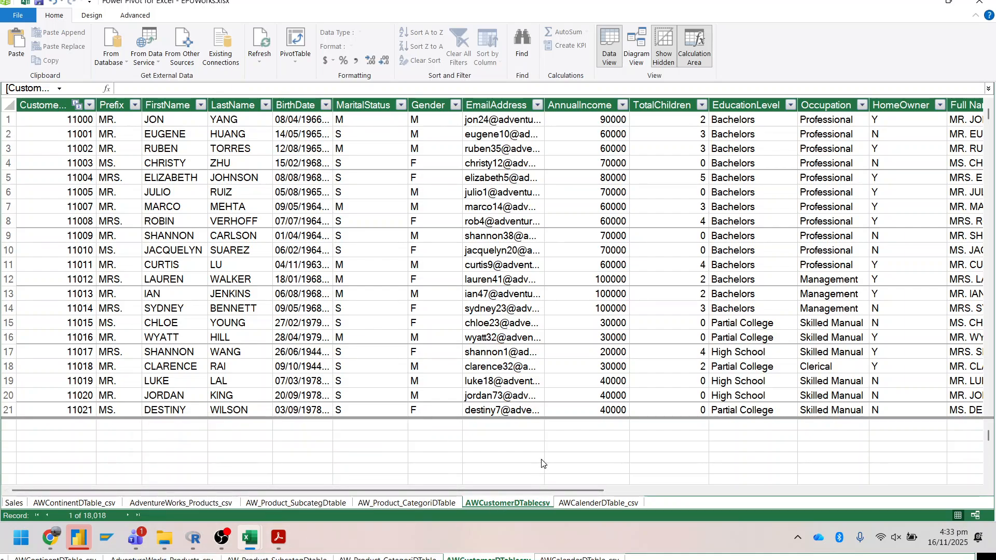
pyautogui.click(490, 444)
pyautogui.click(497, 436)
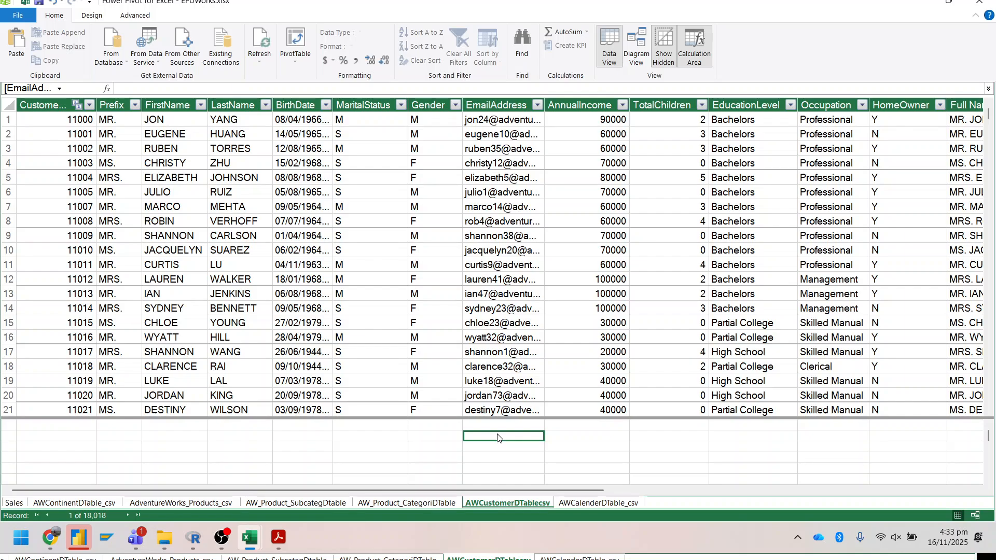
# - Check PowerBIpresentation.pdf from the Homework page back to Time Based Functions, and return to the Power Pivot window
pyautogui.click(278, 537)
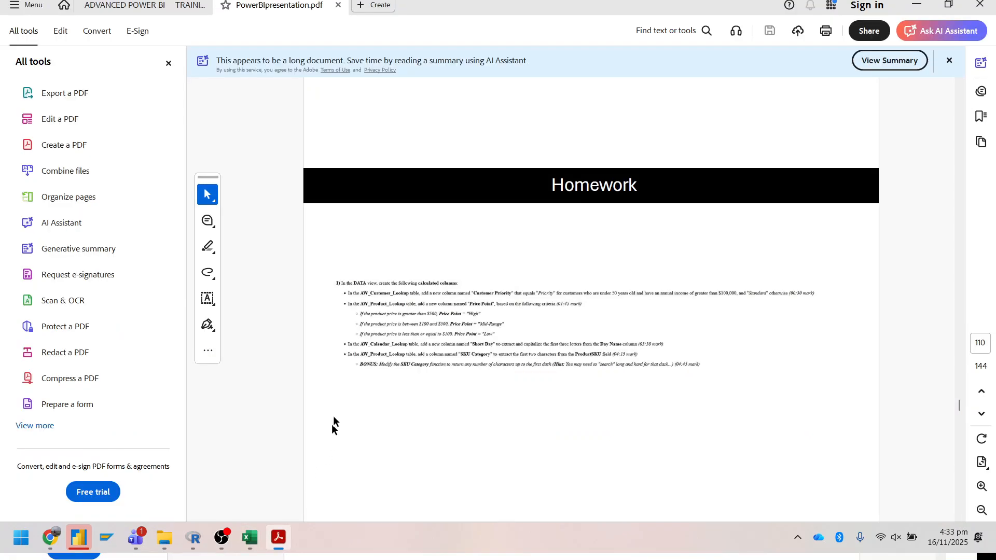
pyautogui.scroll(5, 357, 280)
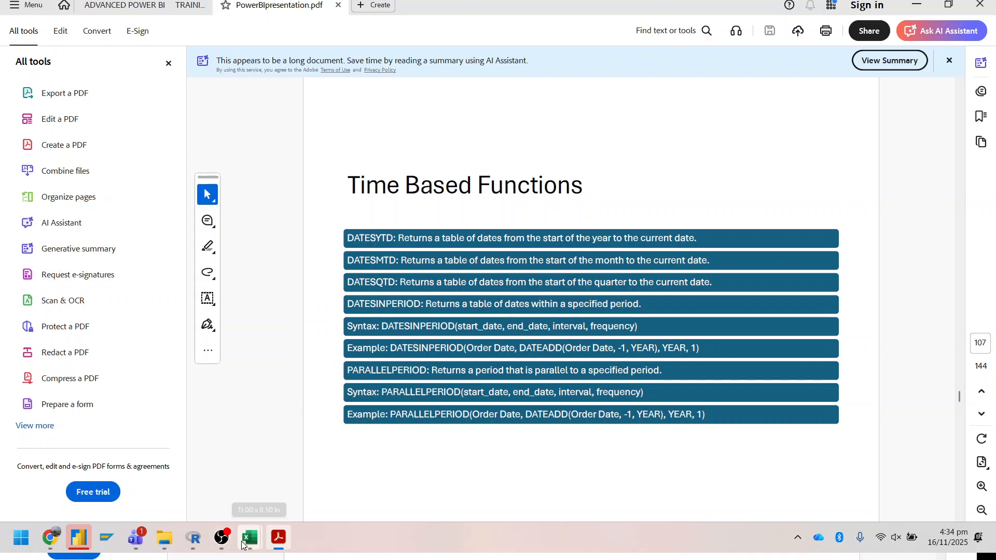
pyautogui.moveTo(249, 537)
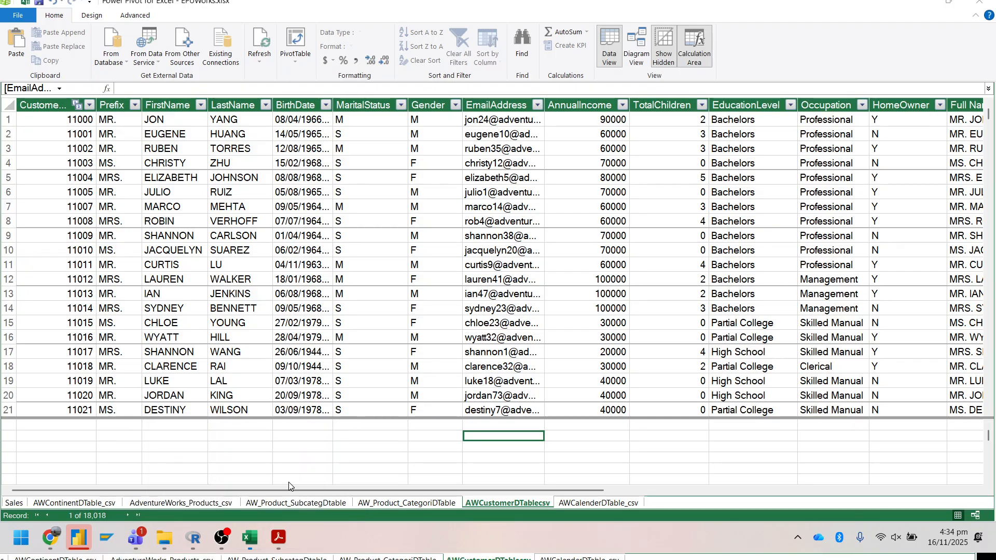
pyautogui.click(317, 486)
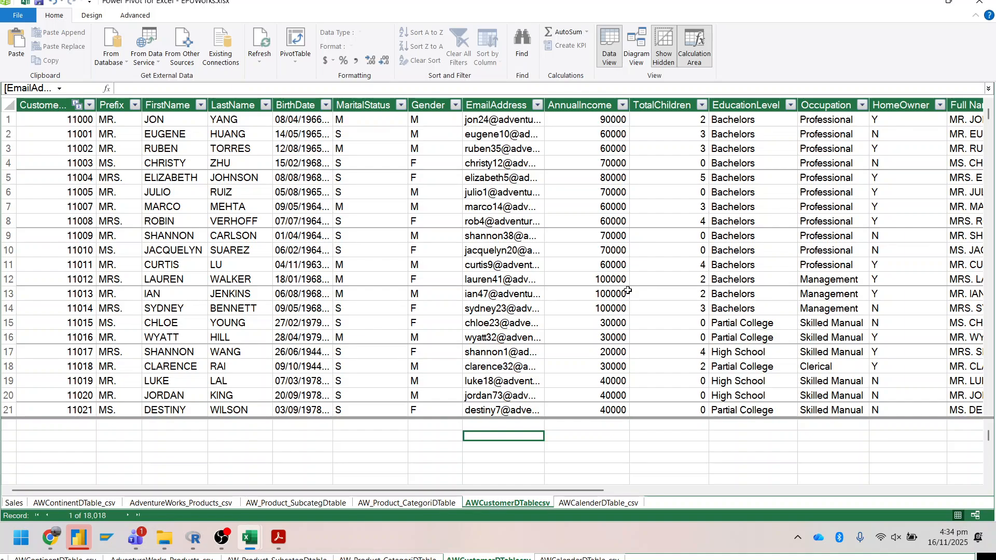
pyautogui.click(525, 449)
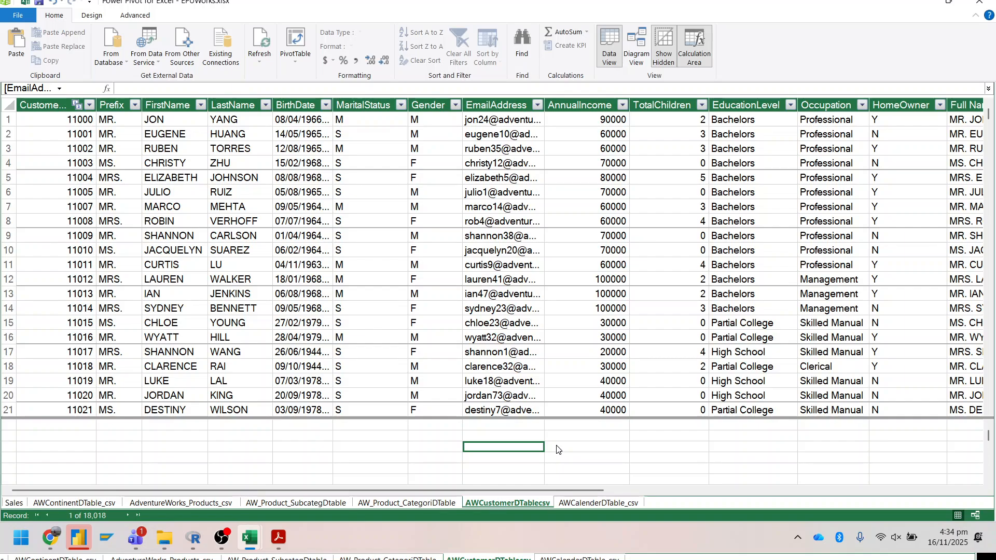
pyautogui.write('Tot')
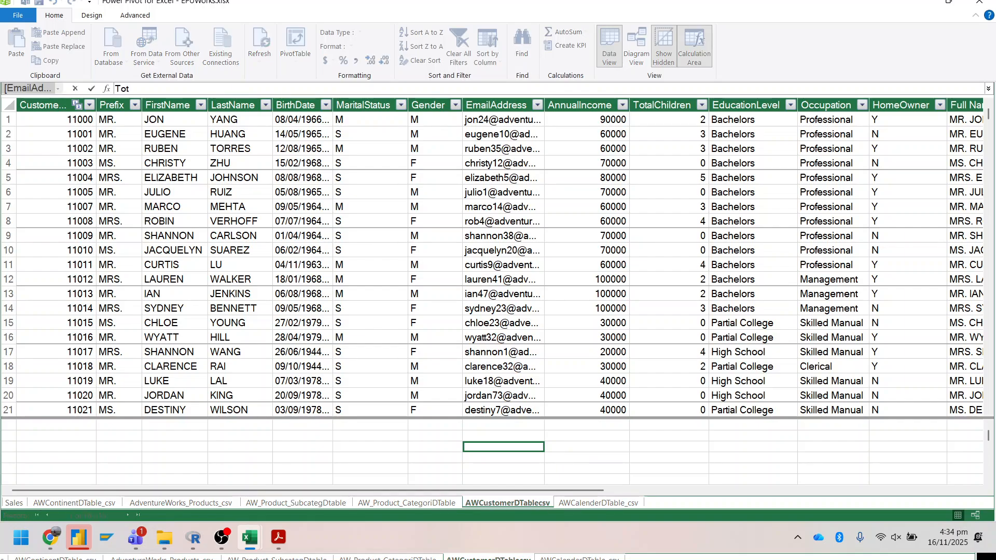
pyautogui.press('BackSpace')
pyautogui.press('BackSpace')
pyautogui.click(124, 458)
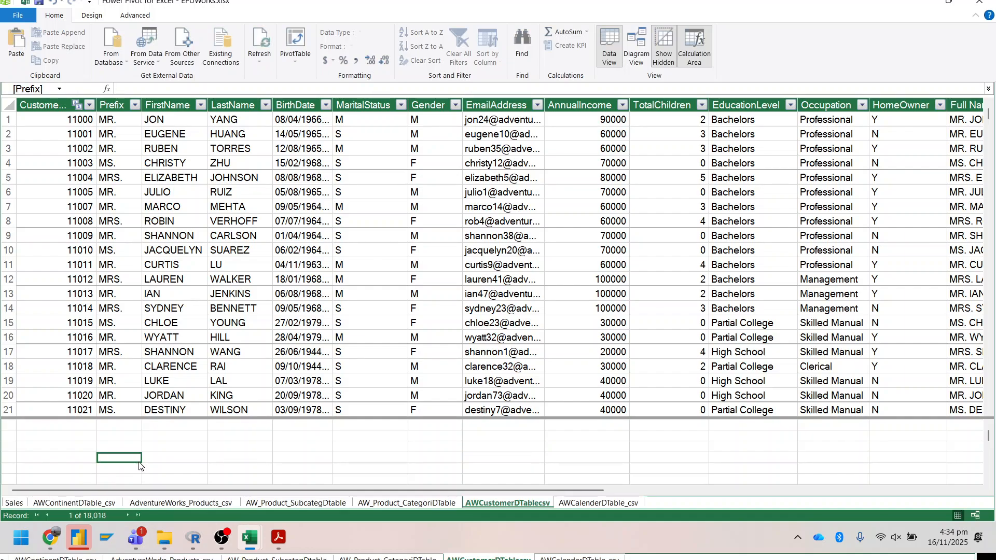
# - Show the Sales table with a calculation area cell under the CustomerKey column selected
pyautogui.click(14, 502)
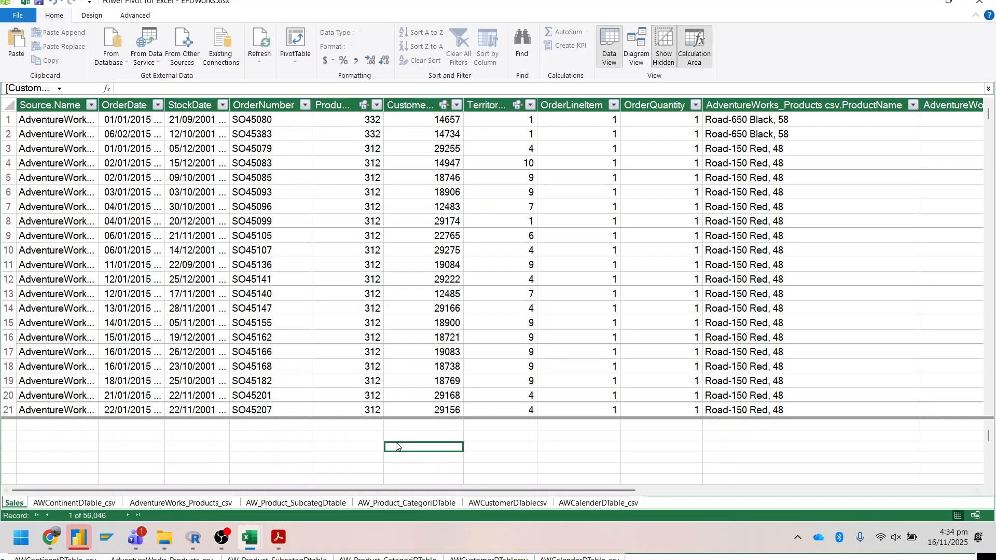
pyautogui.write('=T')
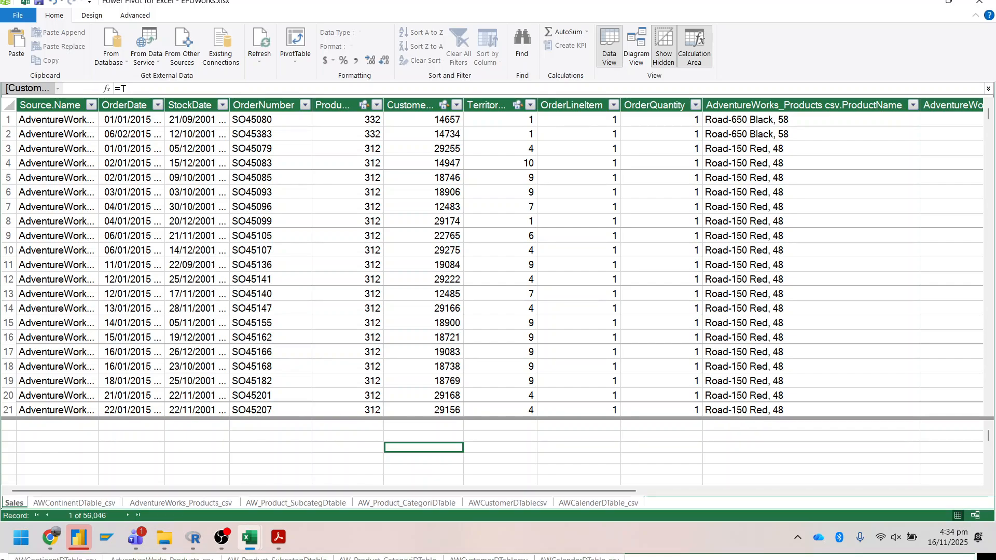
pyautogui.write('toal')
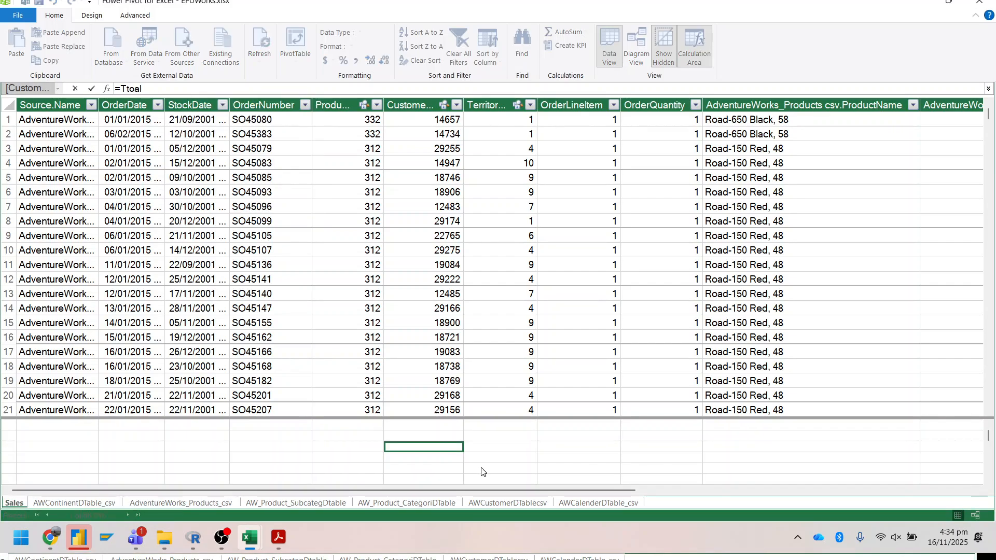
pyautogui.press('BackSpace')
pyautogui.press('BackSpace')
pyautogui.press('BackSpace')
pyautogui.press('BackSpace')
pyautogui.press('BackSpace')
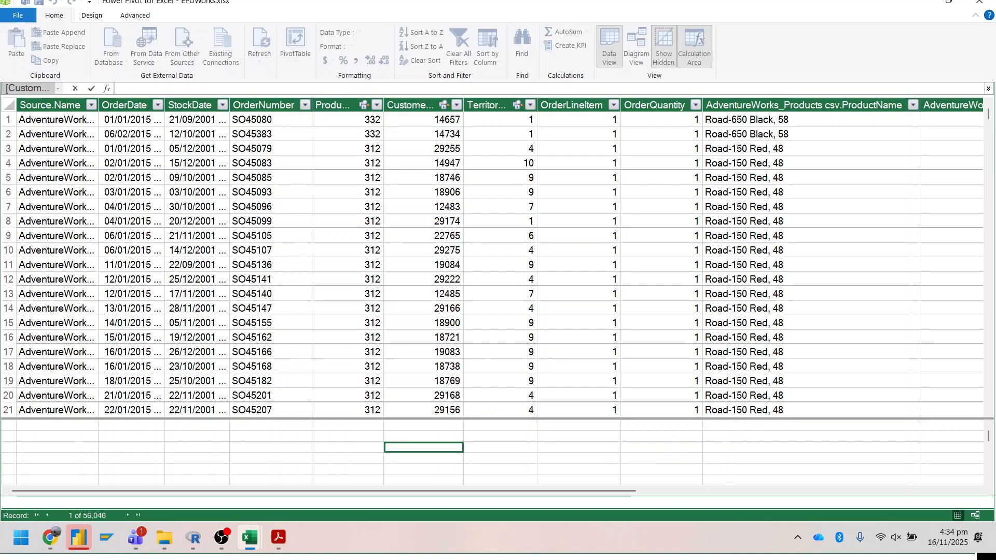
# - Begin a measure named Total Quantities Sold in the Sales calculation area, using the SUM function
pyautogui.write('Total')
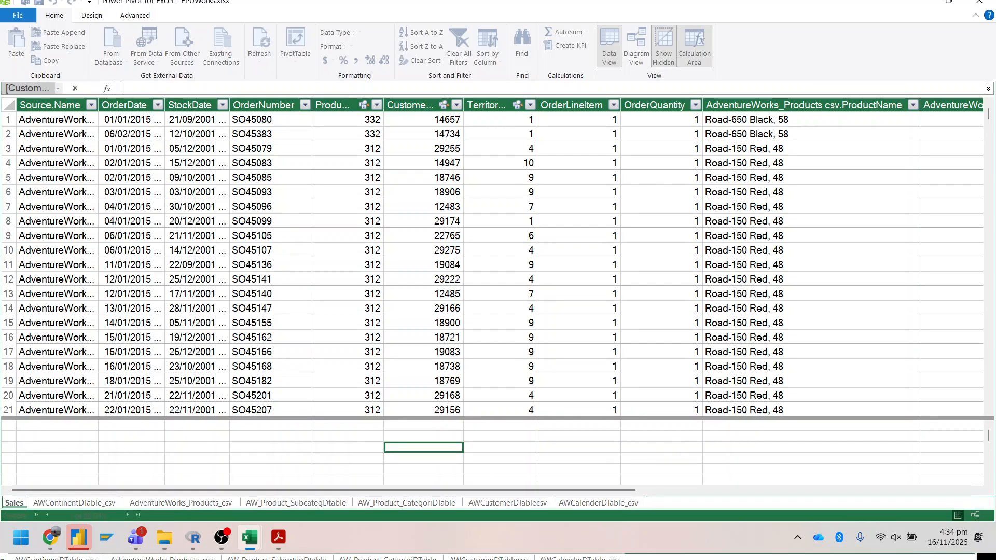
pyautogui.write(' Quantit')
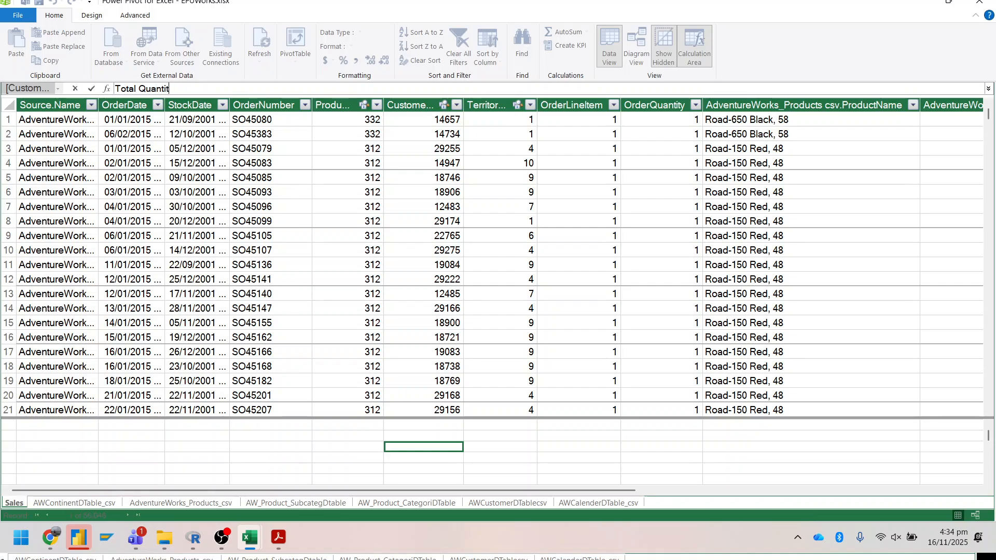
pyautogui.write('ies Sold :=')
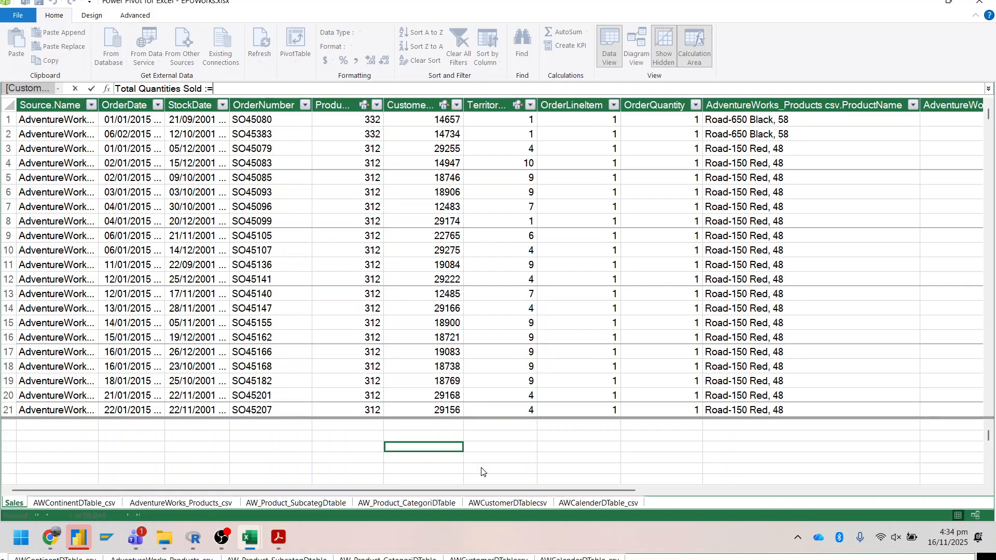
pyautogui.write('s')
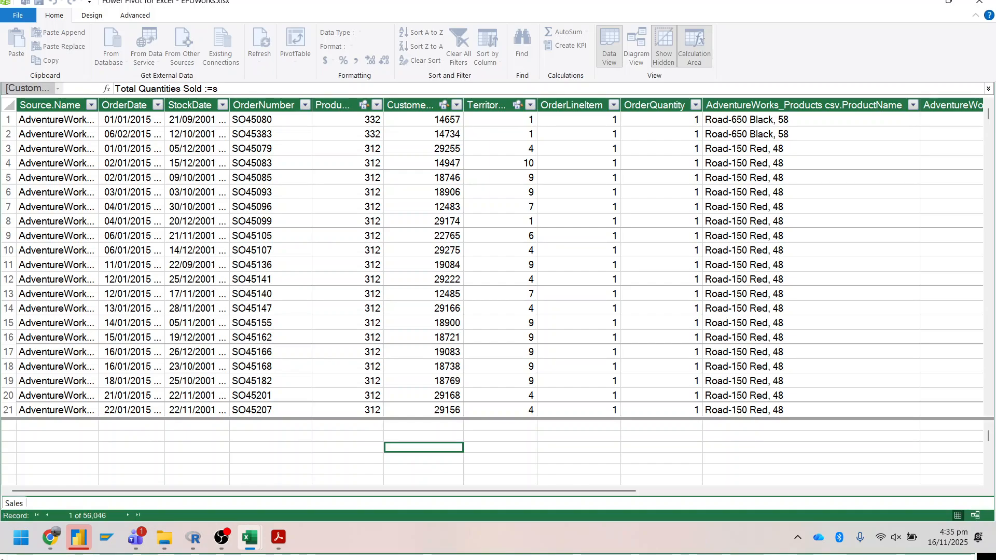
pyautogui.write('um')
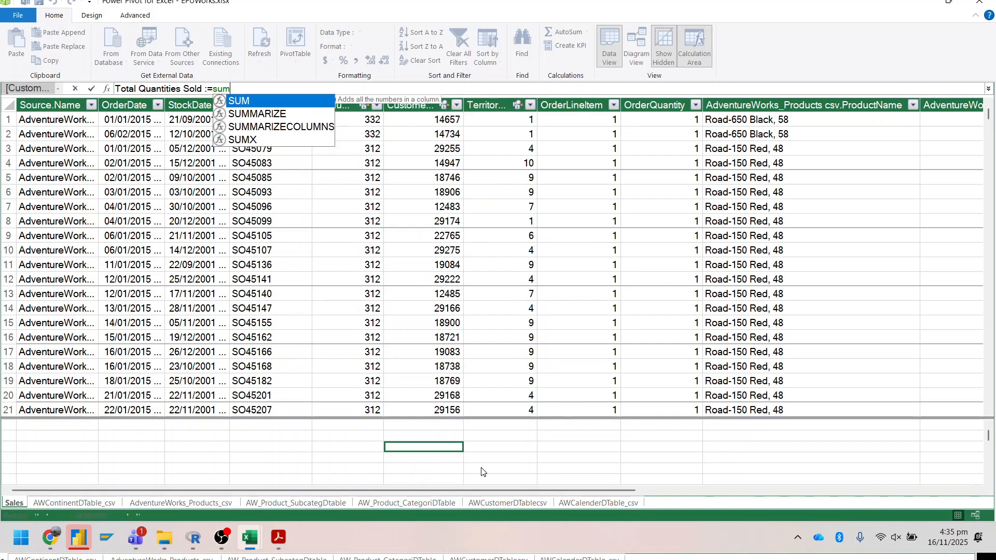
# - Try [OrderQuantity] without a table name as SUM's argument and commit the Total Quantities Sold measure
pyautogui.write('(o')
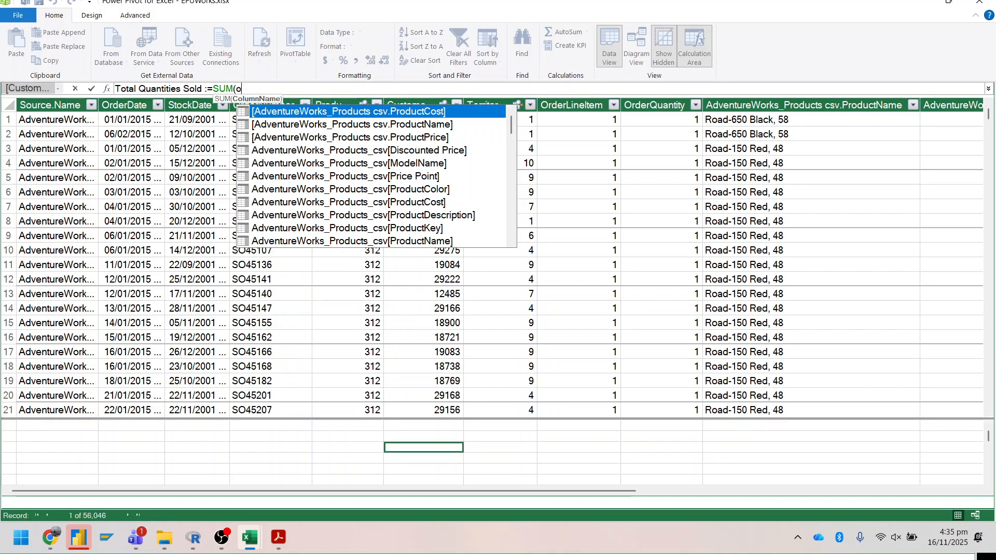
pyautogui.write('rder')
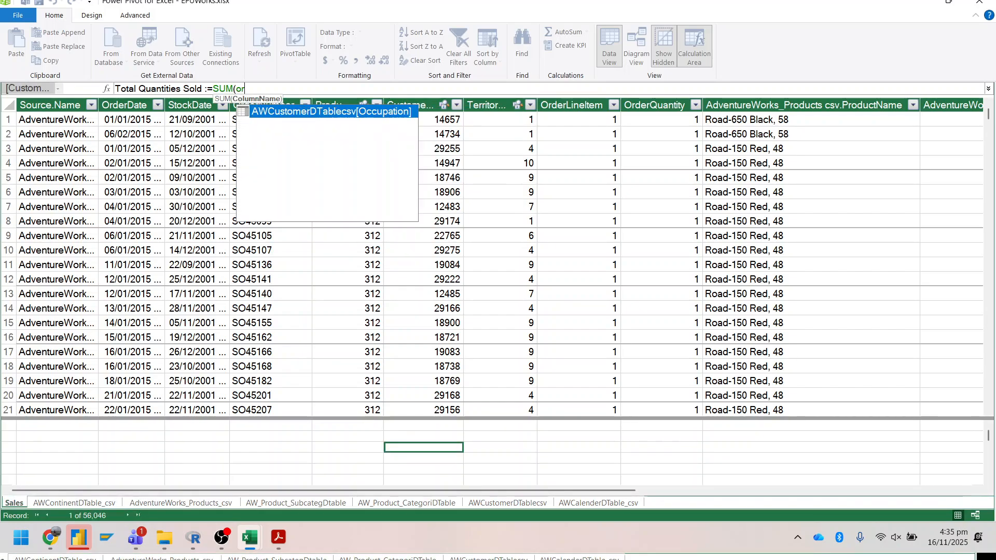
pyautogui.press('Down')
pyautogui.press('Down')
pyautogui.press('Down')
pyautogui.press('Tab')
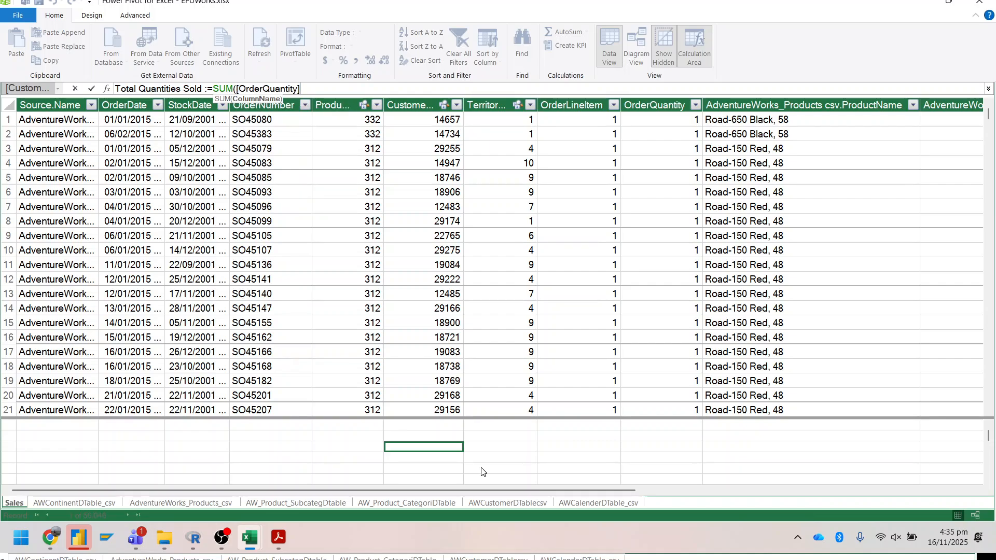
pyautogui.write(')')
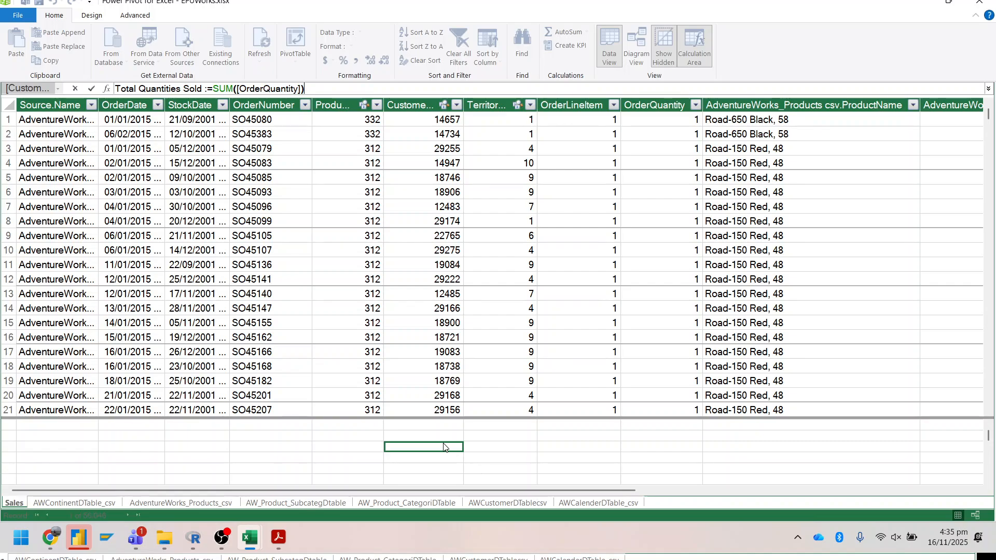
pyautogui.press('Return')
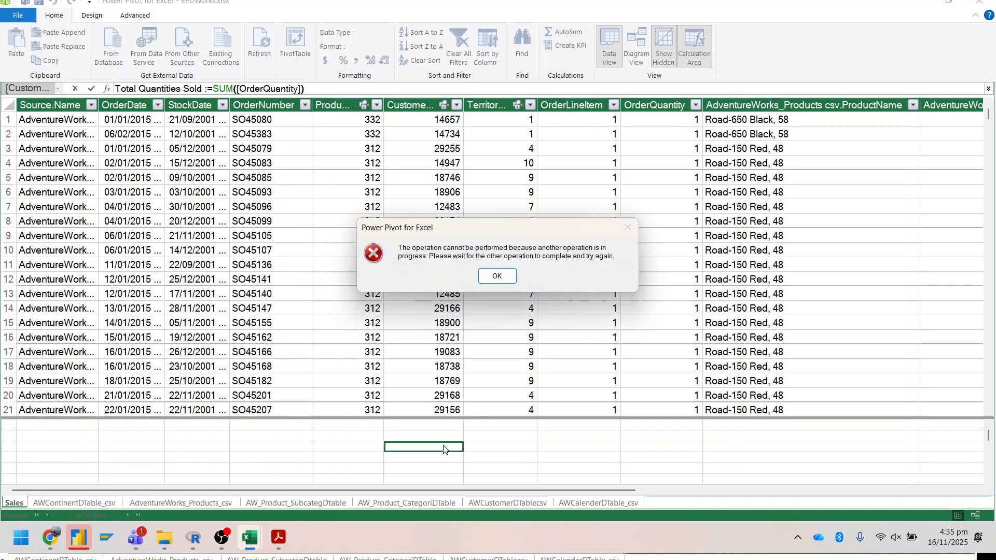
pyautogui.click(496, 276)
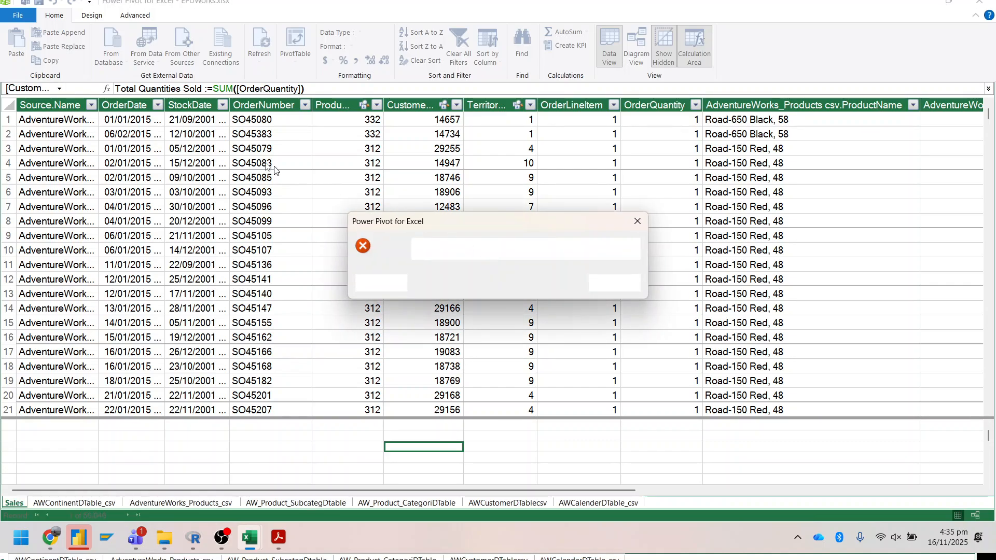
pyautogui.click(605, 285)
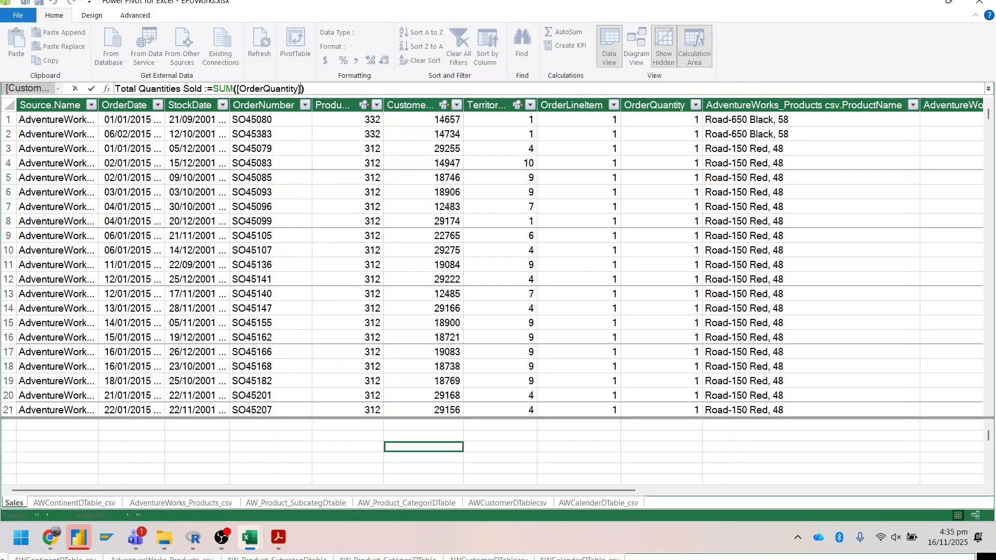
# - Remove the OrderQuantity column name and closing parenthesis from the Total Quantities Sold formula
pyautogui.press('BackSpace')
pyautogui.press('BackSpace')
pyautogui.press('BackSpace')
pyautogui.press('BackSpace')
pyautogui.press('BackSpace')
pyautogui.press('BackSpace')
pyautogui.press('BackSpace')
pyautogui.press('BackSpace')
pyautogui.press('BackSpace')
pyautogui.press('BackSpace')
pyautogui.press('BackSpace')
pyautogui.press('BackSpace')
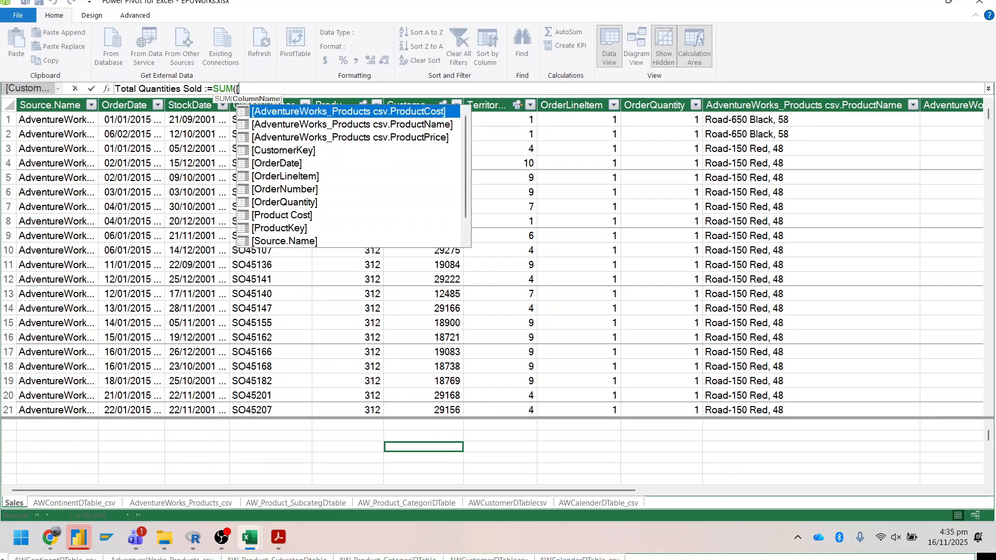
pyautogui.write('tot')
pyautogui.press('BackSpace')
pyautogui.press('BackSpace')
pyautogui.press('BackSpace')
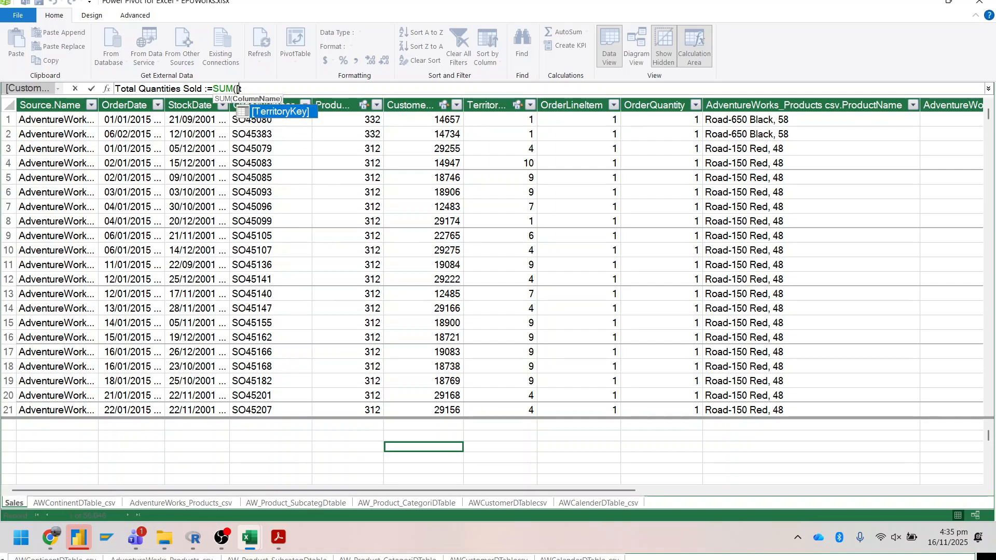
pyautogui.write('ord')
pyautogui.press('BackSpace')
pyautogui.press('BackSpace')
pyautogui.press('BackSpace')
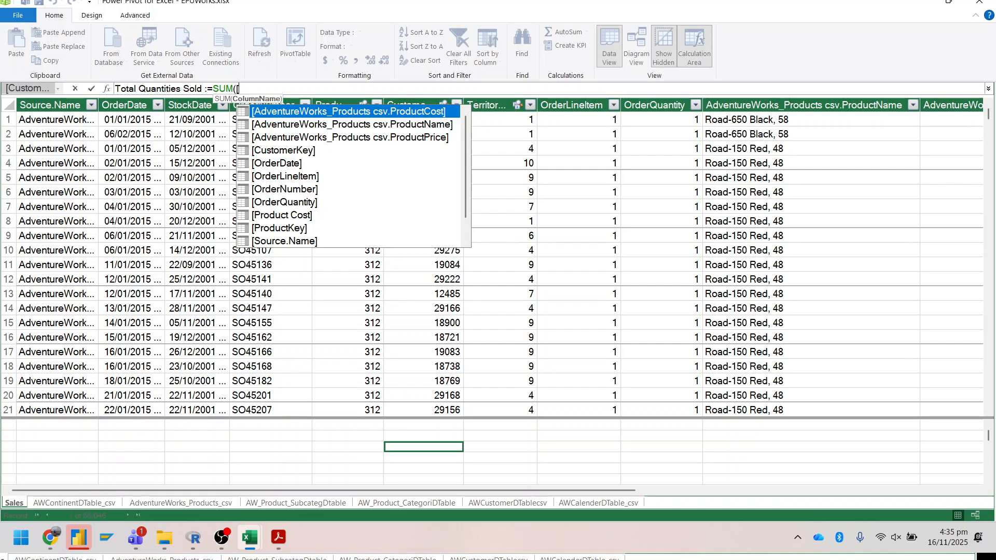
pyautogui.write('sa')
pyautogui.press('BackSpace')
pyautogui.press('BackSpace')
pyautogui.press('Escape')
pyautogui.press('BackSpace')
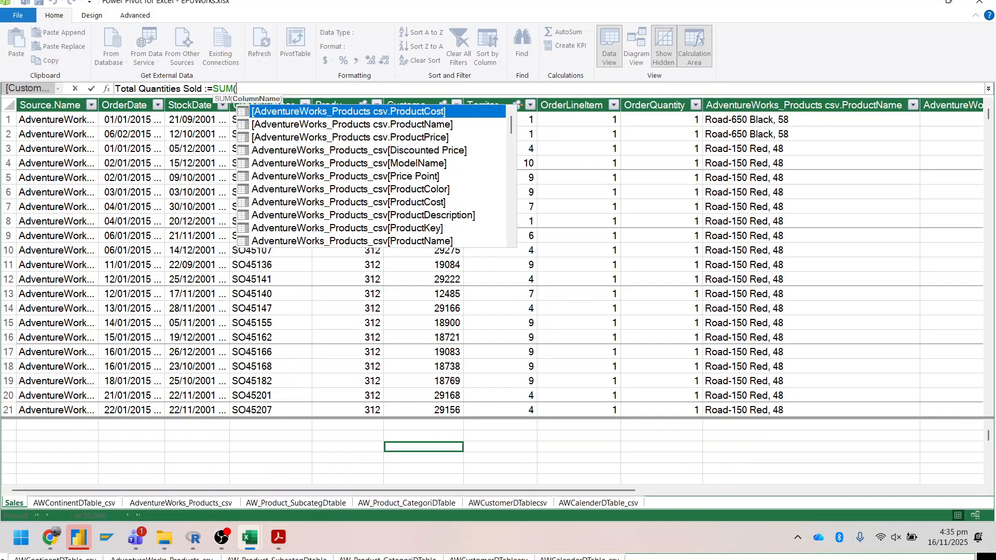
# - Look through the suggested table columns for SUM's argument in the Total Quantities Sold formula
pyautogui.press('Down')
pyautogui.press('Down')
pyautogui.press('Down')
pyautogui.press('Down')
pyautogui.press('Down')
pyautogui.press('Down')
pyautogui.press('Down')
pyautogui.press('Down')
pyautogui.press('Down')
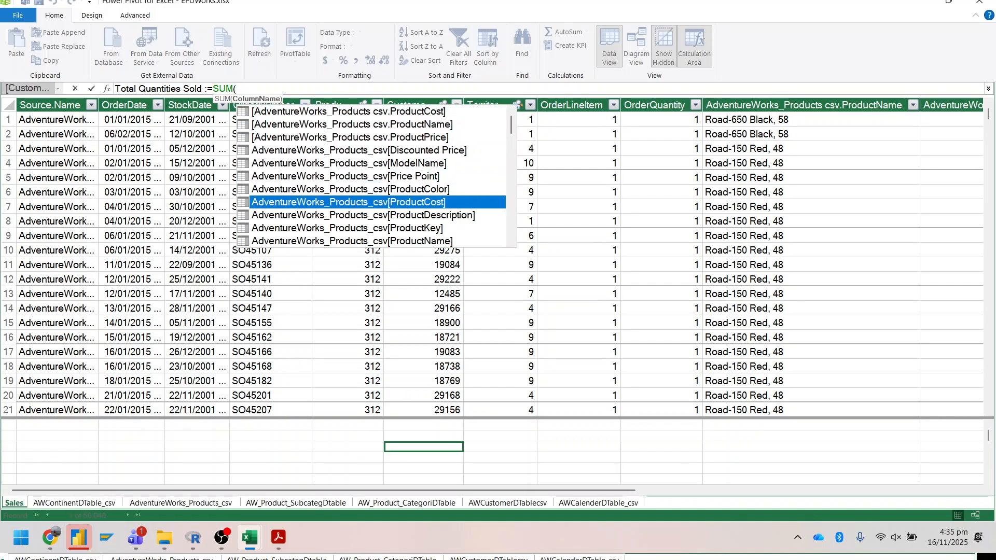
pyautogui.press('Down')
pyautogui.press('Down')
pyautogui.press('Down')
pyautogui.press('Down')
pyautogui.press('Down')
pyautogui.press('Down')
pyautogui.press('Down')
pyautogui.press('Down')
pyautogui.press('Down')
pyautogui.press('Down')
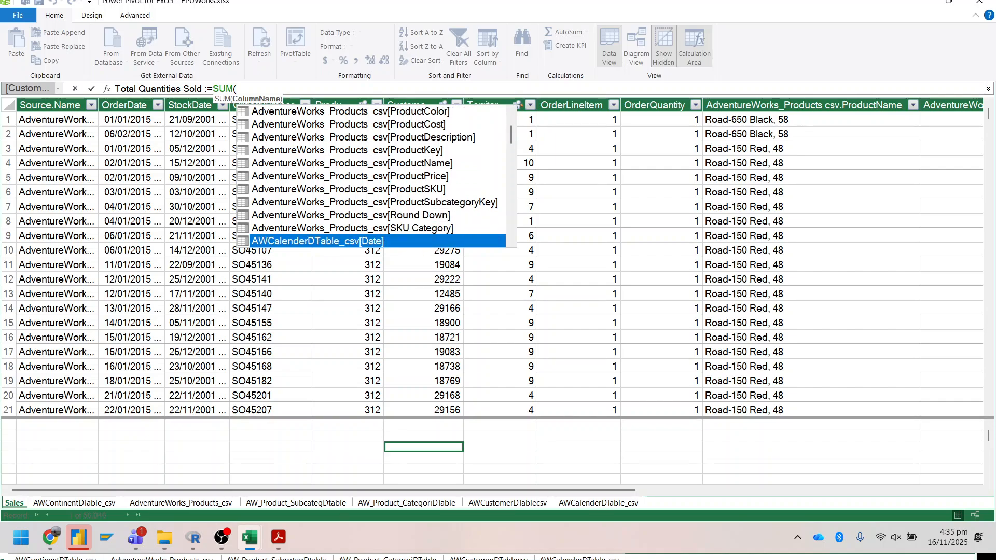
pyautogui.press('Down')
pyautogui.press('Down')
pyautogui.press('Down')
pyautogui.press('Down')
pyautogui.press('Down')
pyautogui.press('Down')
pyautogui.press('Down')
pyautogui.press('Down')
pyautogui.press('Down')
pyautogui.press('Down')
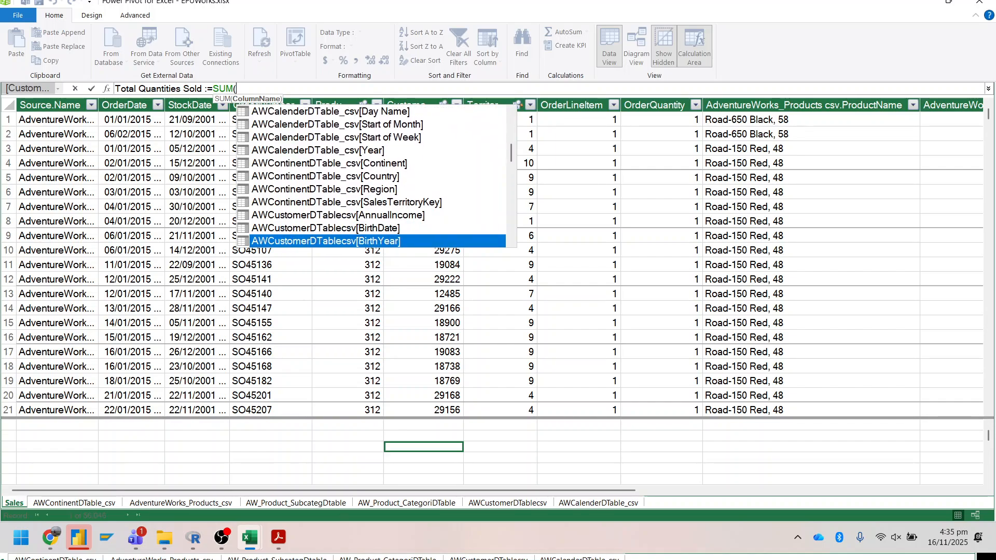
# - Complete the measure as Total Quantities Sold:=SUM(Sales[OrderQuantity]) and commit it
pyautogui.write('s')
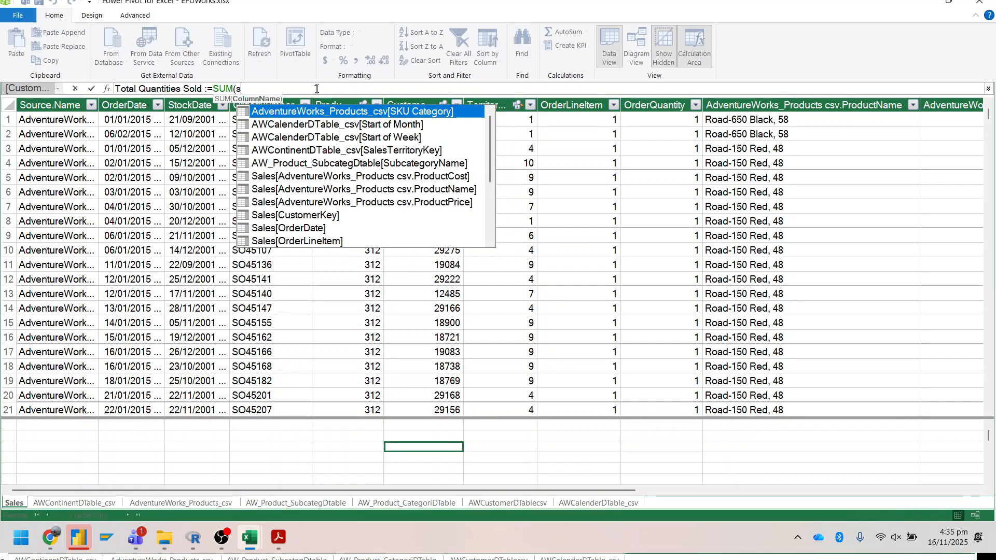
pyautogui.press('Escape')
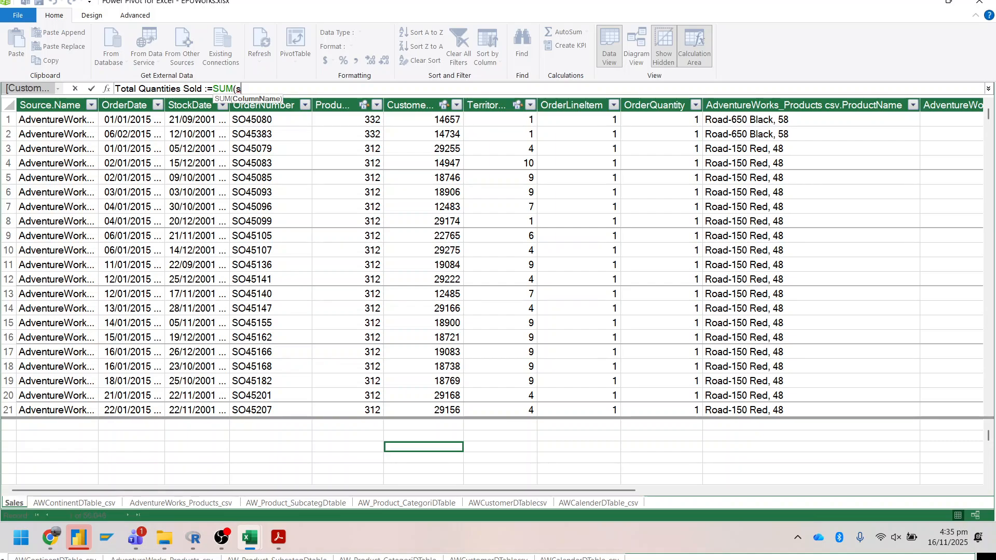
pyautogui.write('al')
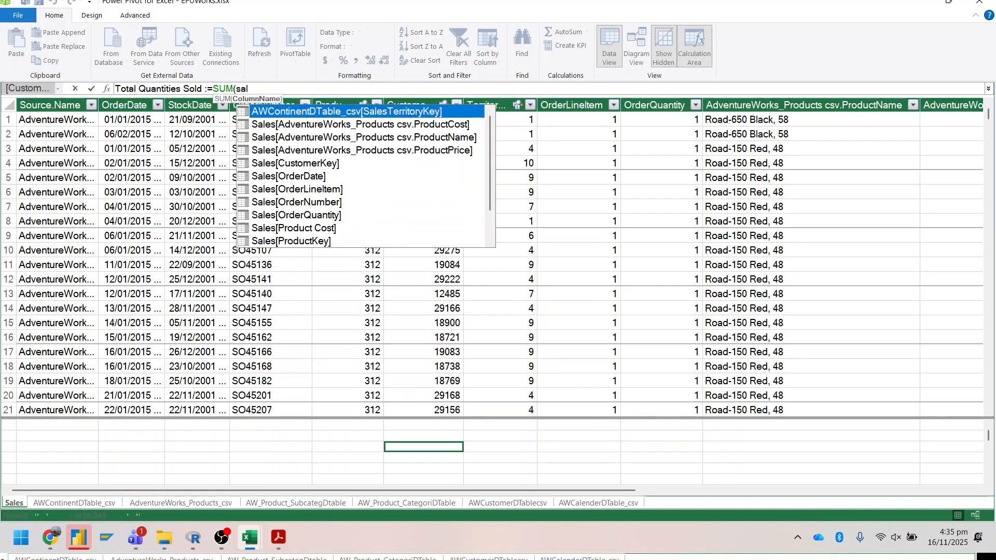
pyautogui.press('Down')
pyautogui.press('Down')
pyautogui.press('Down')
pyautogui.press('Down')
pyautogui.press('Down')
pyautogui.press('Down')
pyautogui.press('Down')
pyautogui.press('Down')
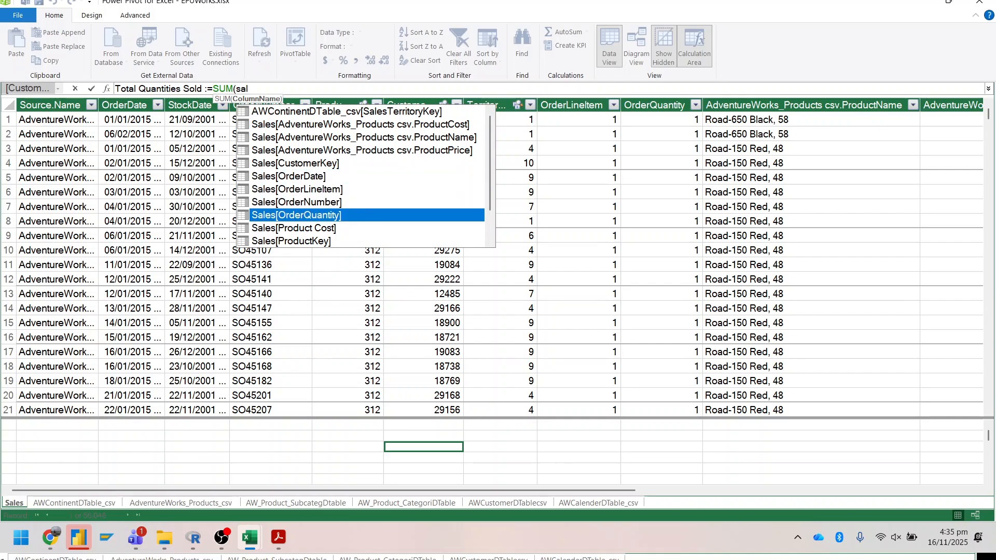
pyautogui.press('Tab')
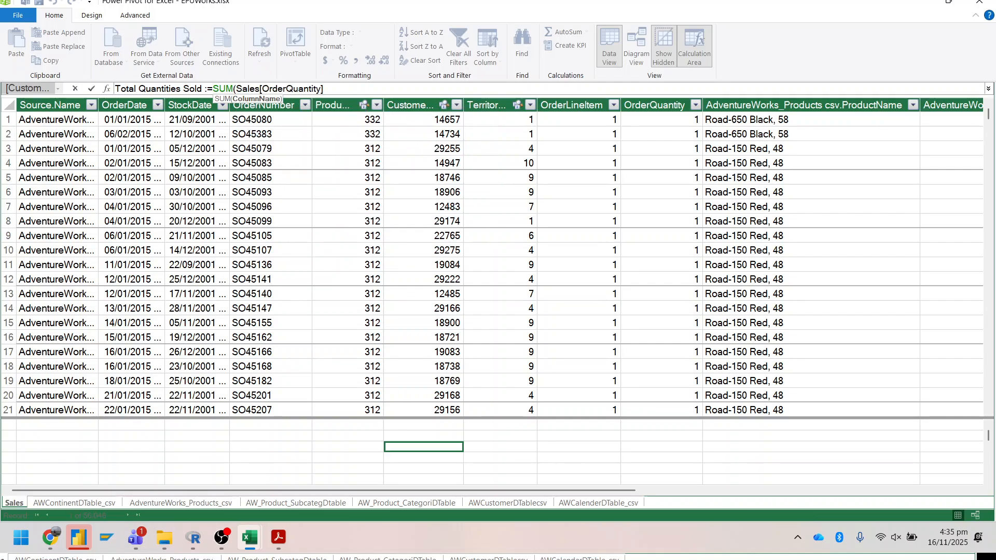
pyautogui.write(')')
pyautogui.press('Return')
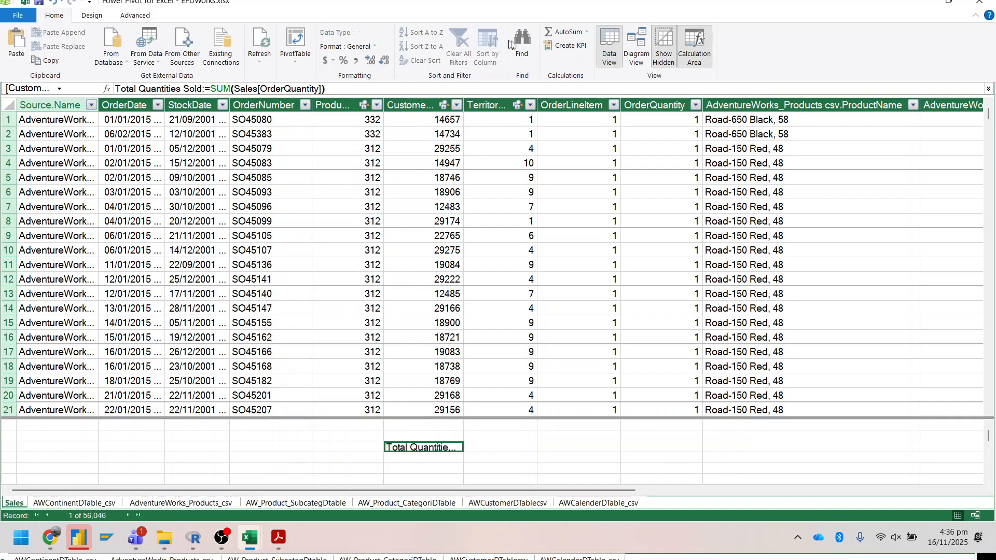
# - Create a PivotTable from the data model on a new worksheet and expand the Sales fields down to Total Quantities Sold
pyautogui.click(301, 47)
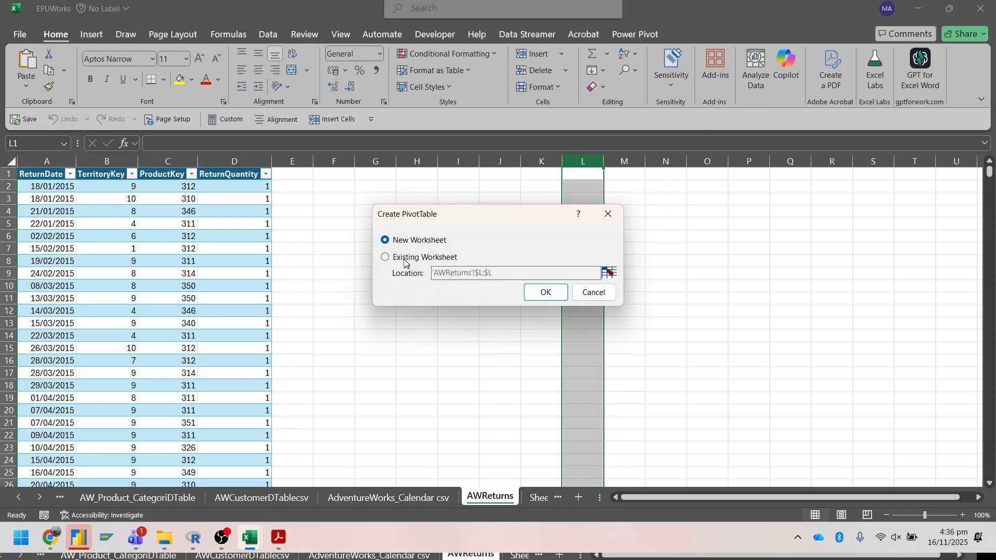
pyautogui.click(545, 292)
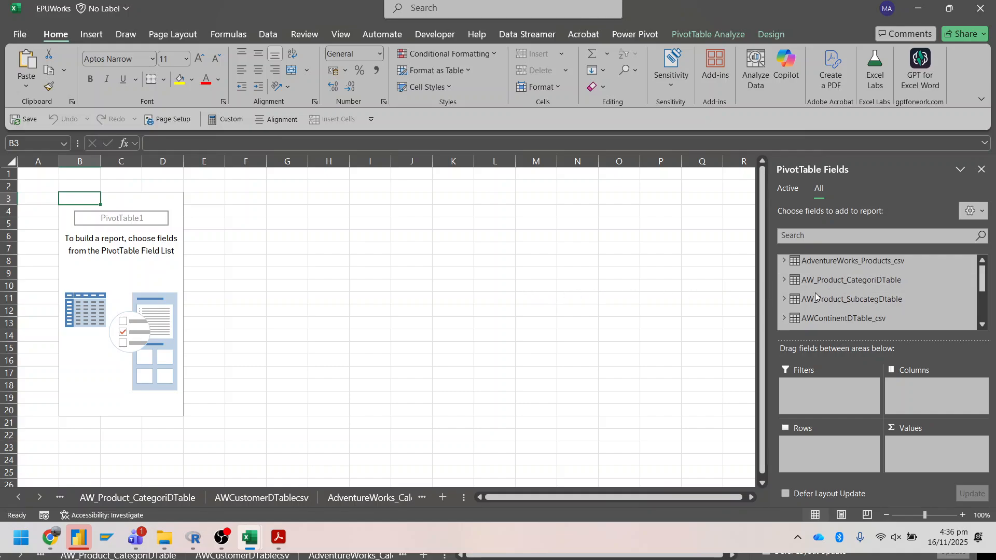
pyautogui.scroll(-3, 815, 296)
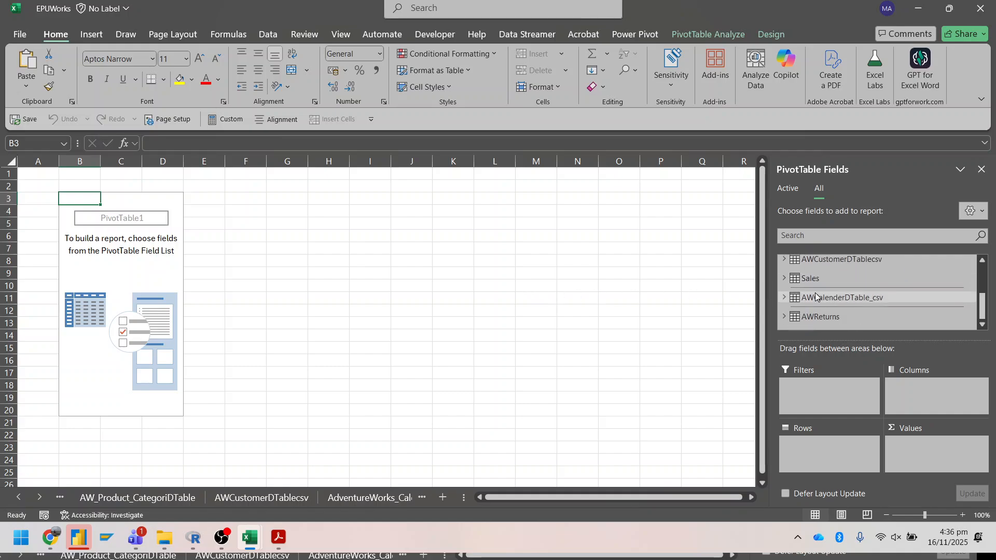
pyautogui.click(785, 280)
pyautogui.scroll(-5, 828, 296)
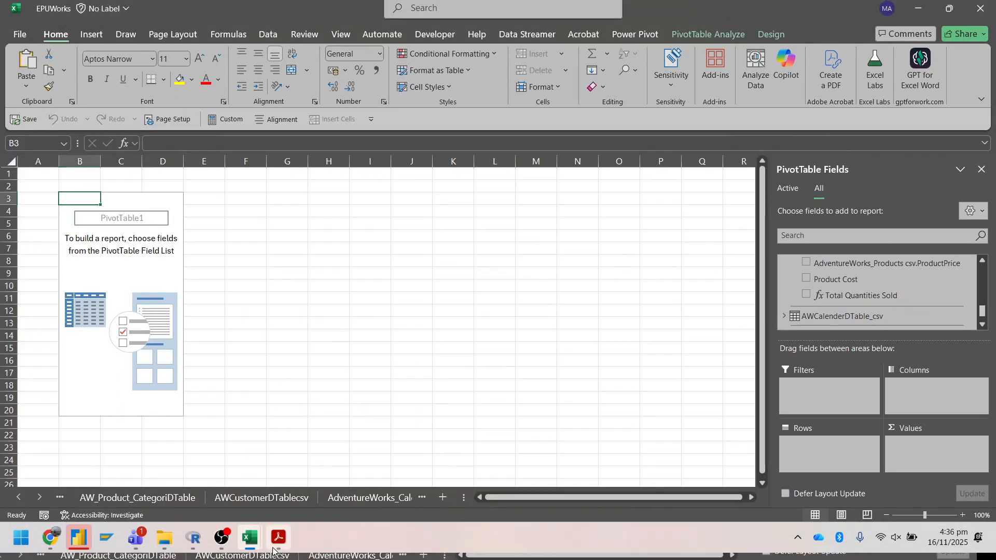
# - Switch to PowerBIpresentation.pdf in Acrobat and view the Time Based Functions and Filter Functions pages
pyautogui.click(274, 549)
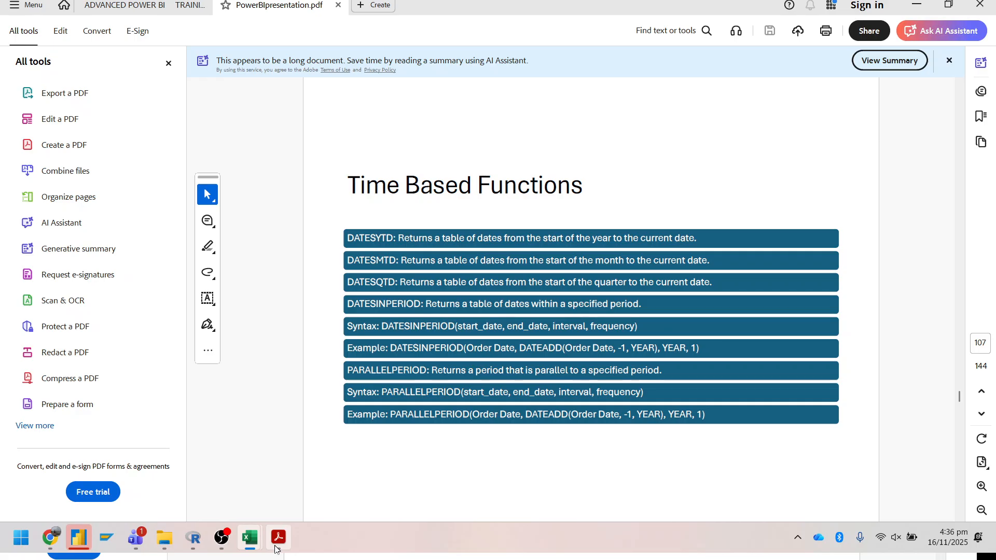
pyautogui.scroll(2, 342, 373)
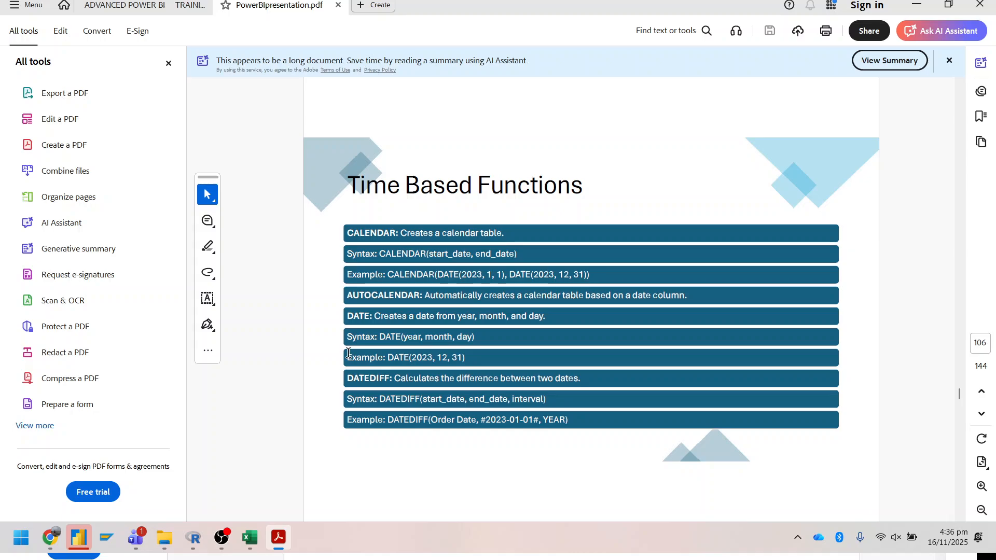
pyautogui.scroll(1, 348, 353)
pyautogui.scroll(-3, 348, 353)
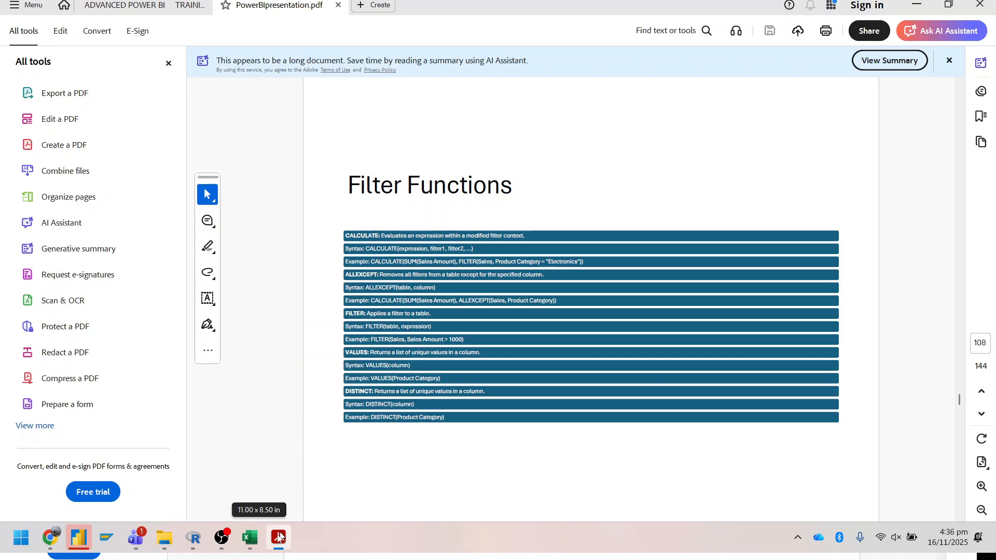
pyautogui.moveTo(213, 542)
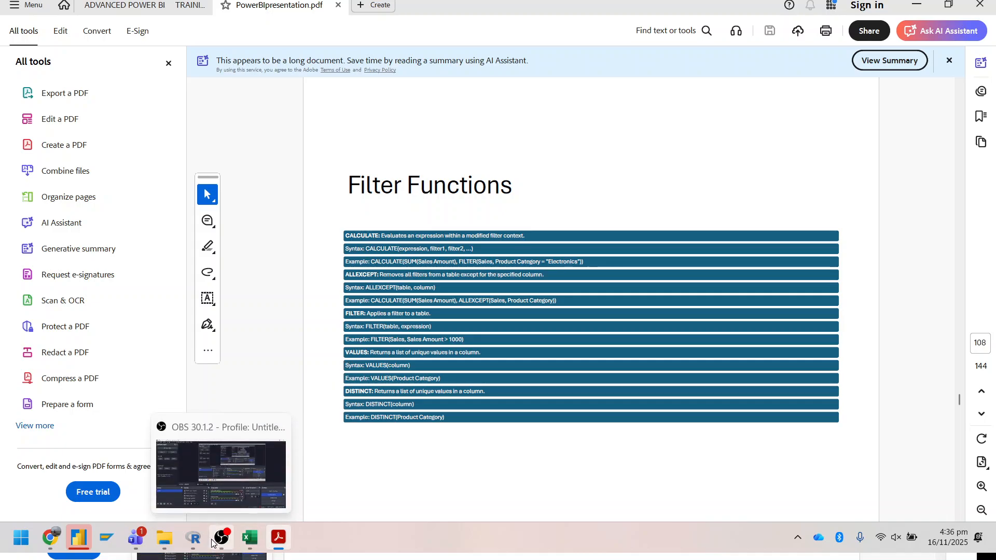